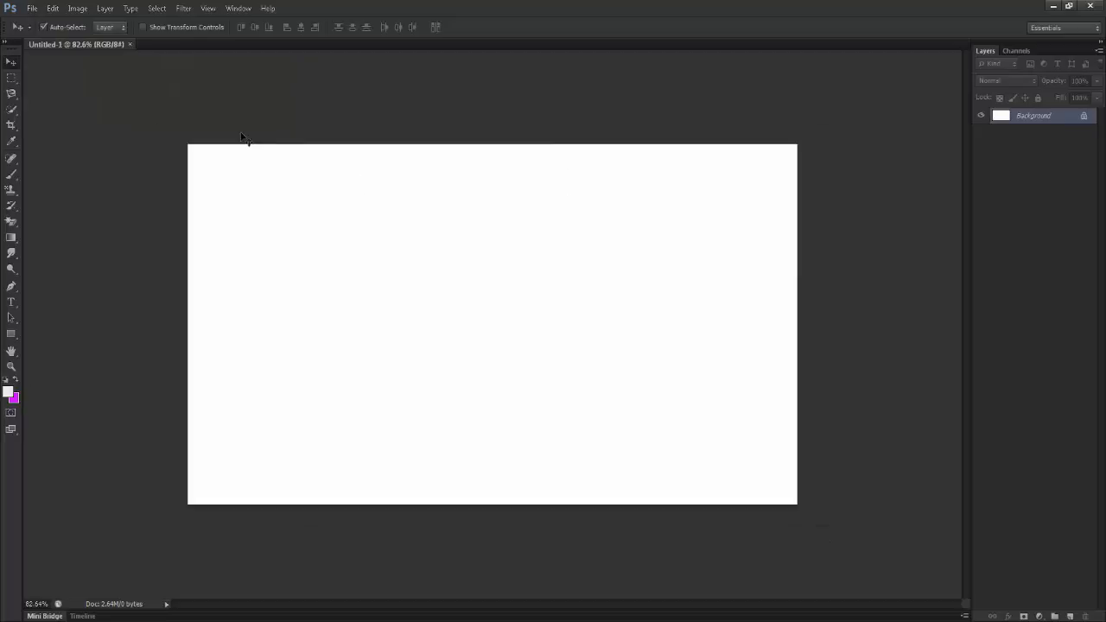
# Rotate the blank canvas 90° clockwise into portrait orientation and fit it in view
pyautogui.click(77, 8)
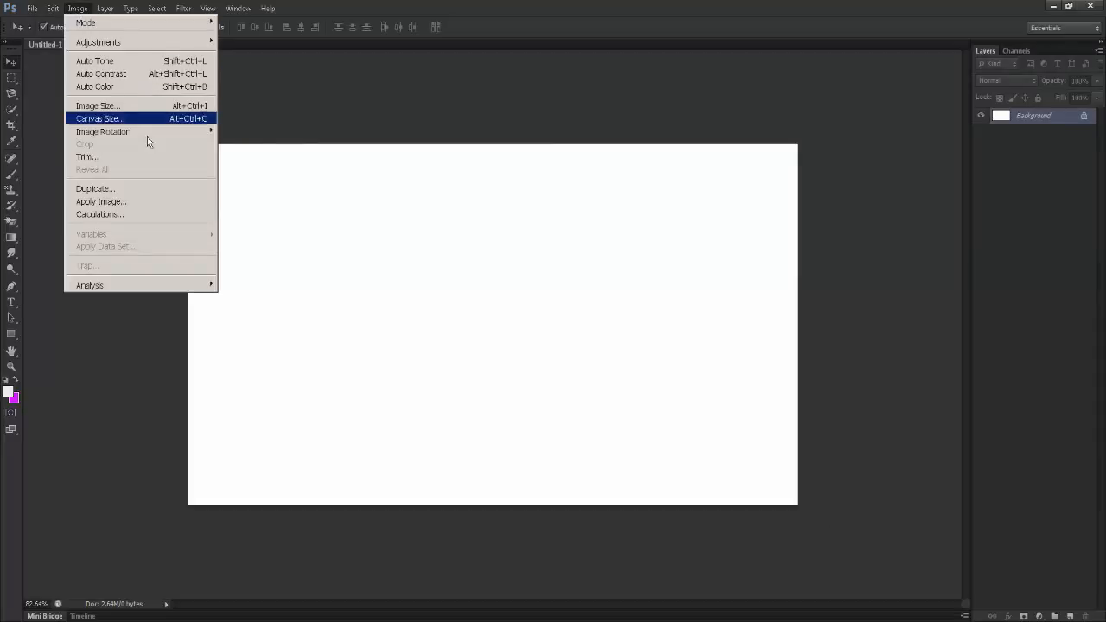
pyautogui.moveTo(129, 131)
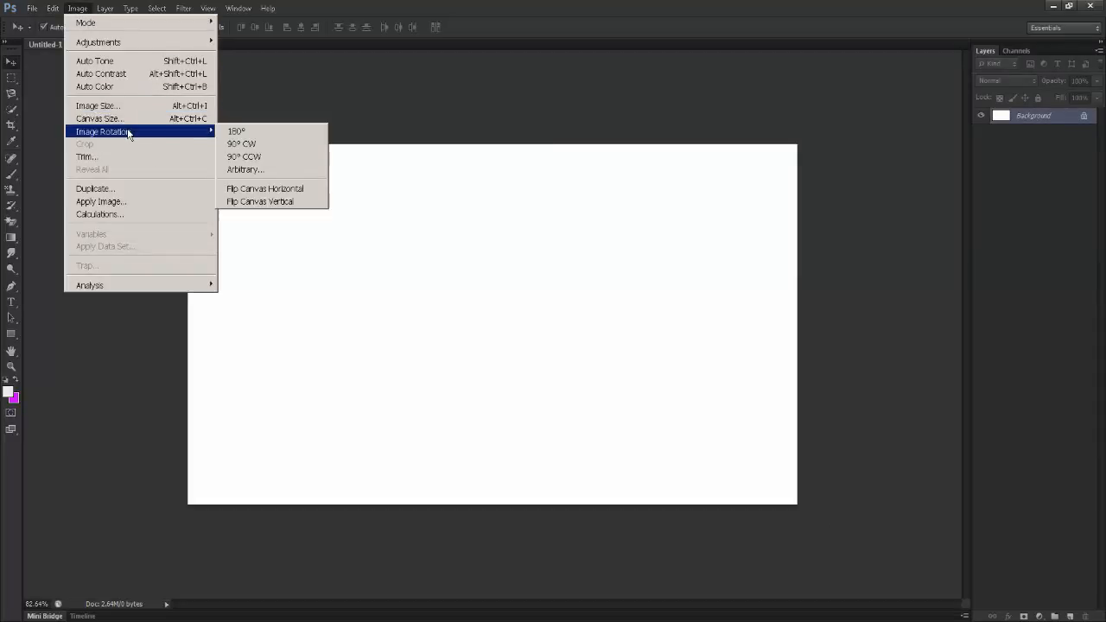
pyautogui.click(257, 146)
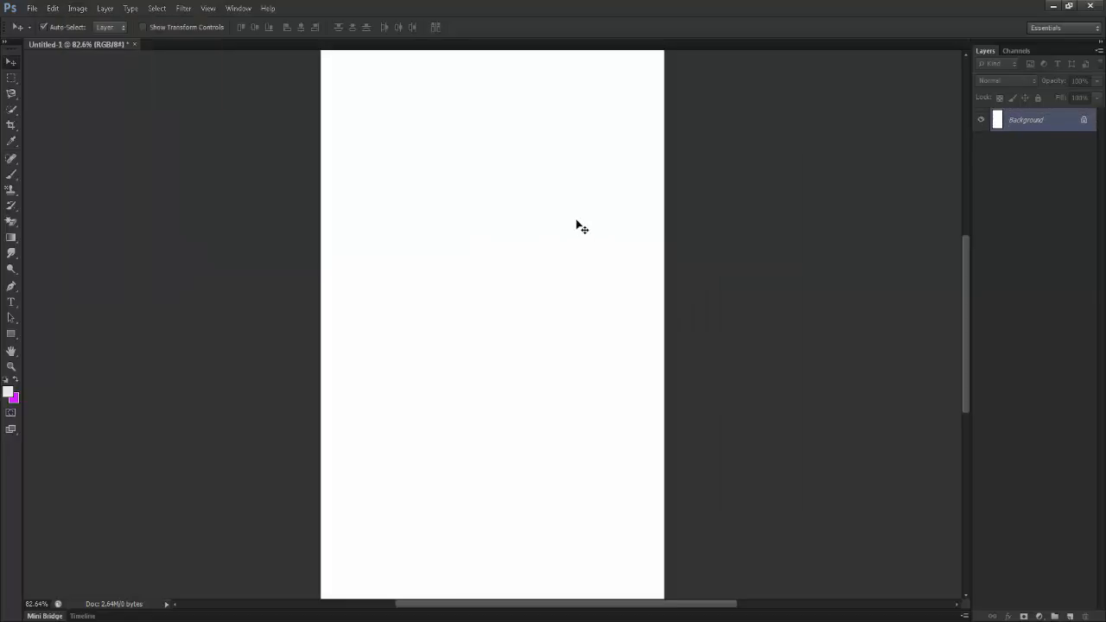
pyautogui.hotkey('ctrl', '0')
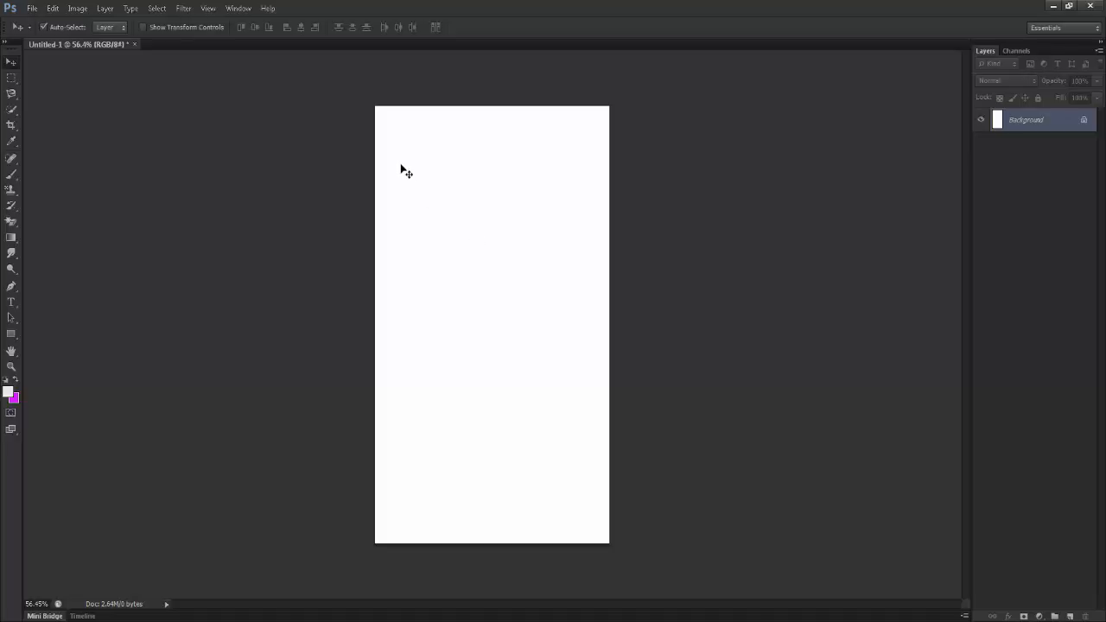
# Show the rulers and place four horizontal and four vertical guides as margins along the canvas edges
pyautogui.hotkey('ctrl', 'r')
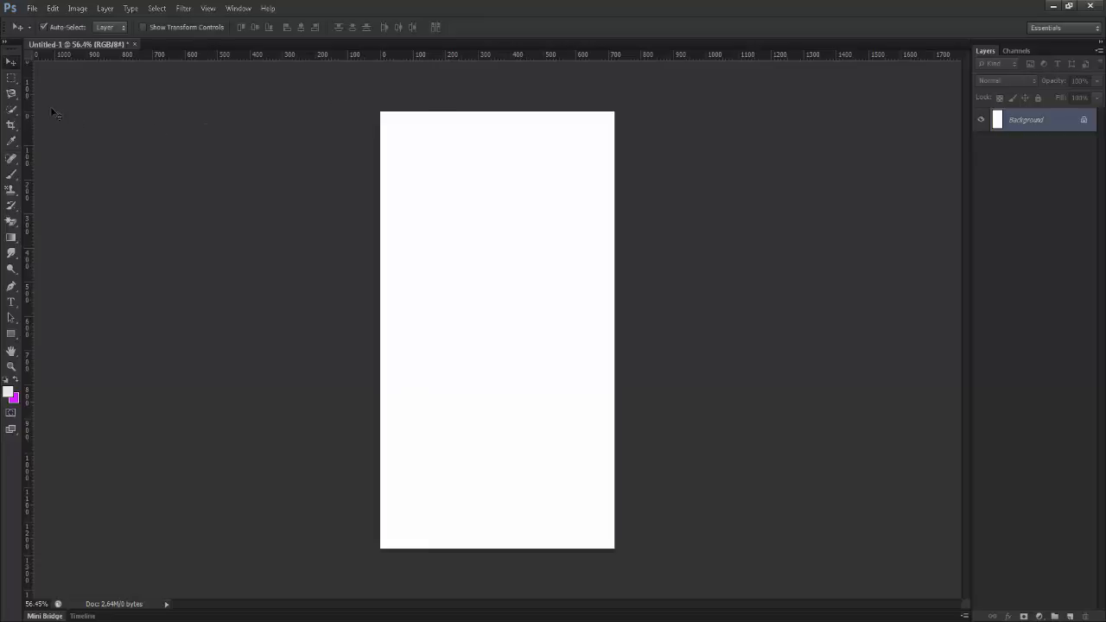
pyautogui.moveTo(506, 62); pyautogui.dragTo(507, 133)
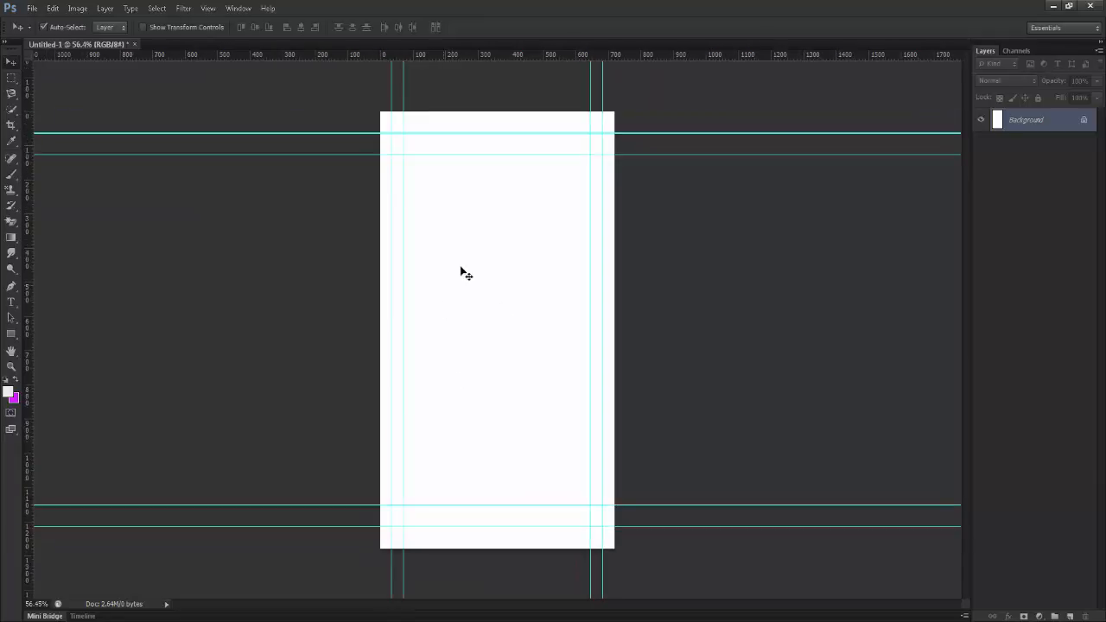
# Add a new layer and select a full-width strip from the canvas's top edge down to the first horizontal guide
pyautogui.click(1071, 616)
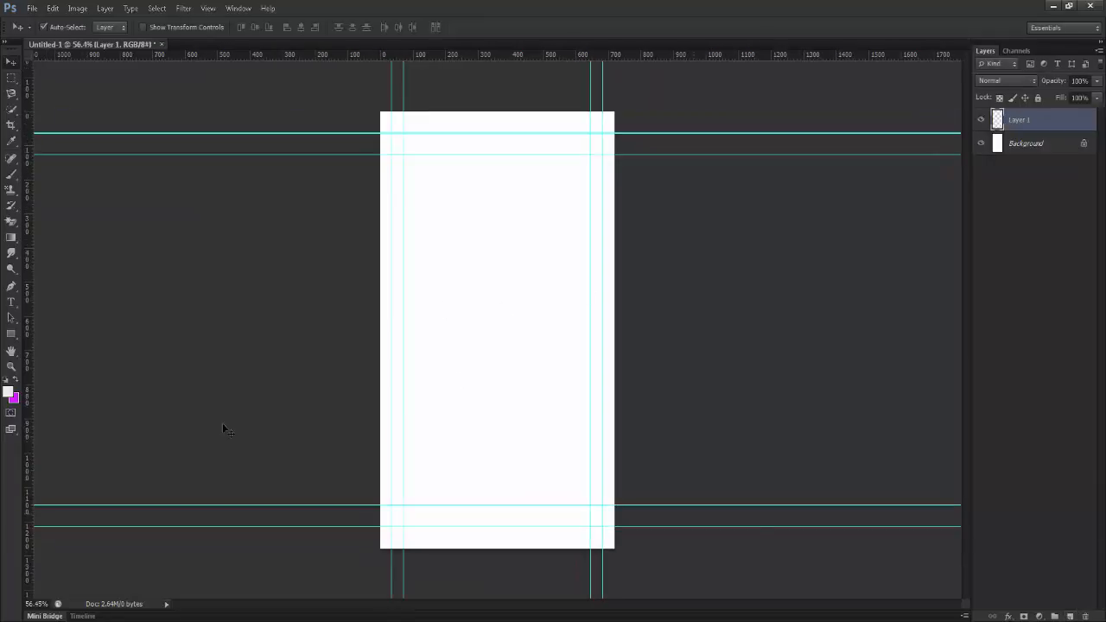
pyautogui.click(10, 78)
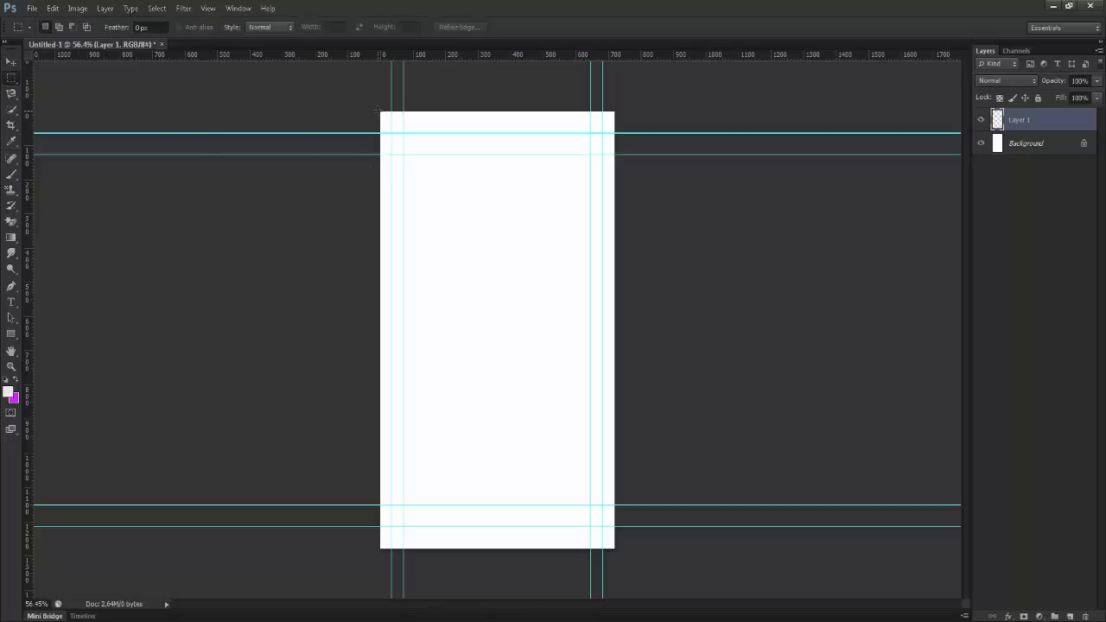
pyautogui.moveTo(388, 115); pyautogui.dragTo(607, 138)
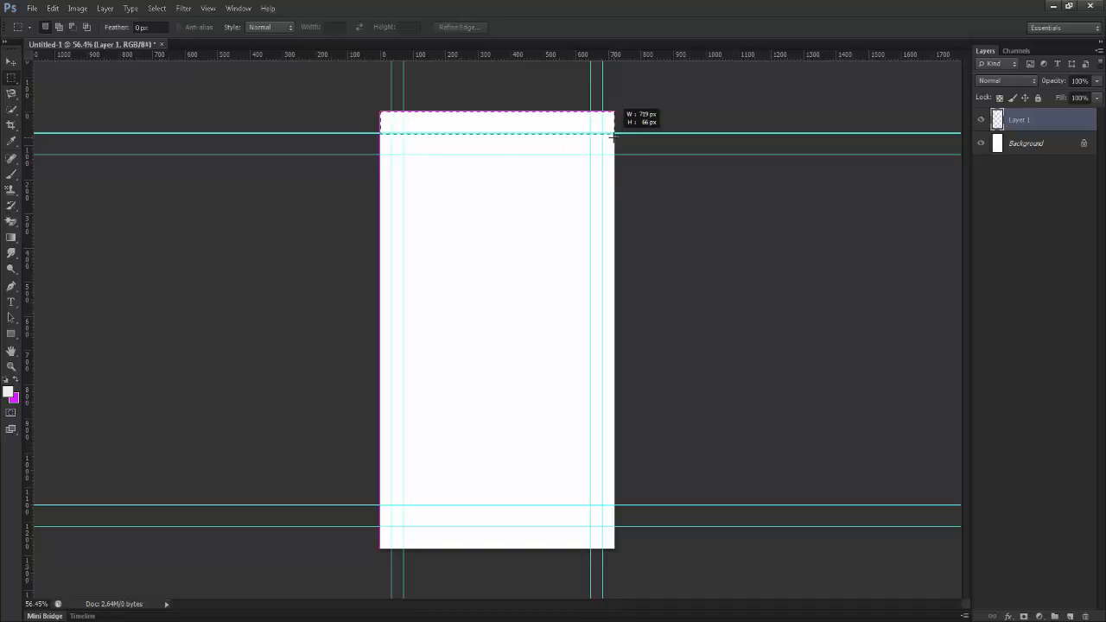
pyautogui.moveTo(612, 135); pyautogui.dragTo(614, 135)
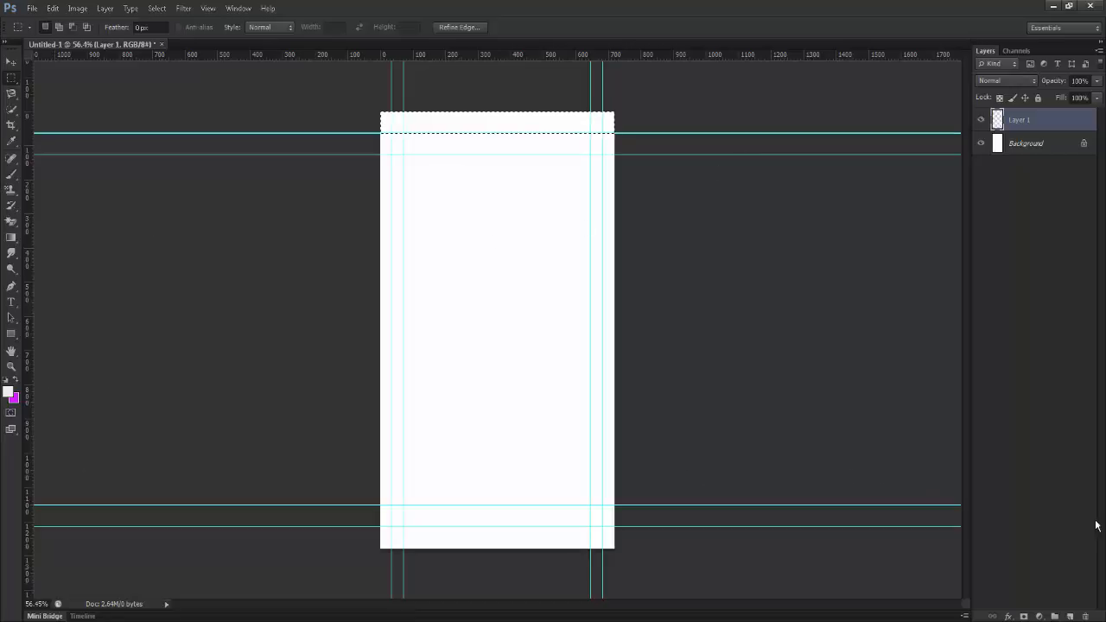
# Fill the selected top strip with near-black #0e0e0e and deselect it
pyautogui.click(9, 394)
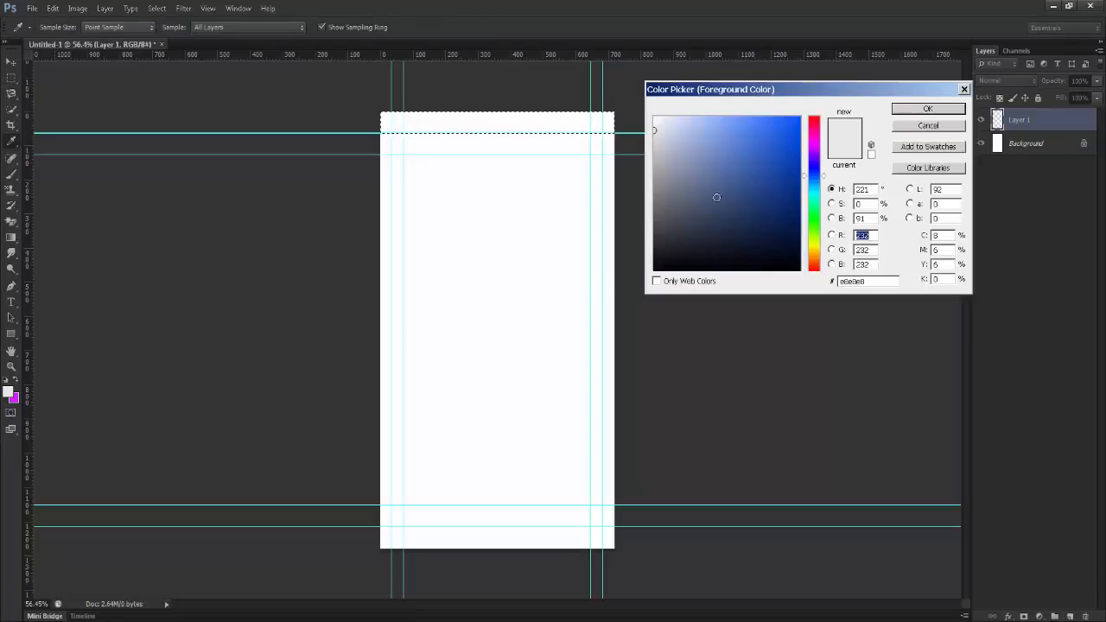
pyautogui.click(654, 269)
pyautogui.click(654, 265)
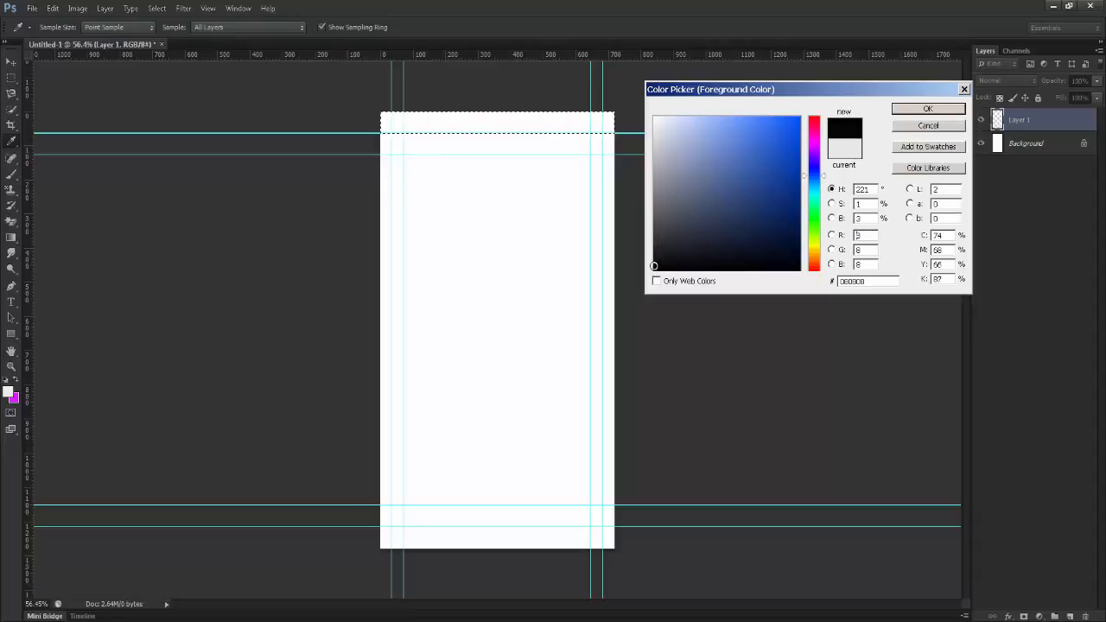
pyautogui.moveTo(655, 266); pyautogui.dragTo(655, 262)
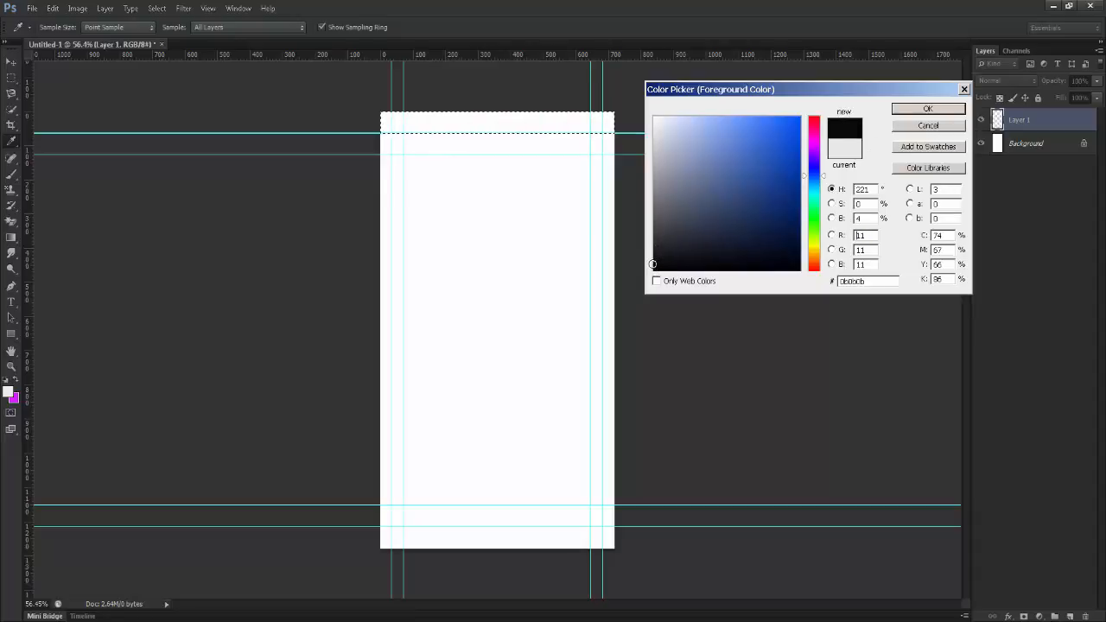
pyautogui.click(918, 111)
pyautogui.hotkey('alt', 'BackSpace')
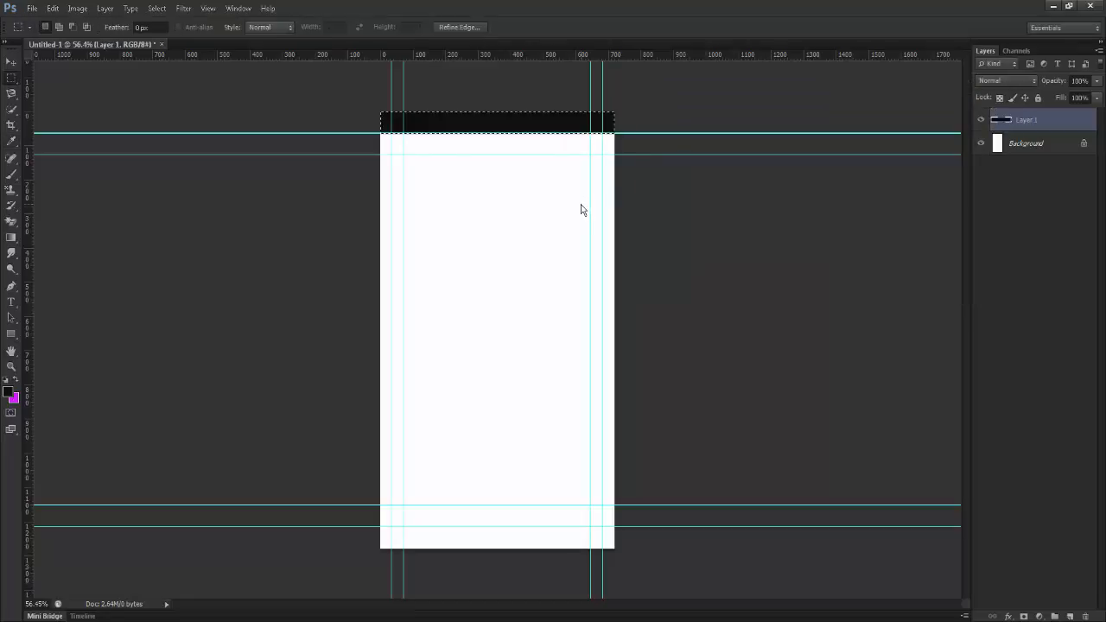
pyautogui.hotkey('ctrl', 'd')
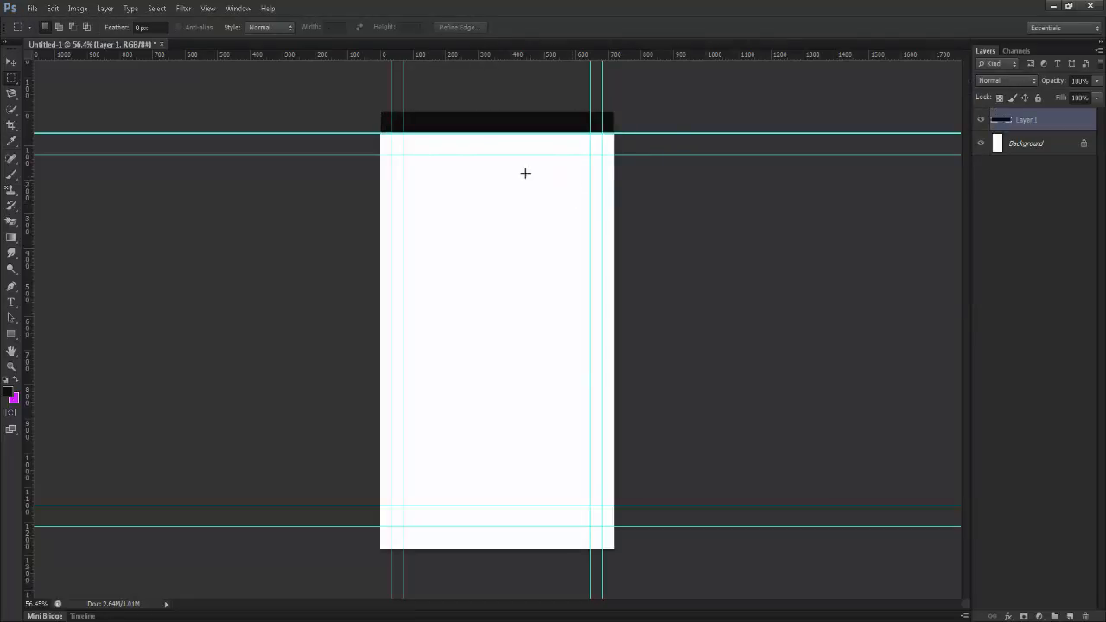
# Fill another new layer with dark grey #353536 and place it beneath the top bar's layer
pyautogui.click(1070, 616)
pyautogui.click(10, 395)
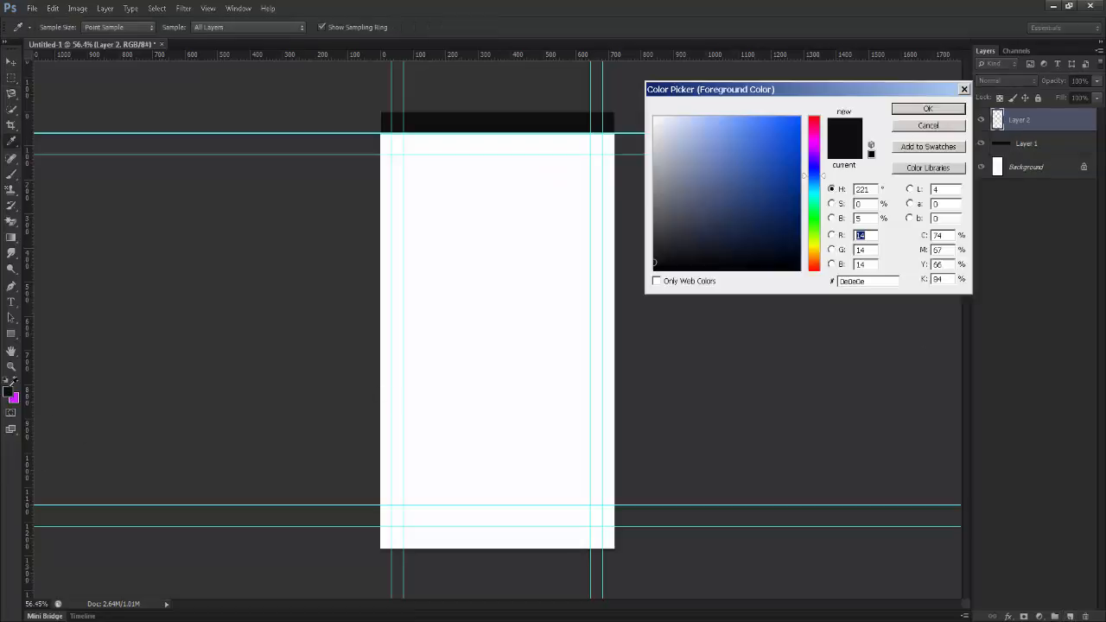
pyautogui.moveTo(653, 254); pyautogui.dragTo(653, 240)
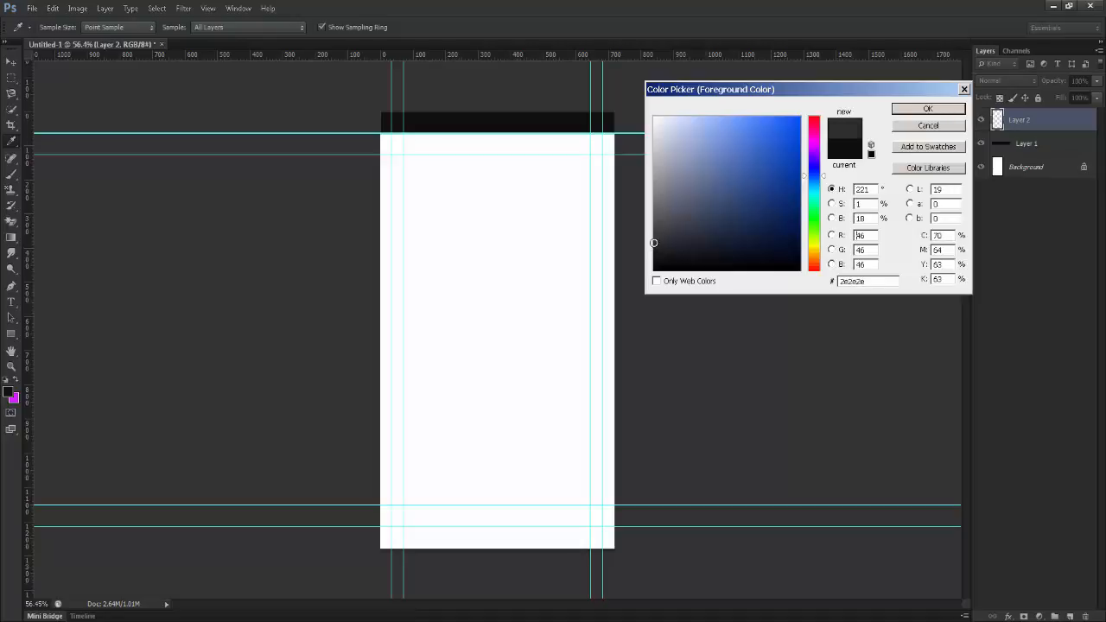
pyautogui.click(923, 110)
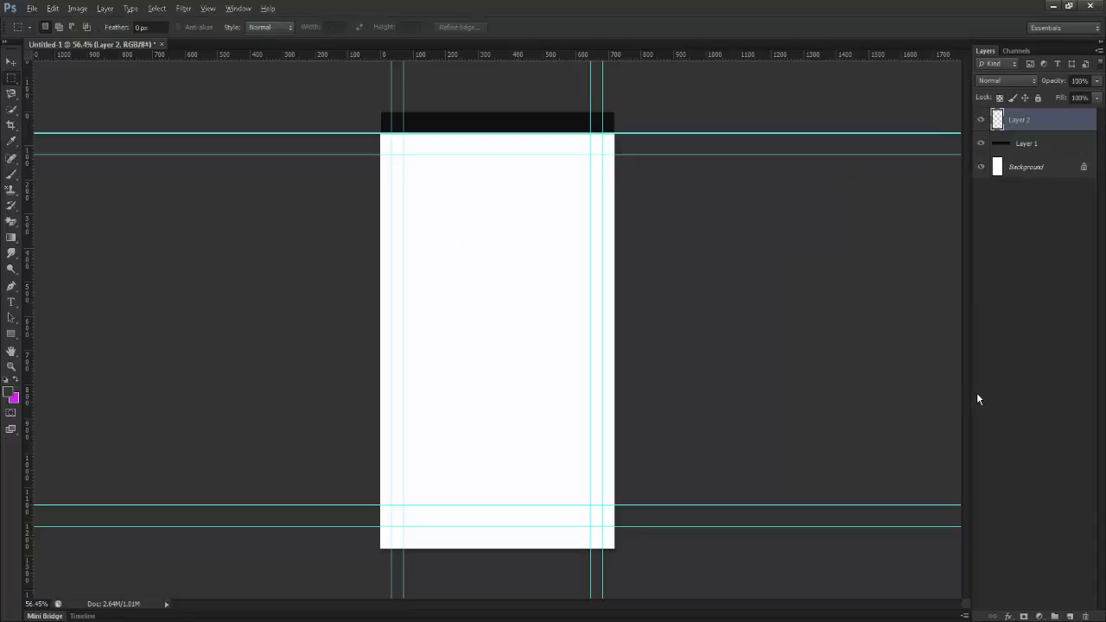
pyautogui.hotkey('alt', 'BackSpace')
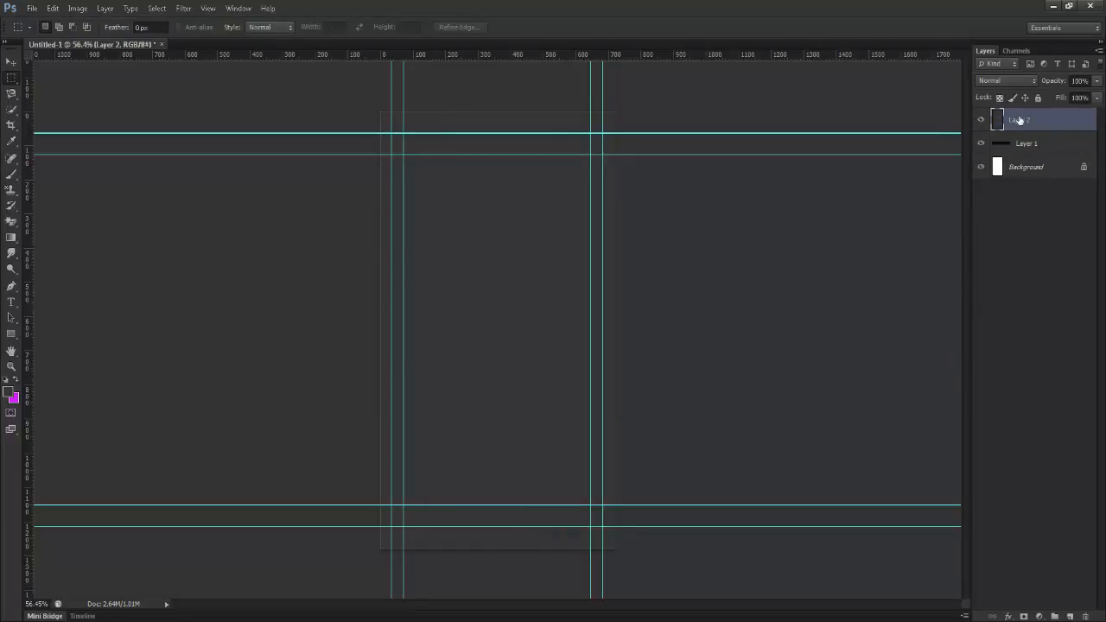
pyautogui.moveTo(1092, 122); pyautogui.dragTo(1019, 148)
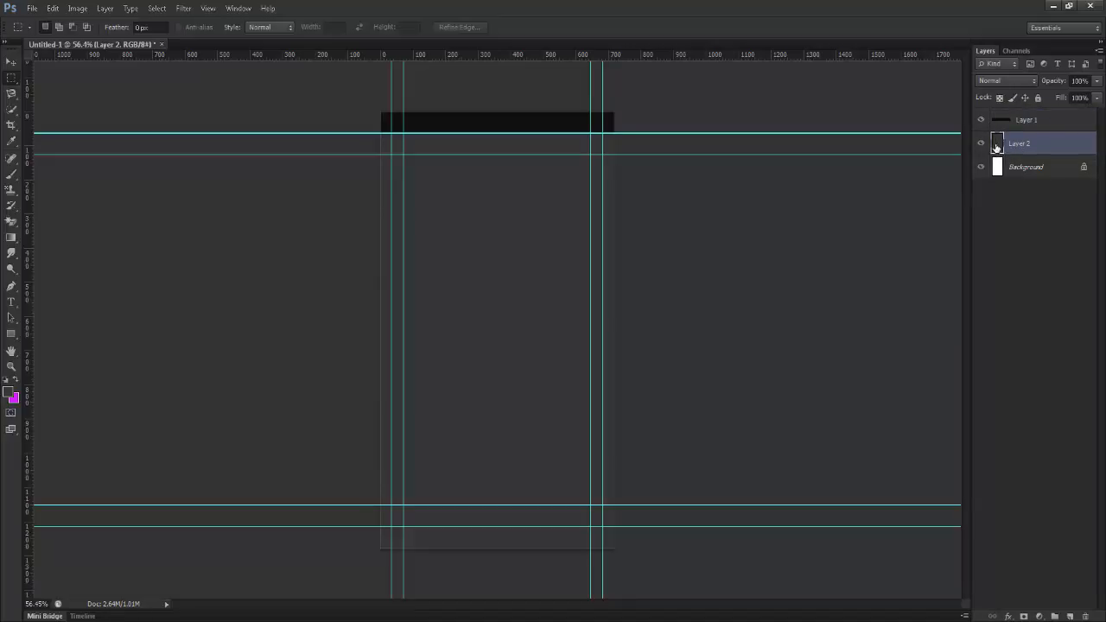
# Refill the full-canvas background layer with the darker grey #212121
pyautogui.click(8, 393)
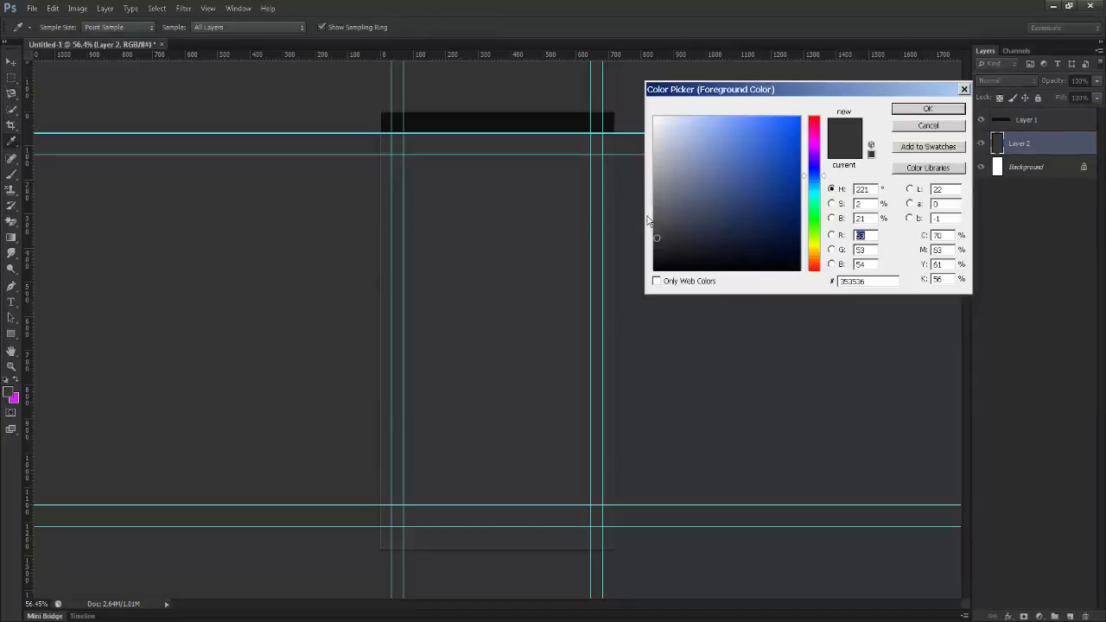
pyautogui.moveTo(657, 244); pyautogui.dragTo(654, 251)
pyautogui.click(927, 109)
pyautogui.press('m')
pyautogui.hotkey('alt', 'BackSpace')
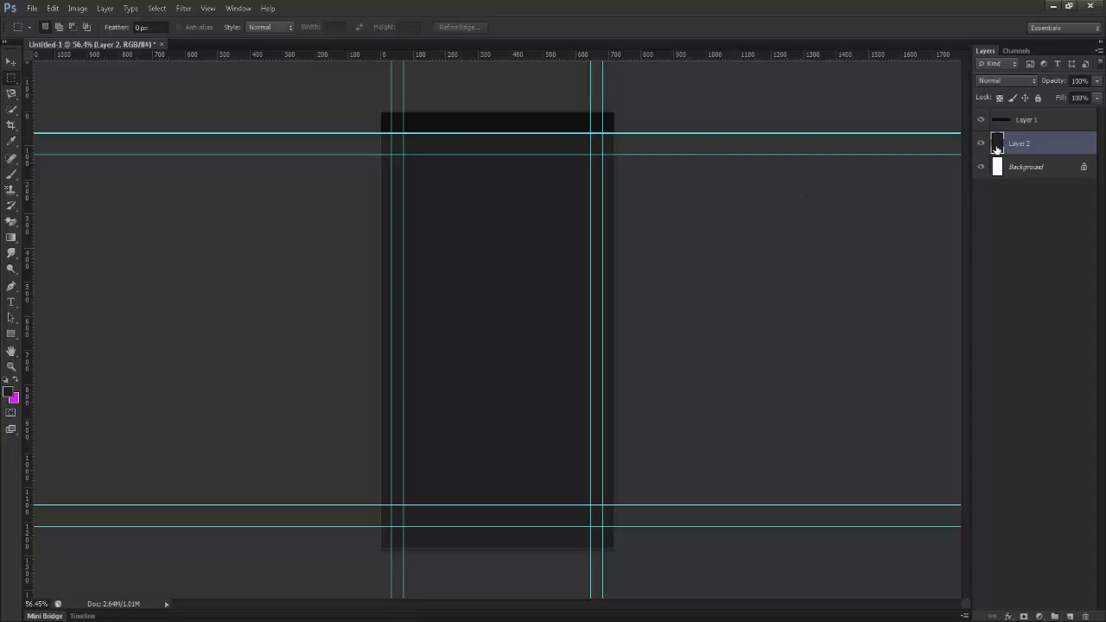
# Set the foreground colour to the slightly lighter dark grey #232323
pyautogui.click(10, 394)
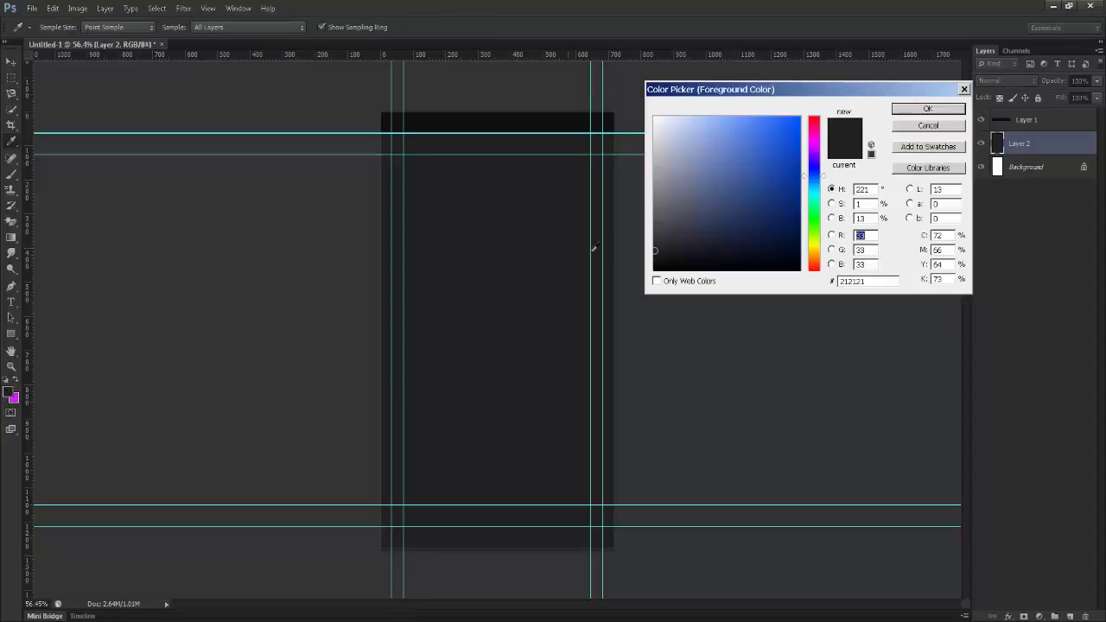
pyautogui.click(655, 253)
pyautogui.moveTo(655, 253); pyautogui.dragTo(653, 249)
pyautogui.click(928, 110)
pyautogui.press('m')
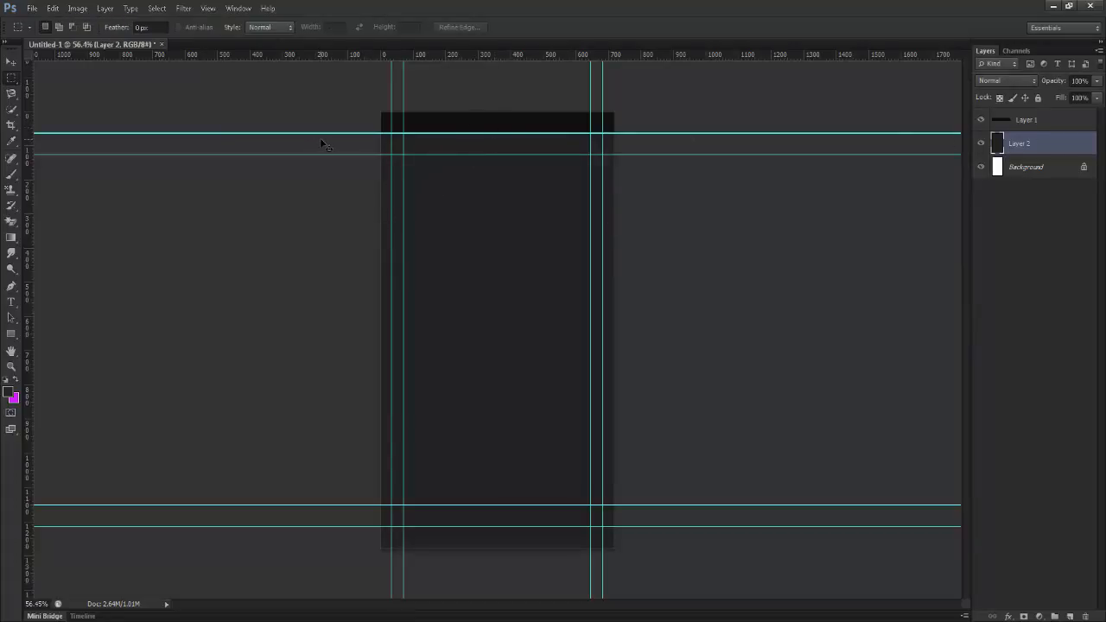
# Hide the rulers and toggle the guides off and back on to check the layout
pyautogui.hotkey('ctrl', 'r')
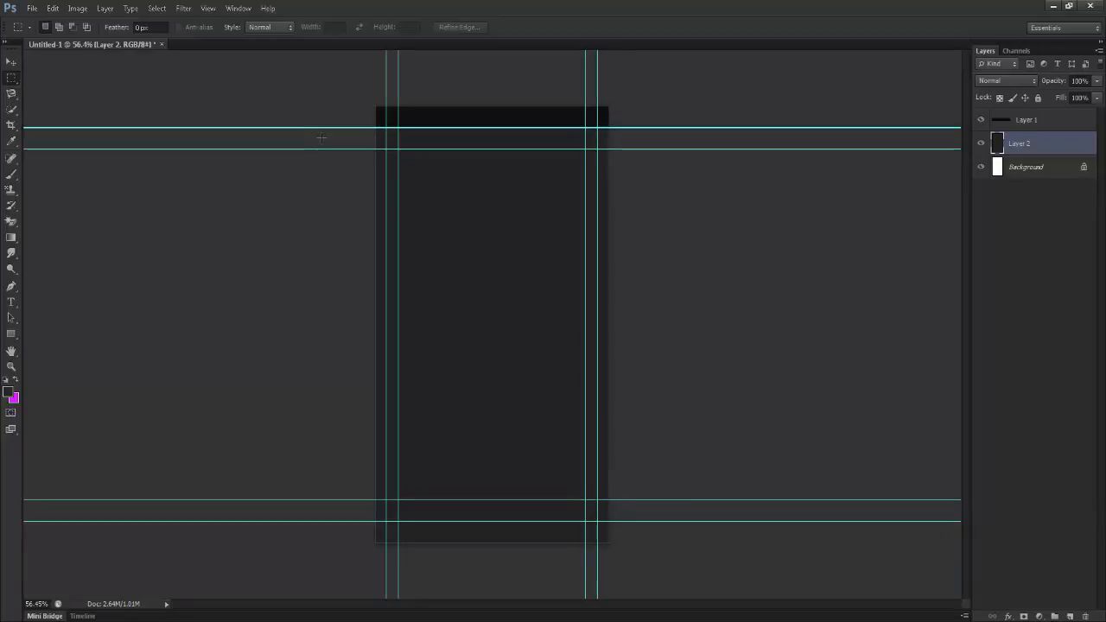
pyautogui.hotkey('ctrl', ';')
pyautogui.hotkey('ctrl', ';')
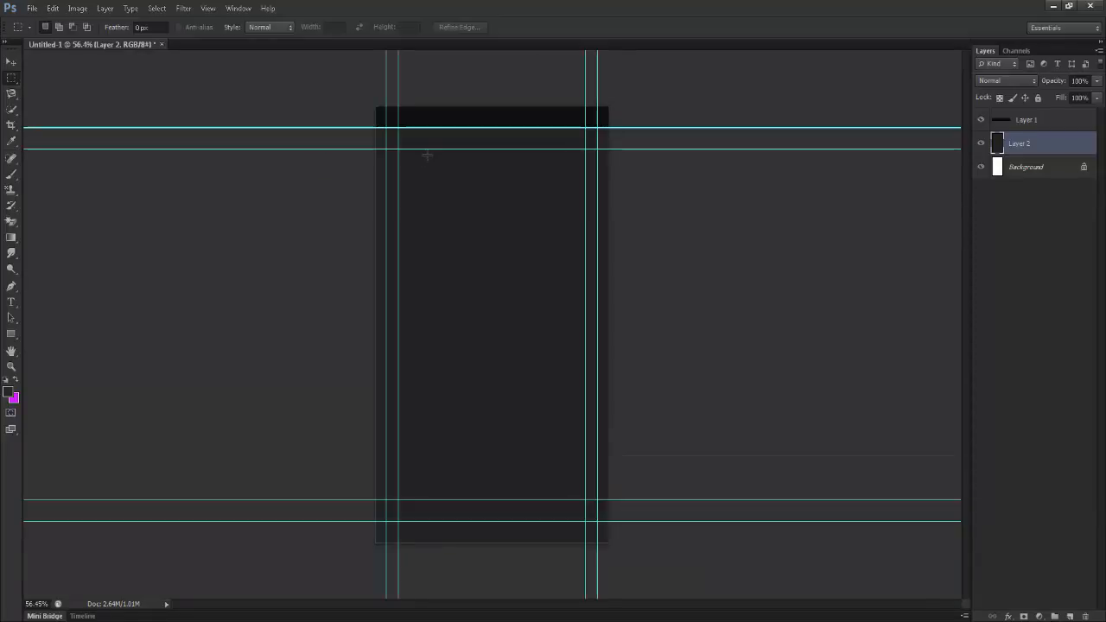
pyautogui.hotkey('ctrl', ';')
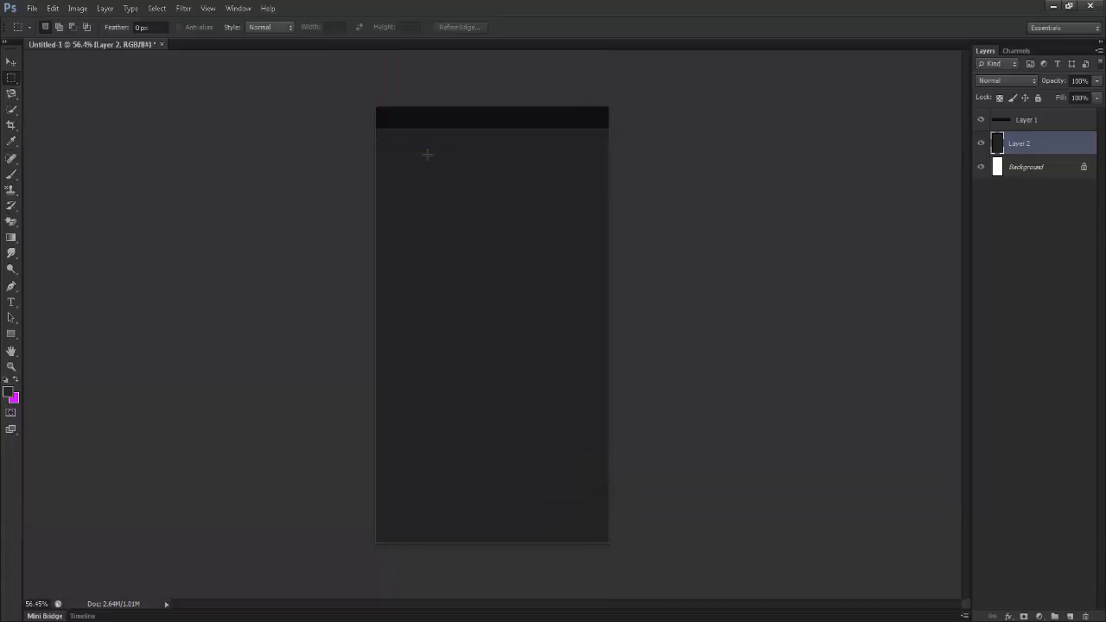
pyautogui.hotkey('ctrl', ';')
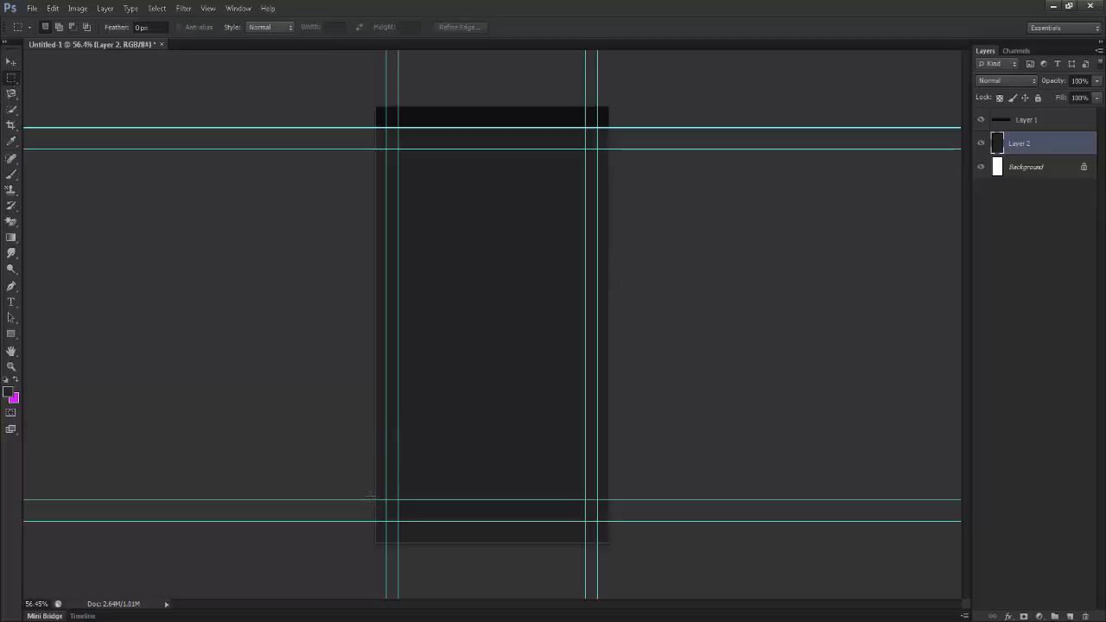
# Select the full-width strip from the upper of the two bottom guides to the canvas's bottom edge, and add a new layer above the top bar
pyautogui.moveTo(372, 497); pyautogui.dragTo(638, 555)
pyautogui.click(1038, 122)
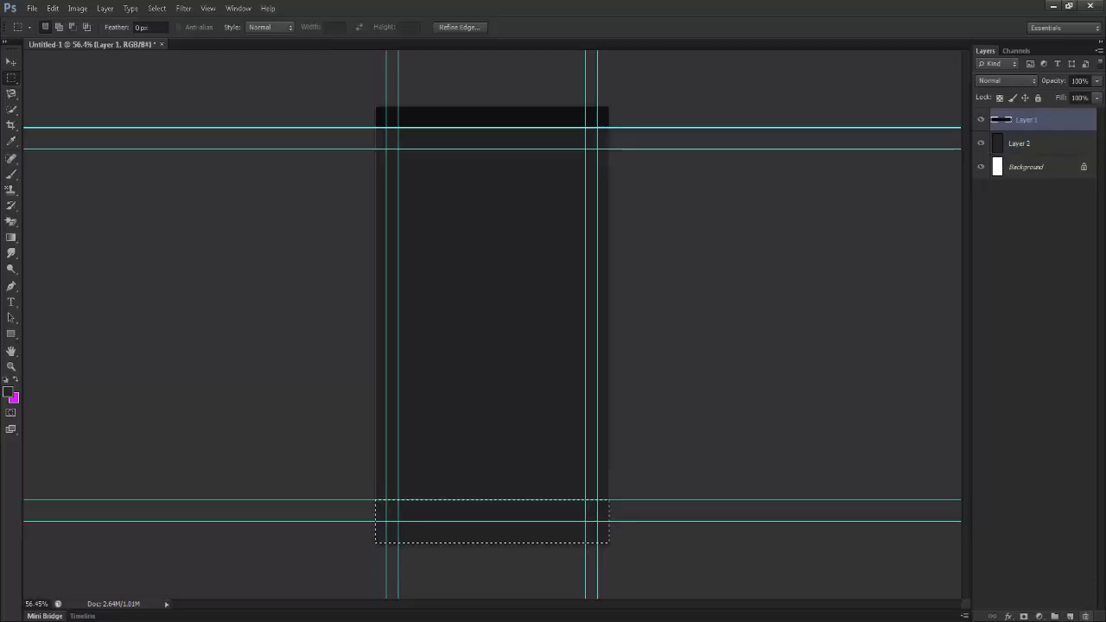
pyautogui.click(1071, 617)
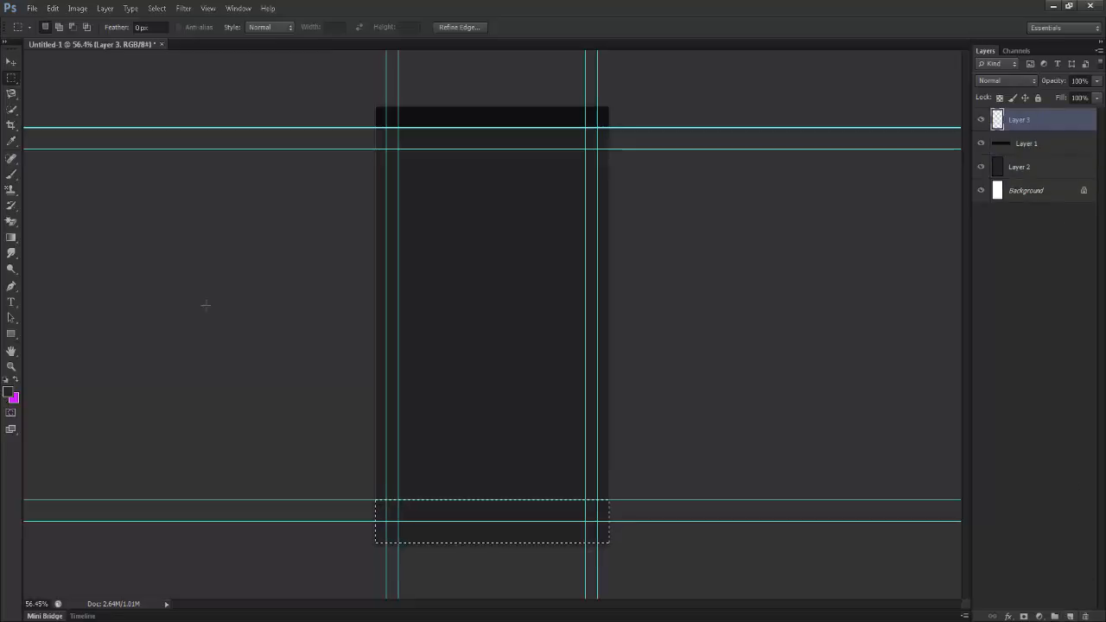
# Fill the selected bottom strip with #0f0f0f sampled from the top bar, and deselect it
pyautogui.click(13, 394)
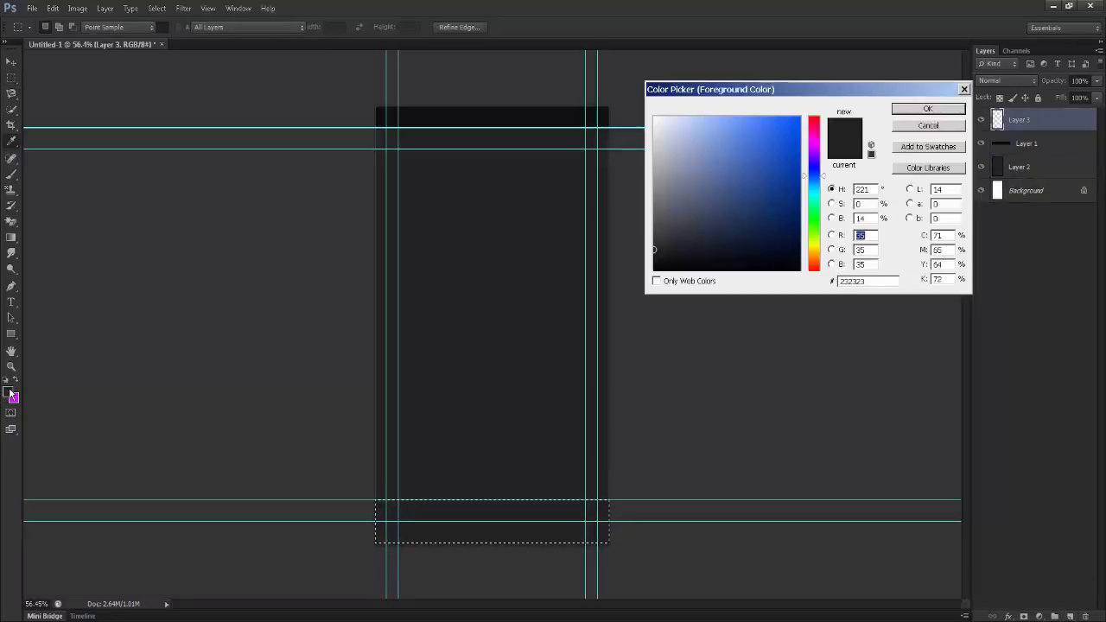
pyautogui.click(511, 111)
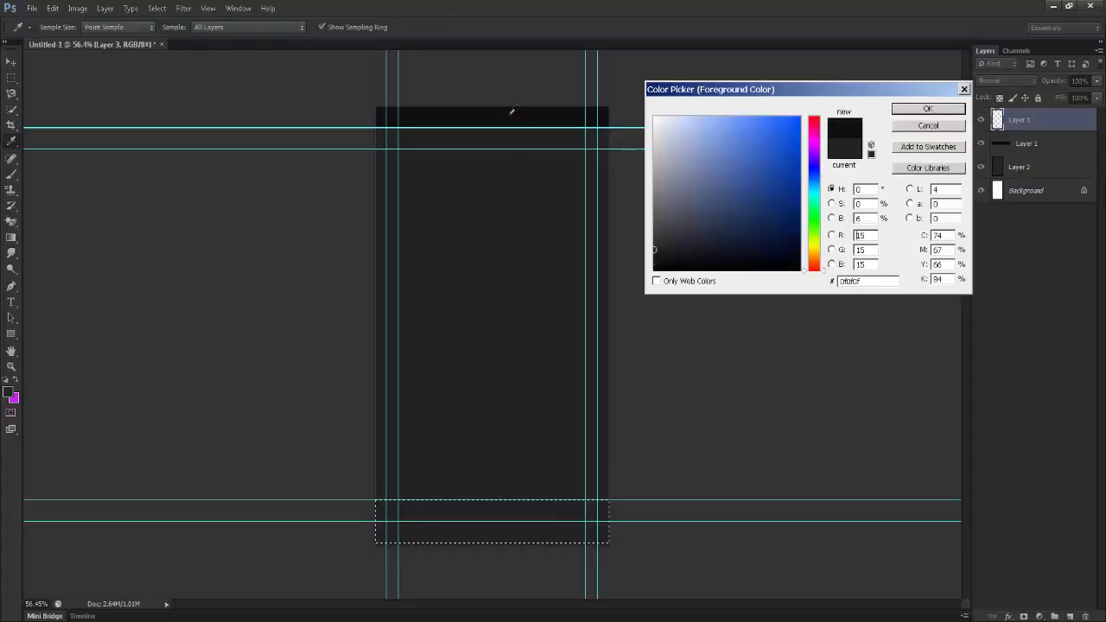
pyautogui.click(913, 111)
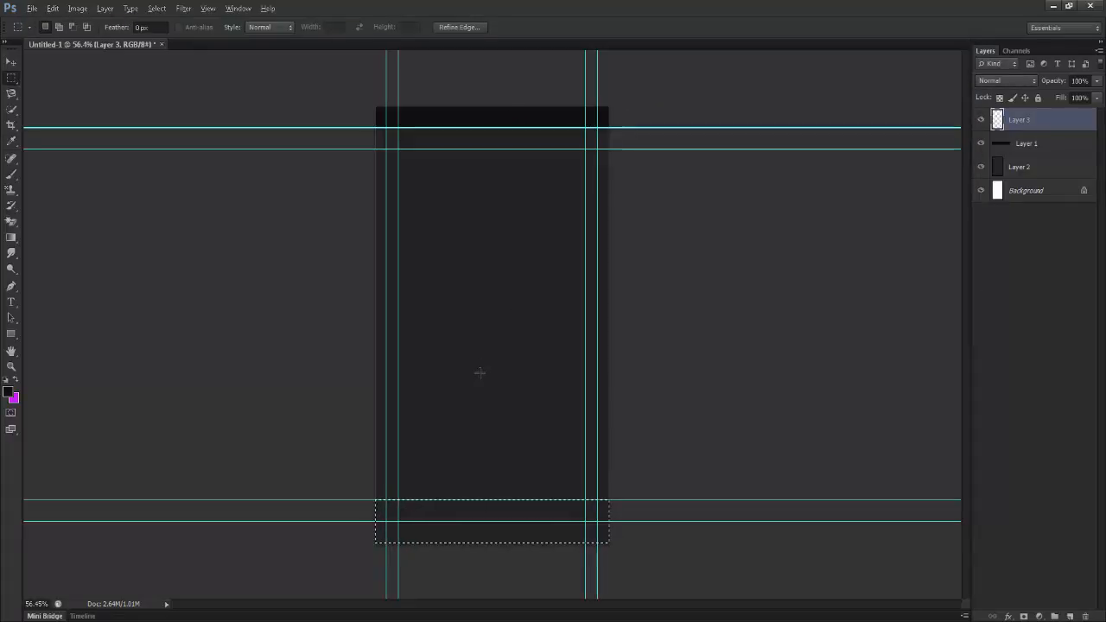
pyautogui.hotkey('alt', 'BackSpace')
pyautogui.hotkey('ctrl', 'd')
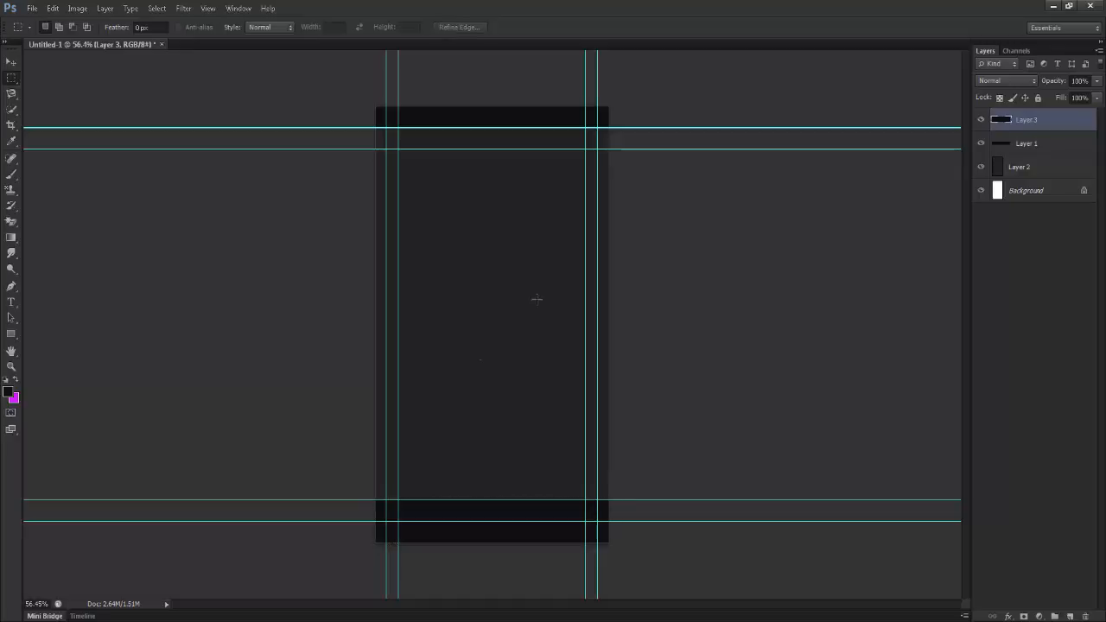
# Add a black Multiply drop shadow at 100% opacity, with 5 px distance and size, to the top bar layer
pyautogui.click(1006, 144)
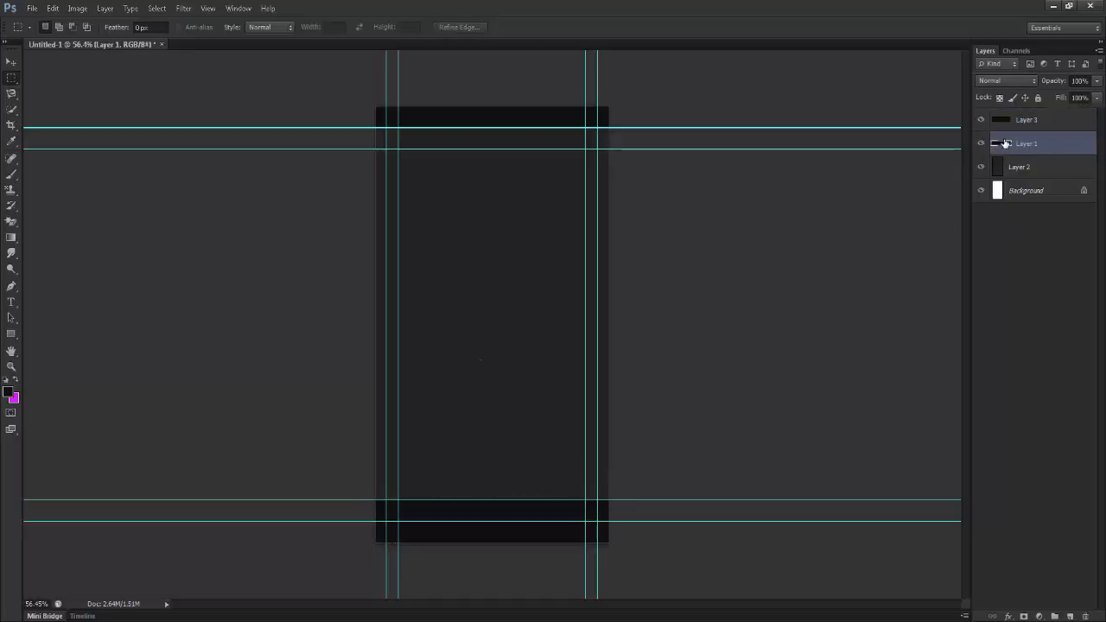
pyautogui.click(11, 62)
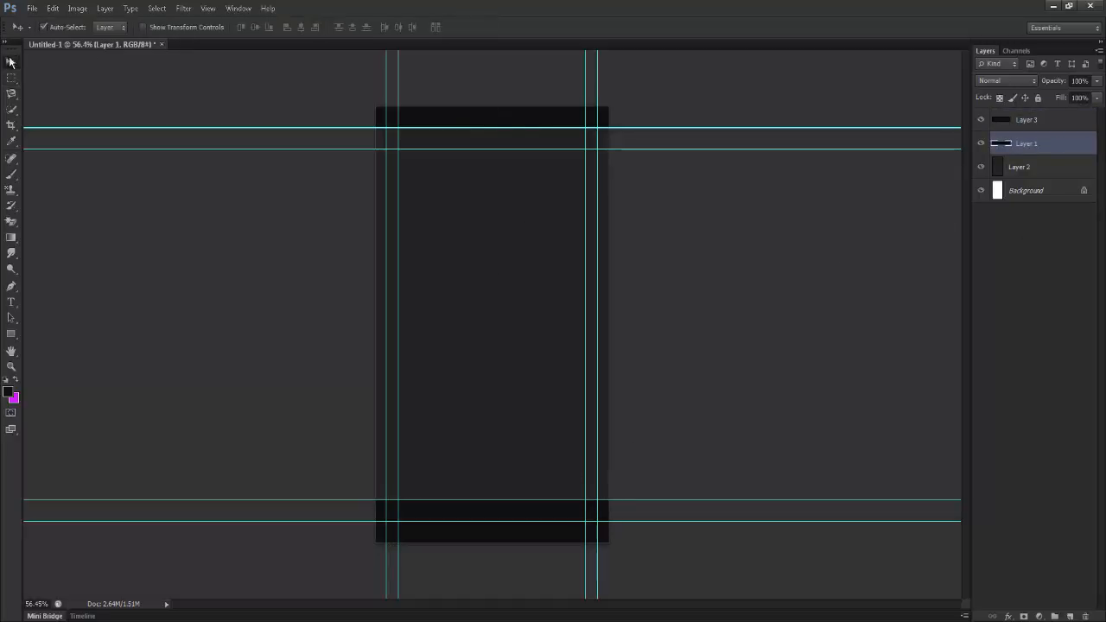
pyautogui.doubleClick(1055, 143)
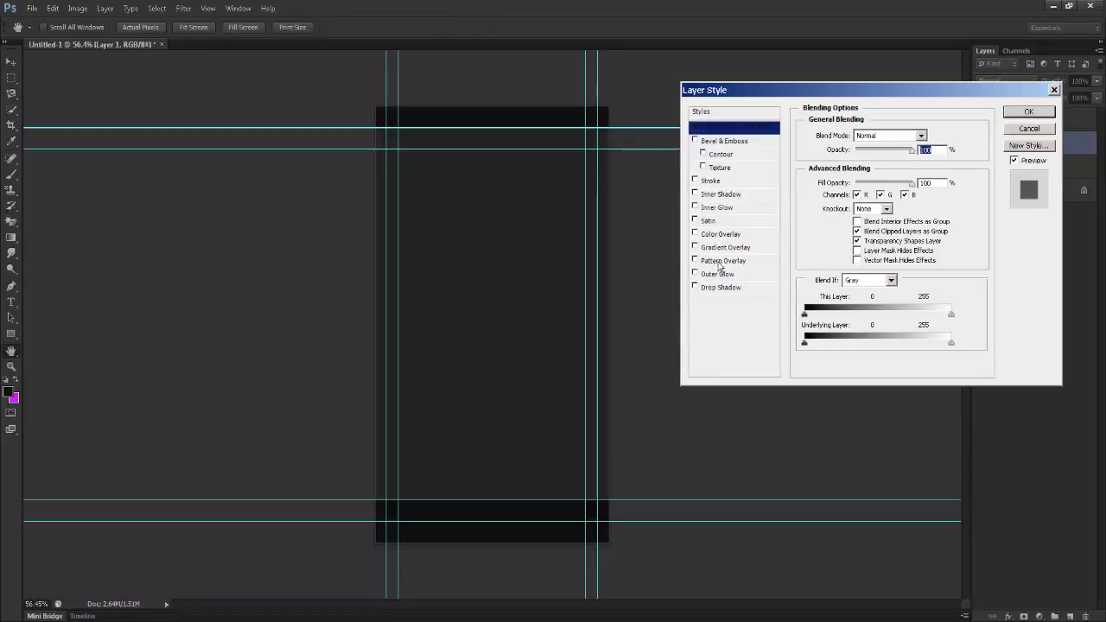
pyautogui.click(709, 290)
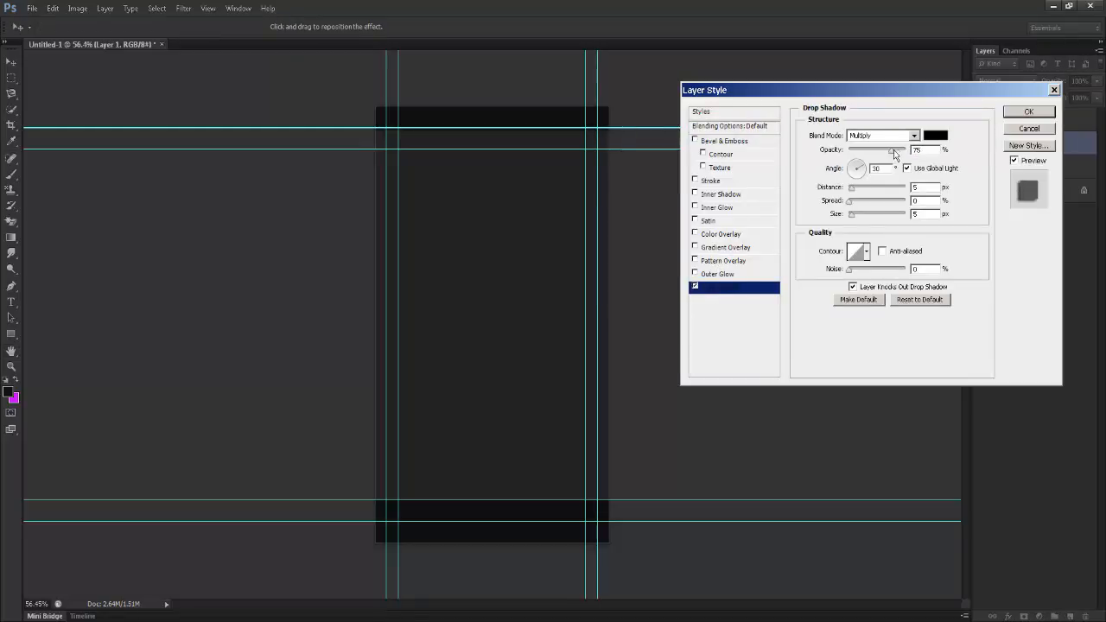
pyautogui.click(1029, 112)
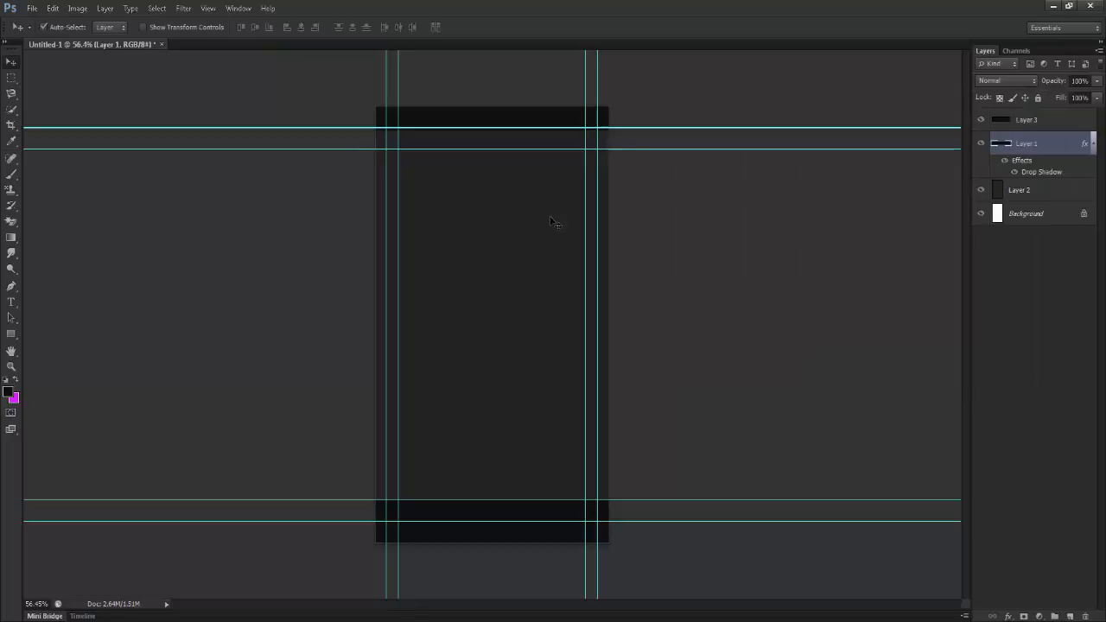
# Hide the guides and set the top bar's drop shadow to a 76° angle and about 22% opacity
pyautogui.hotkey('ctrl', ';')
pyautogui.scroll(4, 492, 165)
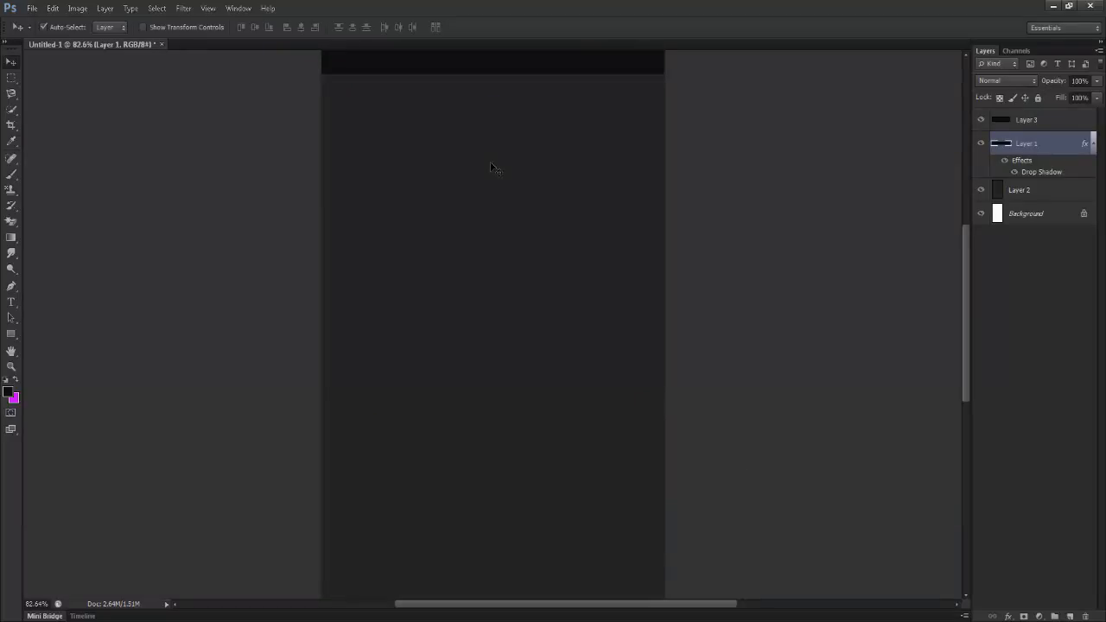
pyautogui.moveTo(519, 183); pyautogui.dragTo(538, 336)
pyautogui.scroll(5, 510, 317)
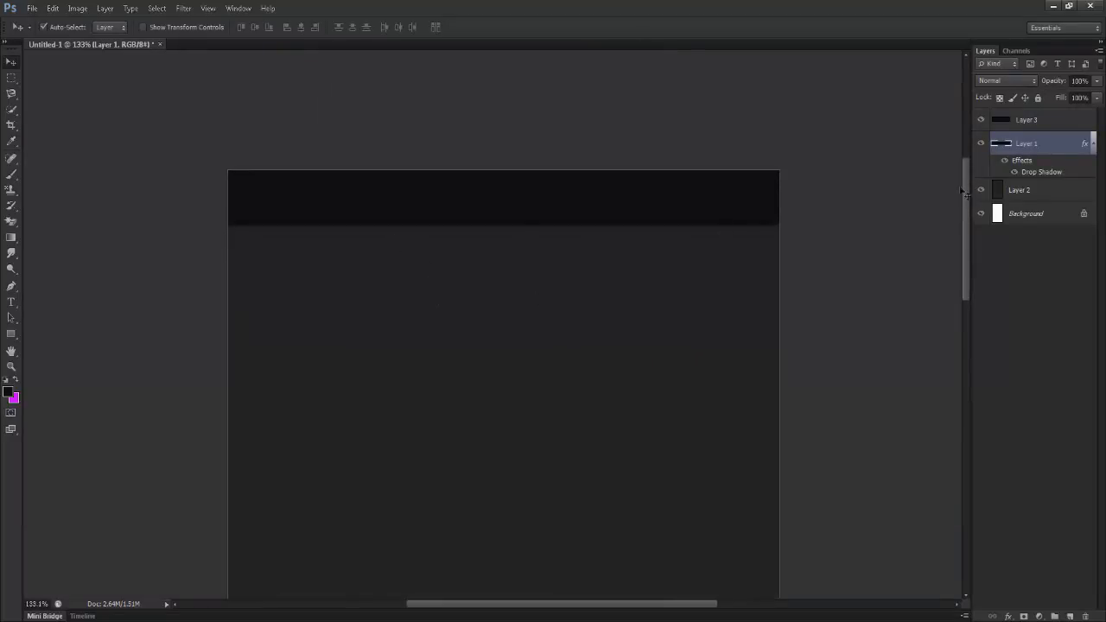
pyautogui.doubleClick(1052, 167)
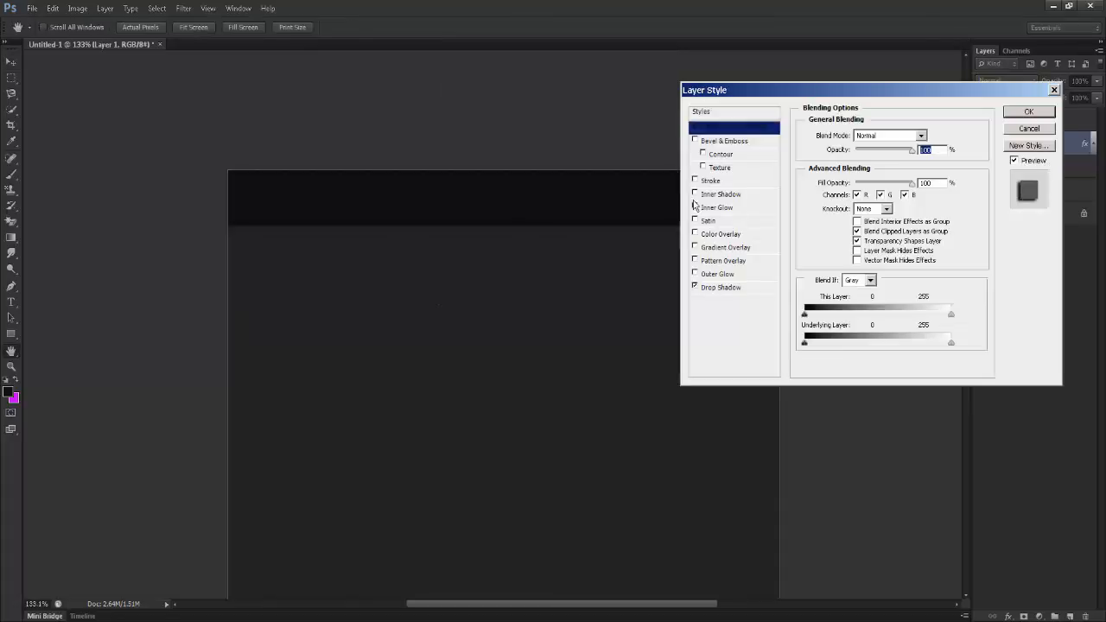
pyautogui.click(719, 286)
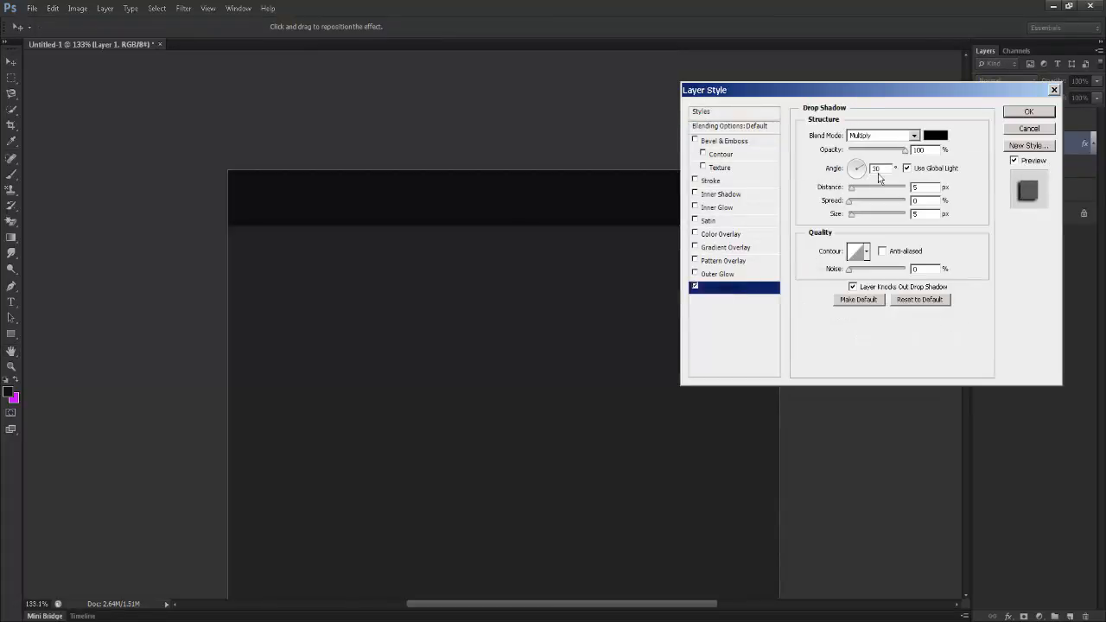
pyautogui.moveTo(863, 167)
pyautogui.mouseDown()
pyautogui.moveTo(888, 153)
pyautogui.moveTo(861, 152)
pyautogui.mouseUp()
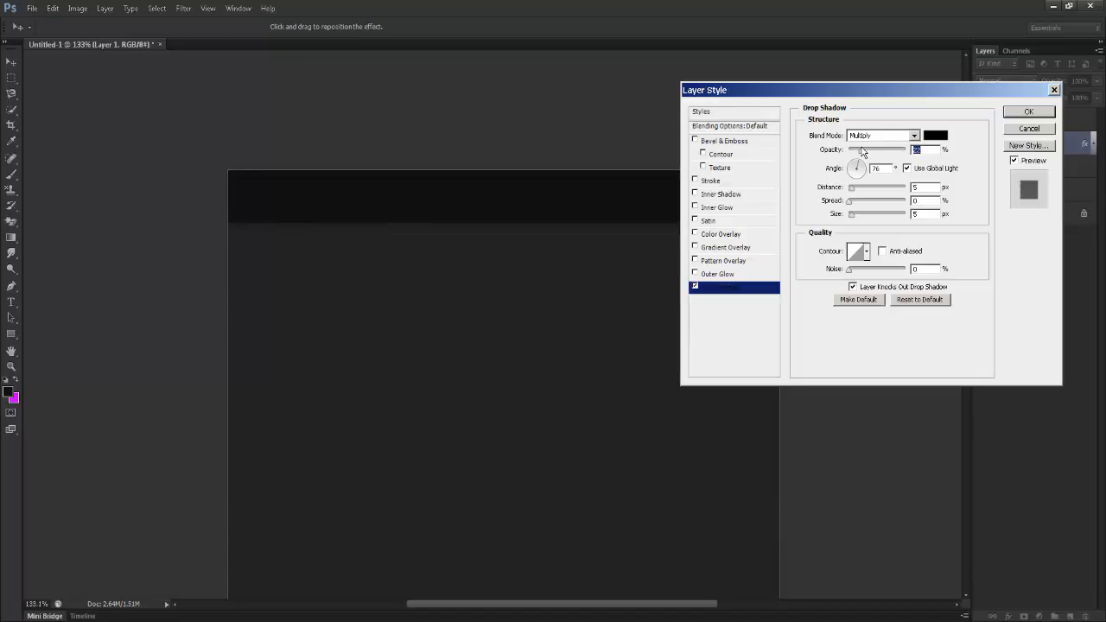
pyautogui.click(1027, 113)
pyautogui.scroll(-6, 657, 319)
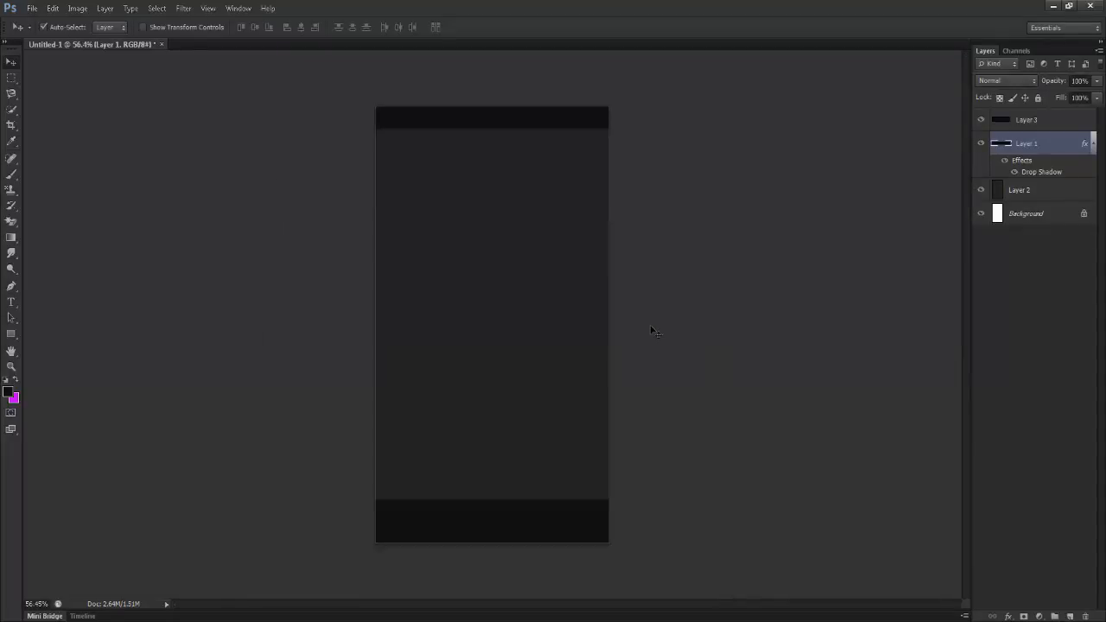
pyautogui.scroll(1, 619, 320)
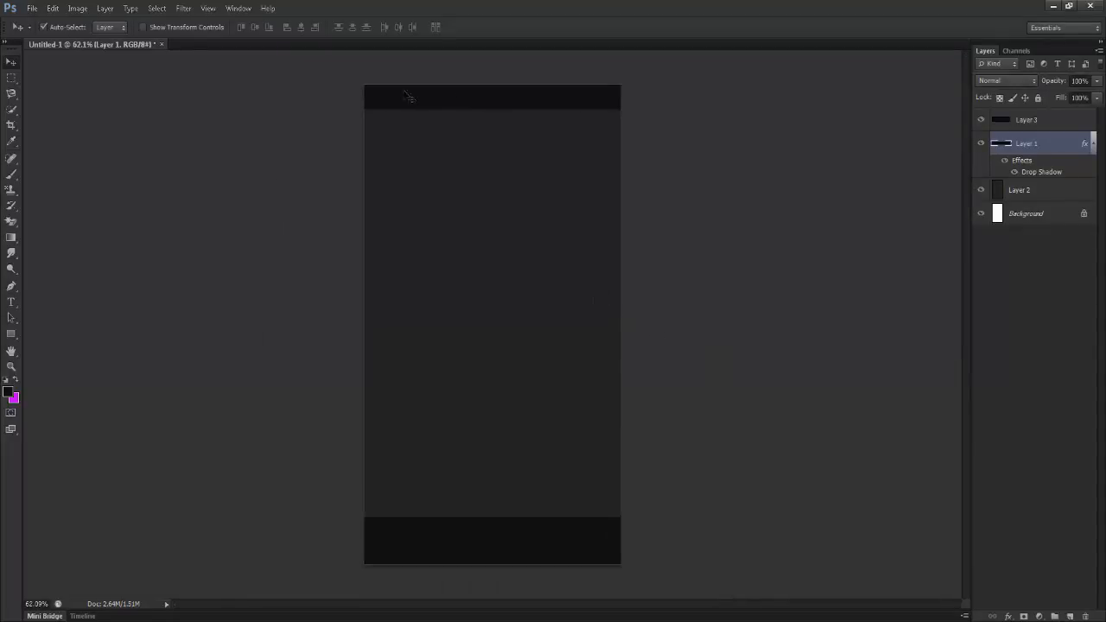
# Load the top bar's outline as a selection, fill it with the lighter grey #292929, and deselect it
pyautogui.click(1001, 121)
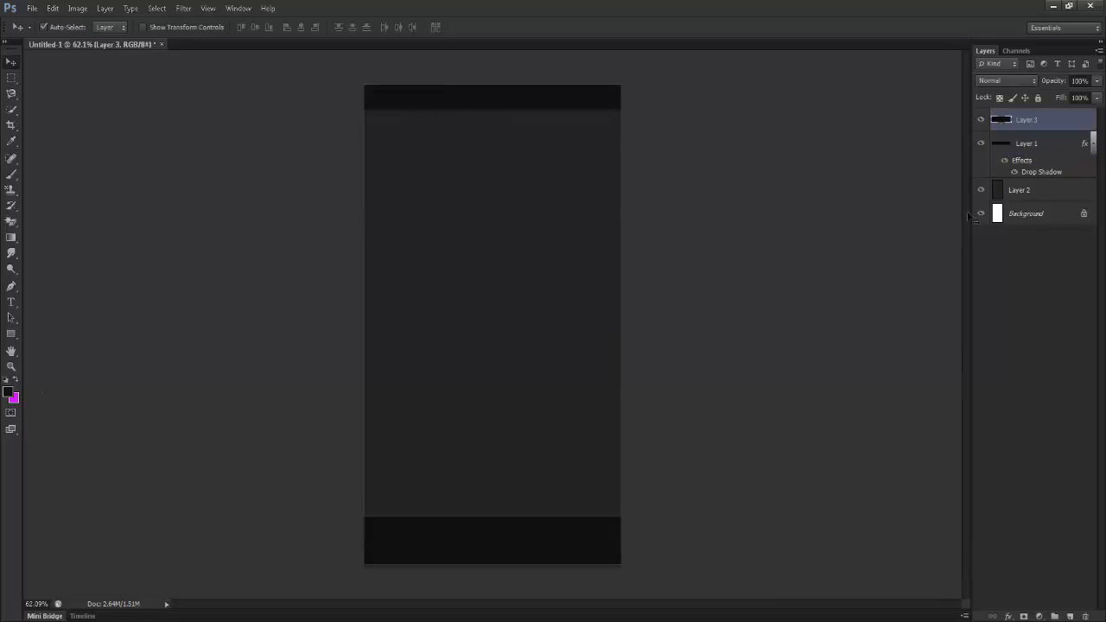
pyautogui.click(1006, 145)
pyautogui.keyDown('ctrl'); pyautogui.click(1006, 144); pyautogui.keyUp('ctrl')
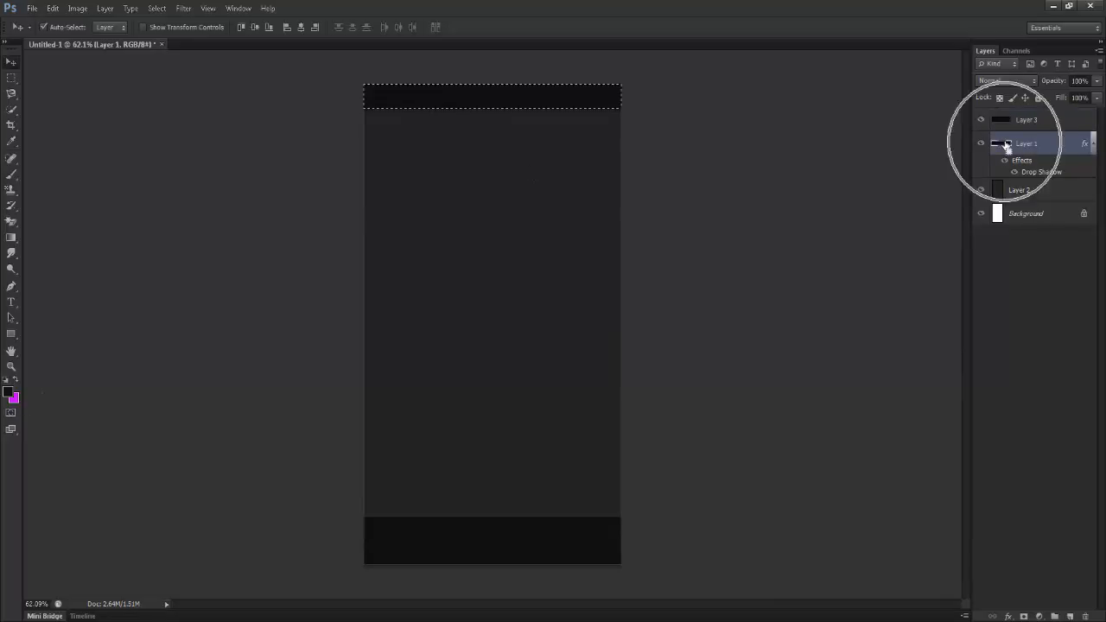
pyautogui.click(9, 393)
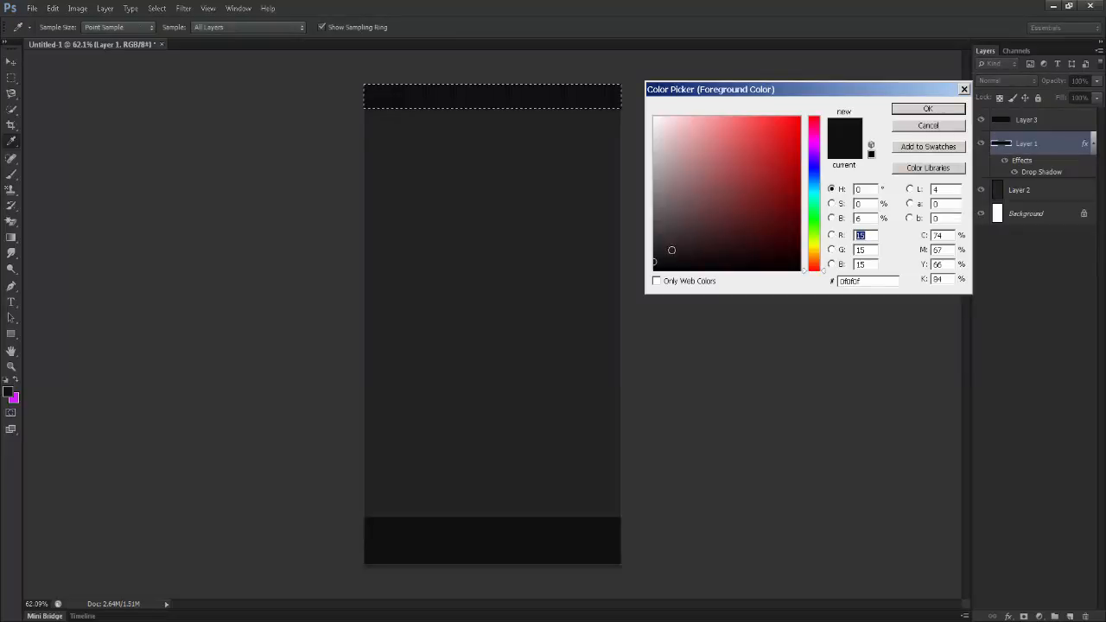
pyautogui.moveTo(655, 261); pyautogui.dragTo(651, 247)
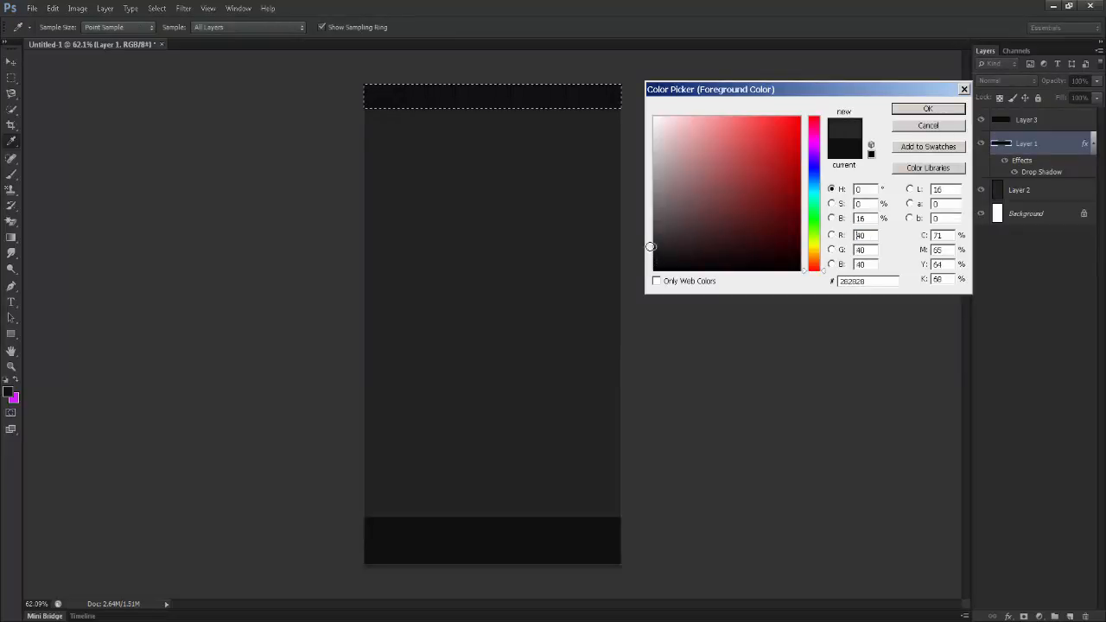
pyautogui.click(932, 110)
pyautogui.press('v')
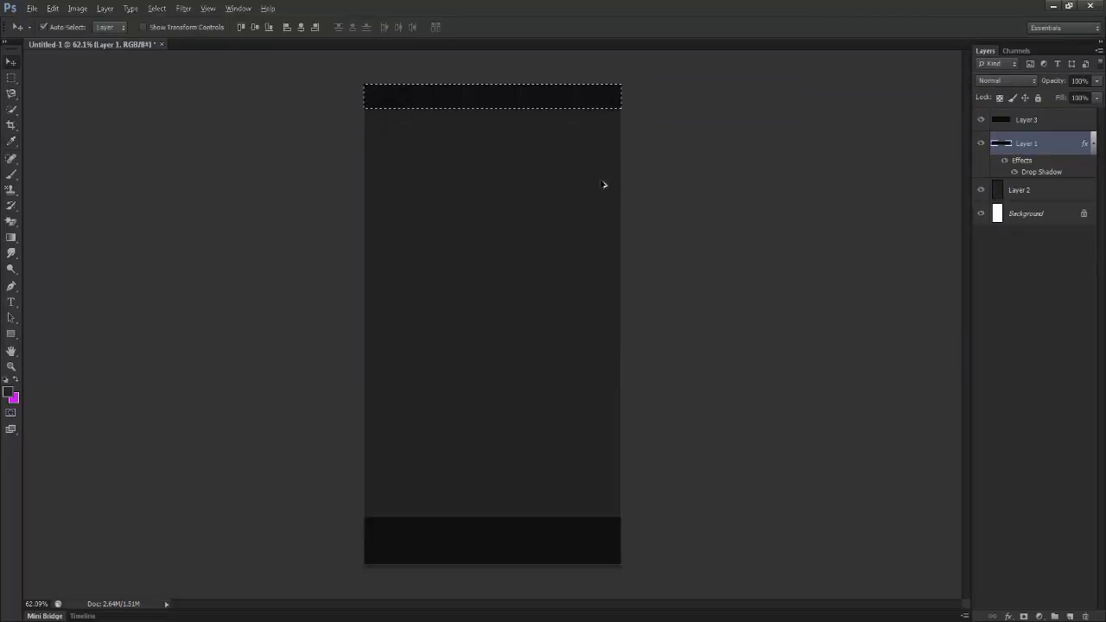
pyautogui.hotkey('alt', 'BackSpace')
pyautogui.hotkey('ctrl', 'd')
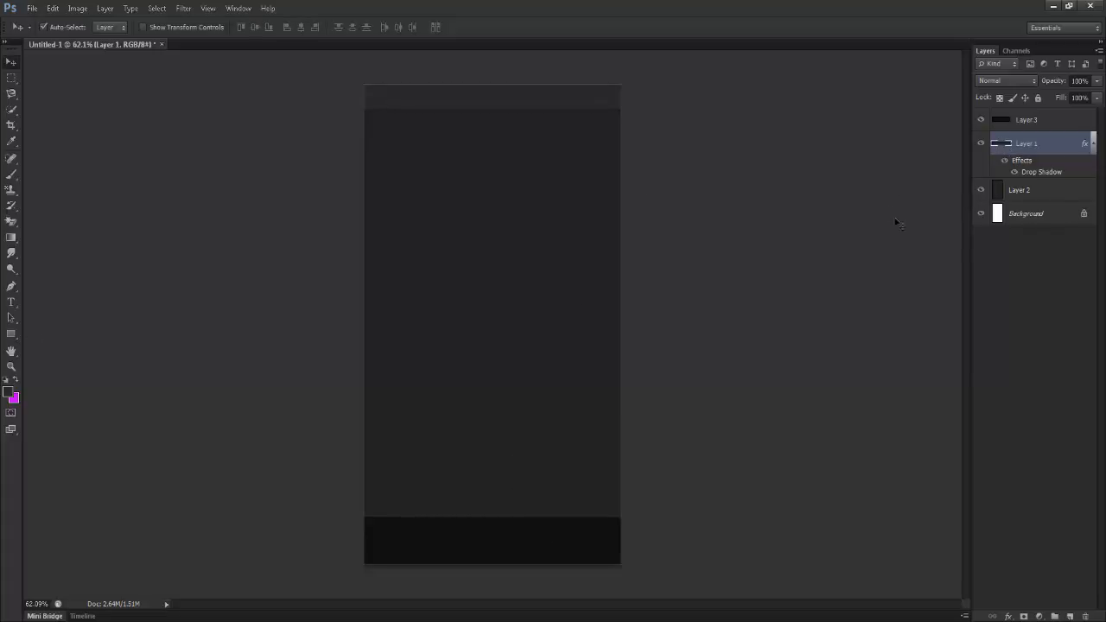
# Select the top bar's area again, refill it on its layer with the darker grey #1e1e1e, and deselect it
pyautogui.keyDown('ctrl'); pyautogui.click(1008, 144); pyautogui.keyUp('ctrl')
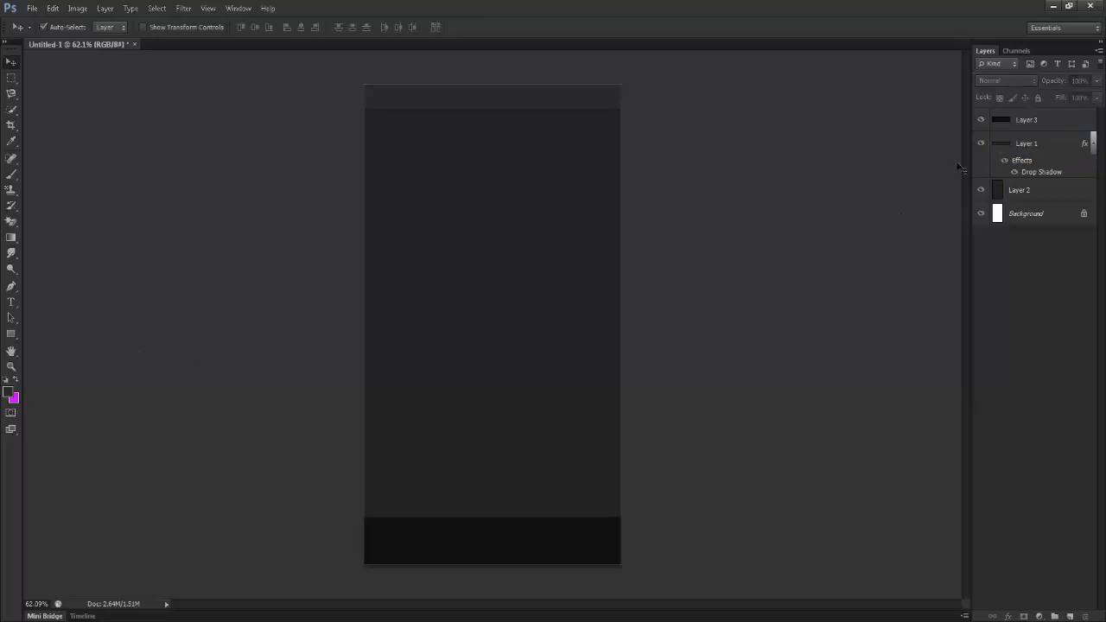
pyautogui.keyDown('ctrl'); pyautogui.click(1003, 145); pyautogui.keyUp('ctrl')
pyautogui.click(8, 393)
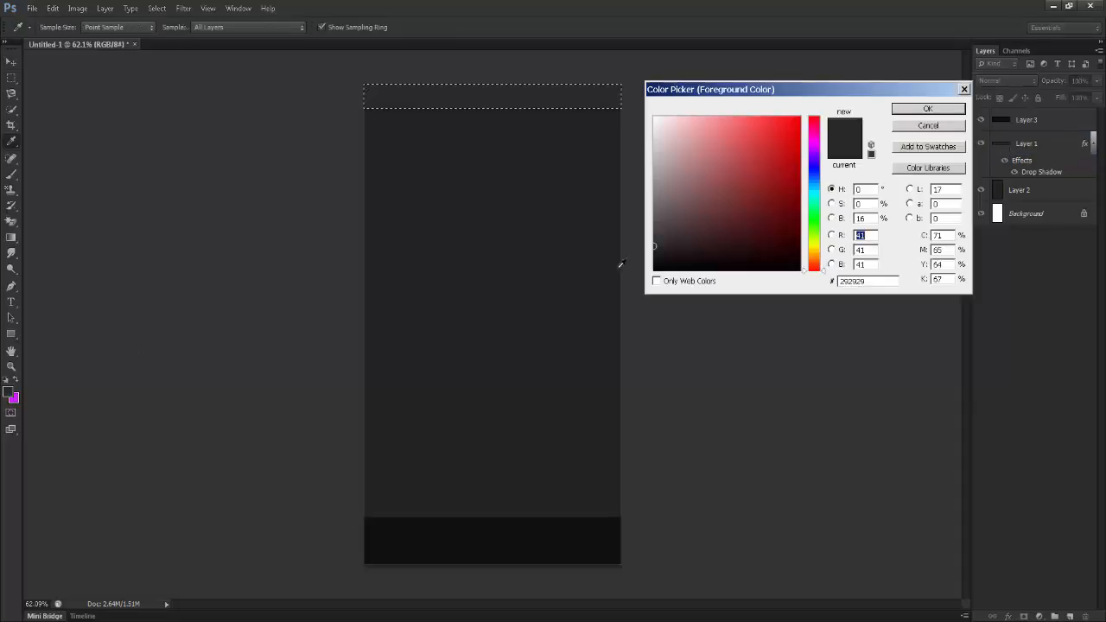
pyautogui.click(654, 253)
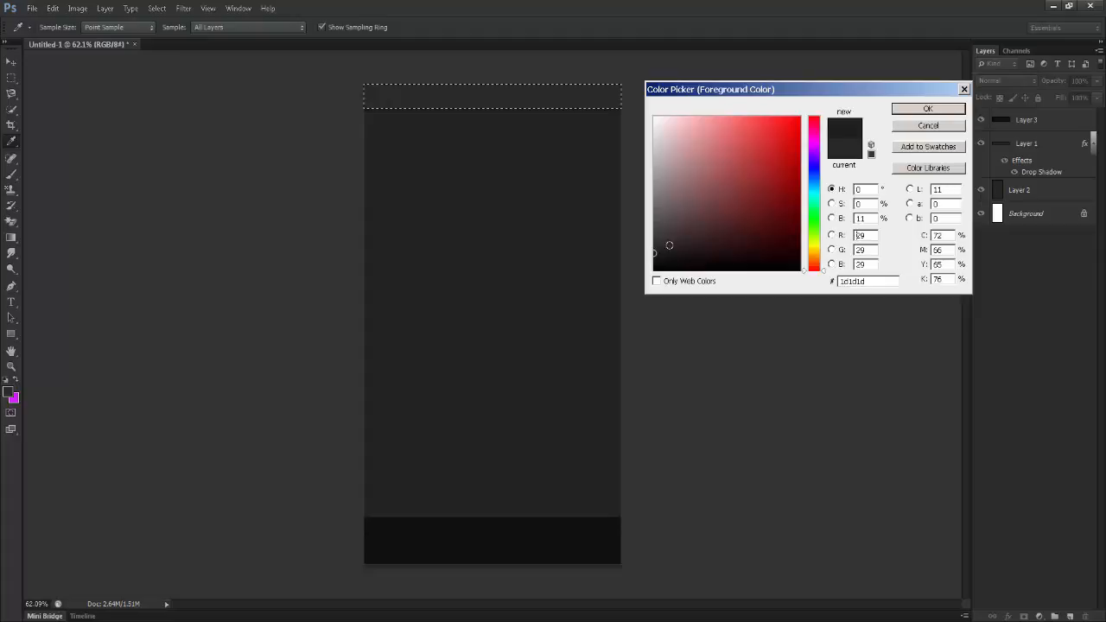
pyautogui.click(928, 109)
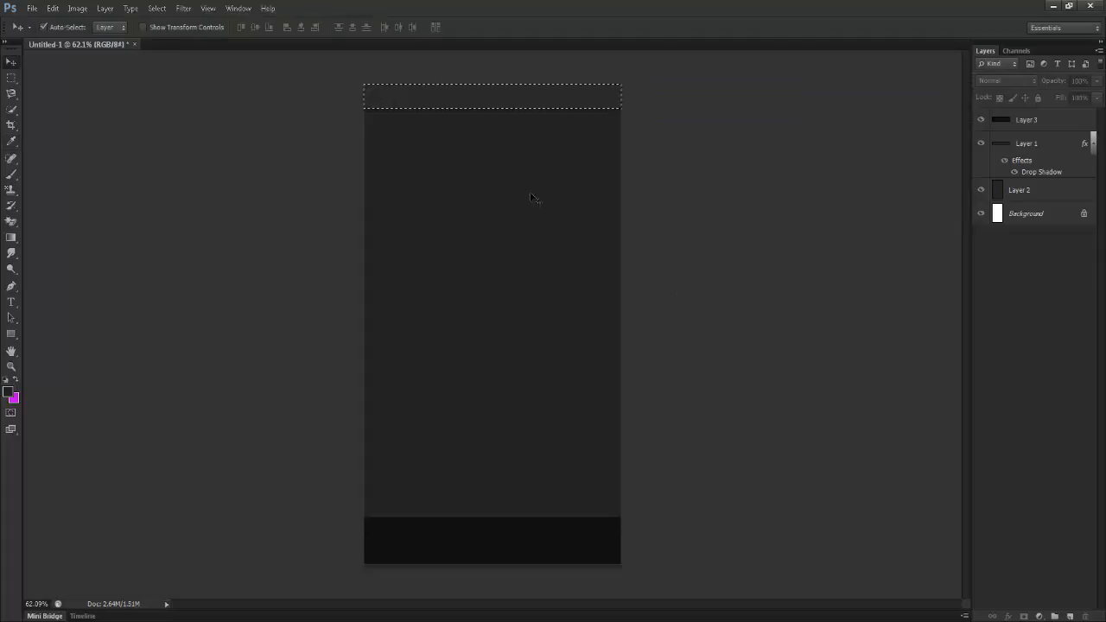
pyautogui.click(1025, 144)
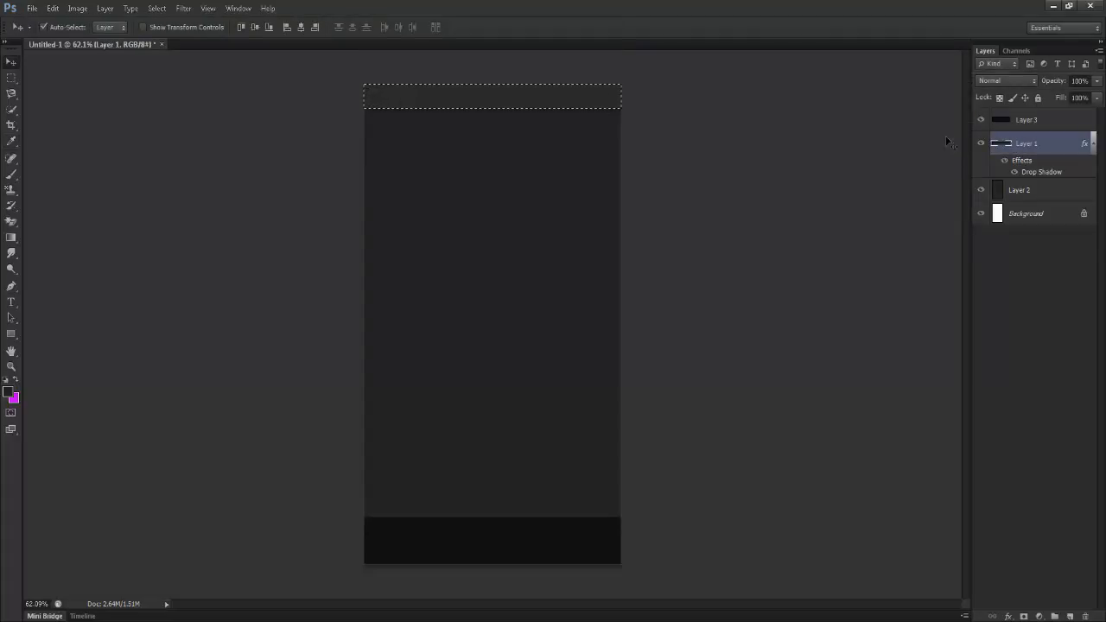
pyautogui.hotkey('ctrl', 'd')
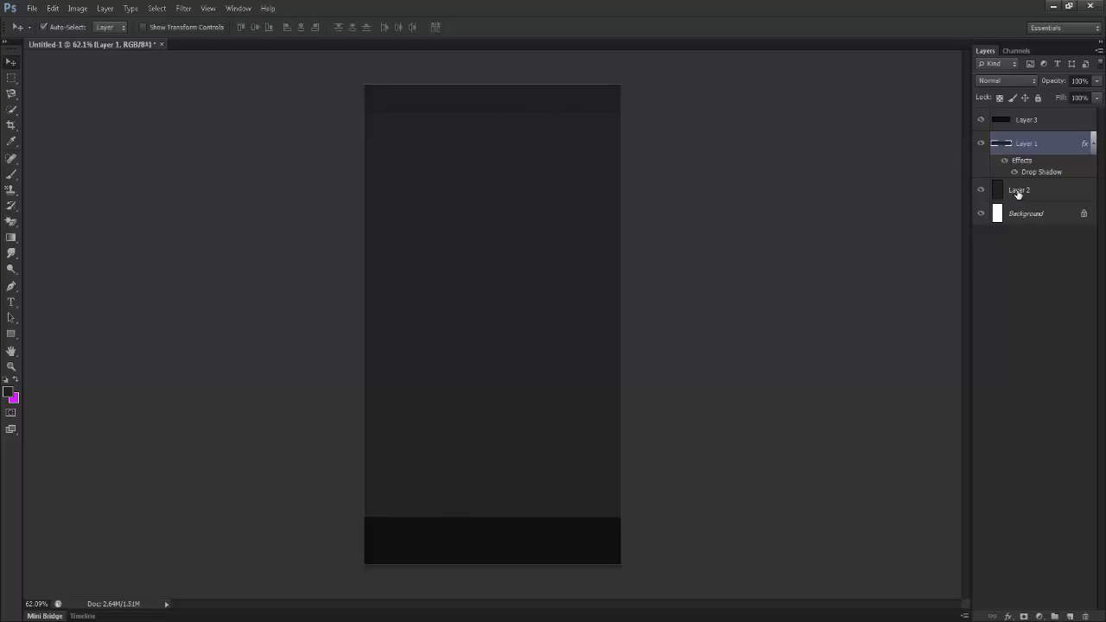
# Load the bottom bar's outline as a selection, fill it with the same dark grey as the top bar, and deselect it
pyautogui.click(1013, 127)
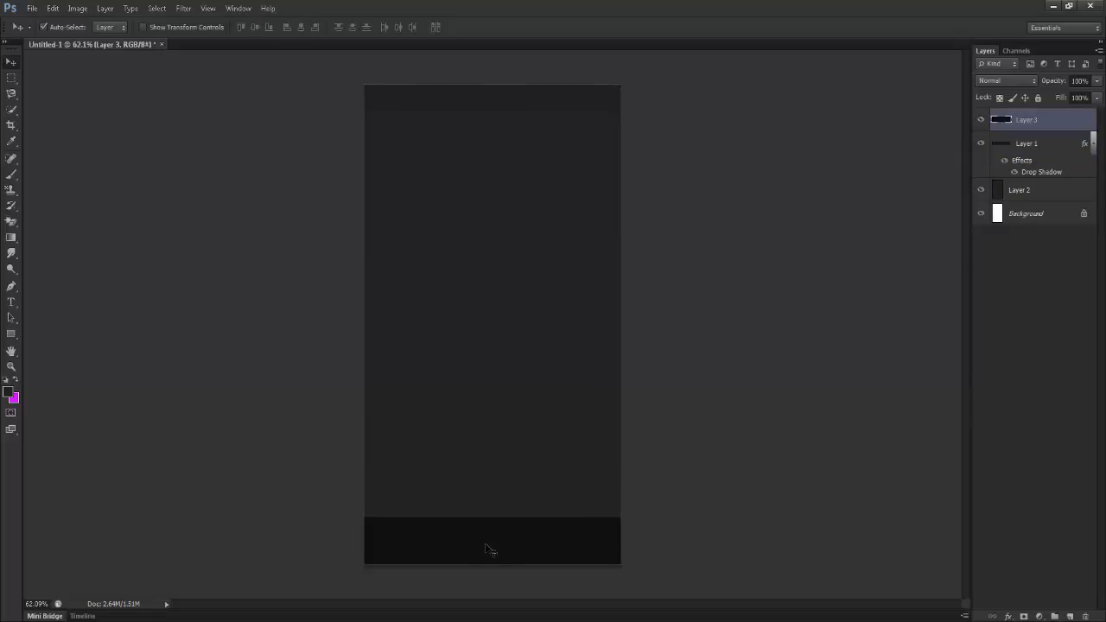
pyautogui.keyDown('ctrl'); pyautogui.click(1001, 119); pyautogui.keyUp('ctrl')
pyautogui.press('Delete')
pyautogui.hotkey('ctrl', 'd')
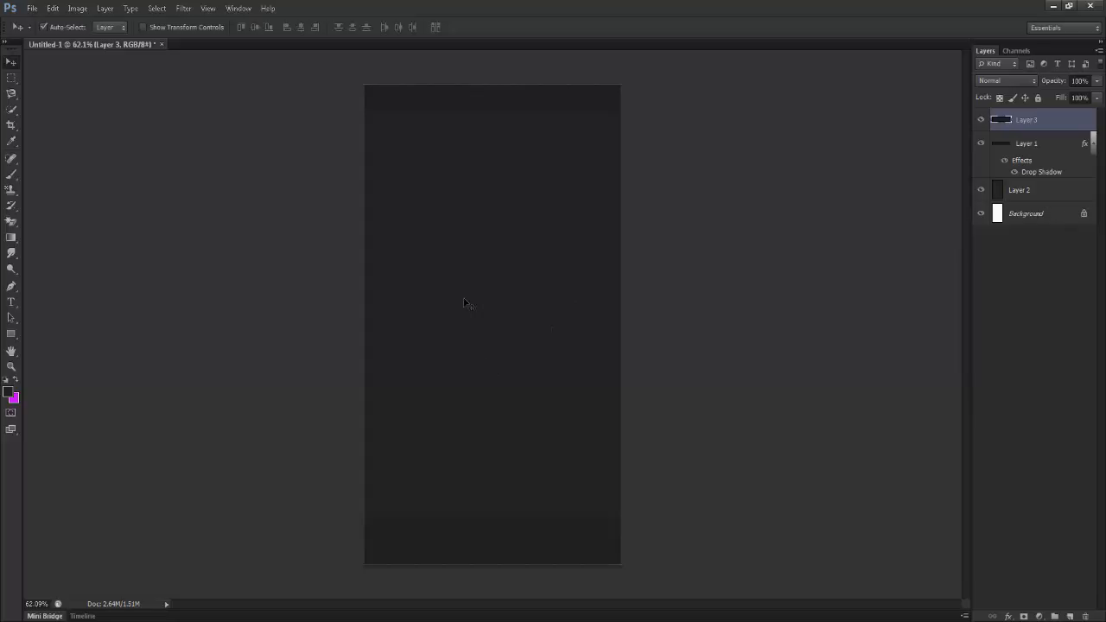
# Select the full-canvas grey layer's area, fill it with a grey lighter than the two bars, and deselect it
pyautogui.rightClick(455, 250)
pyautogui.click(464, 252)
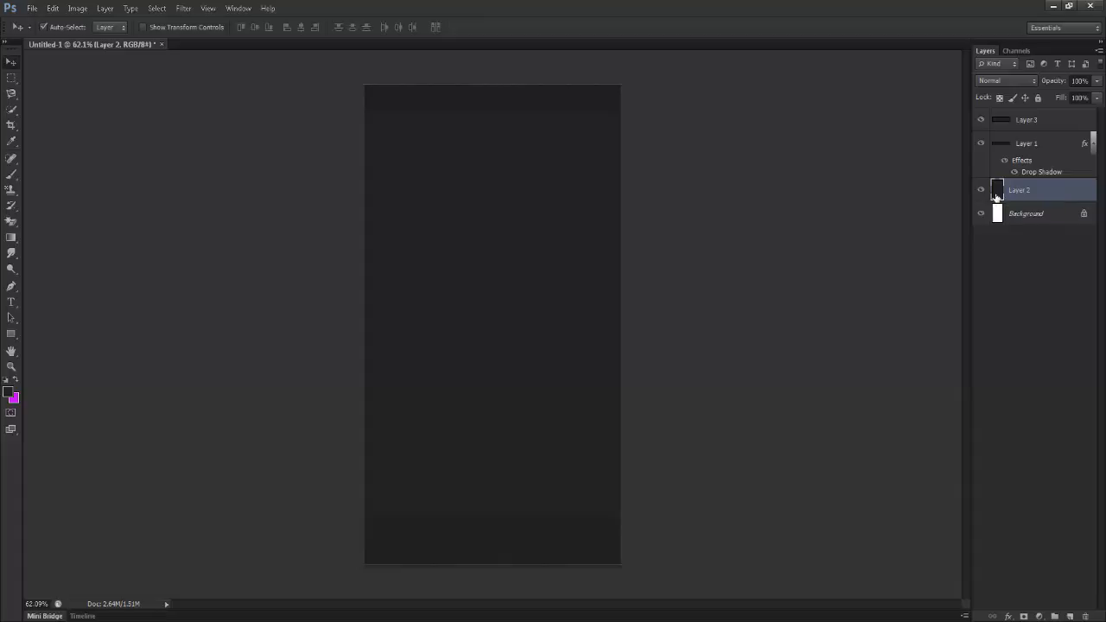
pyautogui.keyDown('ctrl'); pyautogui.click(997, 193); pyautogui.keyUp('ctrl')
pyautogui.click(10, 393)
pyautogui.click(656, 242)
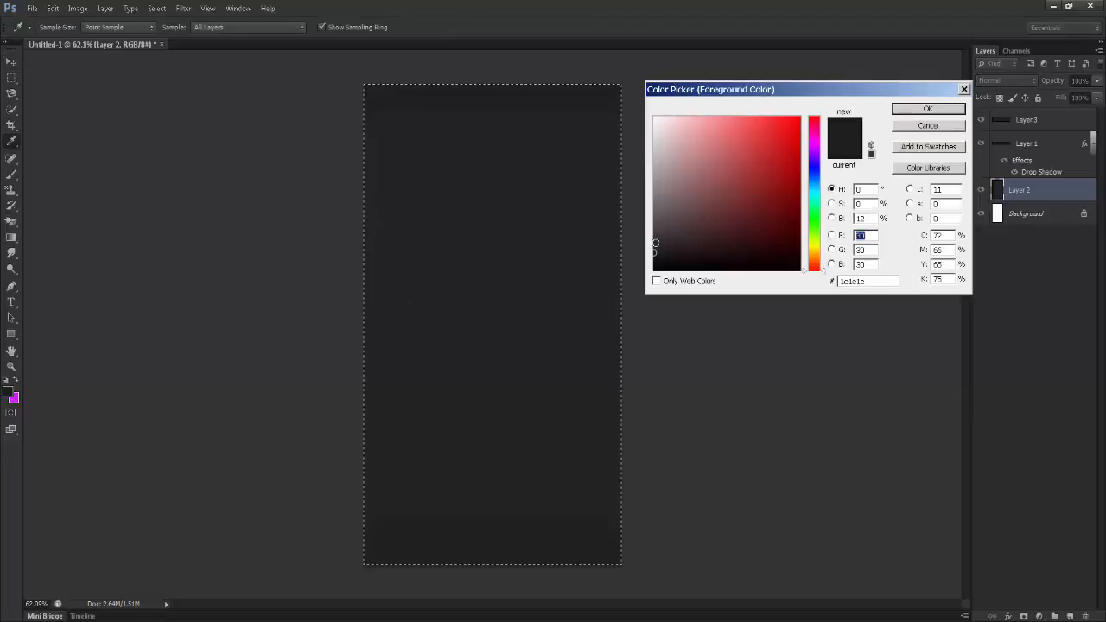
pyautogui.click(901, 116)
pyautogui.hotkey('alt', 'BackSpace')
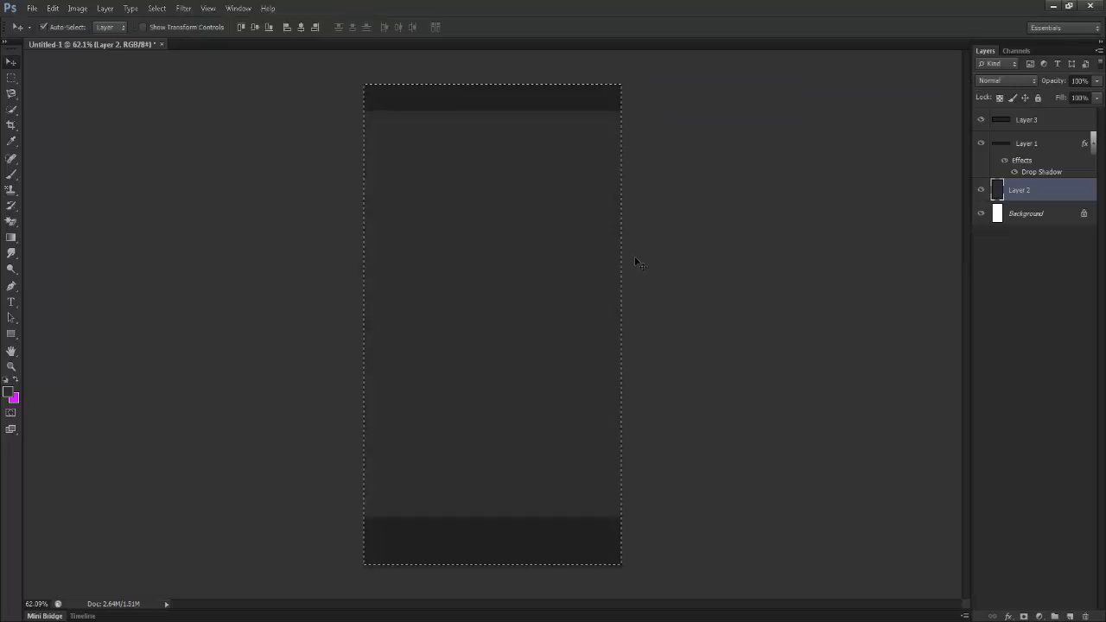
pyautogui.hotkey('ctrl', 'd')
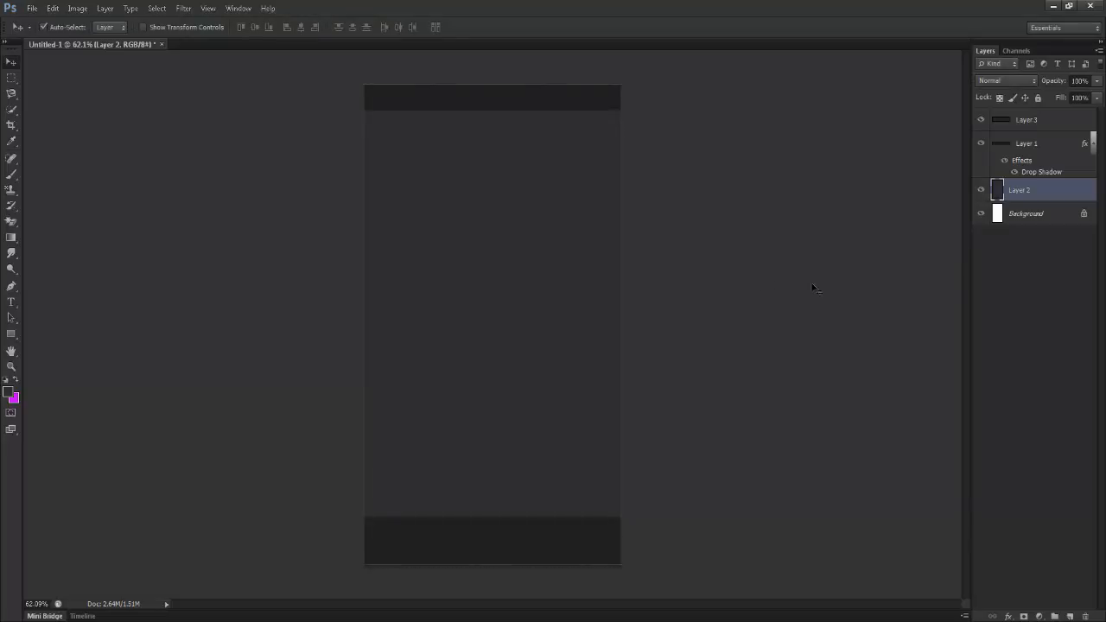
# Reselect the full-canvas grey layer's area, refill it with the dark grey #2c2c2c, and deselect it
pyautogui.keyDown('ctrl'); pyautogui.click(1001, 192); pyautogui.keyUp('ctrl')
pyautogui.keyDown('ctrl'); pyautogui.click(998, 195); pyautogui.keyUp('ctrl')
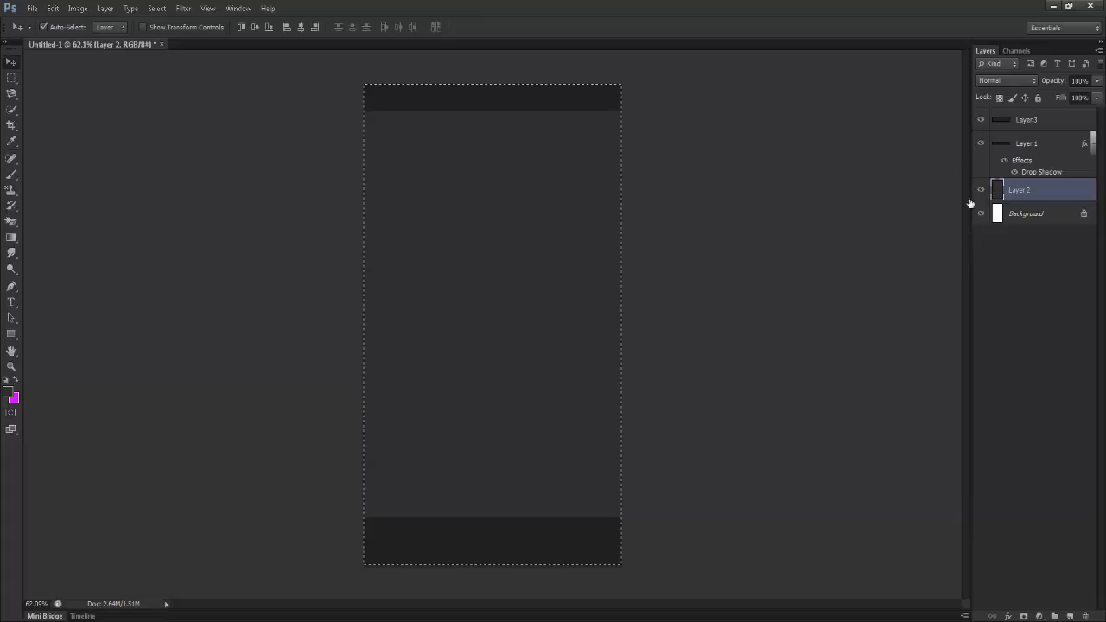
pyautogui.click(11, 394)
pyautogui.click(651, 244)
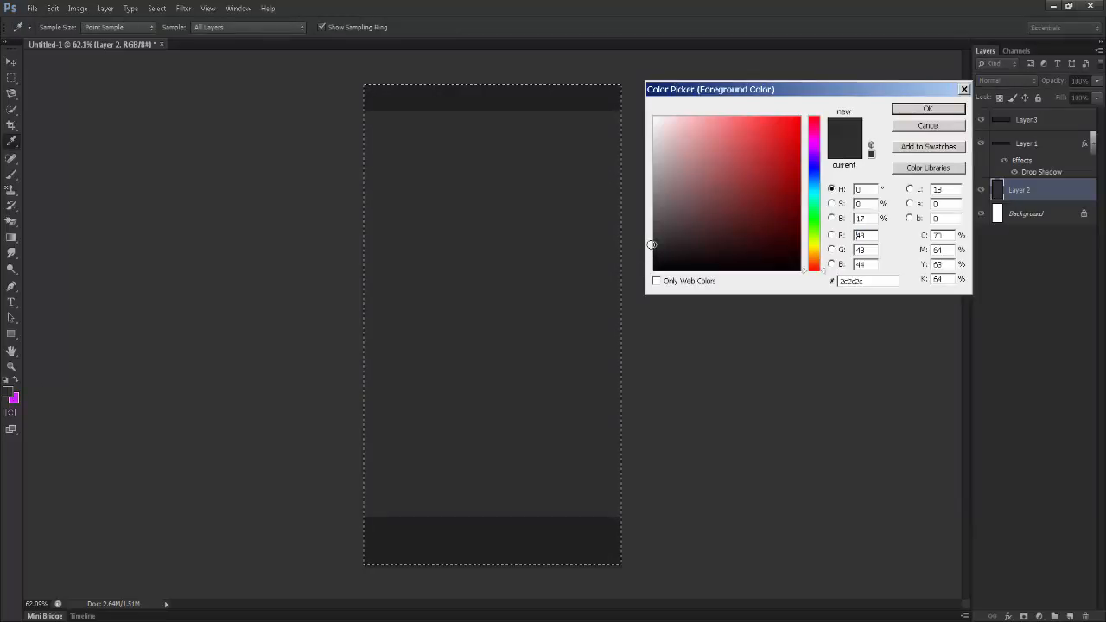
pyautogui.click(929, 108)
pyautogui.hotkey('alt', 'BackSpace')
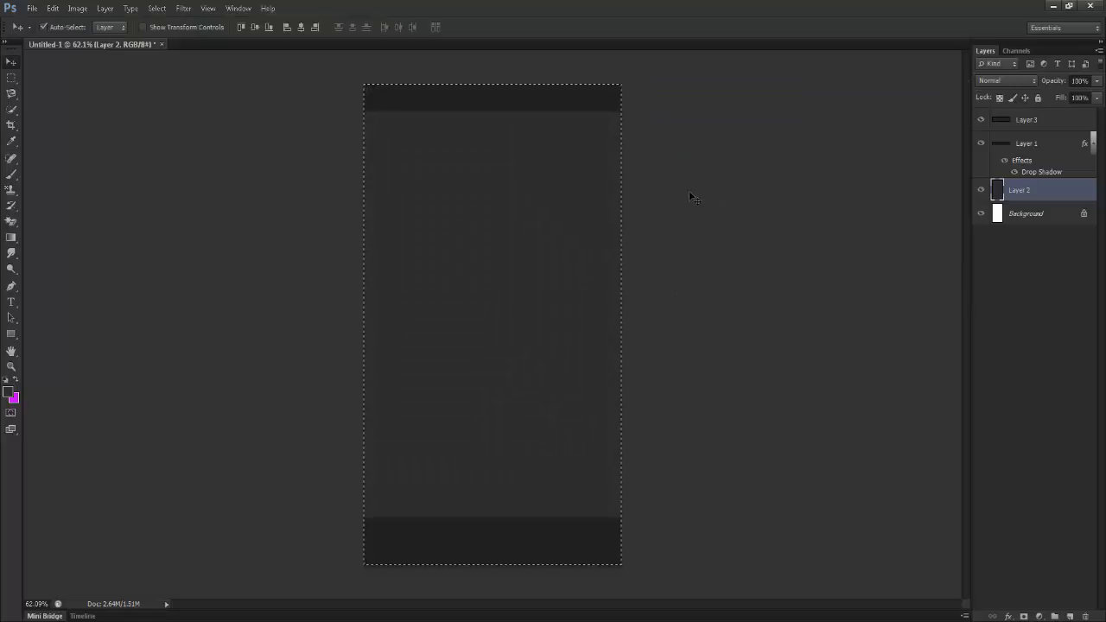
pyautogui.hotkey('ctrl', 'd')
pyautogui.scroll(-2, 578, 286)
pyautogui.scroll(3, 561, 259)
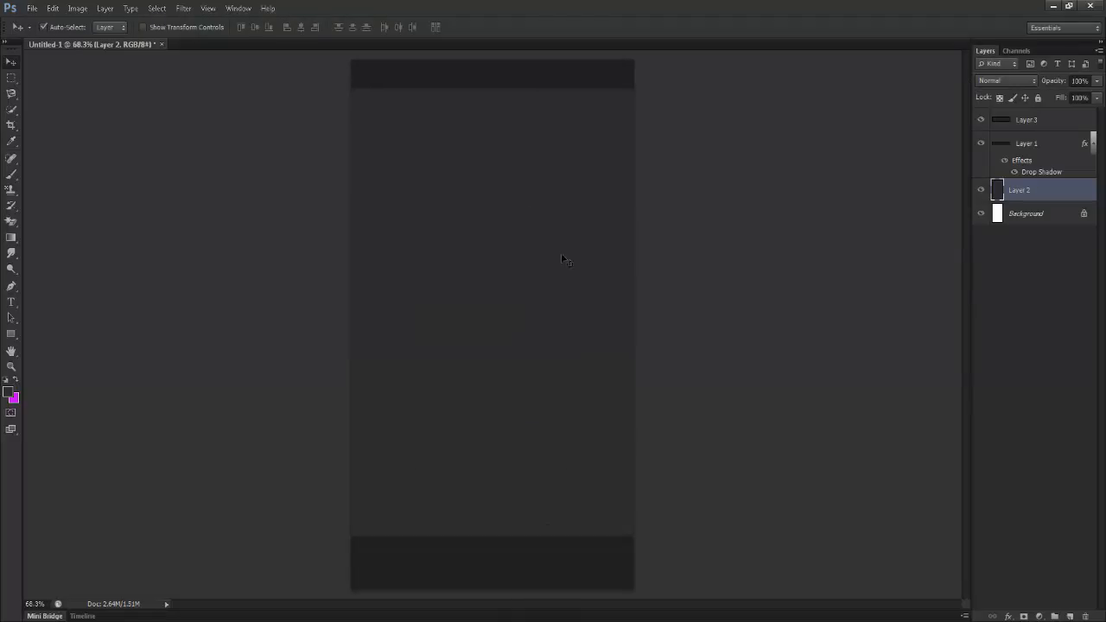
# Strengthen the top bar's drop shadow to 58% opacity, 4 px distance and 13% spread, and increase its size
pyautogui.click(1010, 149)
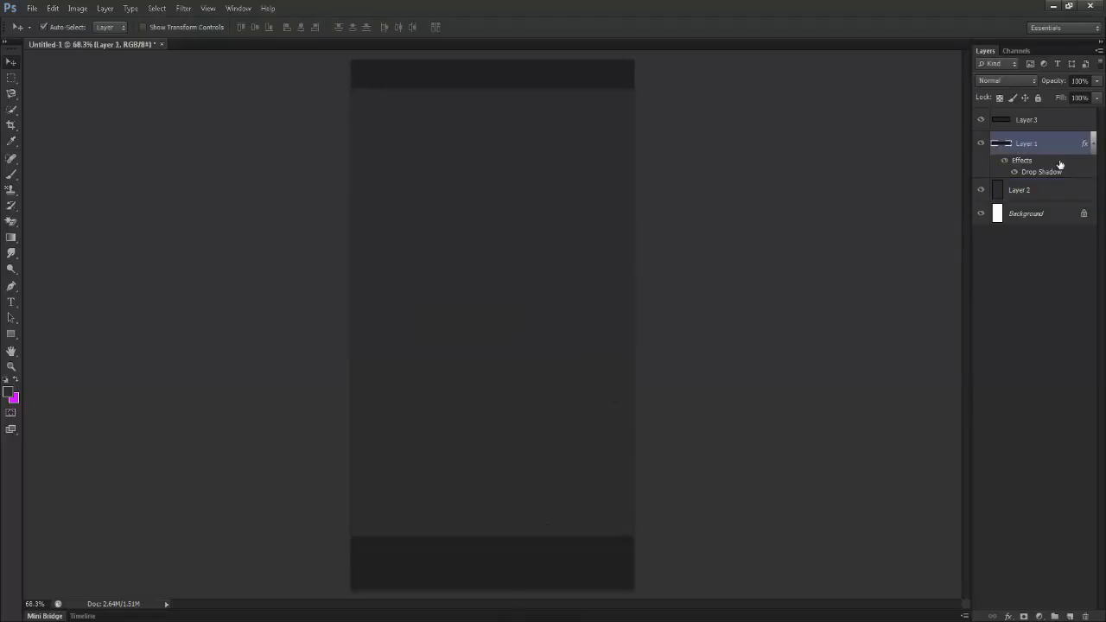
pyautogui.doubleClick(1060, 167)
pyautogui.click(726, 287)
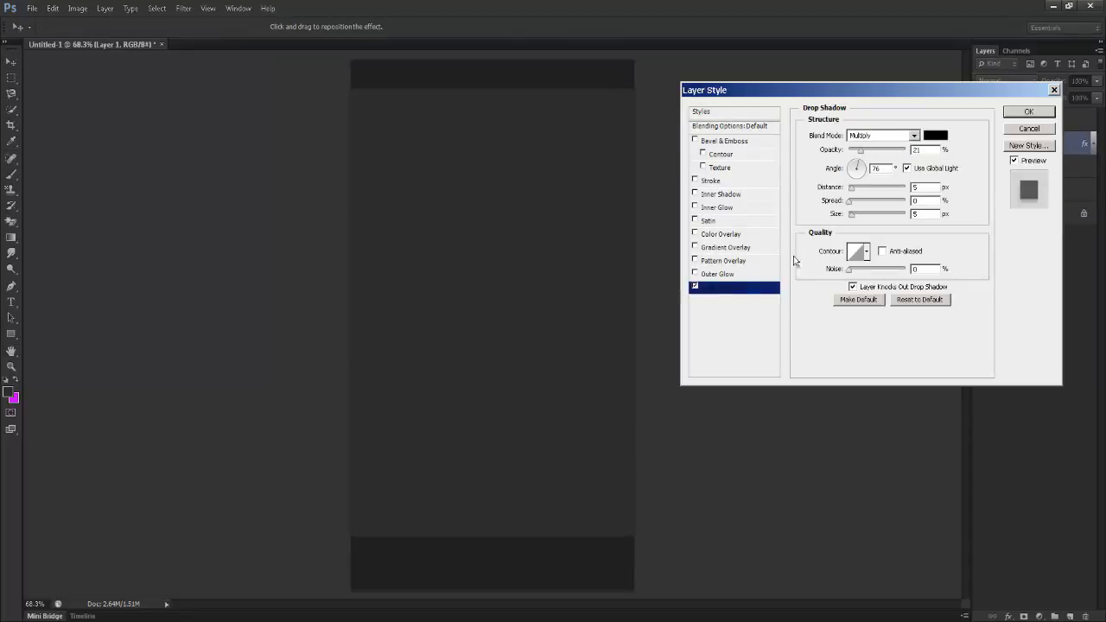
pyautogui.click(873, 151)
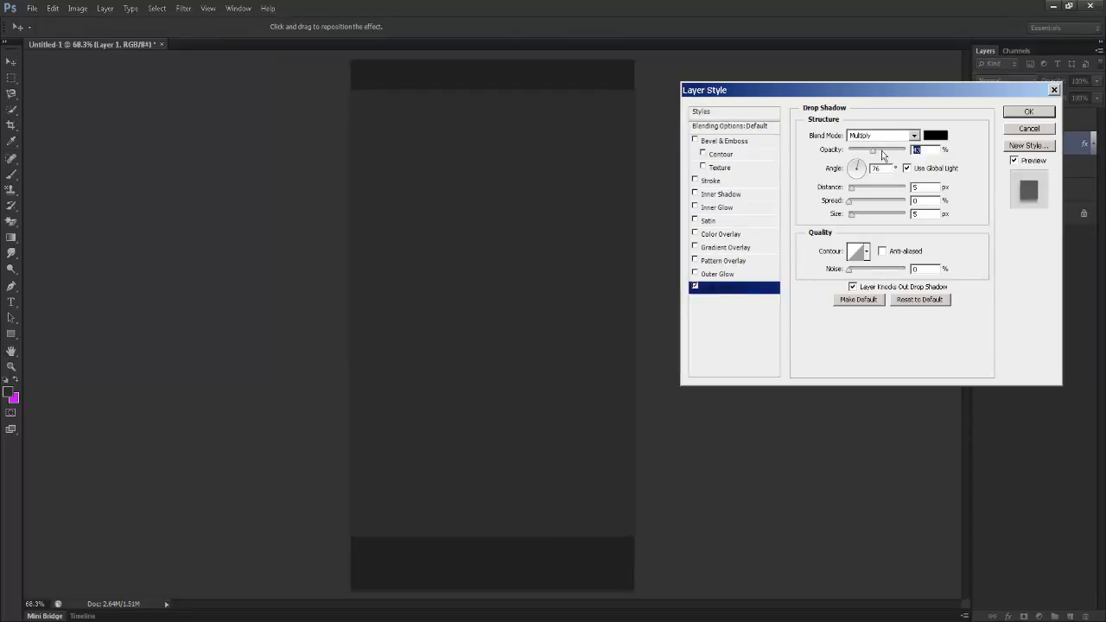
pyautogui.click(882, 151)
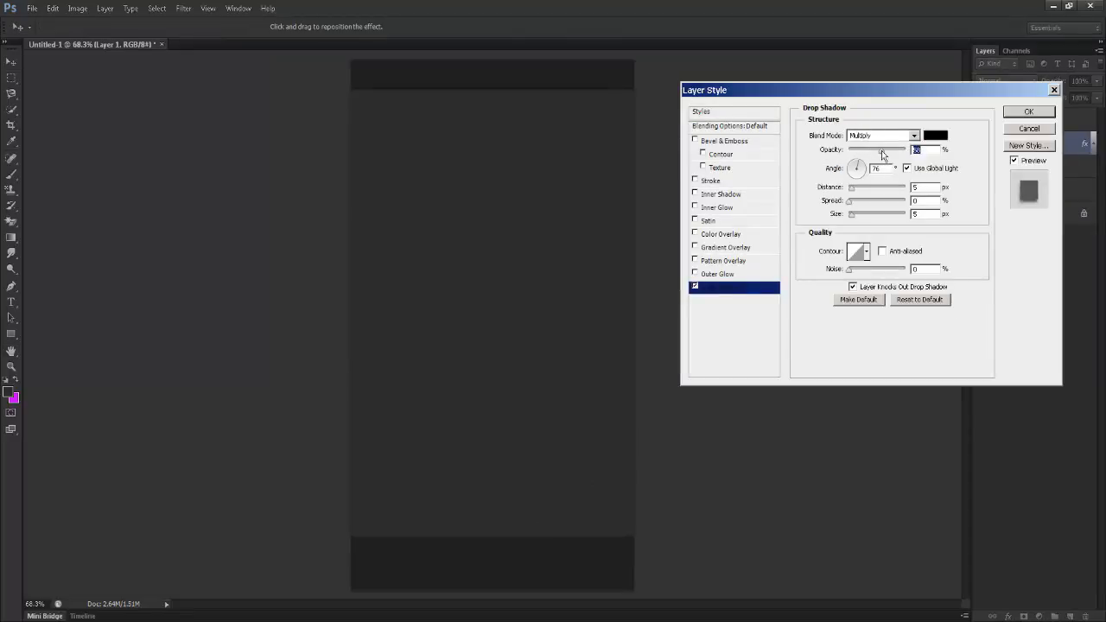
pyautogui.click(858, 188)
pyautogui.moveTo(859, 191); pyautogui.dragTo(860, 220)
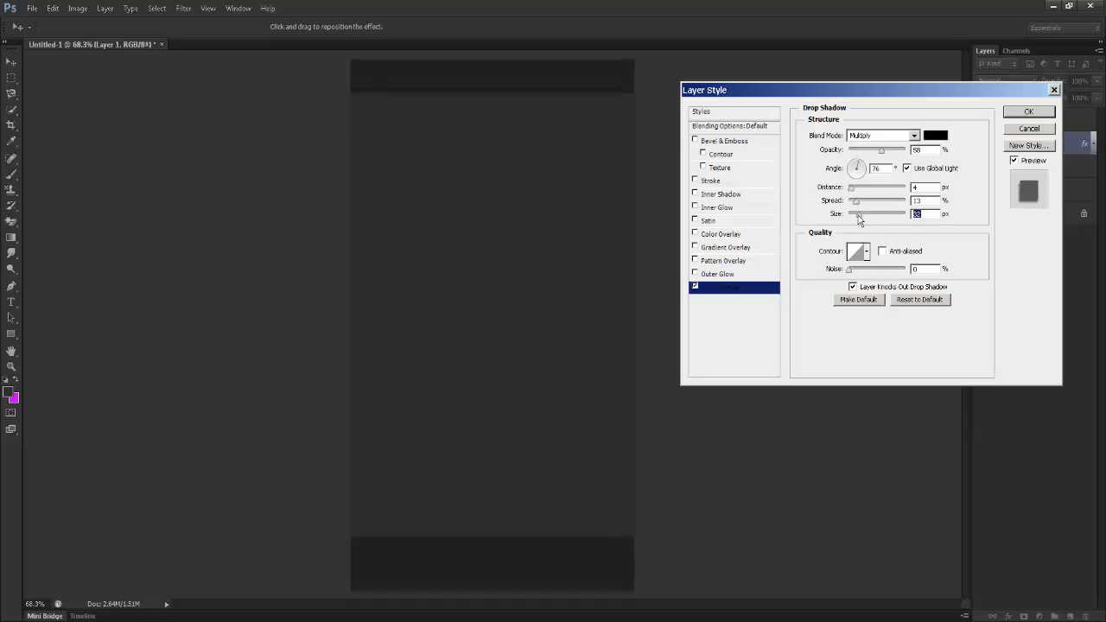
pyautogui.click(1028, 111)
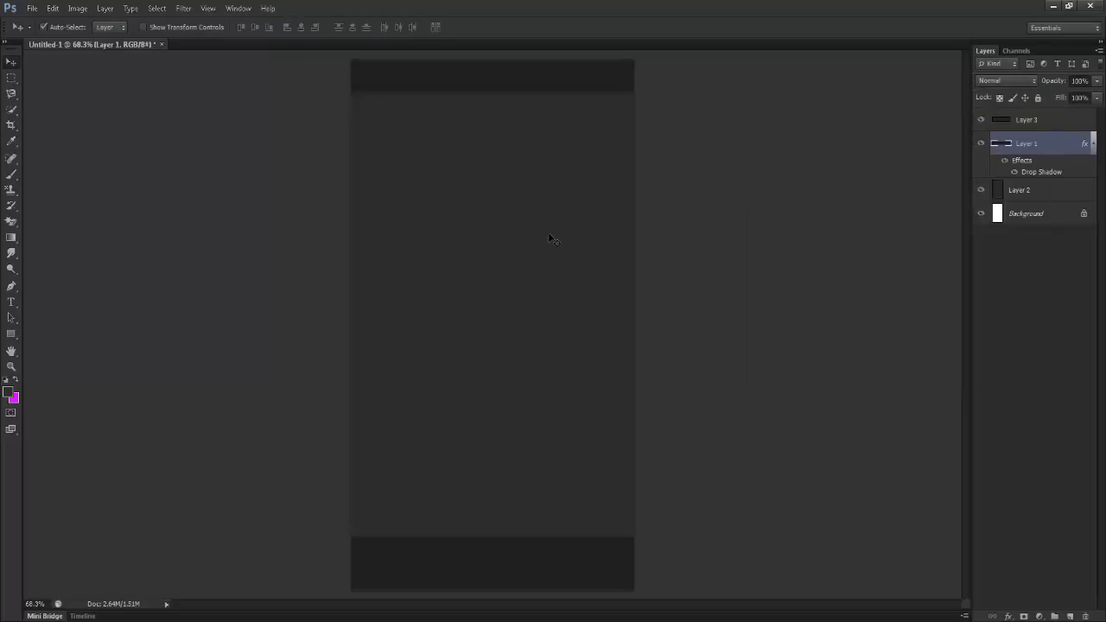
# Soften the top bar's drop shadow by reducing its size to 21 px and readjusting its opacity
pyautogui.scroll(-2, 543, 234)
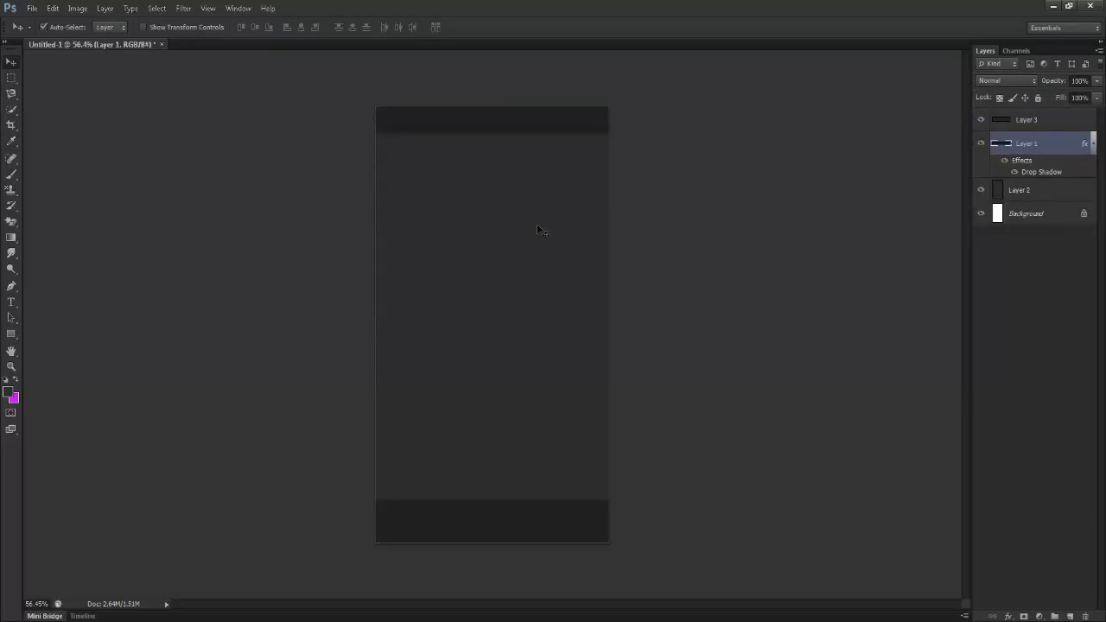
pyautogui.scroll(1, 491, 205)
pyautogui.scroll(1, 540, 130)
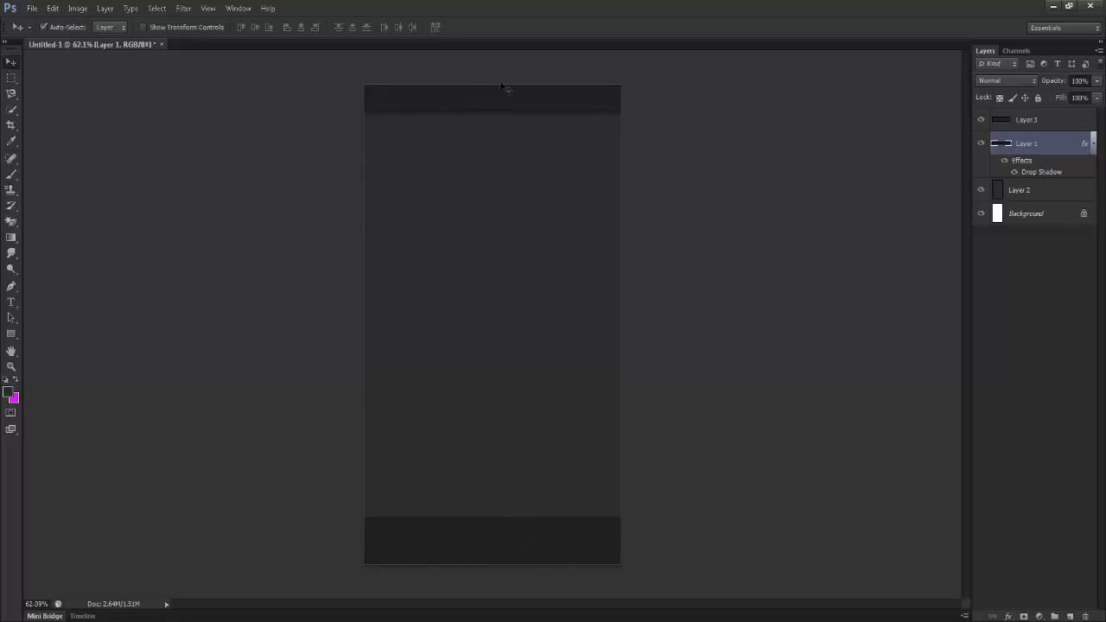
pyautogui.doubleClick(1074, 175)
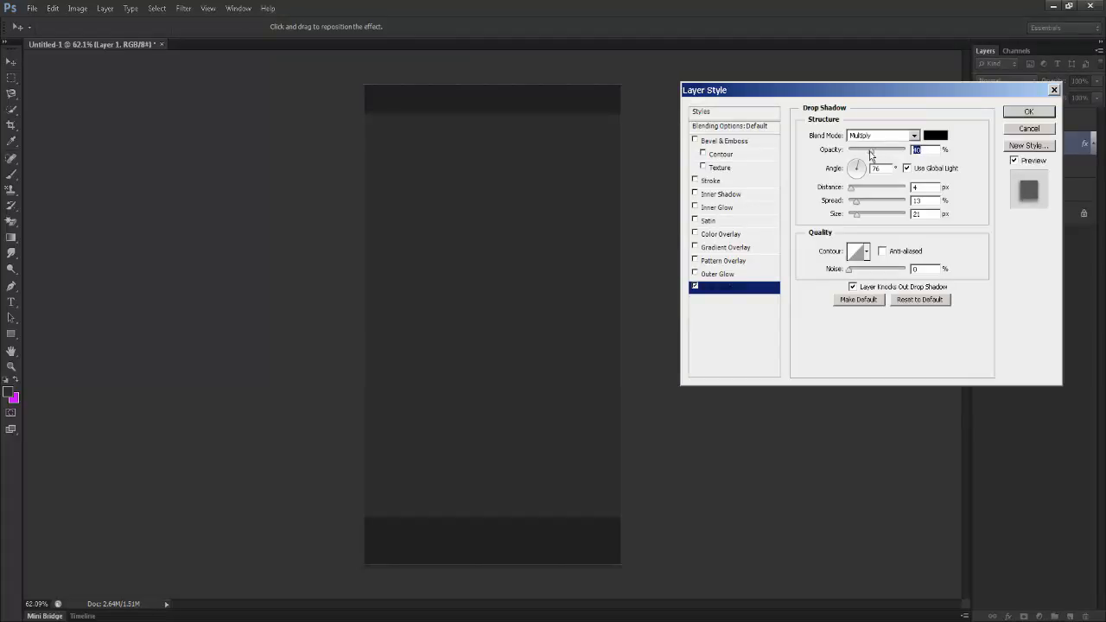
pyautogui.moveTo(870, 151); pyautogui.dragTo(877, 150)
pyautogui.click(1025, 114)
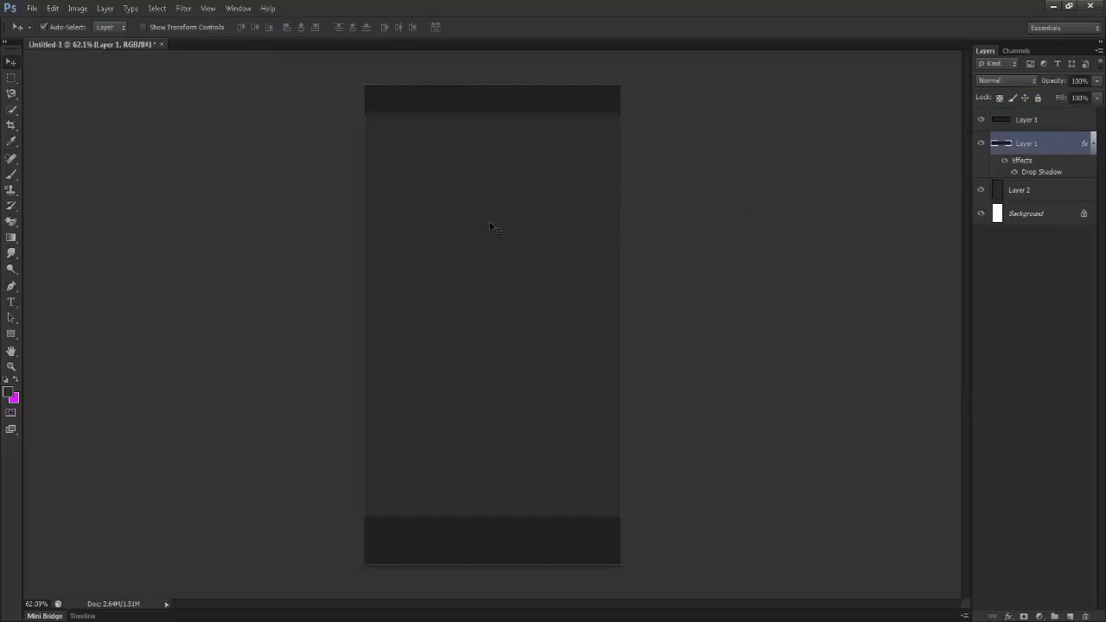
pyautogui.hotkey('ctrl', '0')
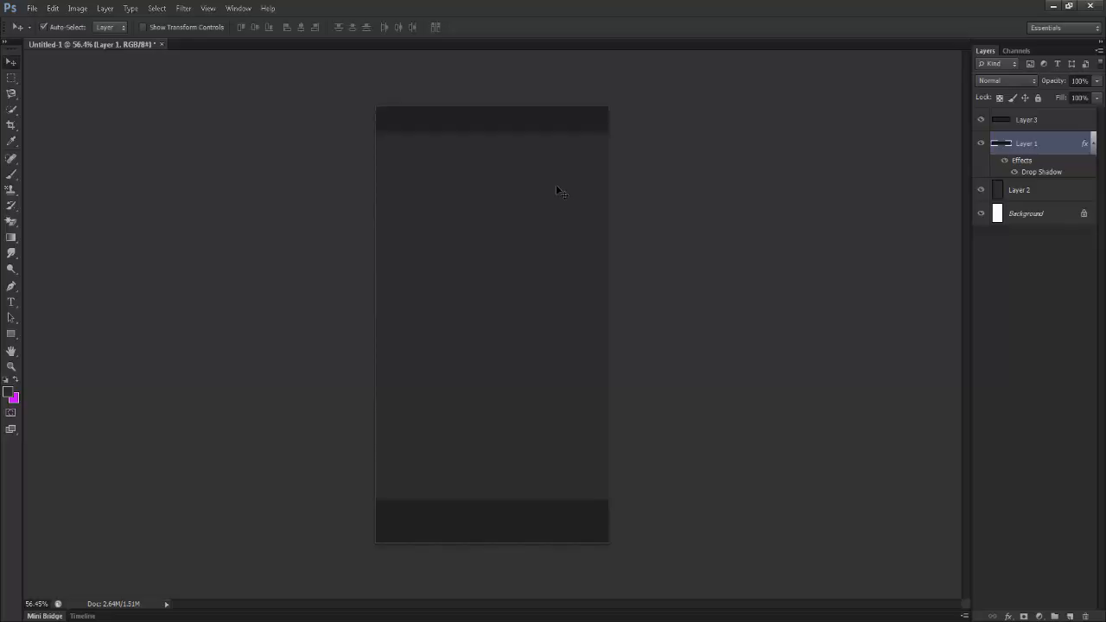
# Open the file 1.psd containing the network and battery icons and bring it to the front
pyautogui.click(32, 8)
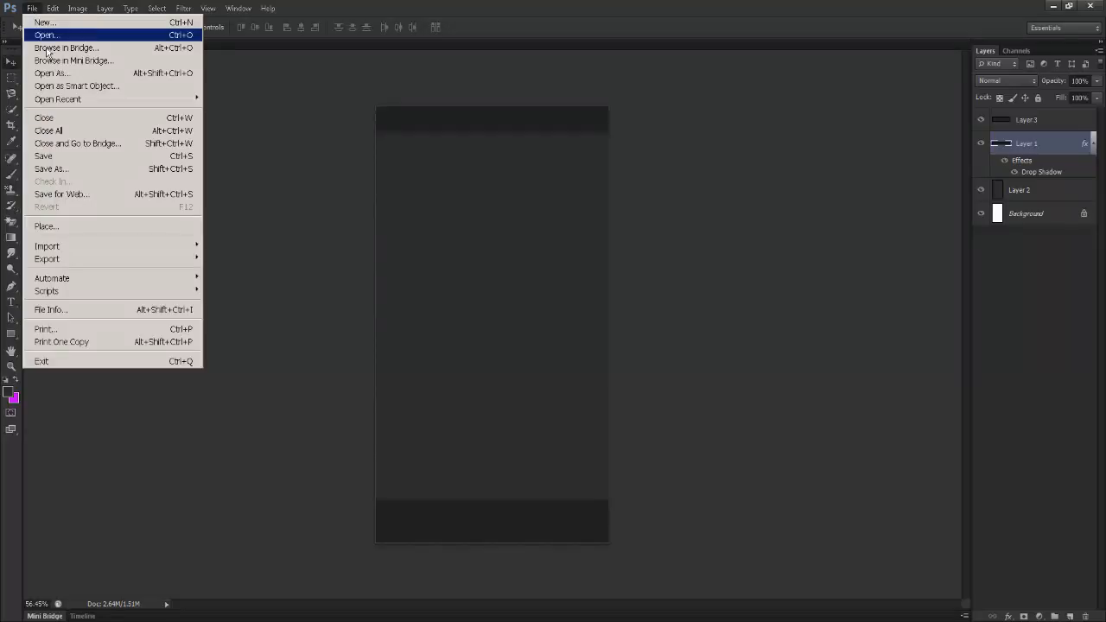
pyautogui.click(45, 35)
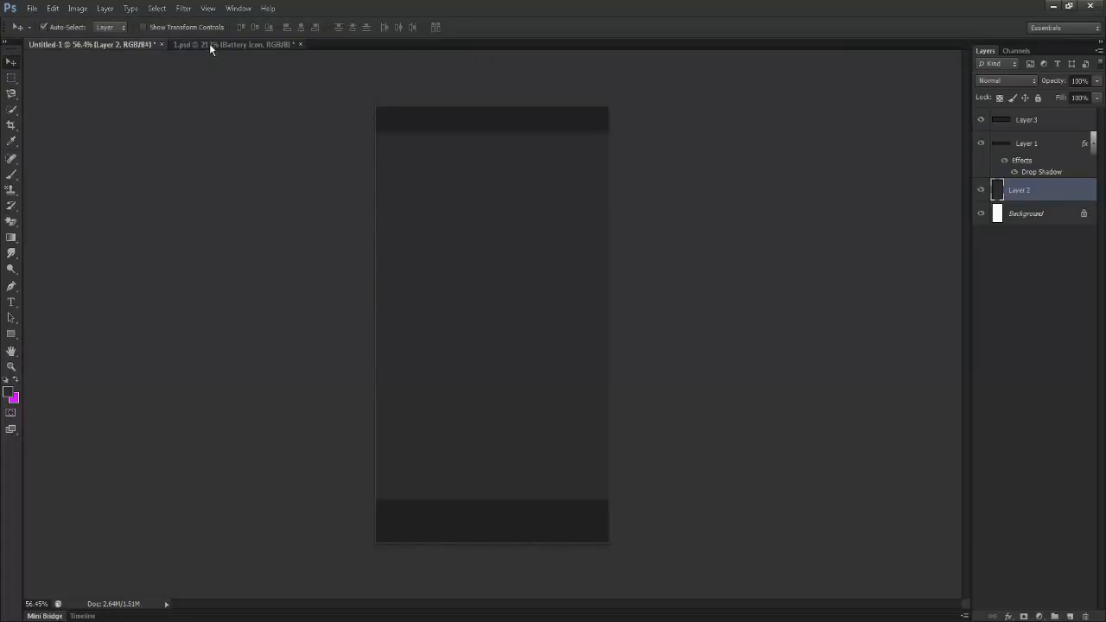
pyautogui.click(209, 44)
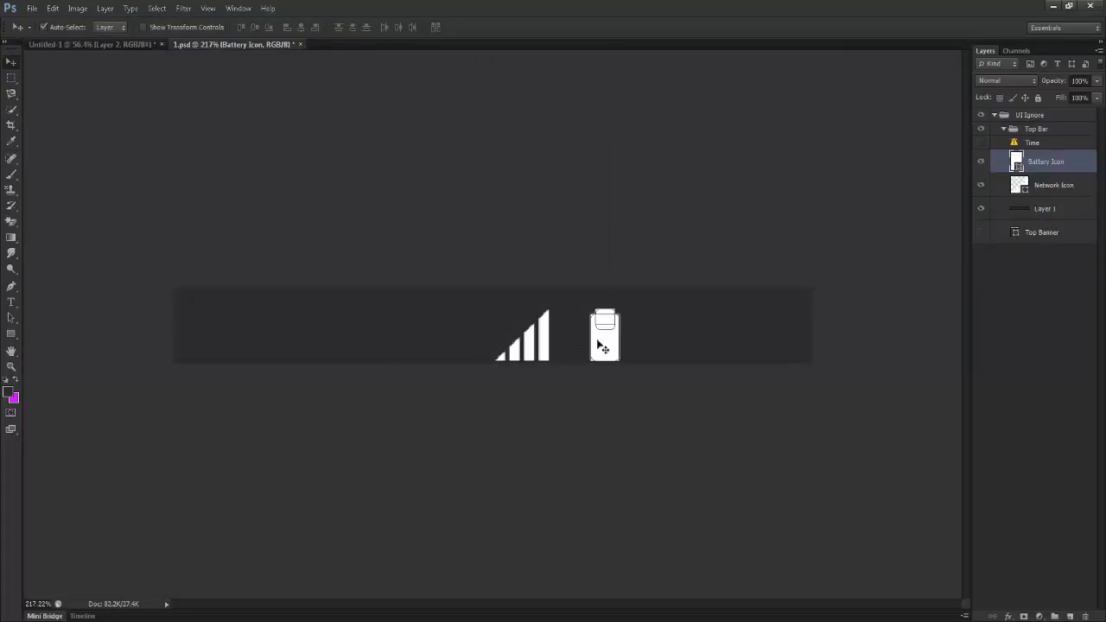
pyautogui.click(1013, 272)
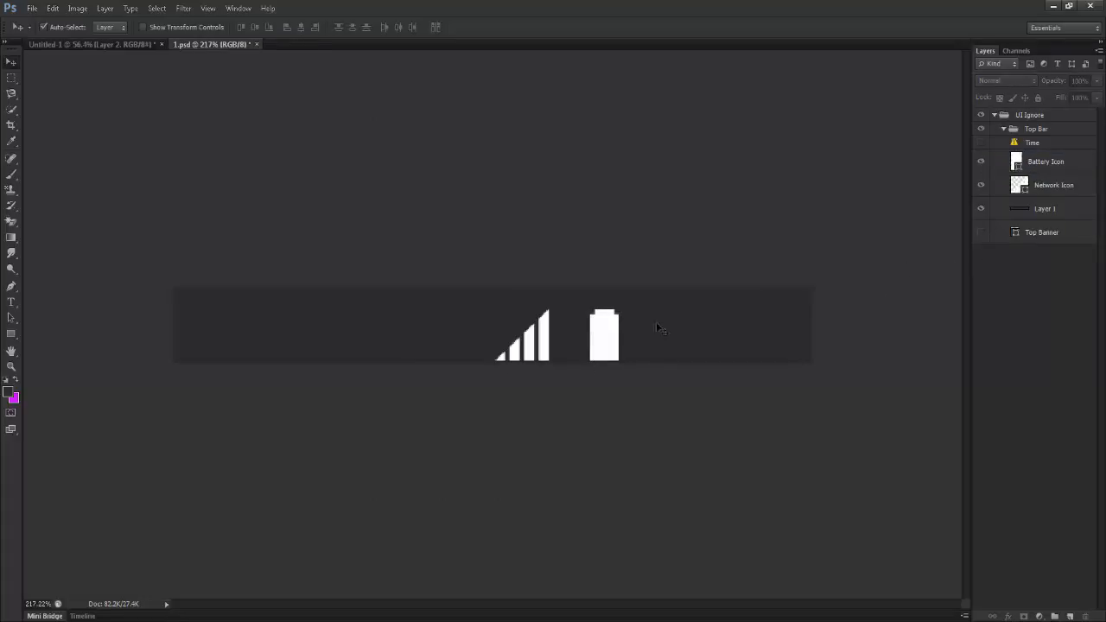
# Copy the Battery Icon and Network Icon layers into the mobile layout's top bar and place them above all other layers
pyautogui.click(1020, 168)
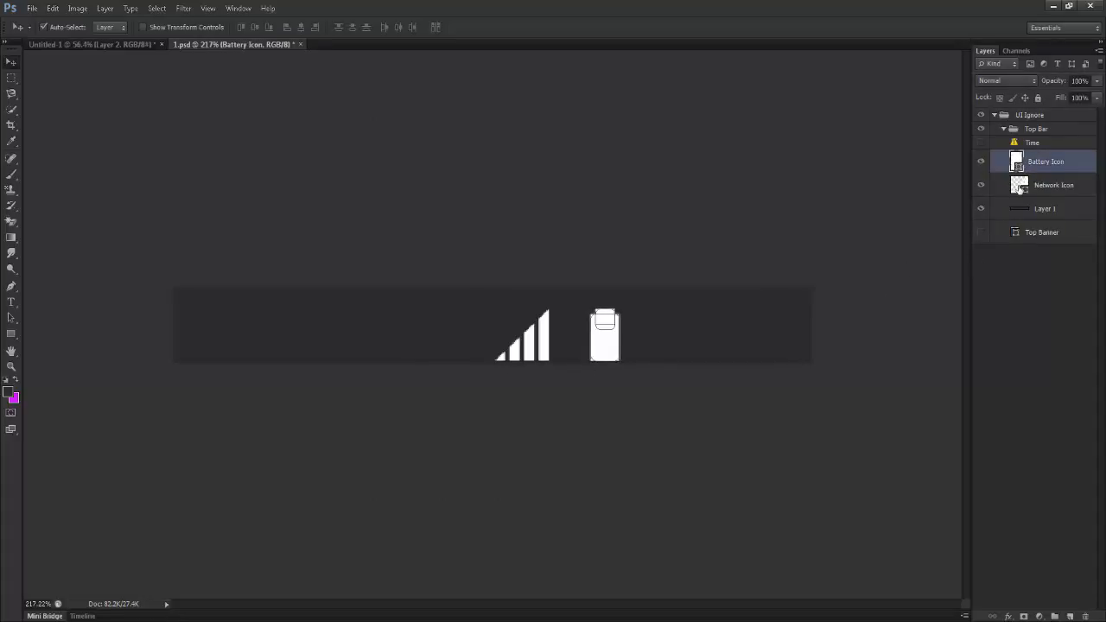
pyautogui.keyDown('shift'); pyautogui.click(1021, 187); pyautogui.keyUp('shift')
pyautogui.moveTo(603, 348); pyautogui.dragTo(545, 122)
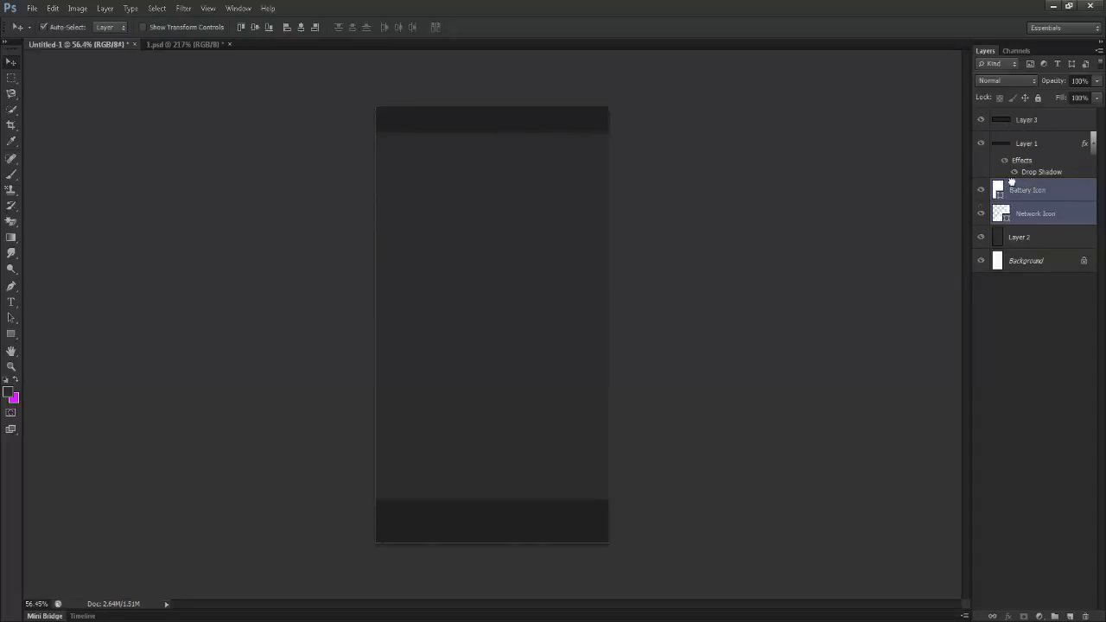
pyautogui.moveTo(1012, 183)
pyautogui.mouseDown()
pyautogui.moveTo(1018, 135)
pyautogui.moveTo(1025, 179)
pyautogui.mouseUp()
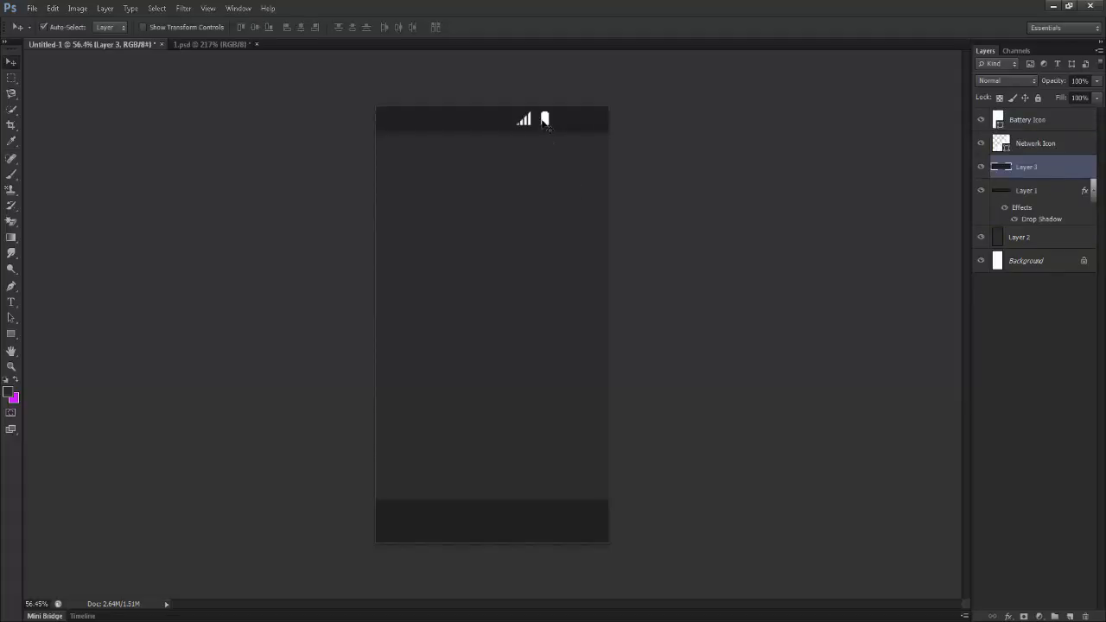
# Shift the battery and network icons together toward the right end of the top bar and nudge them up until vertically centred
pyautogui.scroll(5, 543, 130)
pyautogui.moveTo(592, 220); pyautogui.dragTo(595, 286)
pyautogui.scroll(5, 598, 293)
pyautogui.moveTo(550, 355); pyautogui.dragTo(585, 254)
pyautogui.click(586, 247)
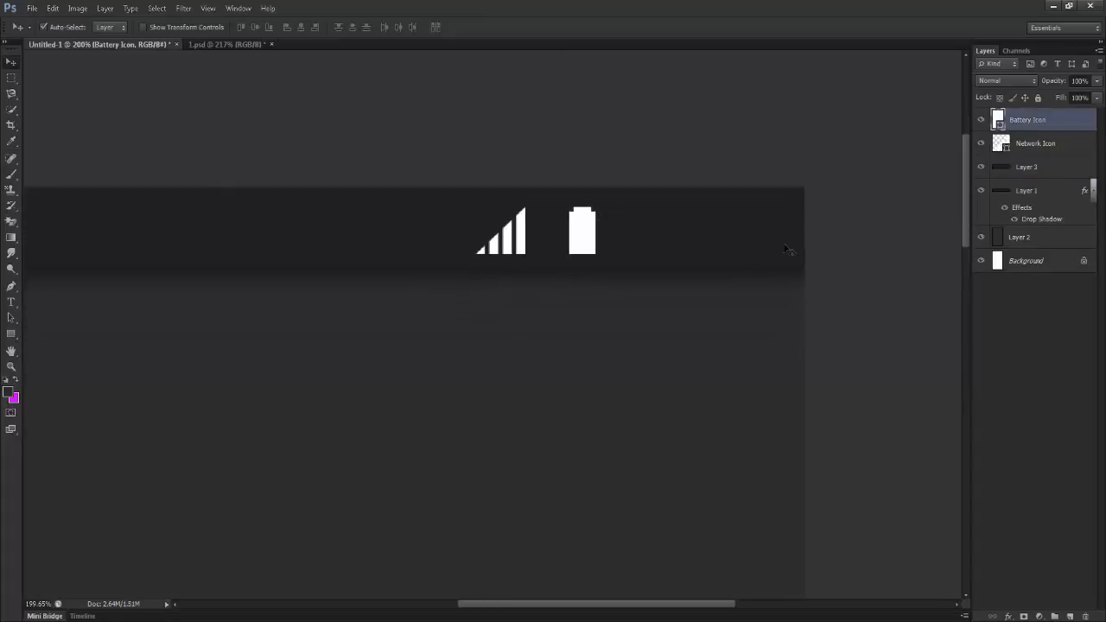
pyautogui.keyDown('shift'); pyautogui.click(1035, 142); pyautogui.keyUp('shift')
pyautogui.moveTo(585, 229); pyautogui.dragTo(610, 241)
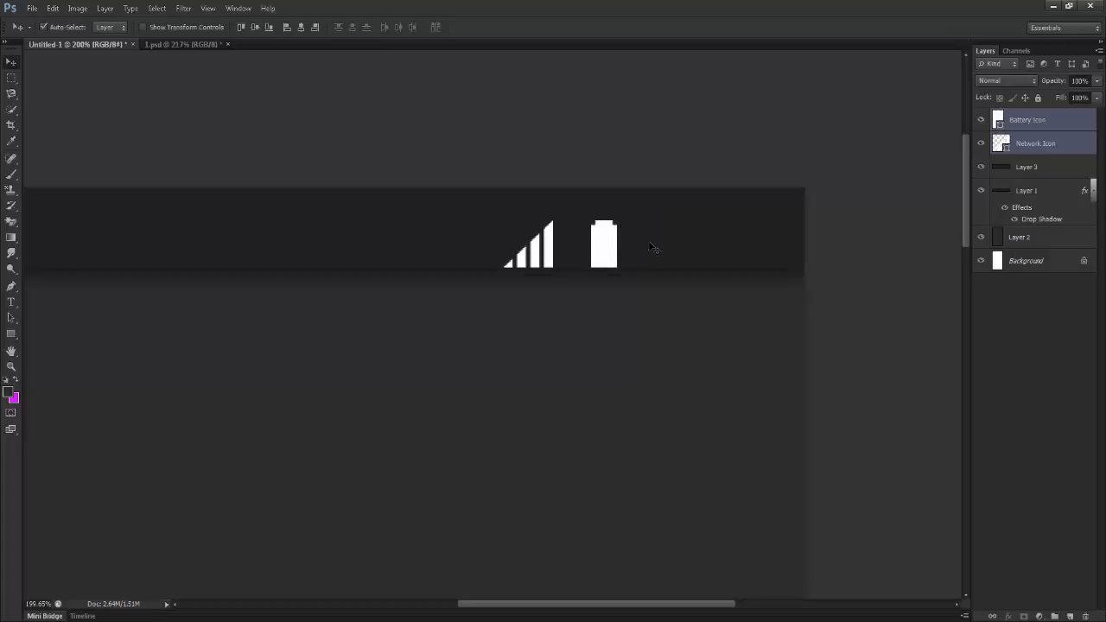
pyautogui.press('Up')
pyautogui.press('Up')
pyautogui.press('Up')
pyautogui.press('Up')
pyautogui.press('Up')
pyautogui.press('Up')
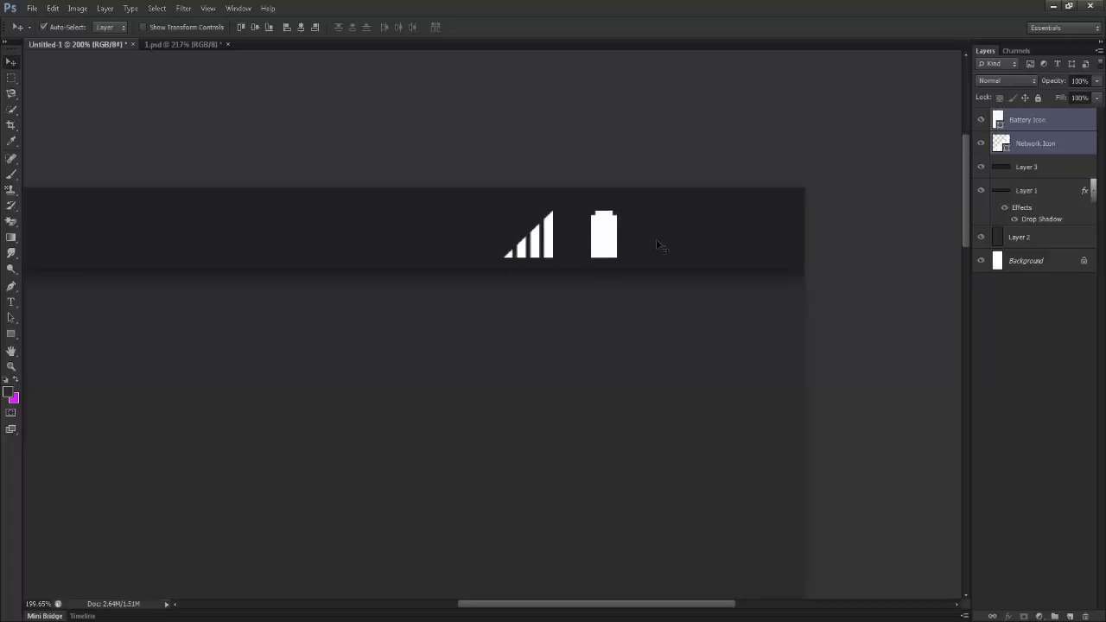
pyautogui.hotkey('ctrl', '0')
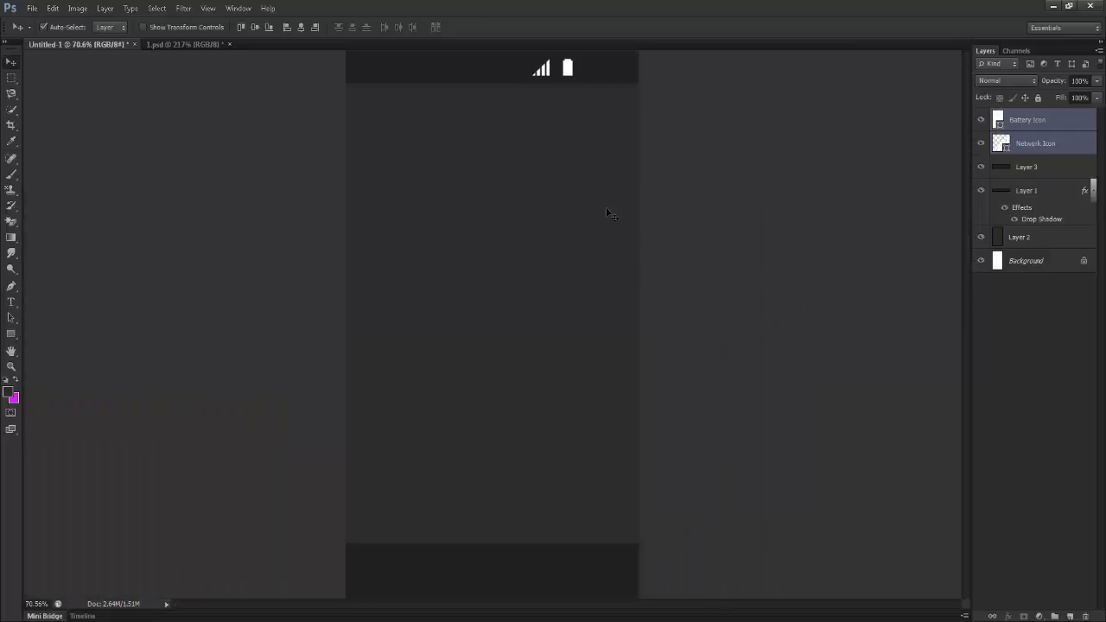
pyautogui.scroll(-1, 603, 203)
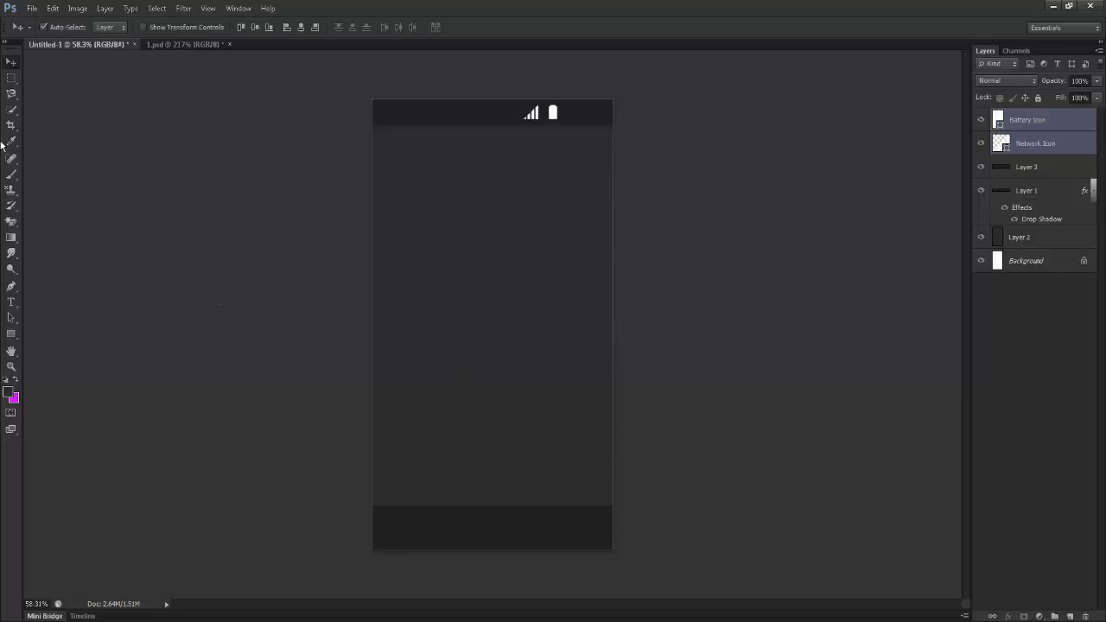
# Show the rulers and guides, place a horizontal guide at mid-canvas, and select the full-width area from it down to the bottom bar
pyautogui.click(11, 77)
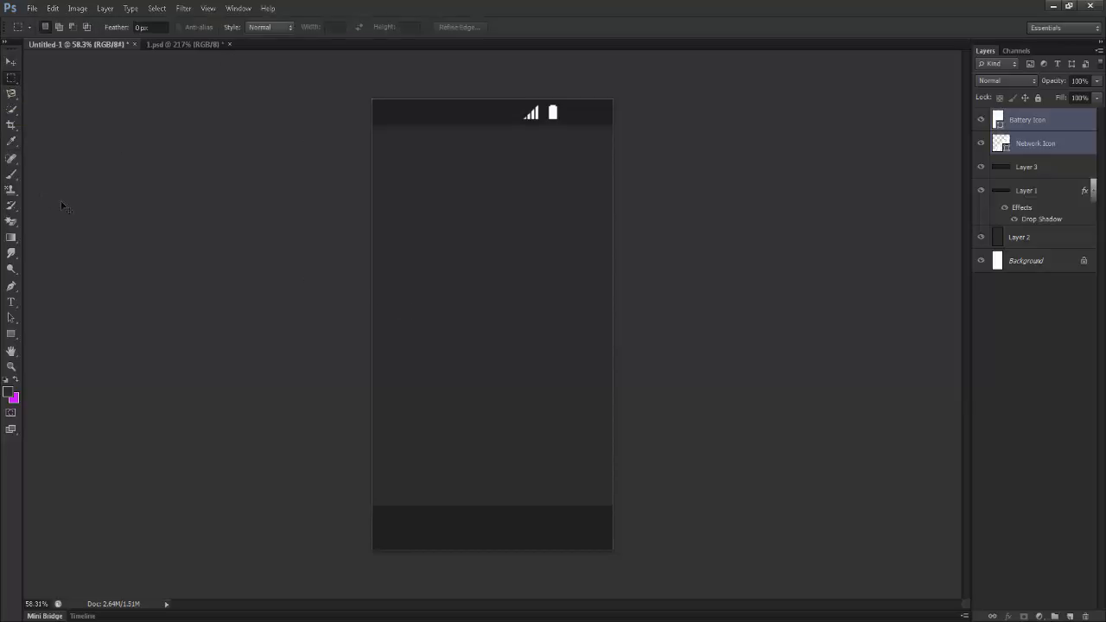
pyautogui.hotkey('ctrl', 'r')
pyautogui.moveTo(367, 60); pyautogui.dragTo(382, 329)
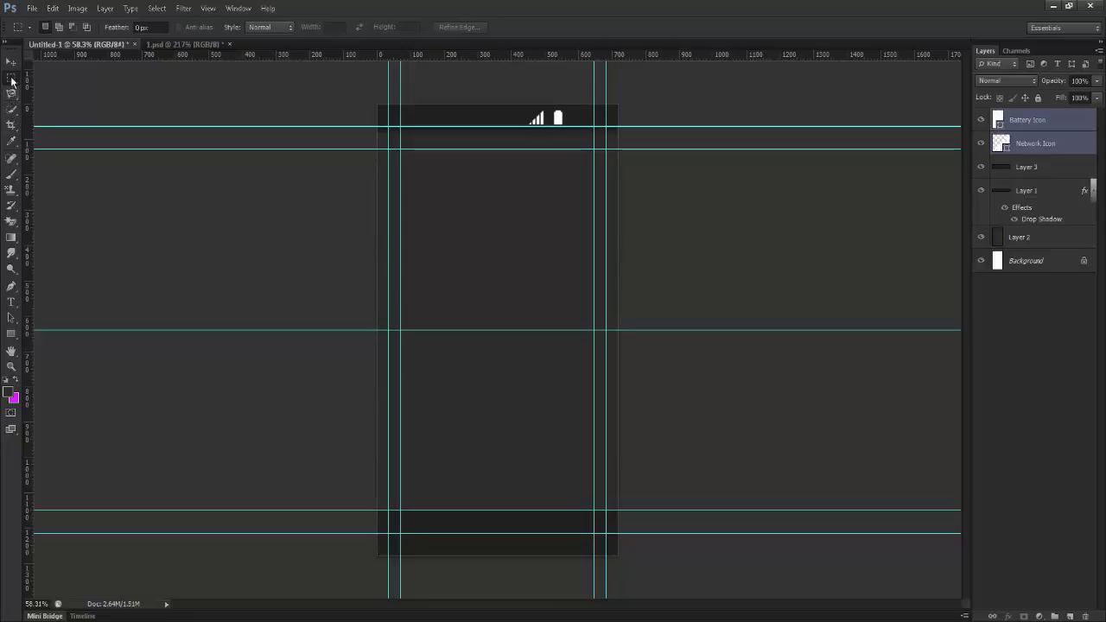
pyautogui.moveTo(378, 329); pyautogui.dragTo(618, 510)
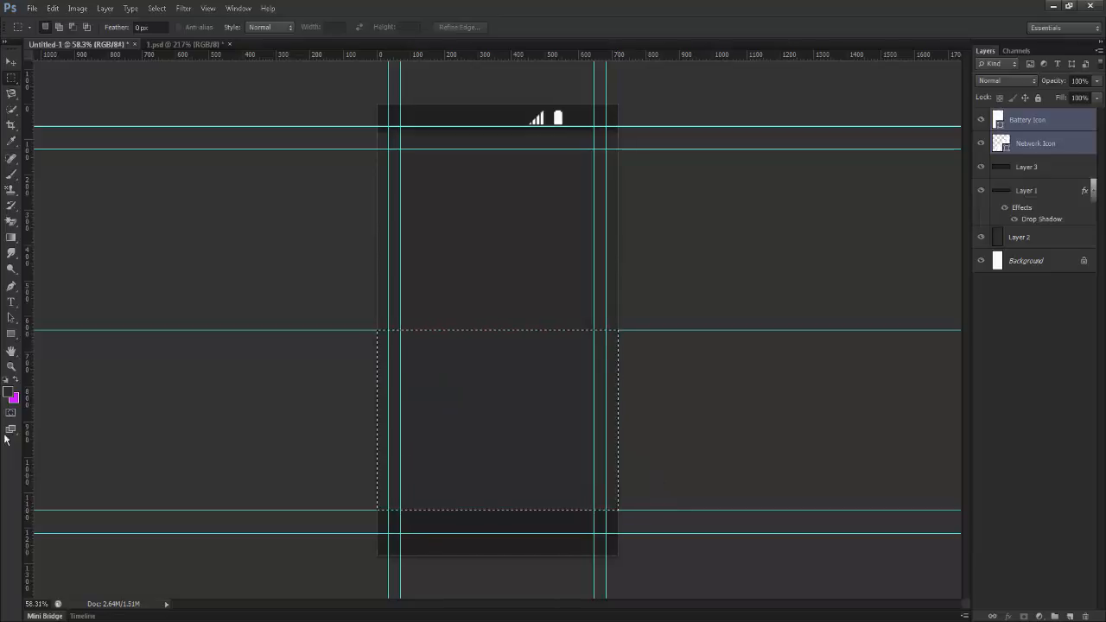
# Fill the selected area on a new layer with the bottom bar's dark grey #1f1f1f and deselect it
pyautogui.click(11, 395)
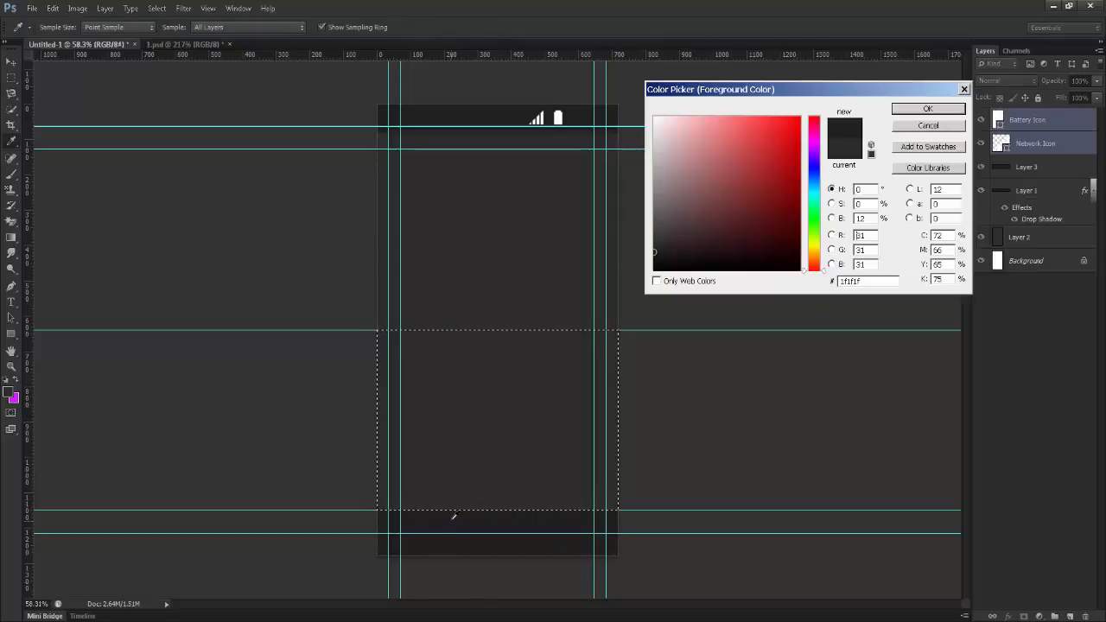
pyautogui.click(928, 108)
pyautogui.press('m')
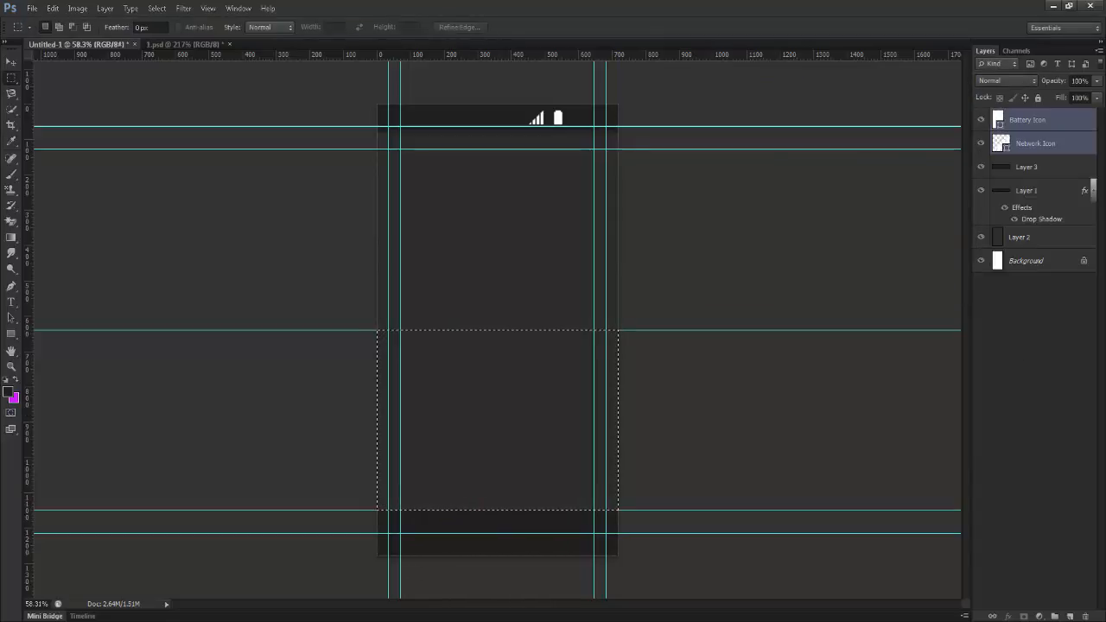
pyautogui.click(1070, 616)
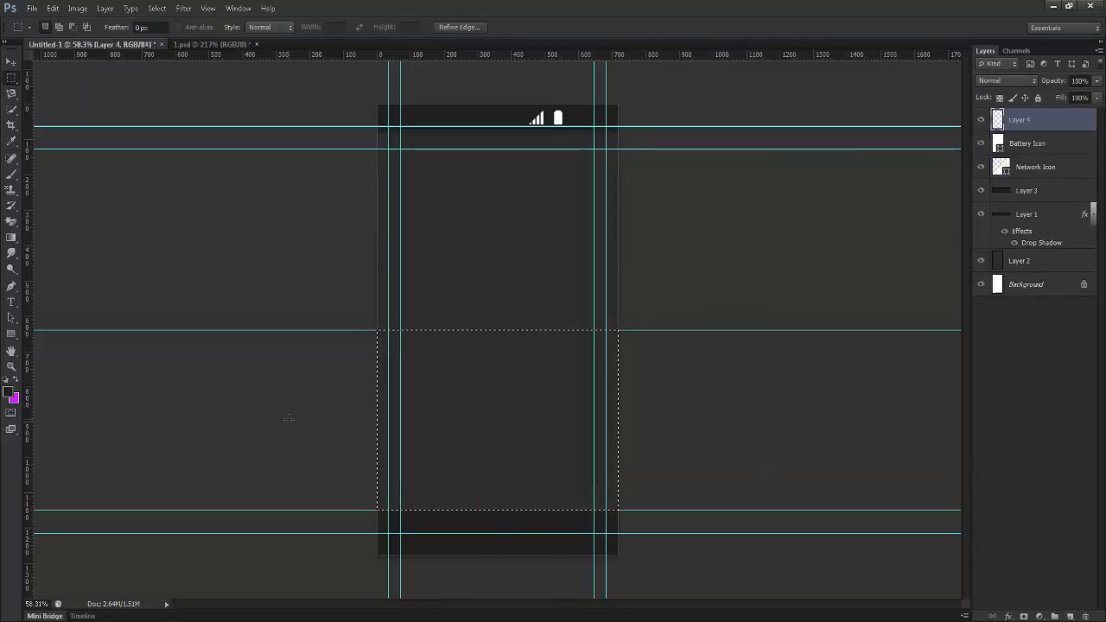
pyautogui.hotkey('alt', 'BackSpace')
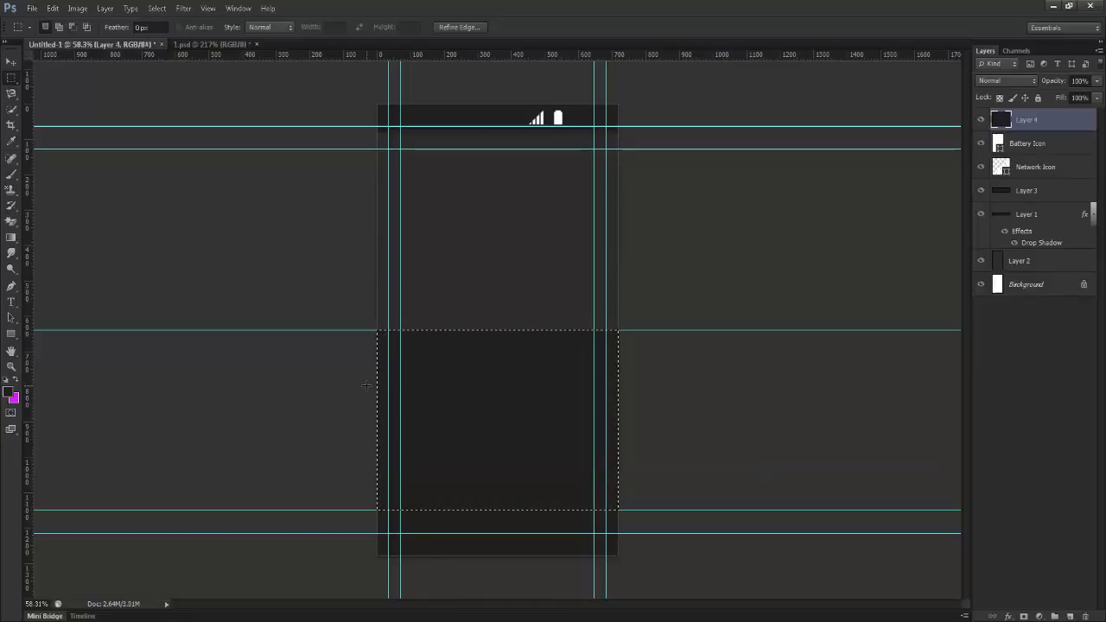
pyautogui.hotkey('ctrl', 'd')
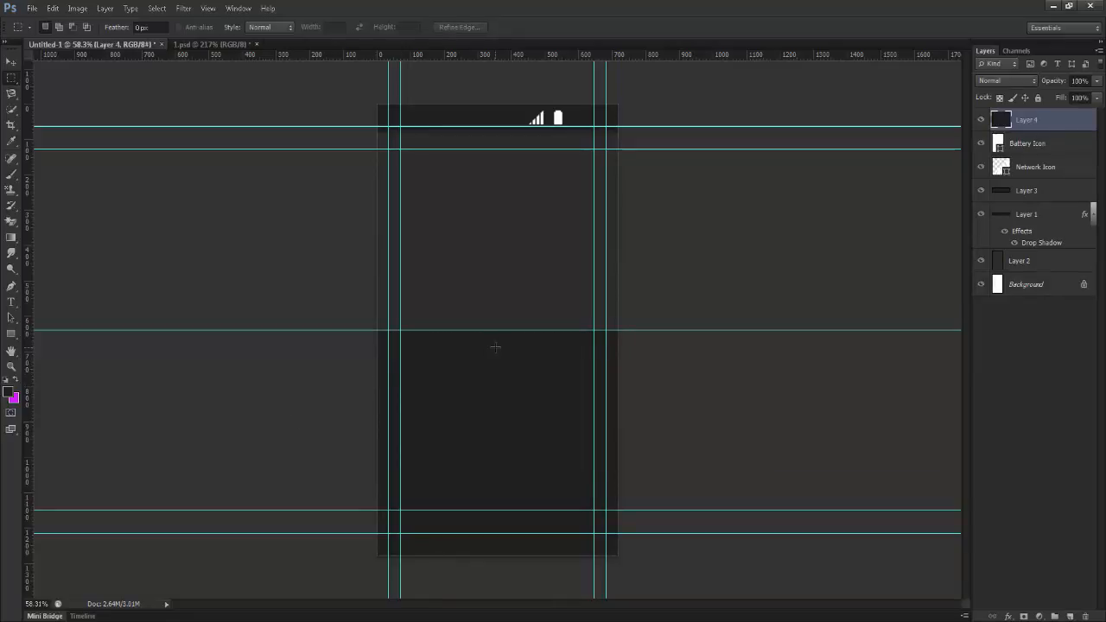
# Hide the guides and toggle the new dark panel's layer visibility to compare the layout with and without it
pyautogui.click(11, 62)
pyautogui.hotkey('ctrl', ';')
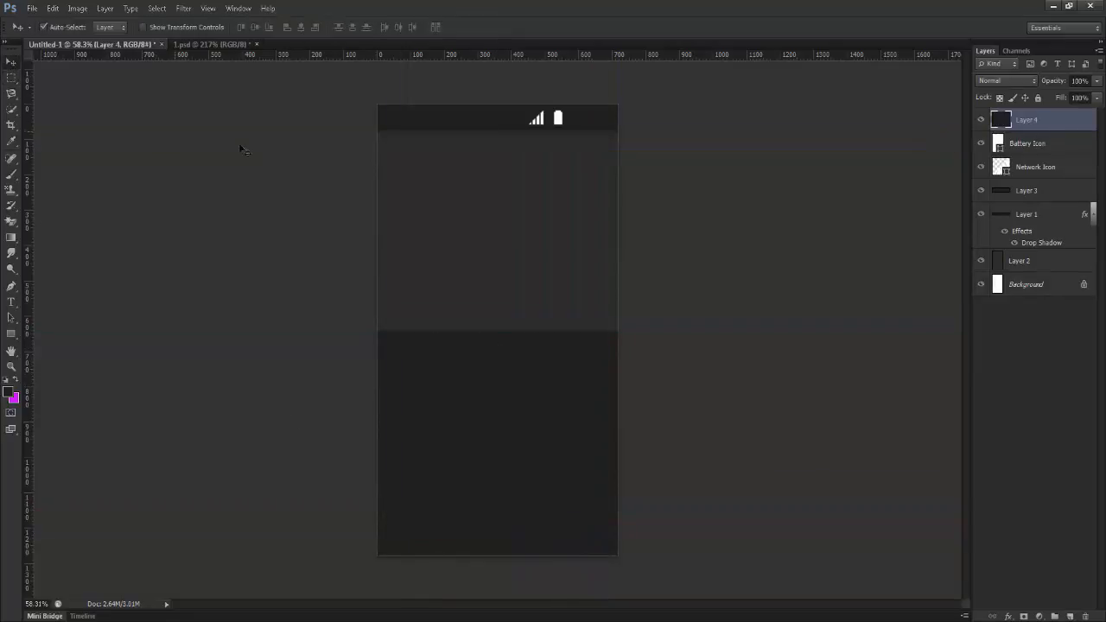
pyautogui.rightClick(521, 389)
pyautogui.click(529, 389)
pyautogui.click(981, 120)
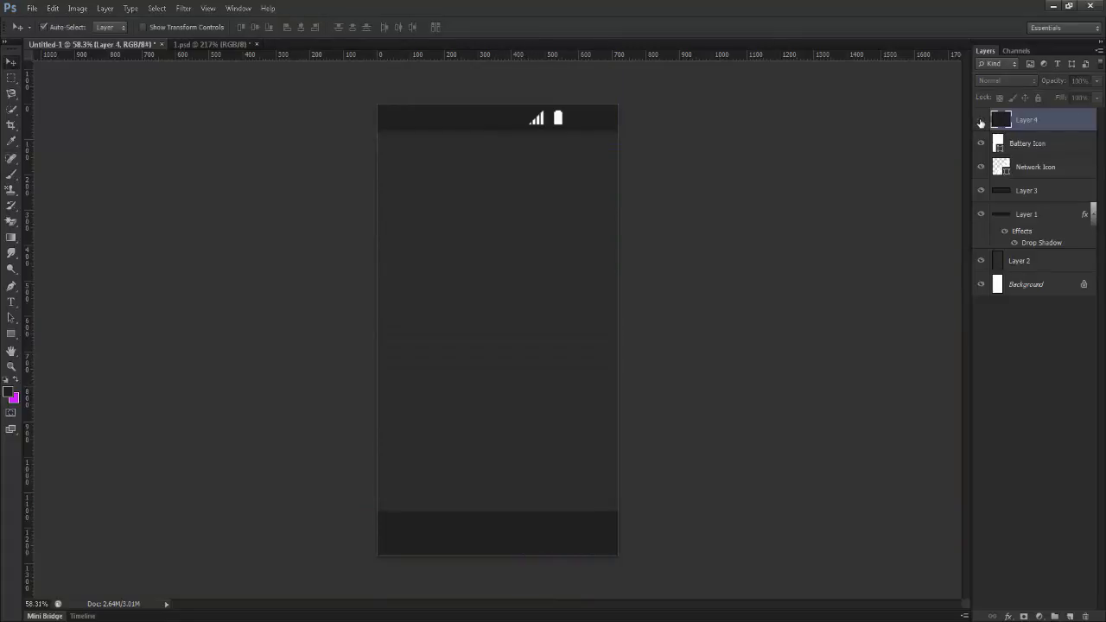
pyautogui.click(981, 121)
pyautogui.click(981, 121)
pyautogui.click(981, 121)
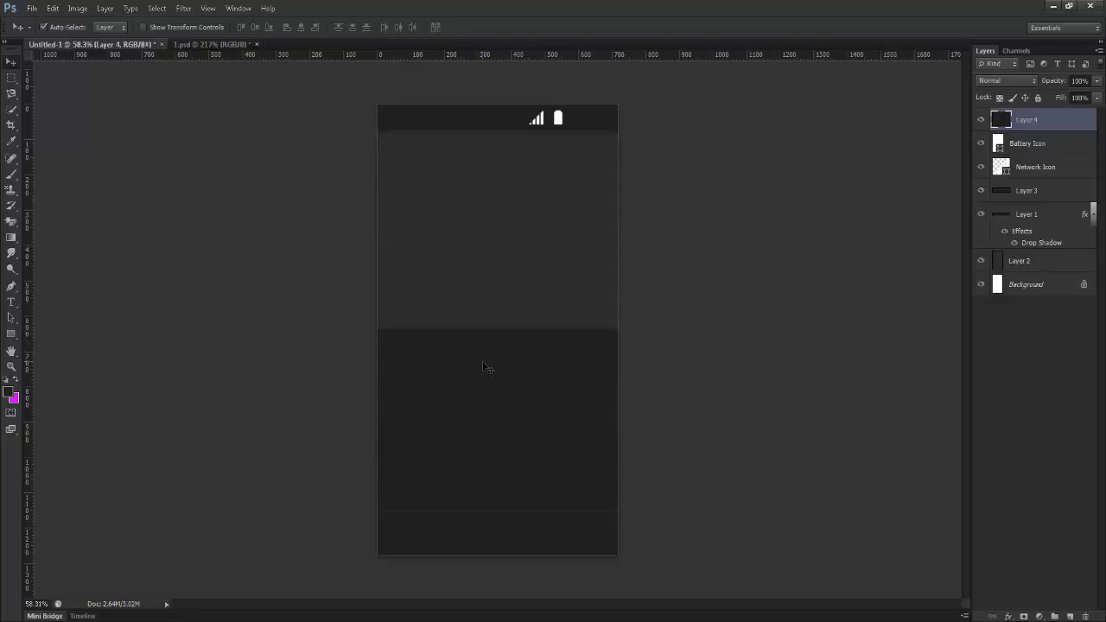
pyautogui.hotkey('ctrl', 't')
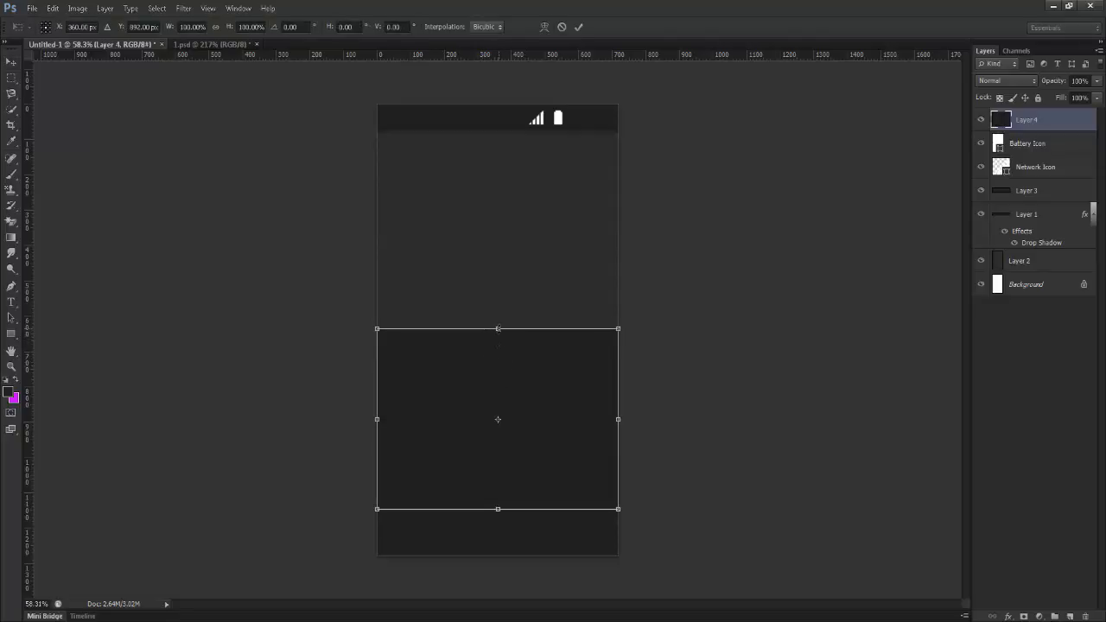
pyautogui.press('Return')
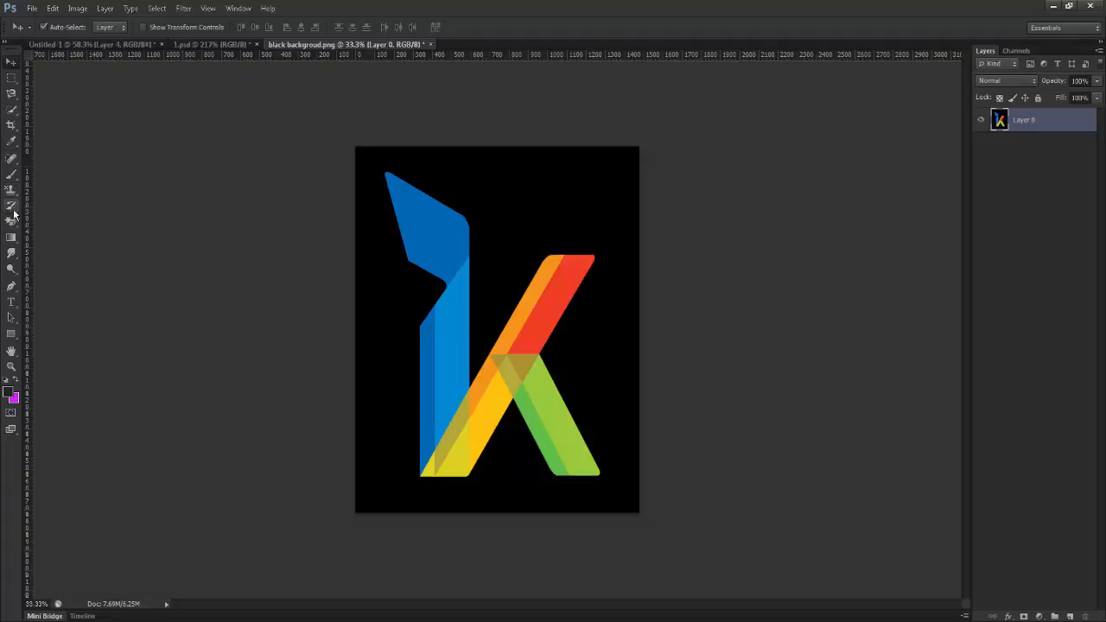
# In the K logo image, erase the black background with the Magic Eraser and convert the logo layer to a smart object
pyautogui.moveTo(12, 220)
pyautogui.mouseDown()
pyautogui.moveTo(31, 242)
pyautogui.moveTo(68, 242)
pyautogui.mouseUp()
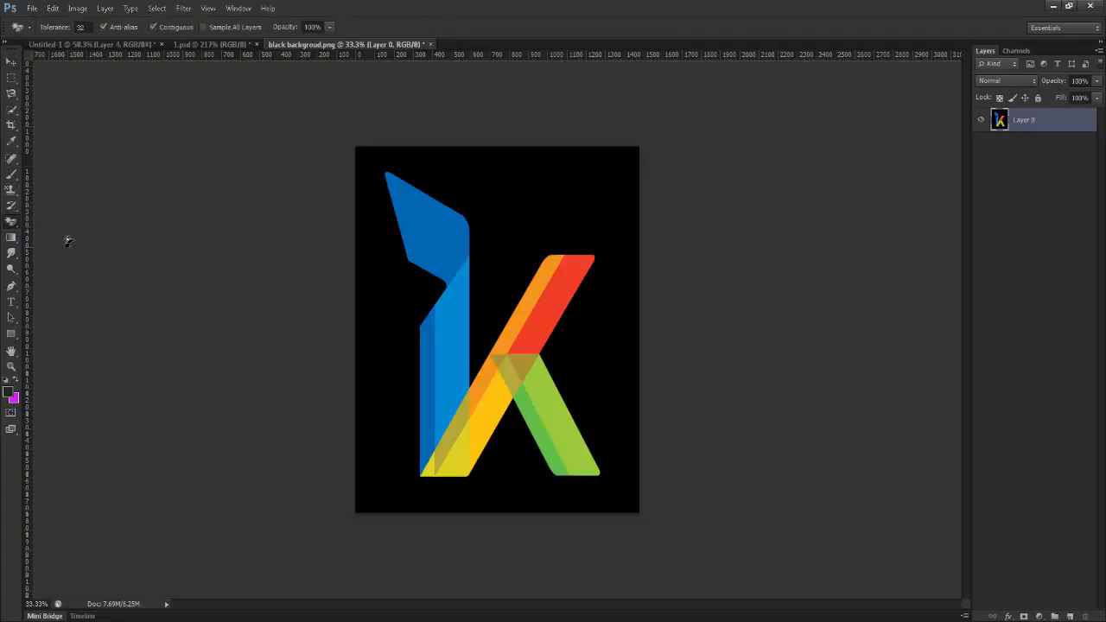
pyautogui.click(506, 180)
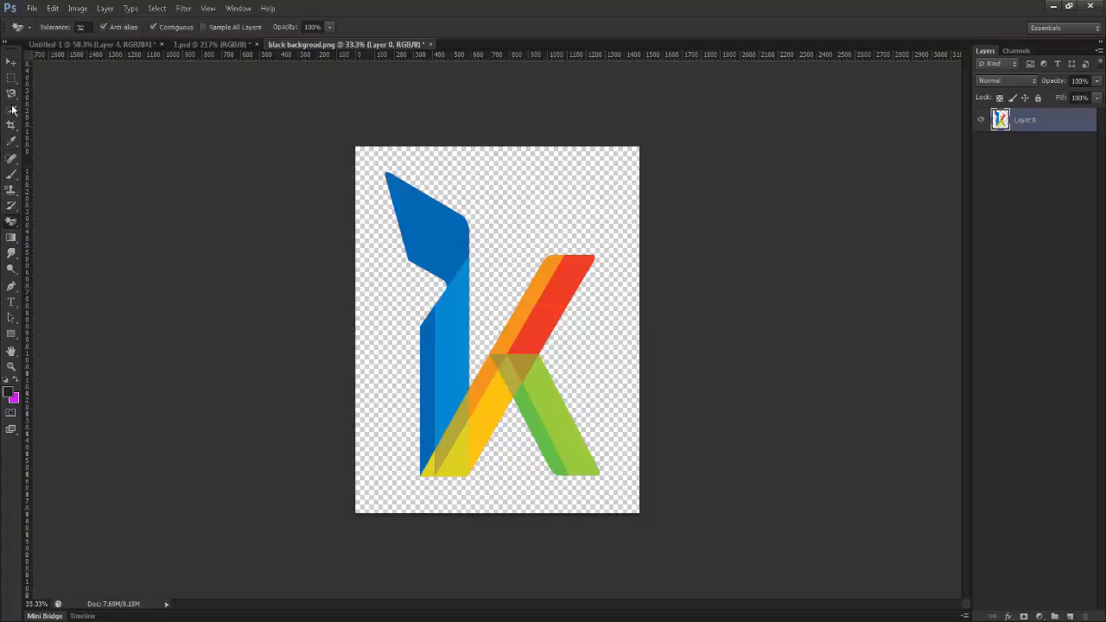
pyautogui.click(11, 63)
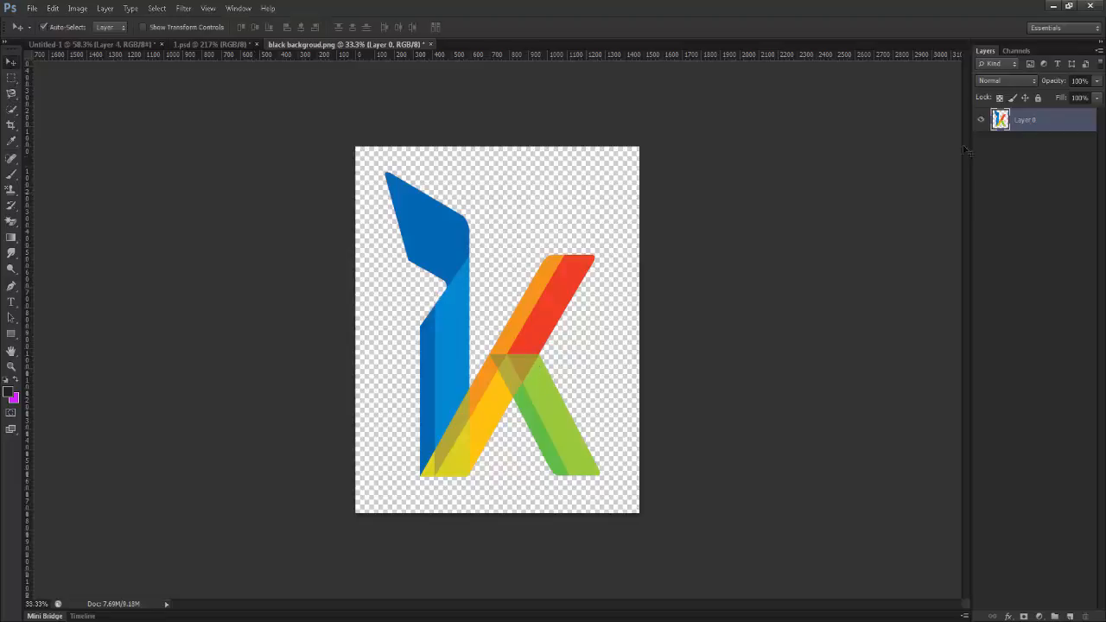
pyautogui.rightClick(1044, 124)
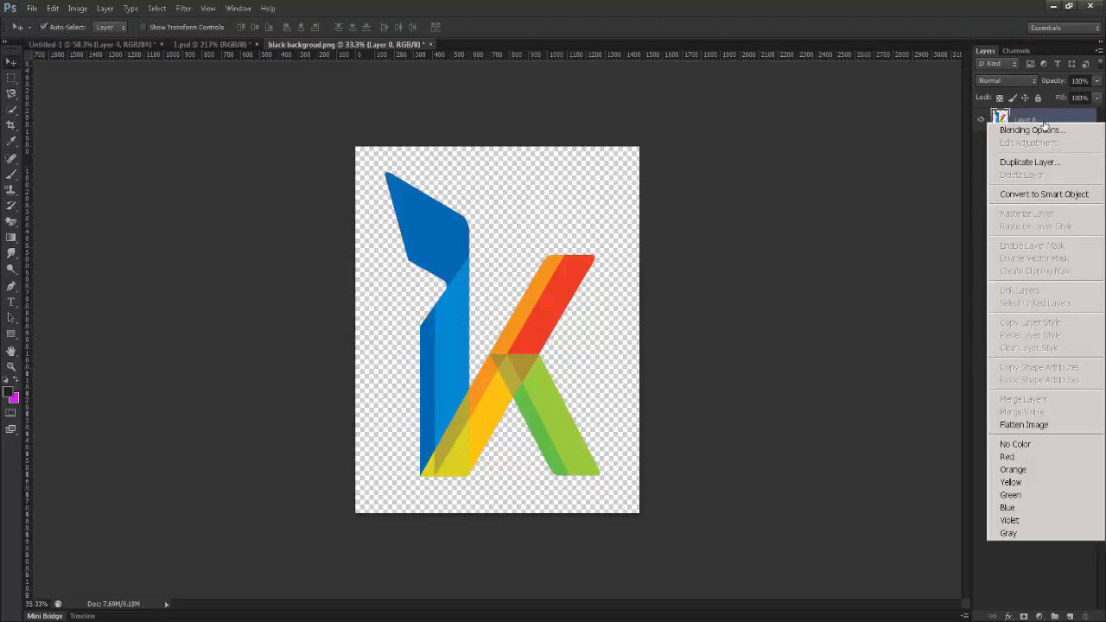
pyautogui.click(1044, 194)
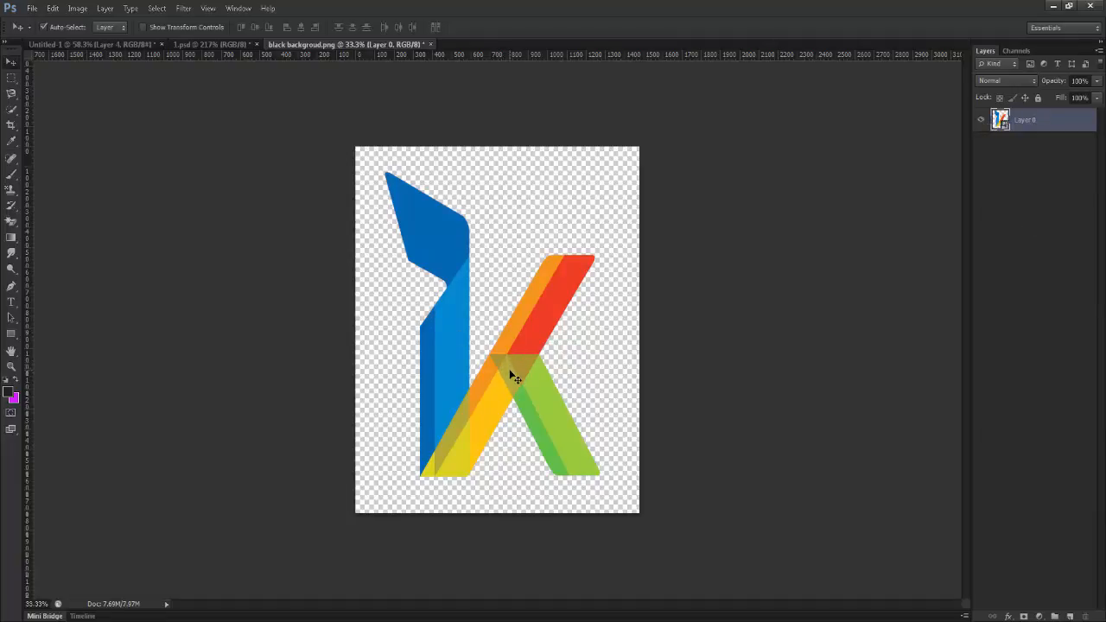
# Move the K logo into the Untitled-1 layout and scale it down proportionally about its centre to about 51%
pyautogui.moveTo(510, 370); pyautogui.dragTo(150, 81)
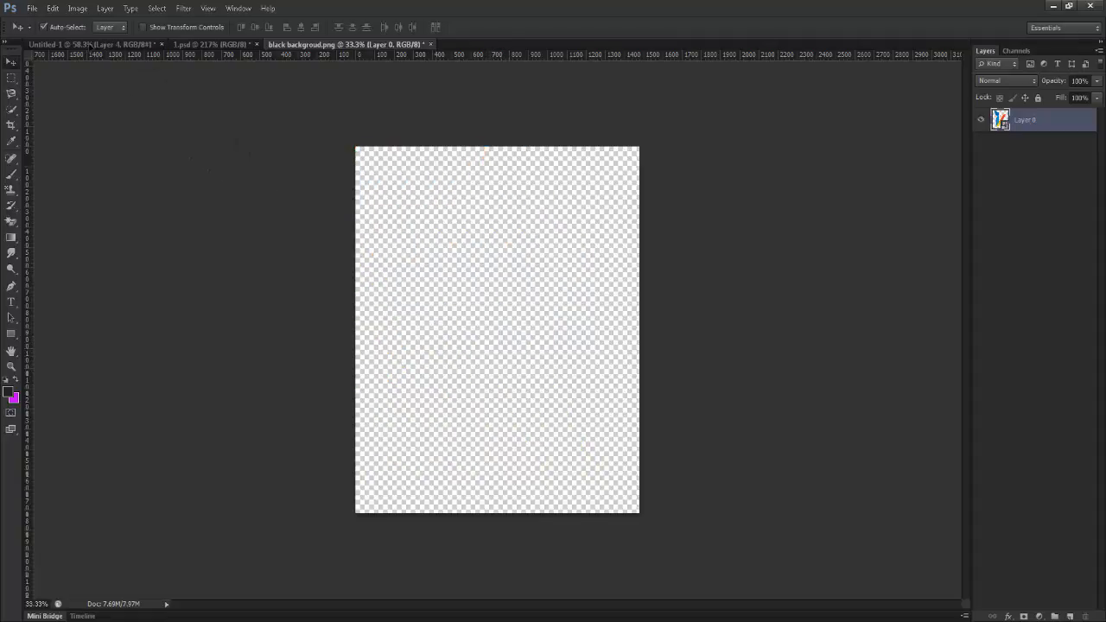
pyautogui.moveTo(89, 44); pyautogui.dragTo(514, 289)
pyautogui.scroll(-1, 502, 282)
pyautogui.hotkey('ctrl', 't')
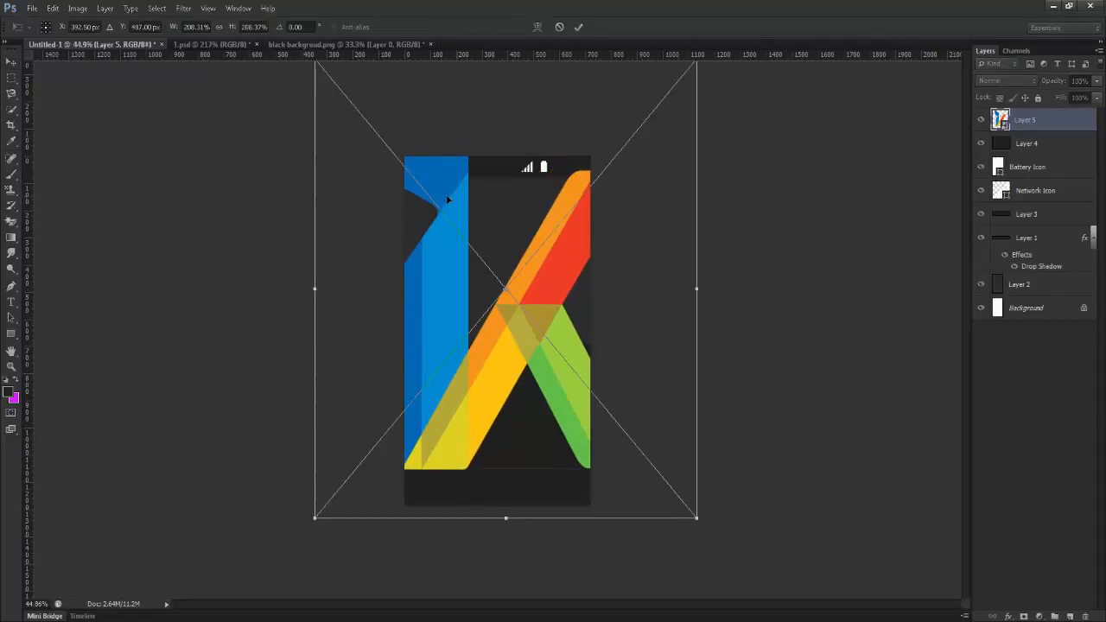
pyautogui.scroll(-1, 497, 328)
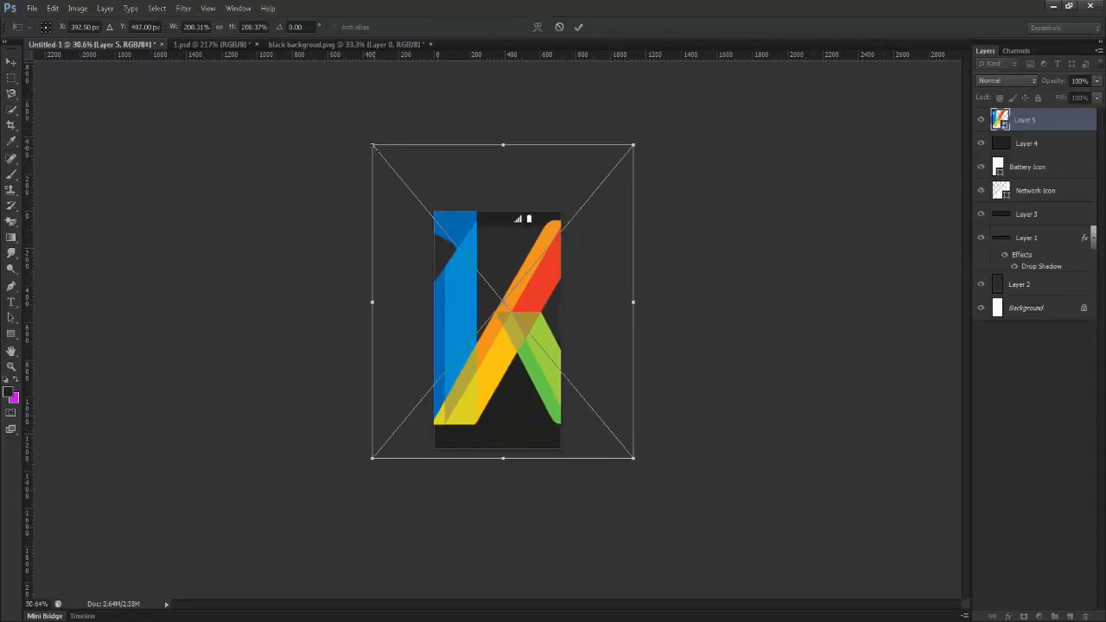
pyautogui.moveTo(374, 147); pyautogui.dragTo(472, 267)
# Move the logo up into the upper panel, centred horizontally, and enlarge it proportionally to about 65%
pyautogui.scroll(1, 557, 291)
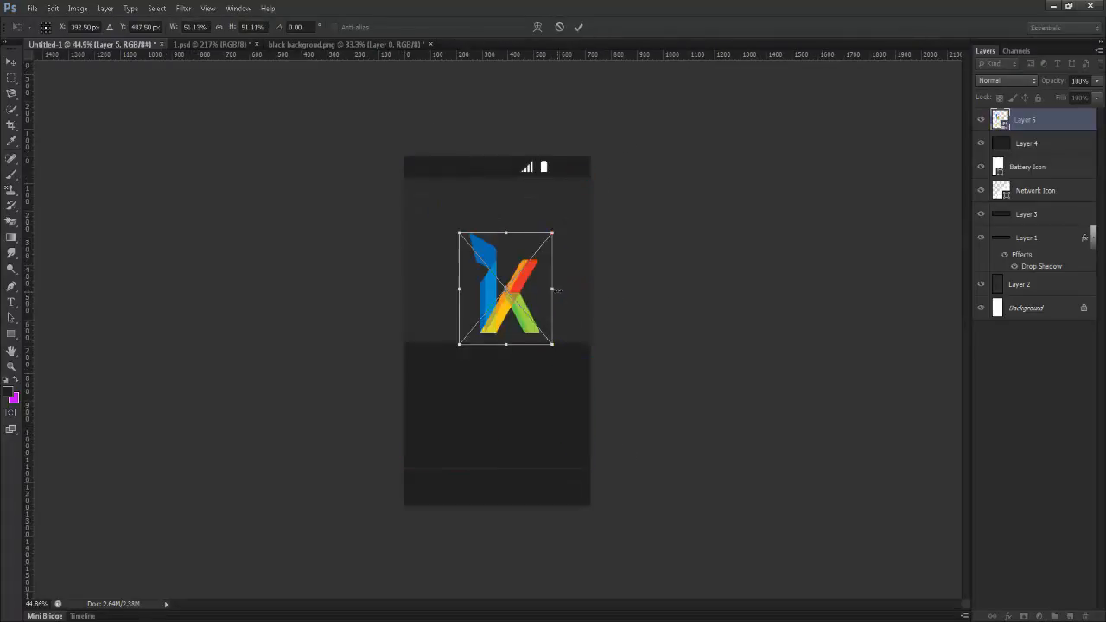
pyautogui.scroll(2, 557, 290)
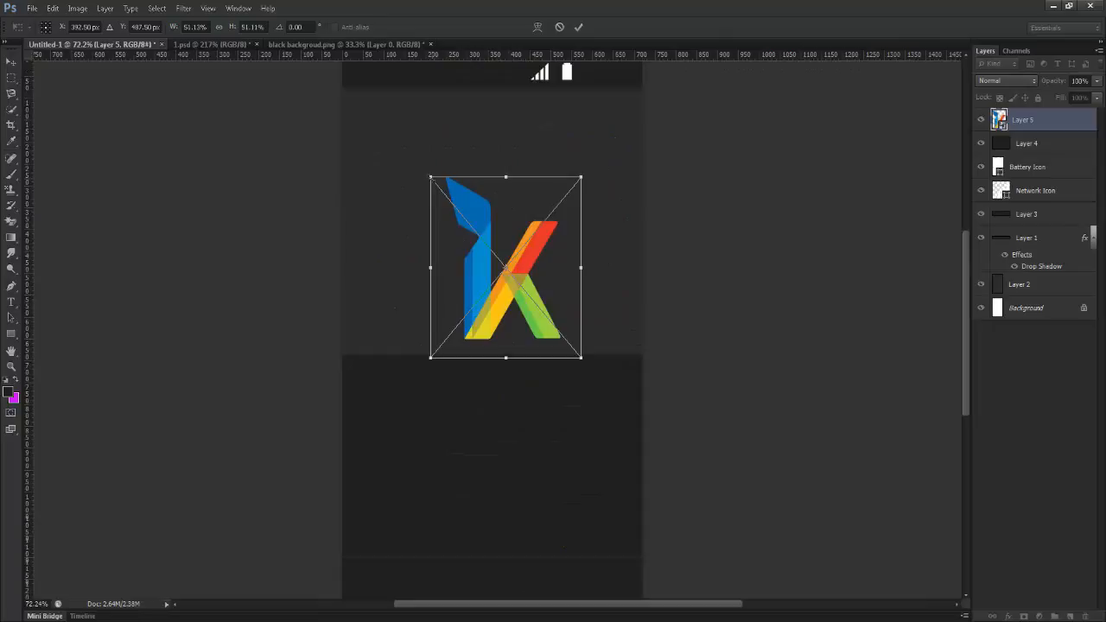
pyautogui.moveTo(508, 283); pyautogui.dragTo(504, 204)
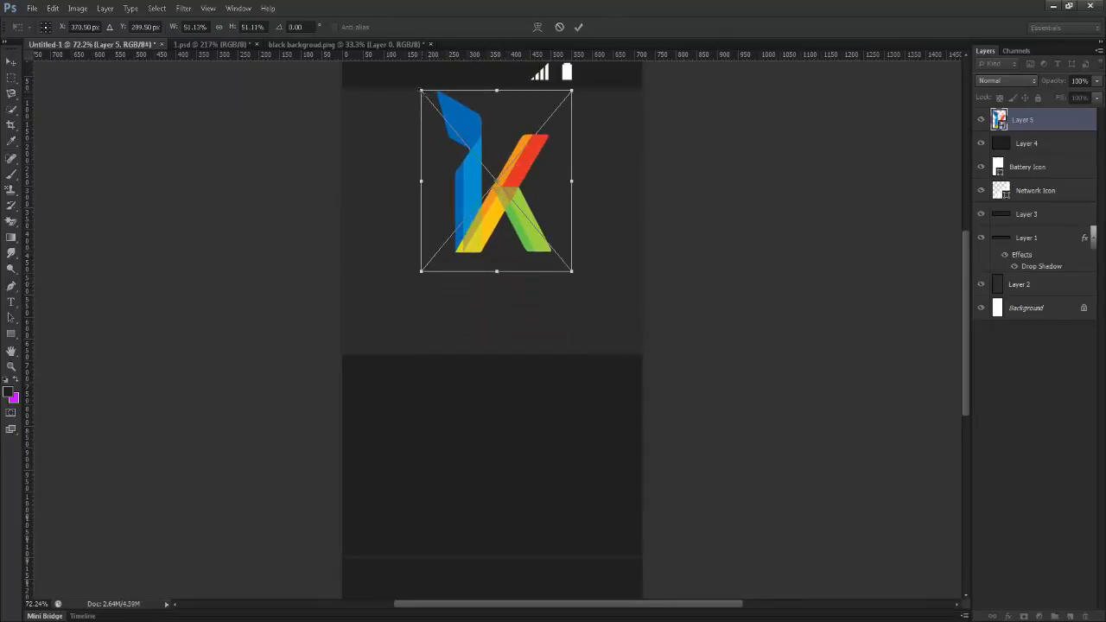
pyautogui.moveTo(422, 91); pyautogui.dragTo(401, 67)
pyautogui.press('Return')
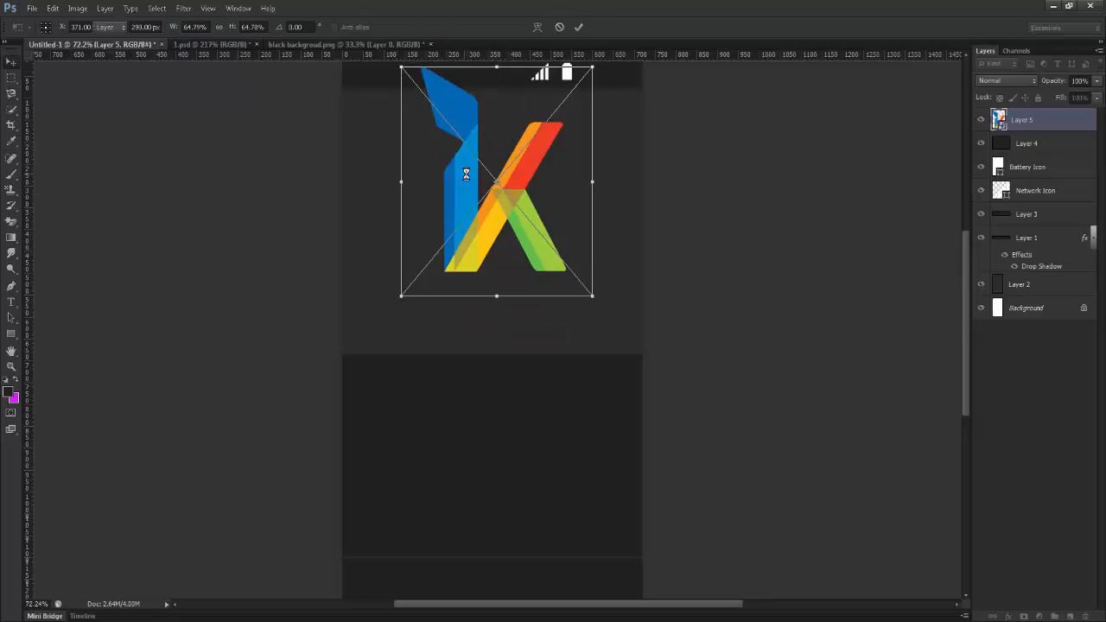
# Nudge the logo down until it sits just below the top bar, and shift it slightly to the right
pyautogui.press('Down')
pyautogui.press('Down')
pyautogui.press('Down')
pyautogui.press('Down')
pyautogui.press('Down')
pyautogui.press('Down')
pyautogui.press('Down')
pyautogui.press('Down')
pyautogui.press('Down')
pyautogui.press('Down')
pyautogui.press('Down')
pyautogui.press('Down')
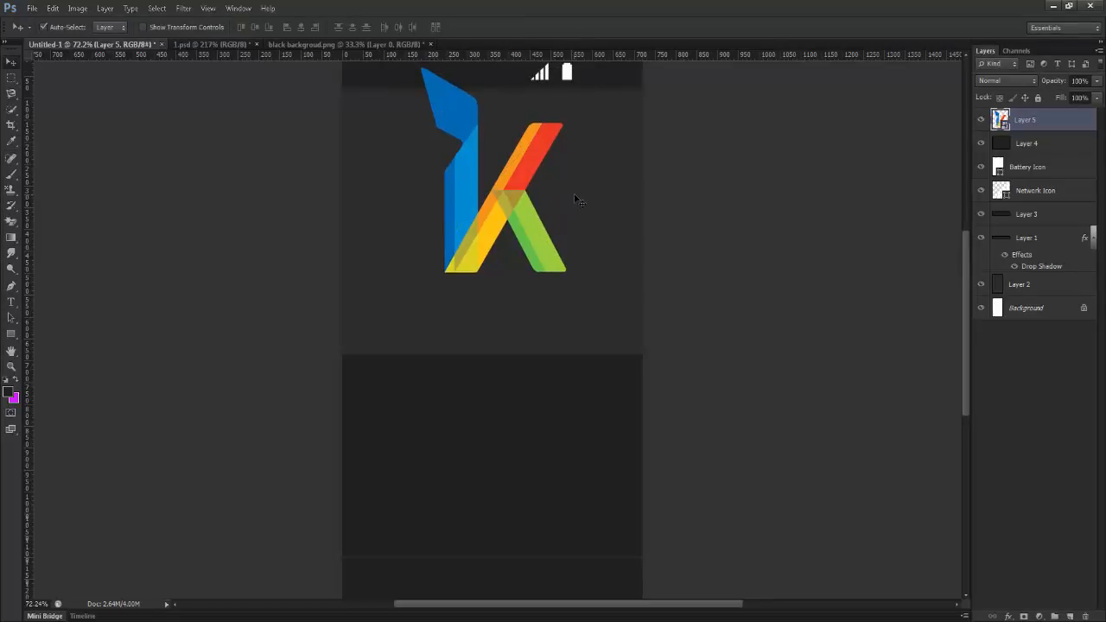
pyautogui.press('Down')
pyautogui.press('Down')
pyautogui.press('Down')
pyautogui.press('Down')
pyautogui.press('Down')
pyautogui.press('Down')
pyautogui.press('Down')
pyautogui.press('Down')
pyautogui.press('Down')
pyautogui.press('Down')
pyautogui.press('Down')
pyautogui.press('Down')
pyautogui.press('Down')
pyautogui.press('Down')
pyautogui.press('Down')
pyautogui.press('Down')
pyautogui.press('Down')
pyautogui.press('Down')
pyautogui.press('Down')
pyautogui.press('Down')
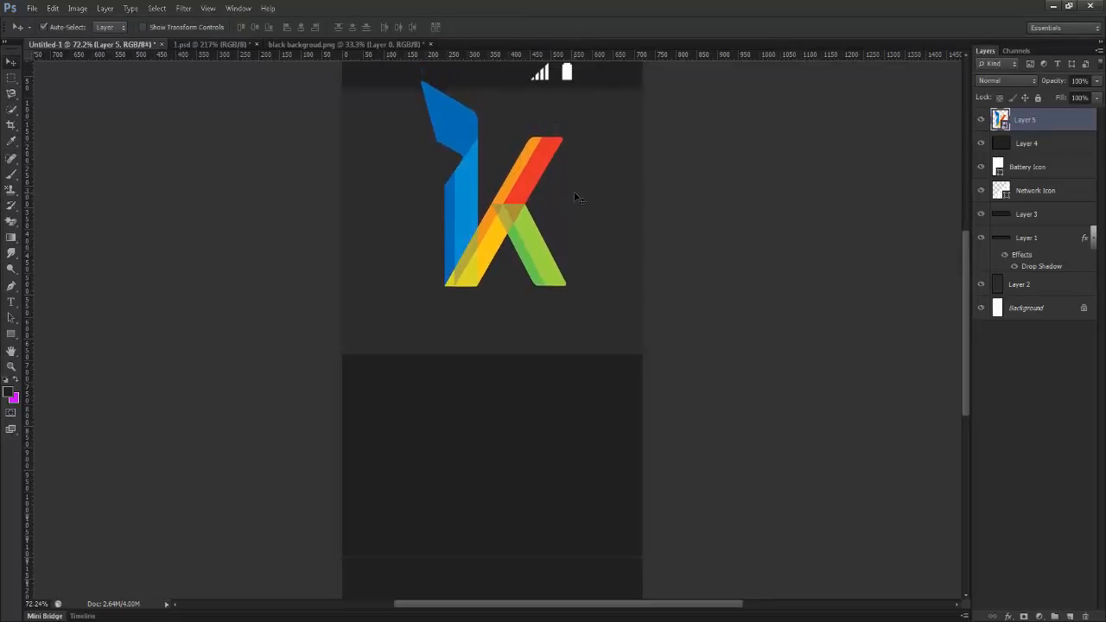
pyautogui.press('Down')
pyautogui.press('Down')
pyautogui.press('Down')
pyautogui.press('Down')
pyautogui.press('Down')
pyautogui.press('Down')
pyautogui.press('Down')
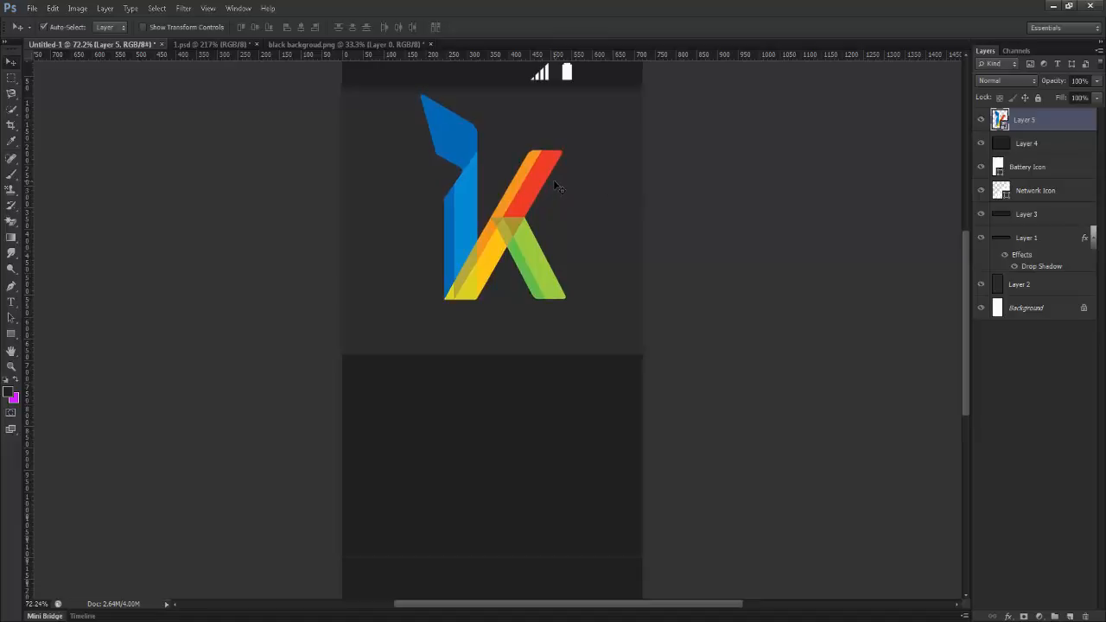
pyautogui.scroll(-1, 553, 195)
pyautogui.scroll(1, 547, 202)
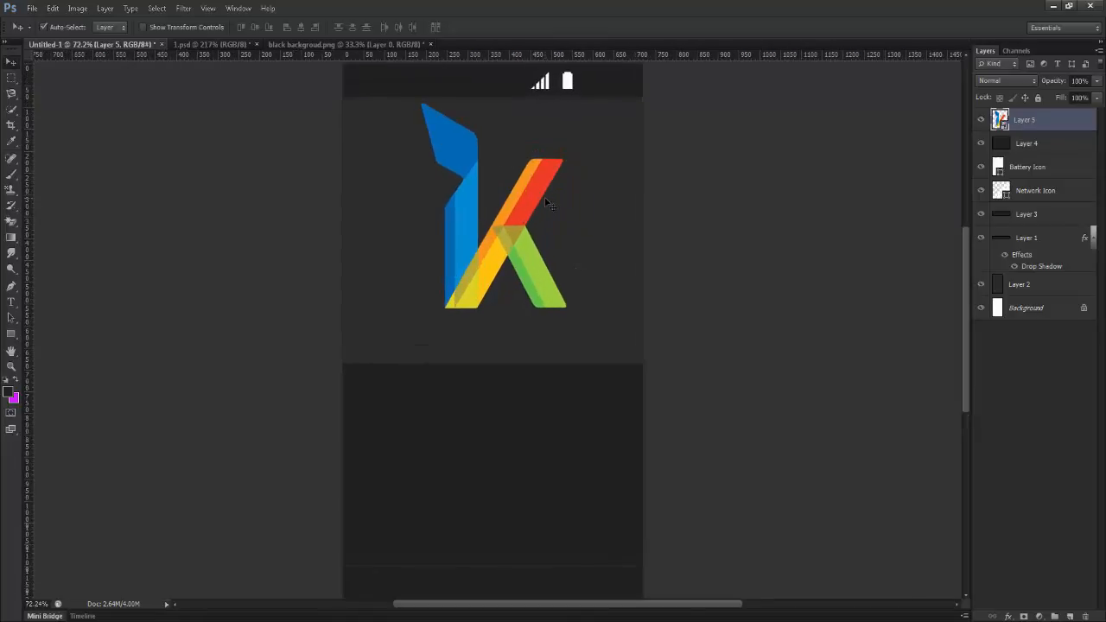
pyautogui.scroll(-1, 547, 203)
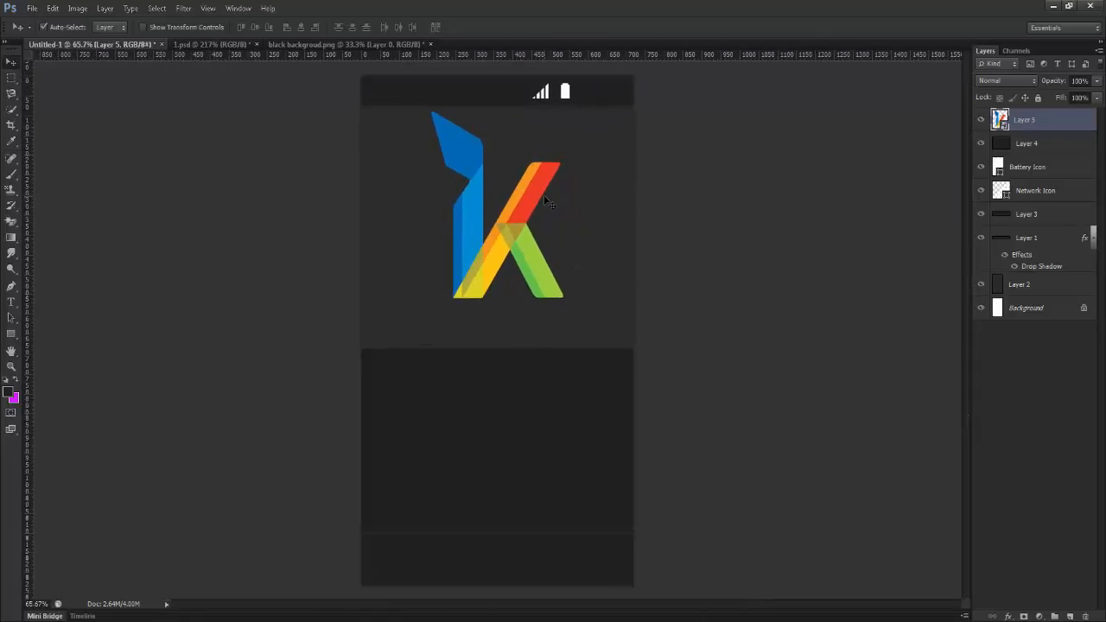
pyautogui.press('Right')
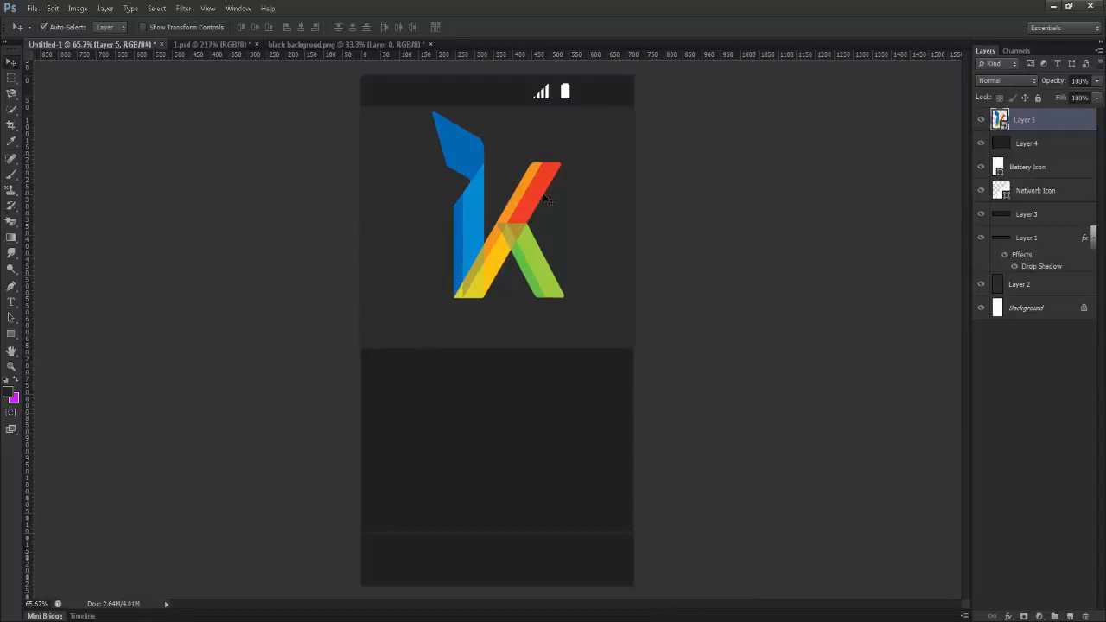
# Add the text "keyframes Animation" beneath the logo, in the strip above the dark lower panel
pyautogui.scroll(1, 537, 184)
pyautogui.scroll(-2, 534, 186)
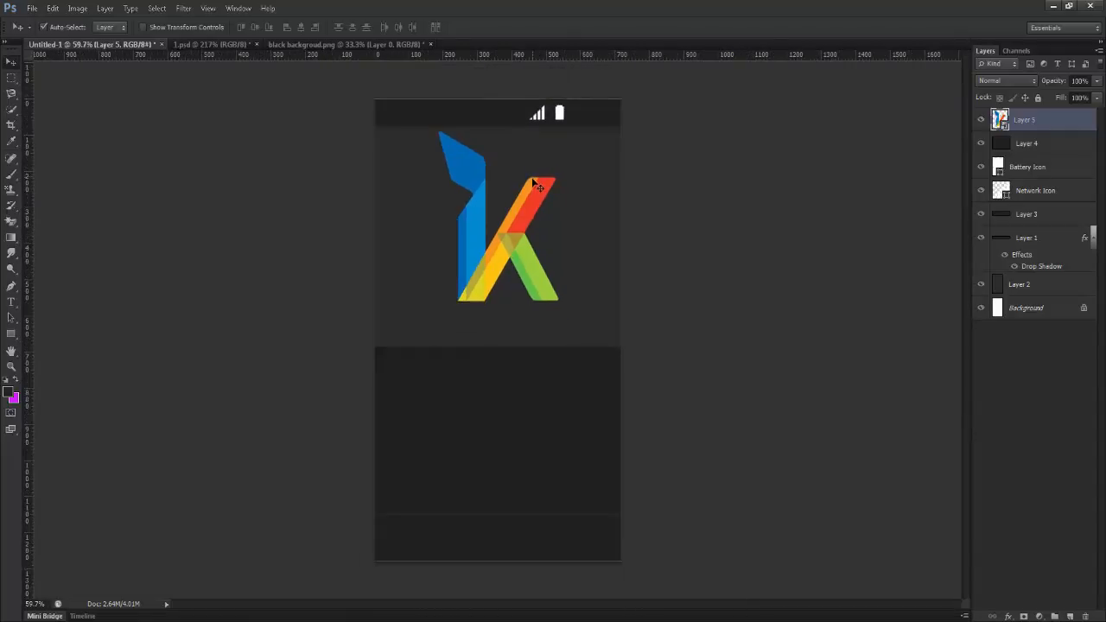
pyautogui.scroll(1, 523, 336)
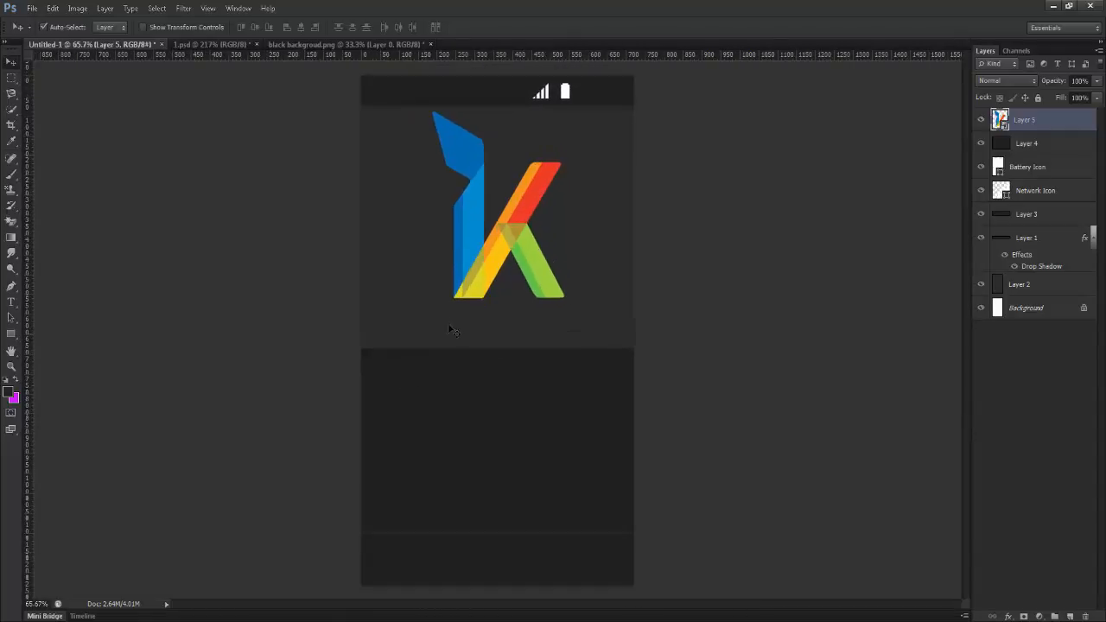
pyautogui.scroll(2, 449, 329)
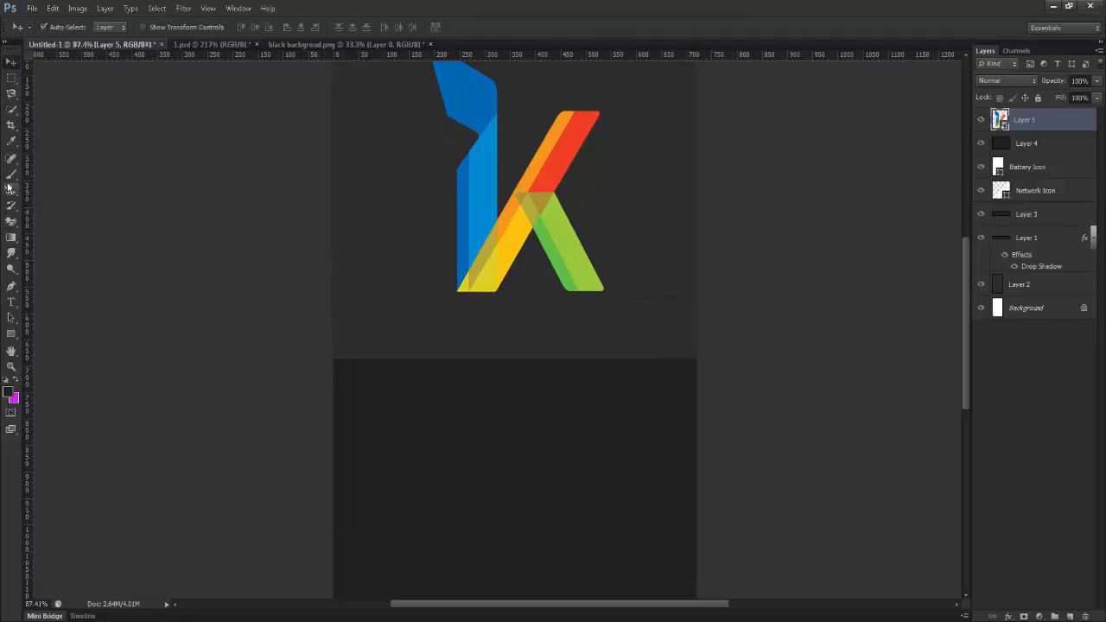
pyautogui.click(11, 302)
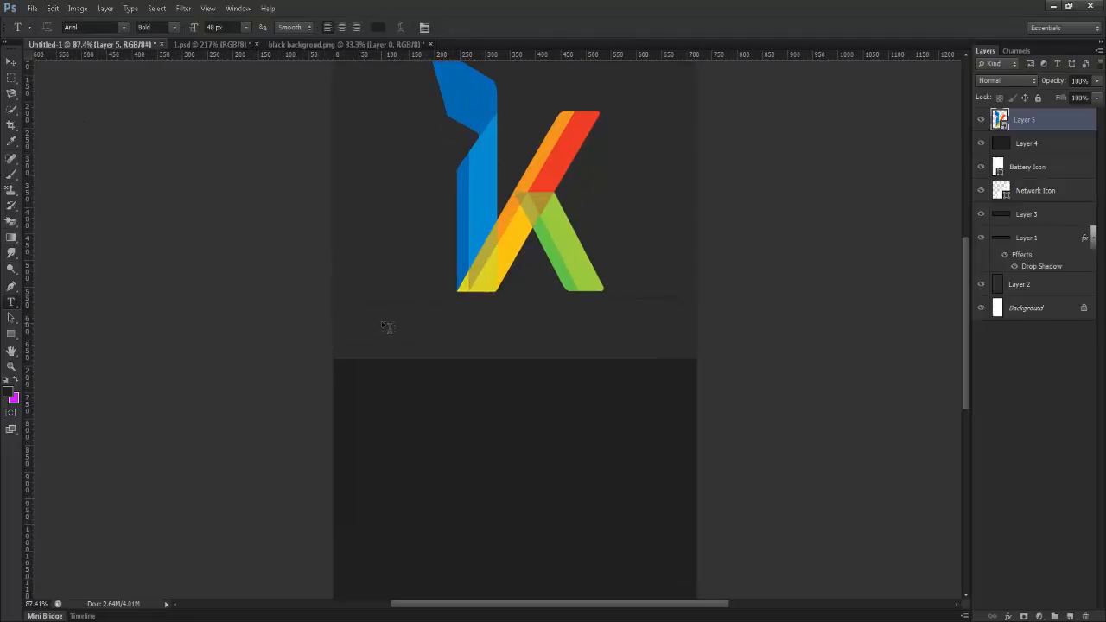
pyautogui.click(384, 322)
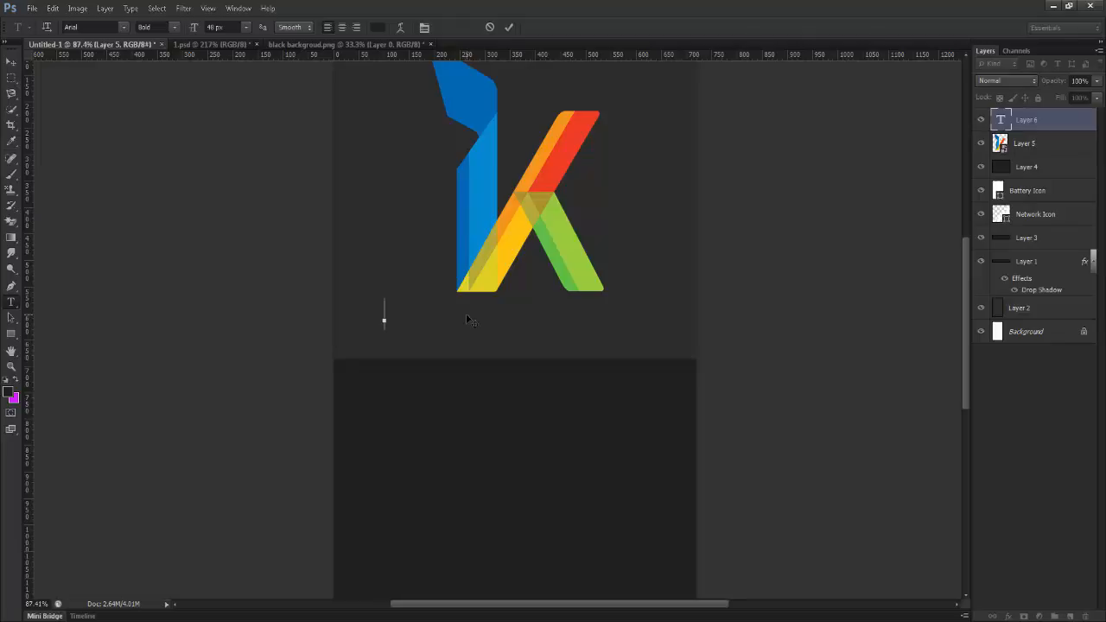
pyautogui.write('K')
pyautogui.write('eyfi')
pyautogui.write('e ')
pyautogui.write(' 4')
pyautogui.press('BackSpace')
pyautogui.press('BackSpace')
pyautogui.press('BackSpace')
pyautogui.write('Animatio')
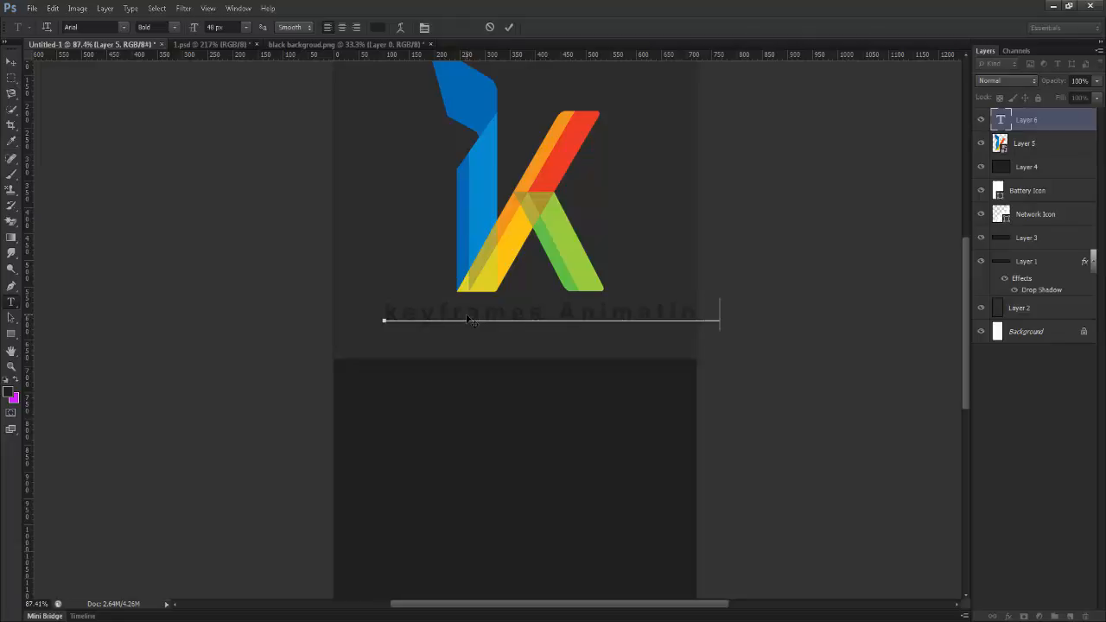
# Shift the "keyframes Animation" text to the left until it is centred under the logo
pyautogui.click(11, 62)
pyautogui.moveTo(624, 321); pyautogui.dragTo(601, 321)
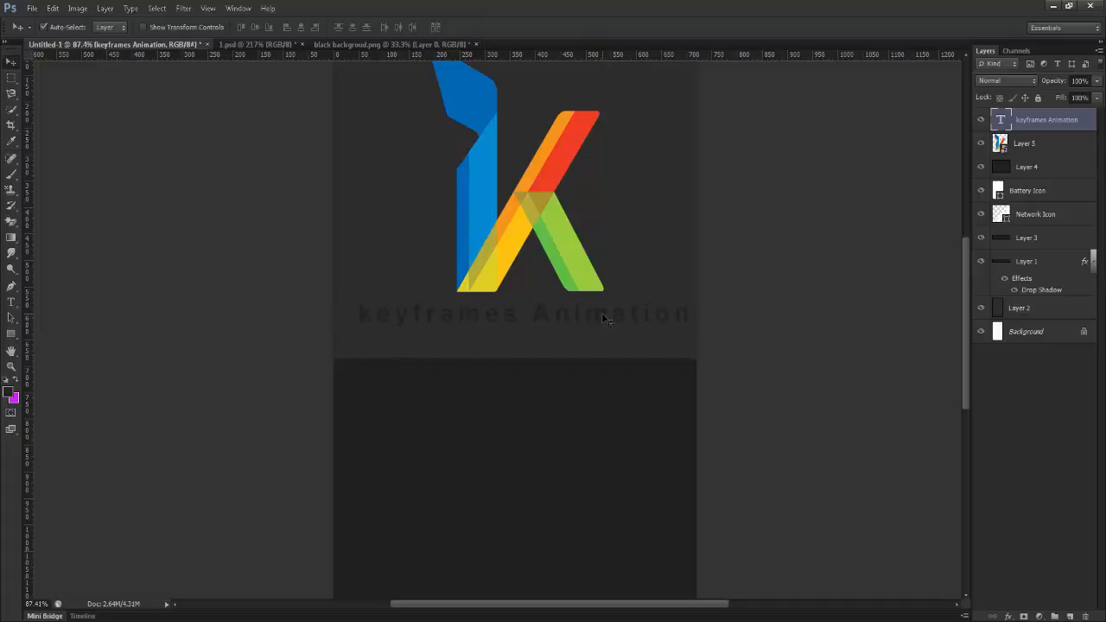
pyautogui.press('Left')
pyautogui.press('Left')
# Change the colour of the whole "keyframes Animation" text to light grey #cfcfcf
pyautogui.doubleClick(1004, 125)
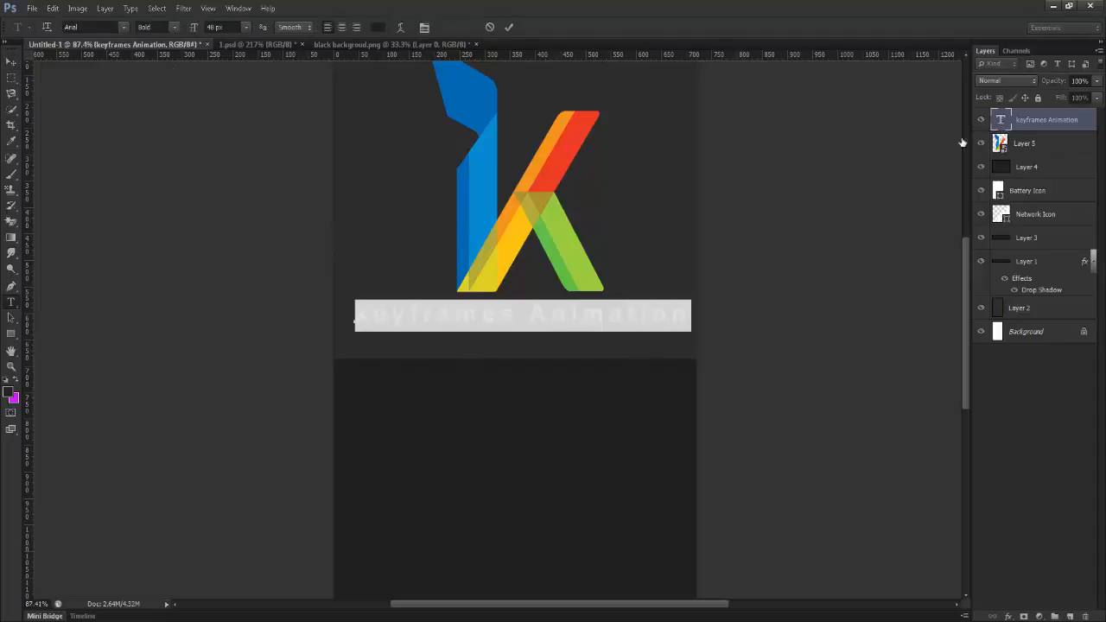
pyautogui.click(378, 27)
pyautogui.moveTo(667, 184); pyautogui.dragTo(655, 144)
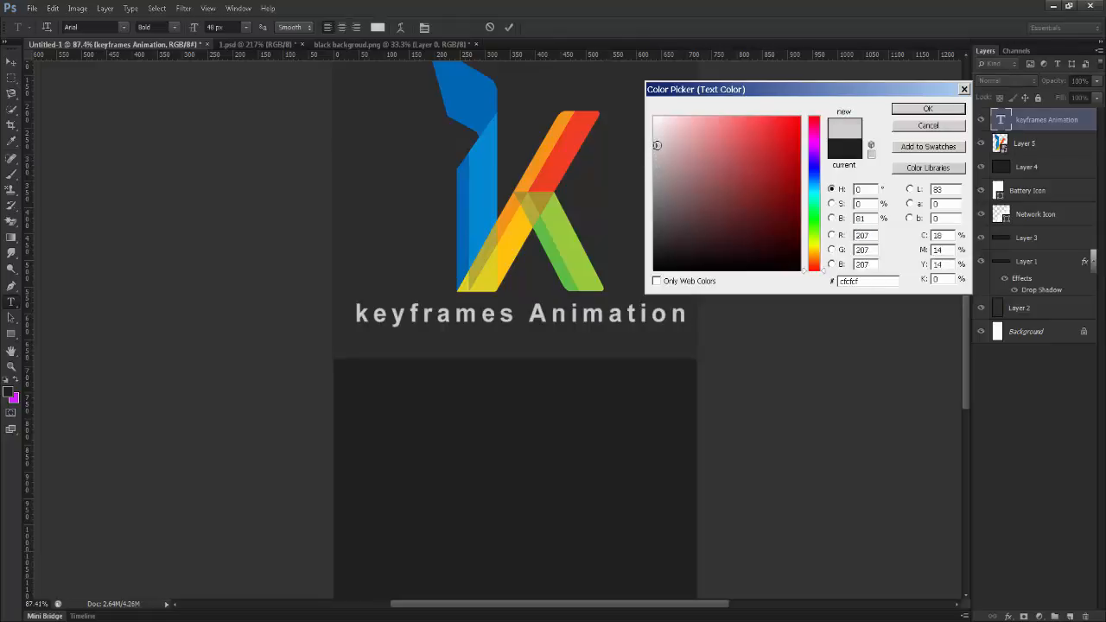
pyautogui.click(921, 110)
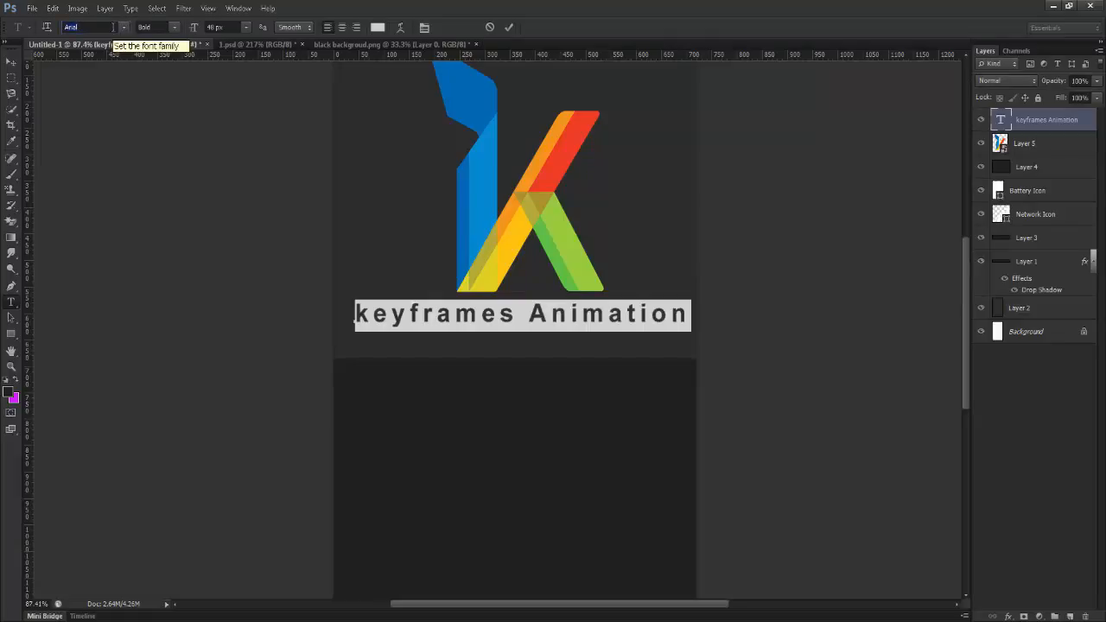
# Change the font of the whole "keyframes Animation" text to Myriad Pro
pyautogui.write('m')
pyautogui.click(124, 27)
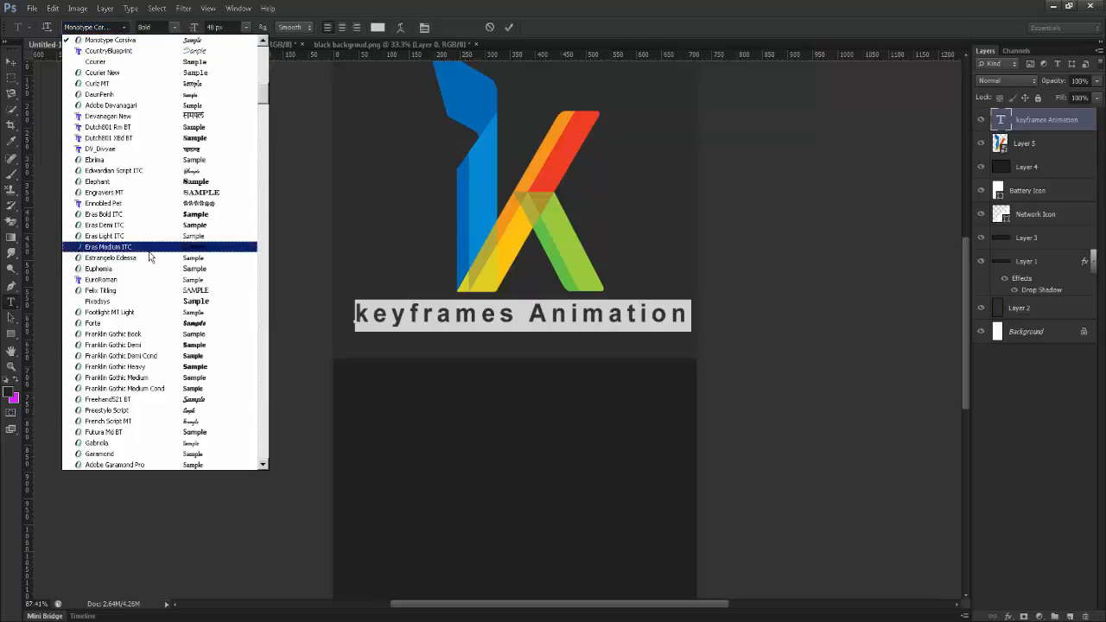
pyautogui.scroll(-15, 149, 257)
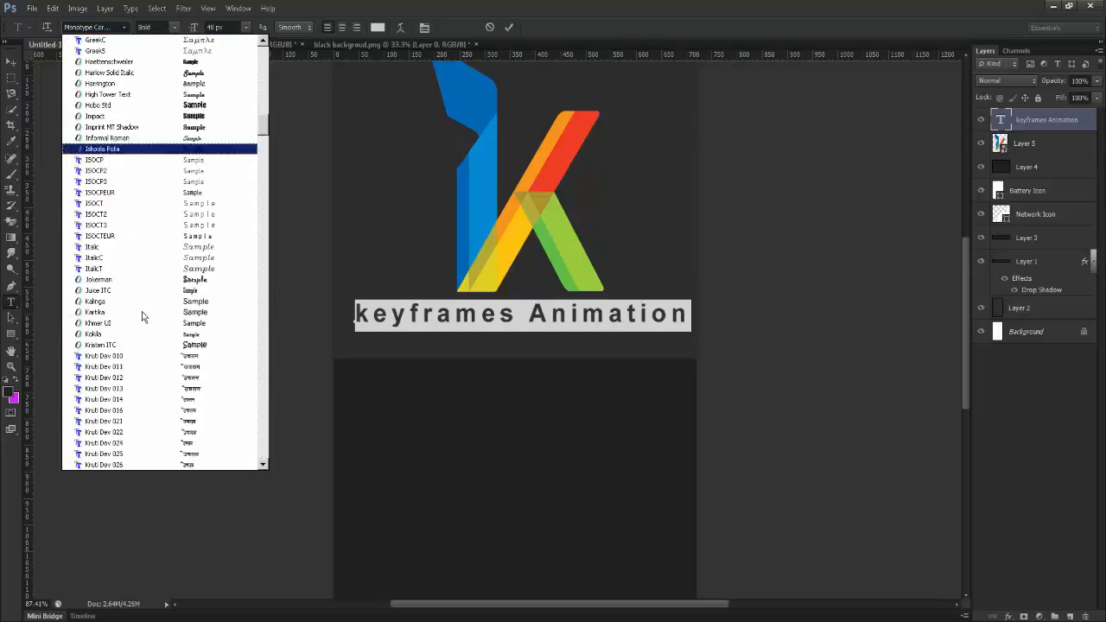
pyautogui.scroll(13, 134, 259)
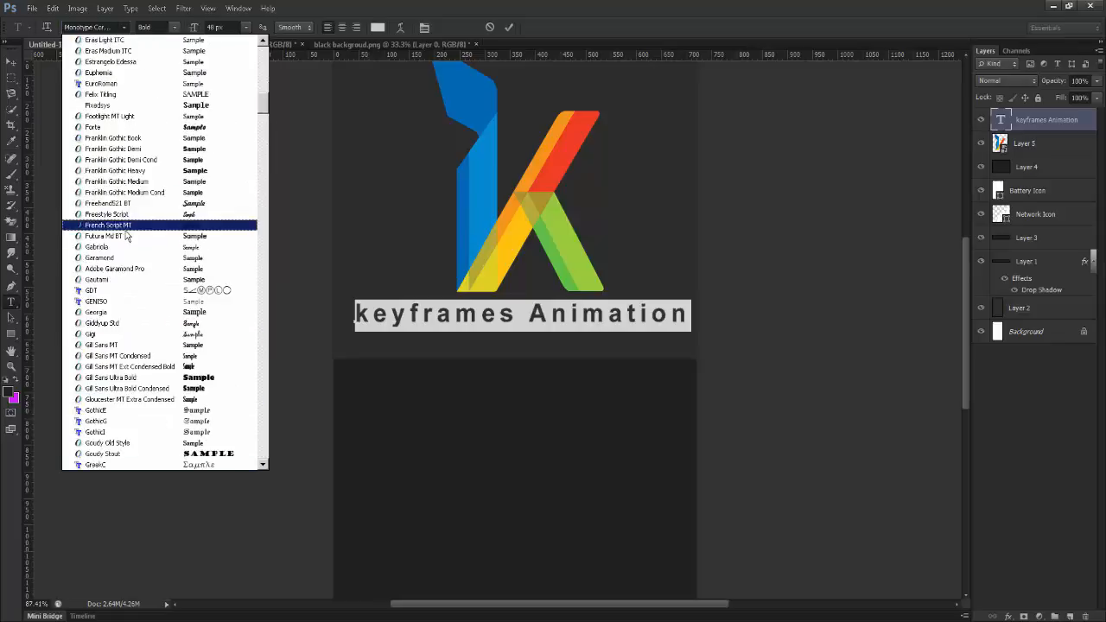
pyautogui.scroll(-15, 126, 235)
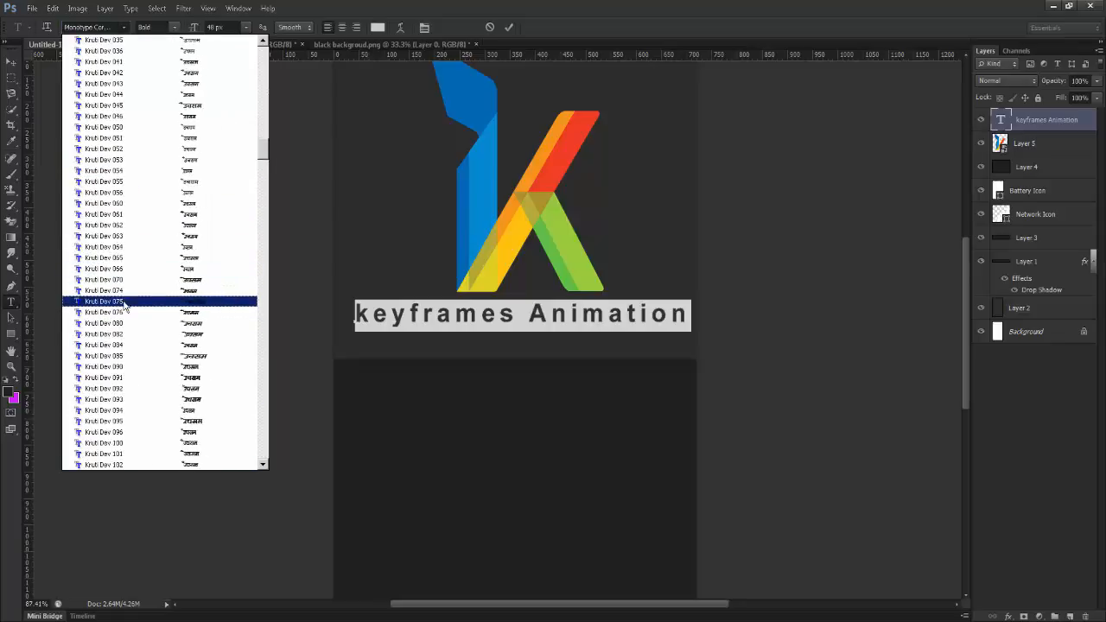
pyautogui.scroll(-15, 129, 328)
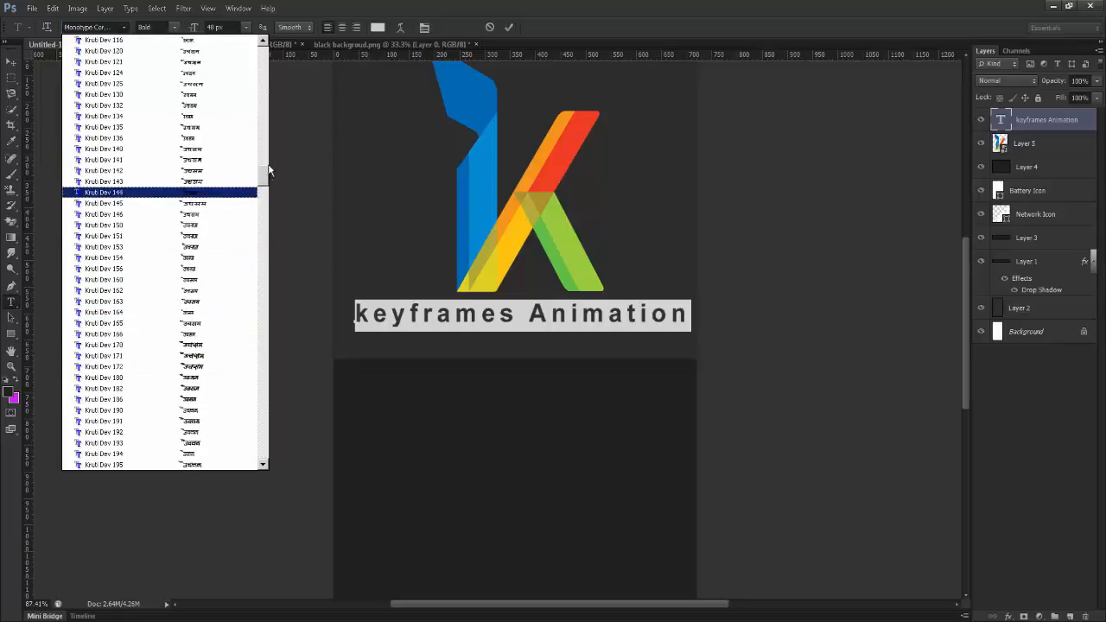
pyautogui.moveTo(267, 173); pyautogui.dragTo(240, 318)
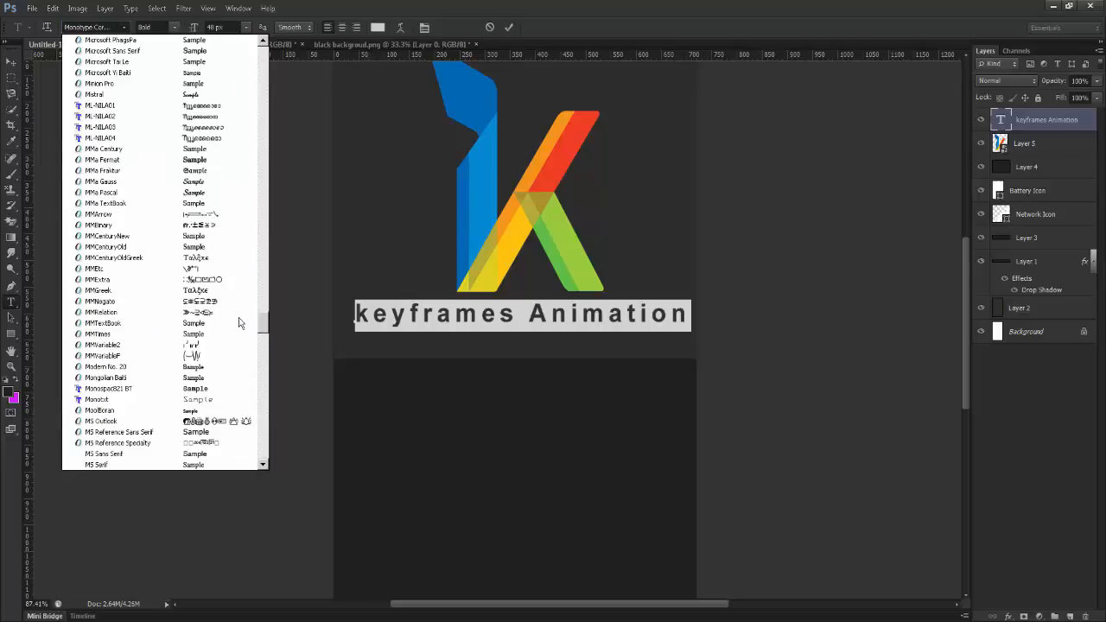
pyautogui.scroll(-4, 240, 323)
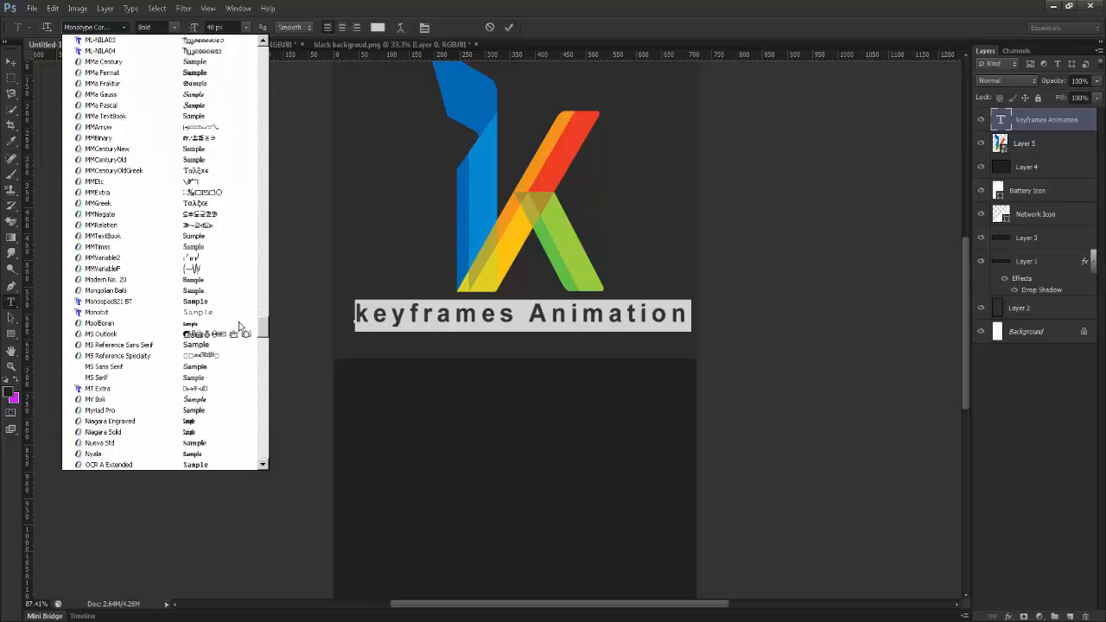
pyautogui.moveTo(239, 327); pyautogui.dragTo(239, 313)
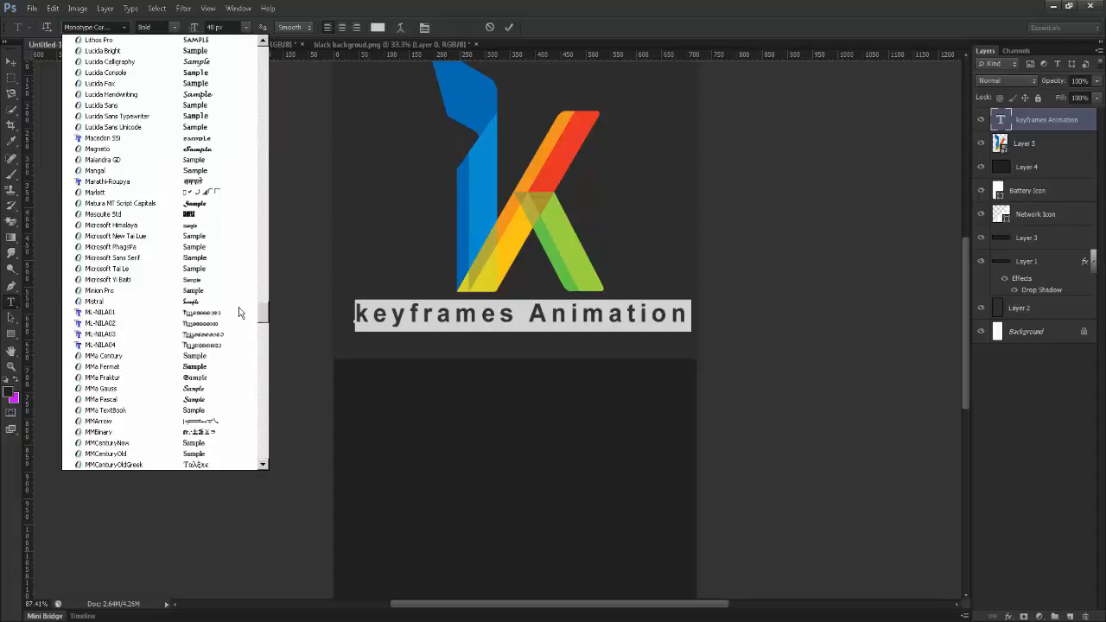
pyautogui.scroll(4, 239, 312)
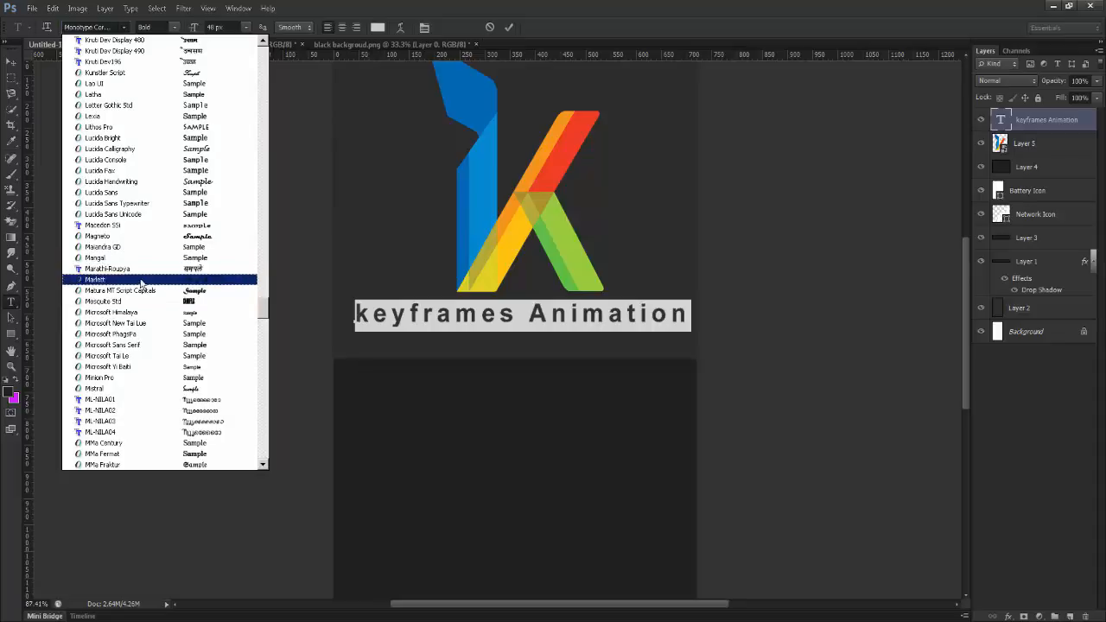
pyautogui.scroll(-5, 120, 341)
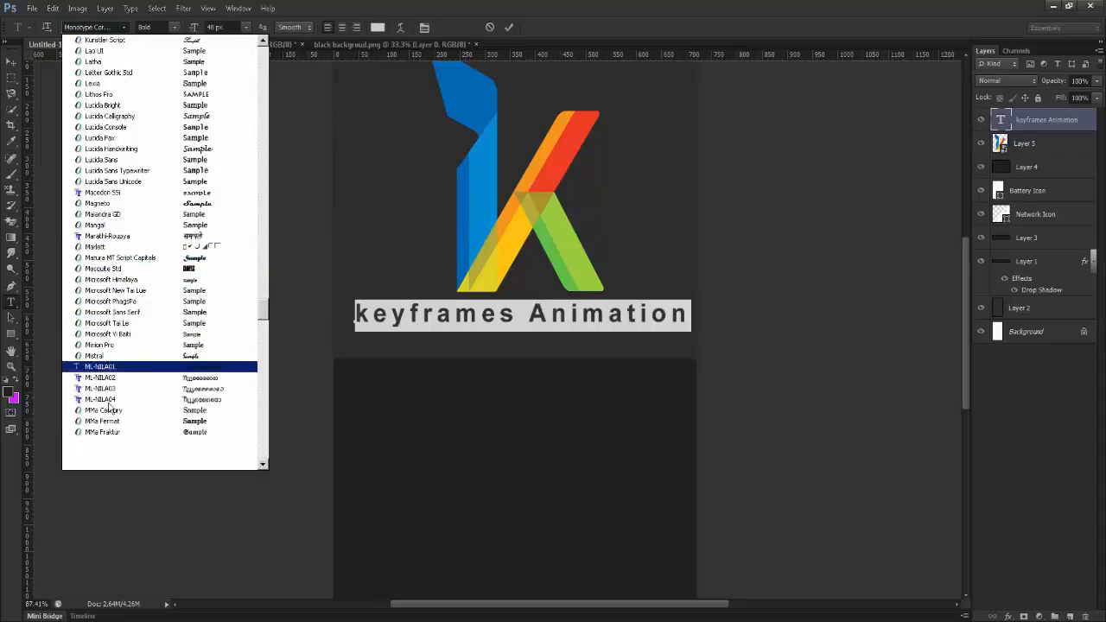
pyautogui.scroll(-4, 120, 347)
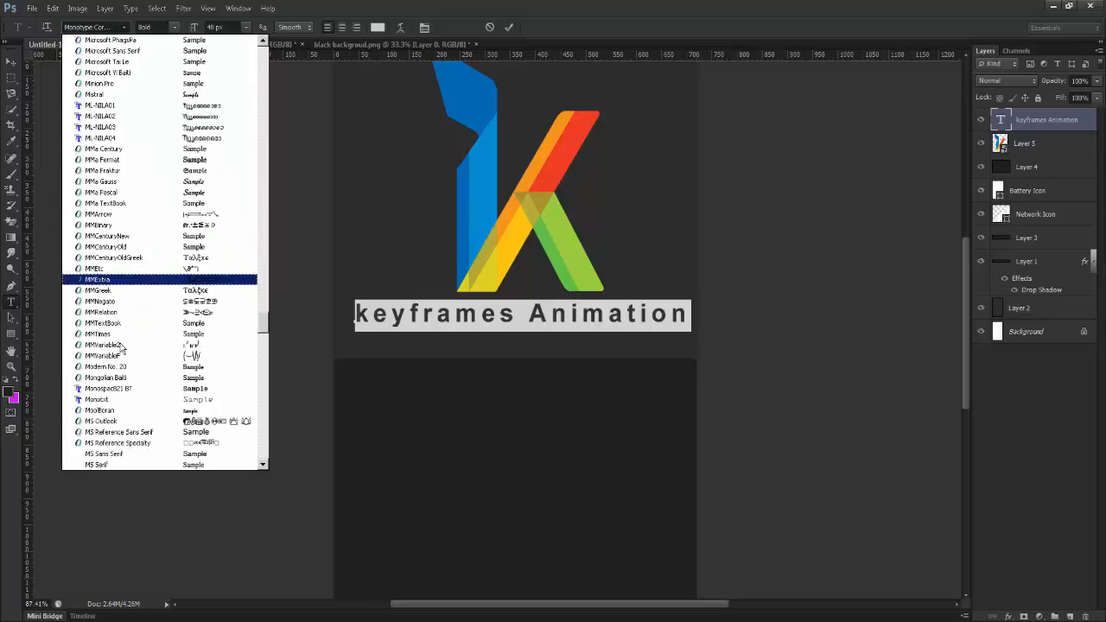
pyautogui.scroll(-4, 121, 346)
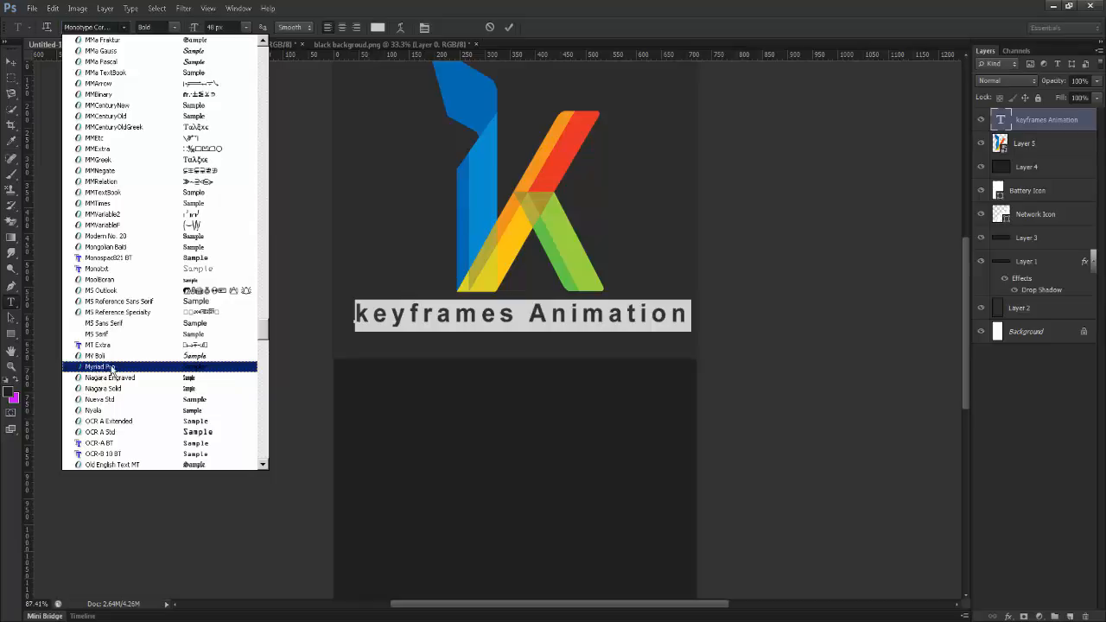
pyautogui.click(100, 367)
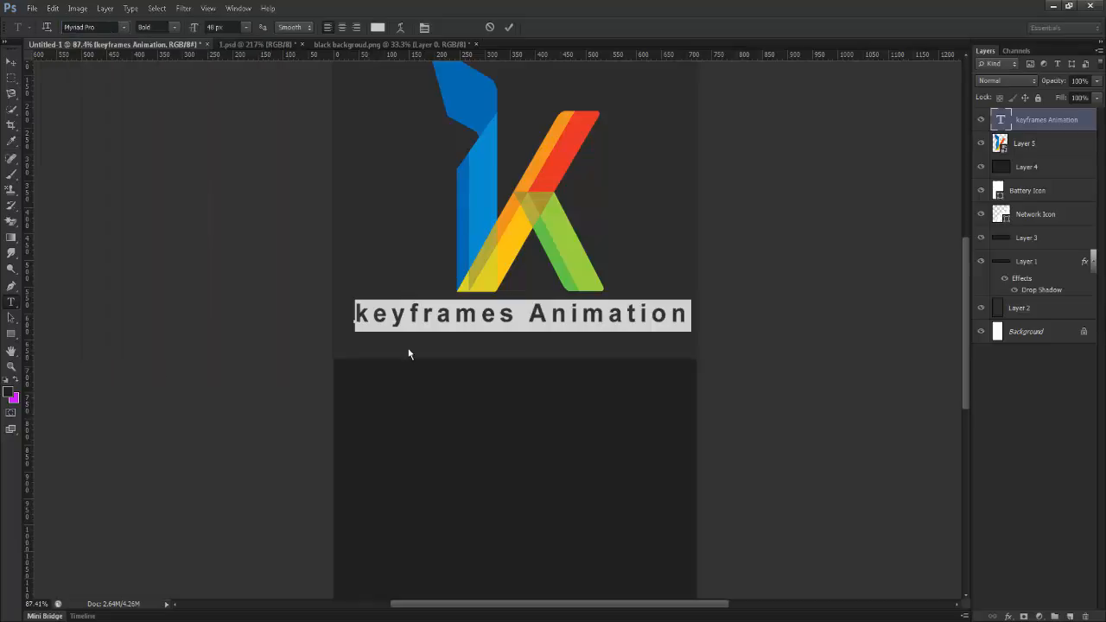
pyautogui.click(10, 64)
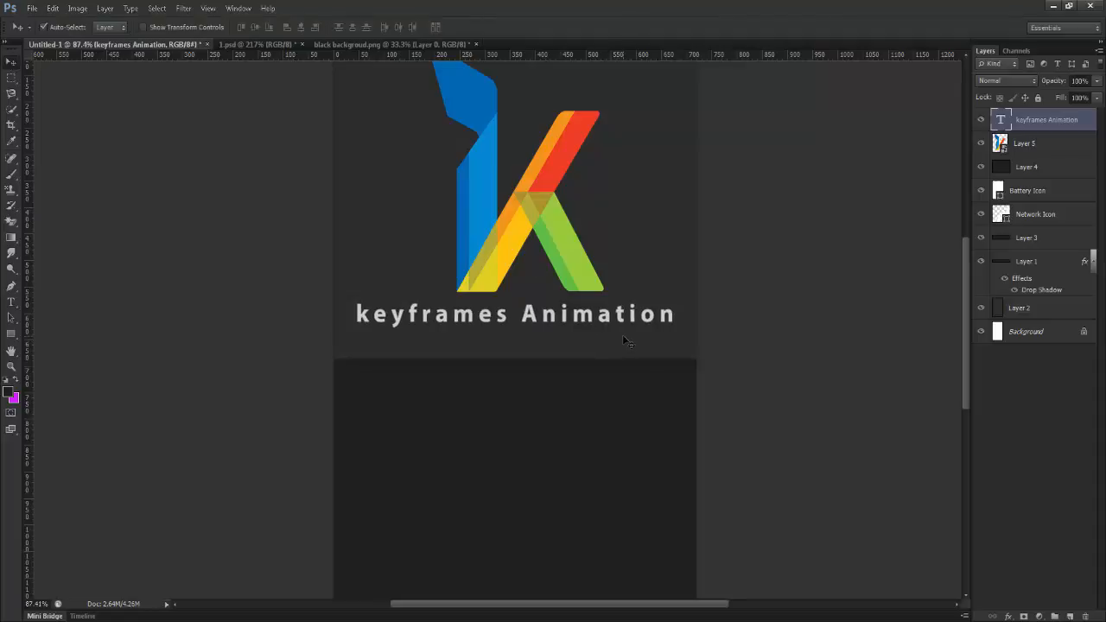
# Replace the lowercase first letter of the text beneath the logo with a capital K so it reads "Keyframes Animation"
pyautogui.scroll(-3, 623, 333)
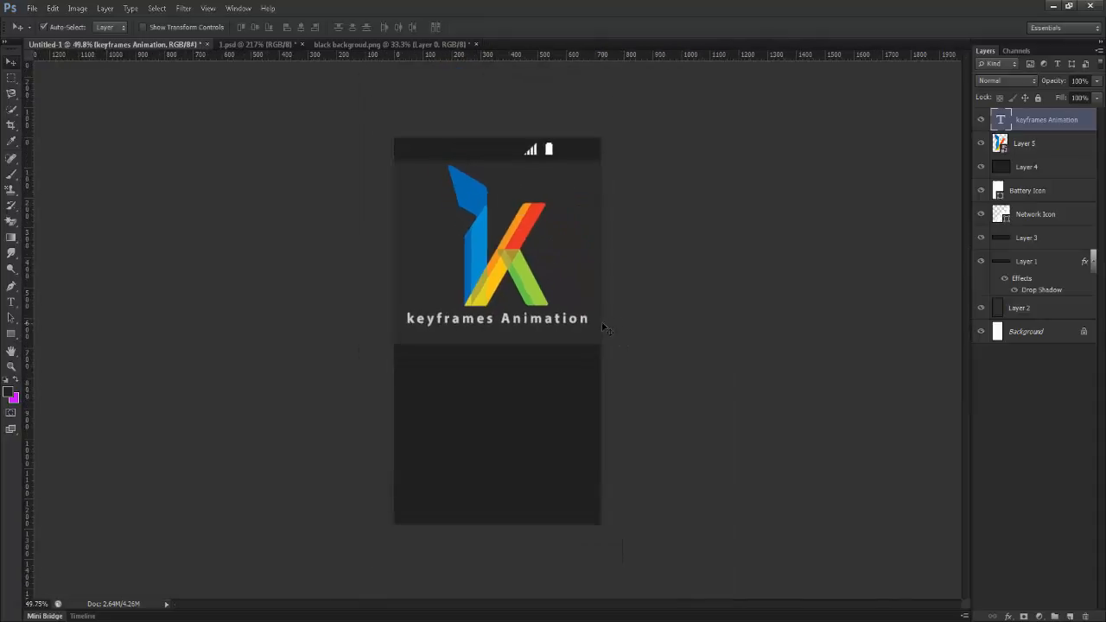
pyautogui.scroll(3, 601, 320)
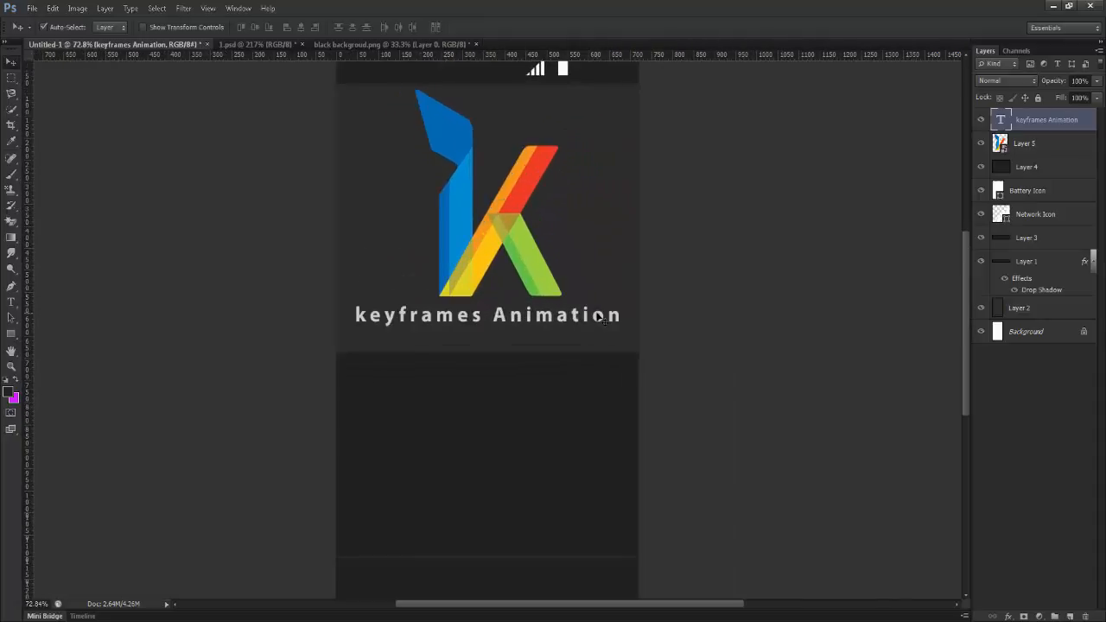
pyautogui.scroll(2, 339, 237)
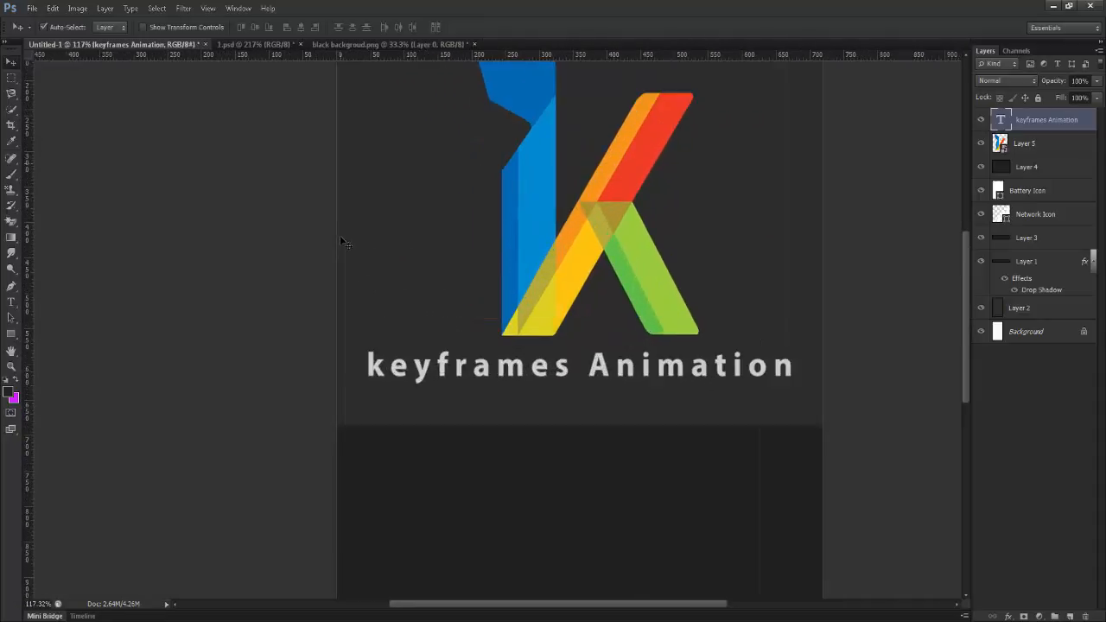
pyautogui.click(11, 301)
pyautogui.click(390, 366)
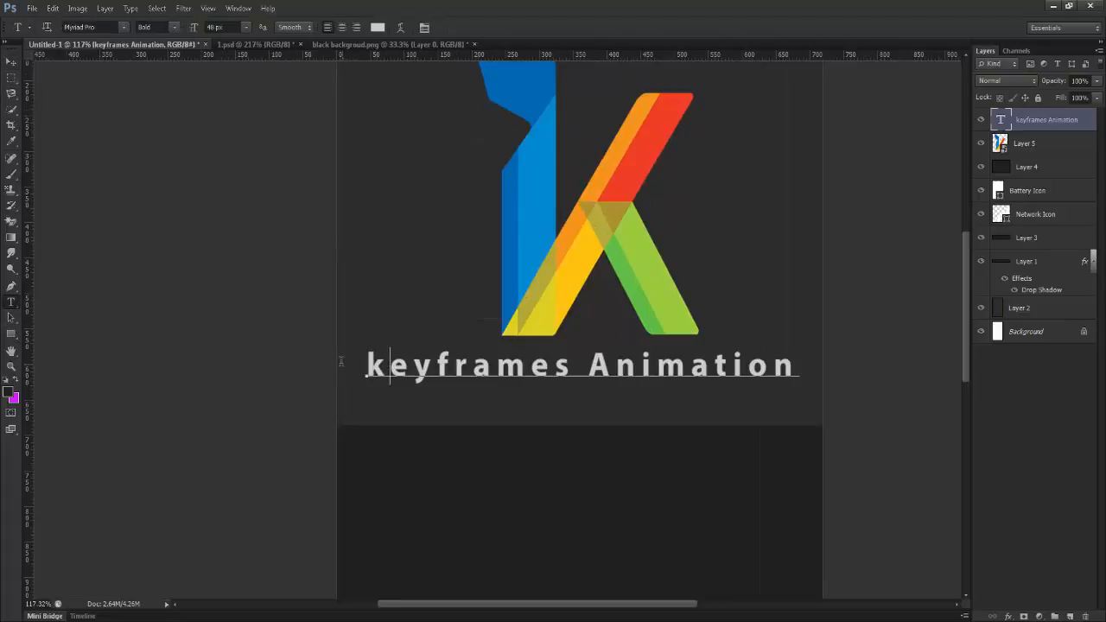
pyautogui.moveTo(390, 366); pyautogui.dragTo(344, 368)
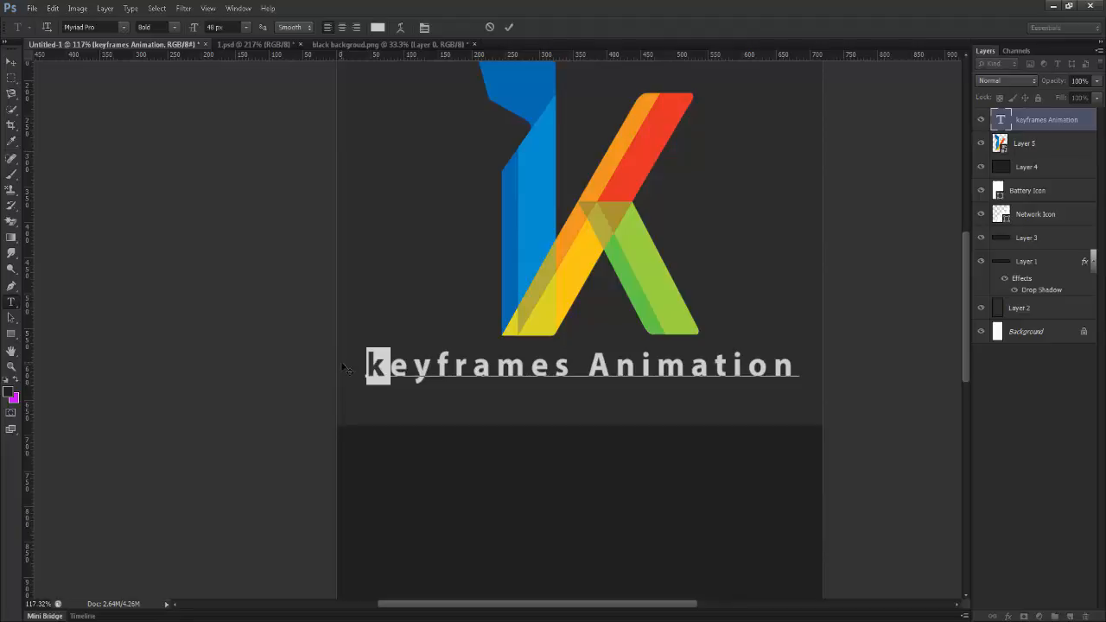
pyautogui.write('K')
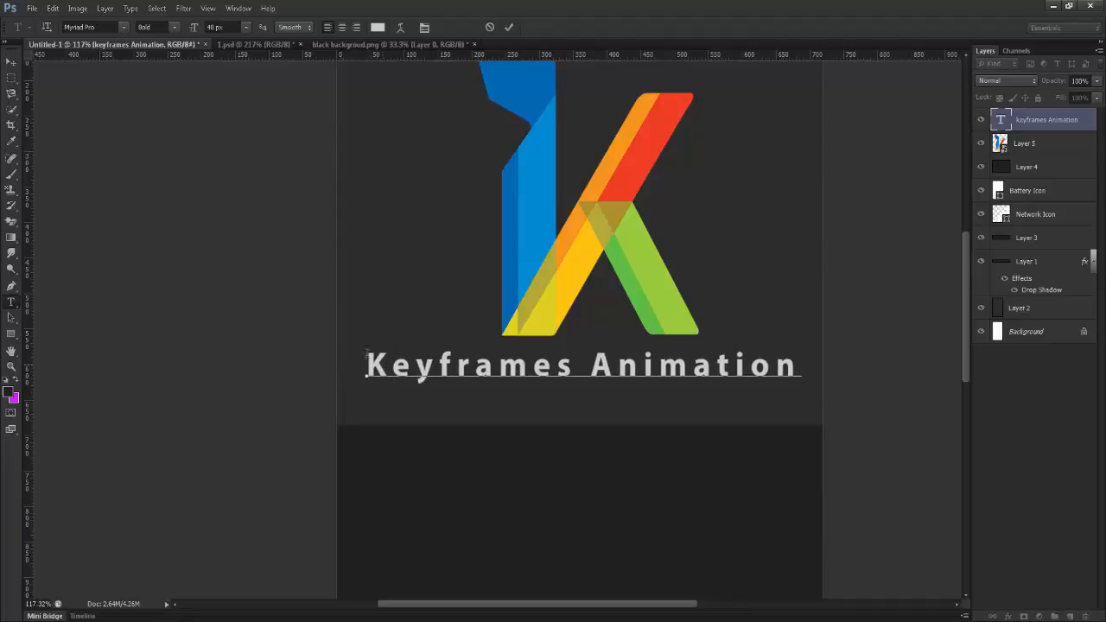
pyautogui.click(12, 61)
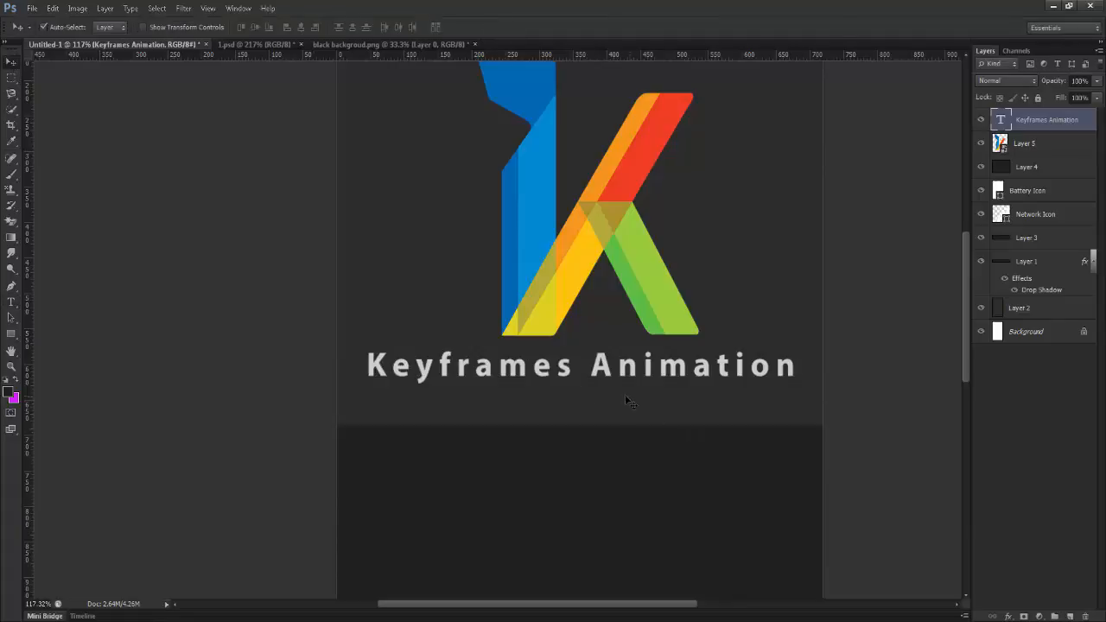
# Try the "Keyframes Animation" text at 60 px, and set its size back to 48 px
pyautogui.scroll(-1, 600, 396)
pyautogui.scroll(1, 603, 399)
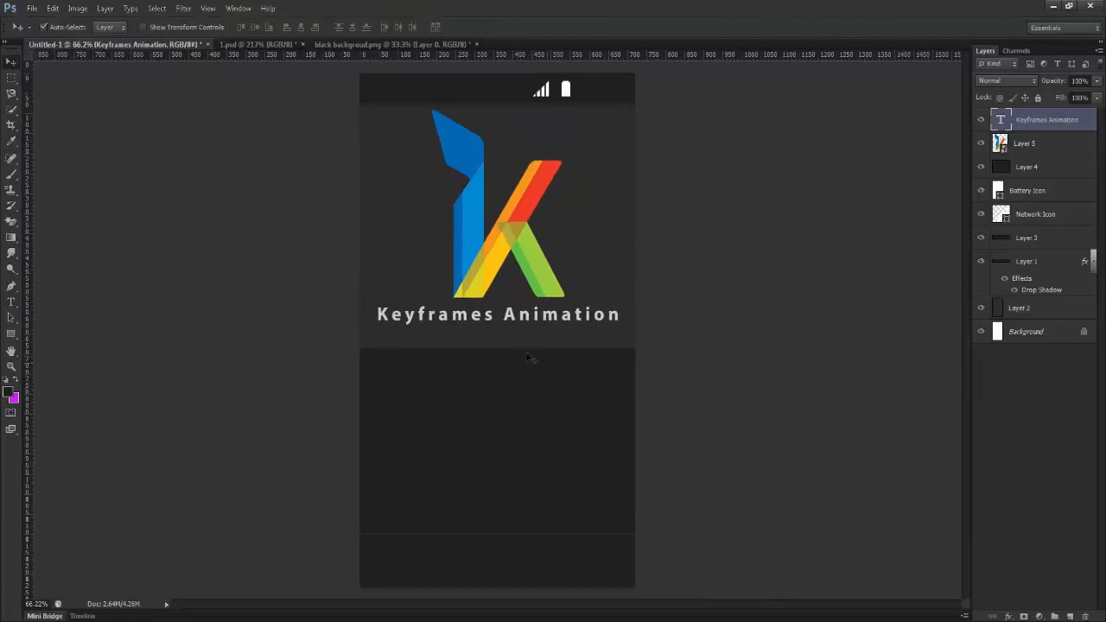
pyautogui.scroll(1, 519, 344)
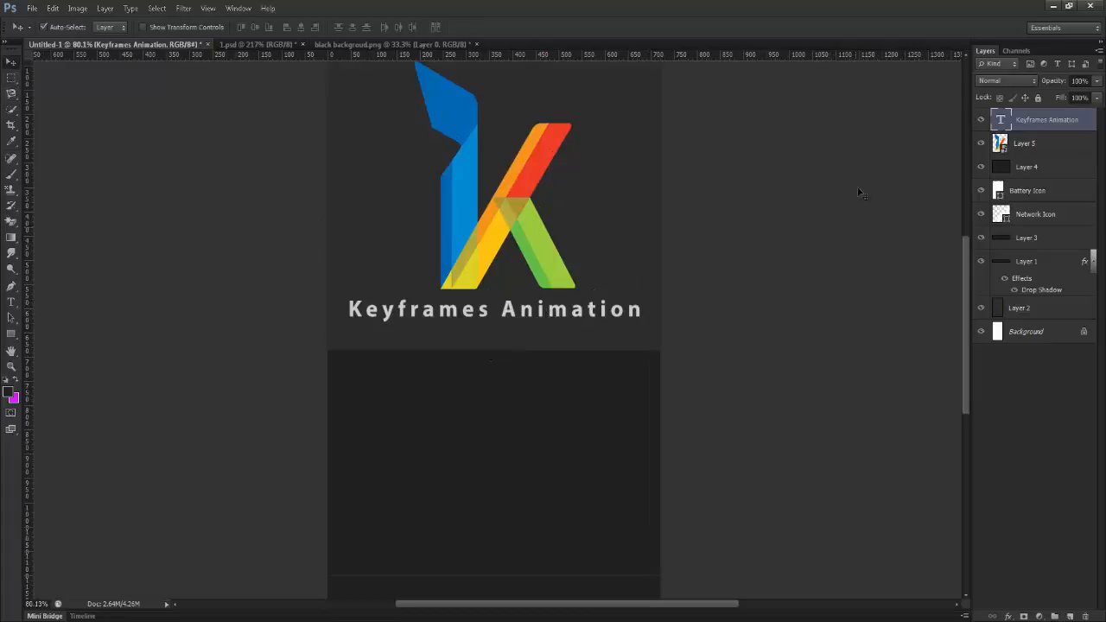
pyautogui.doubleClick(1006, 122)
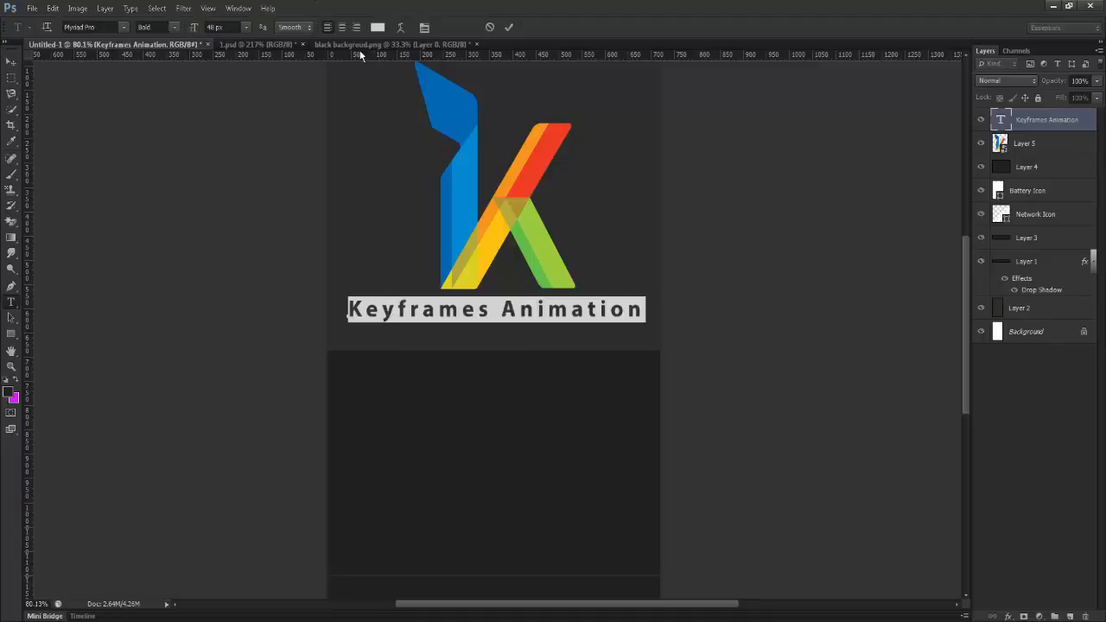
pyautogui.click(247, 28)
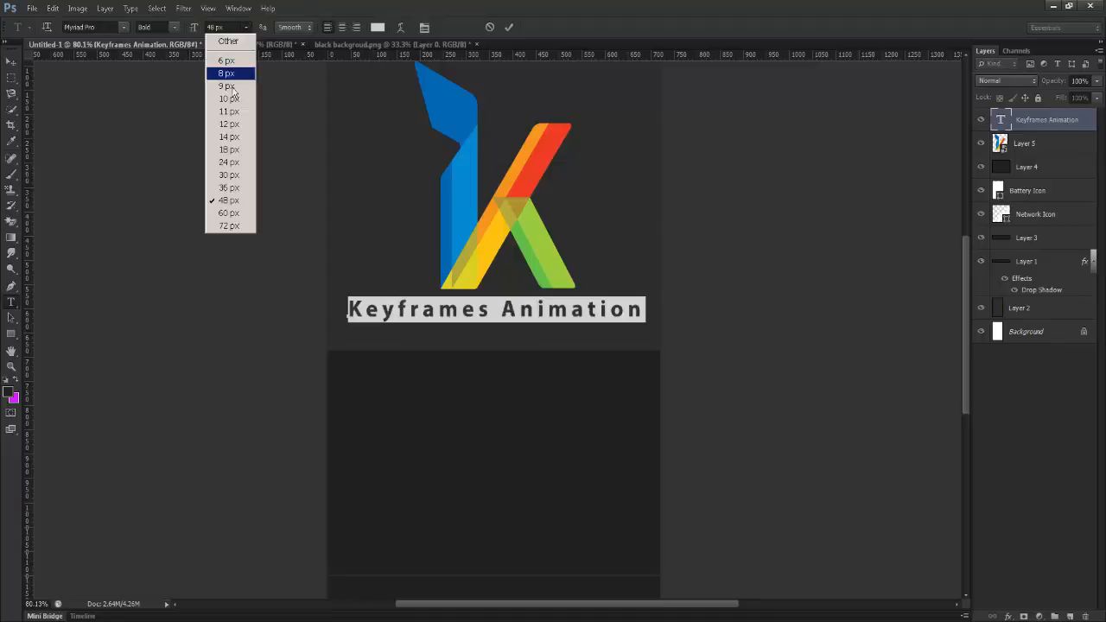
pyautogui.click(229, 213)
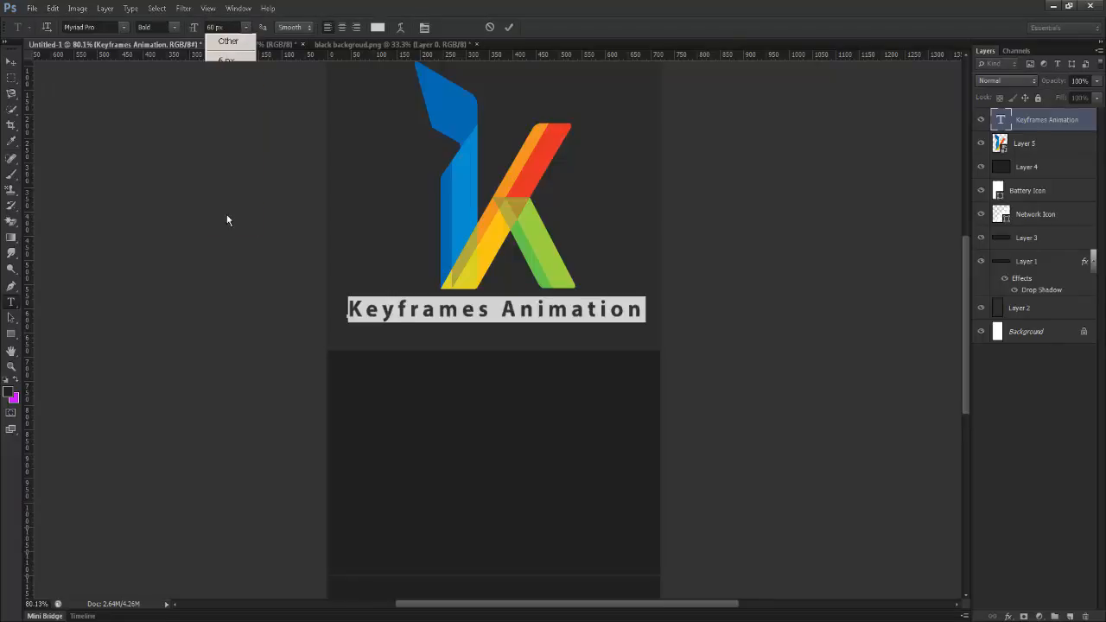
pyautogui.click(246, 28)
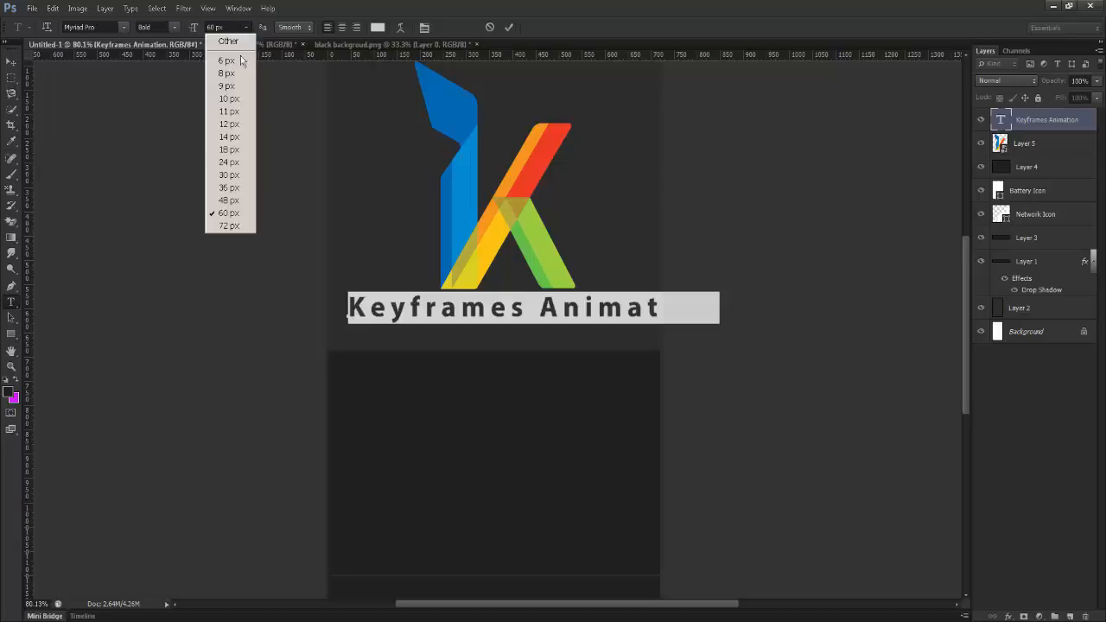
pyautogui.click(229, 206)
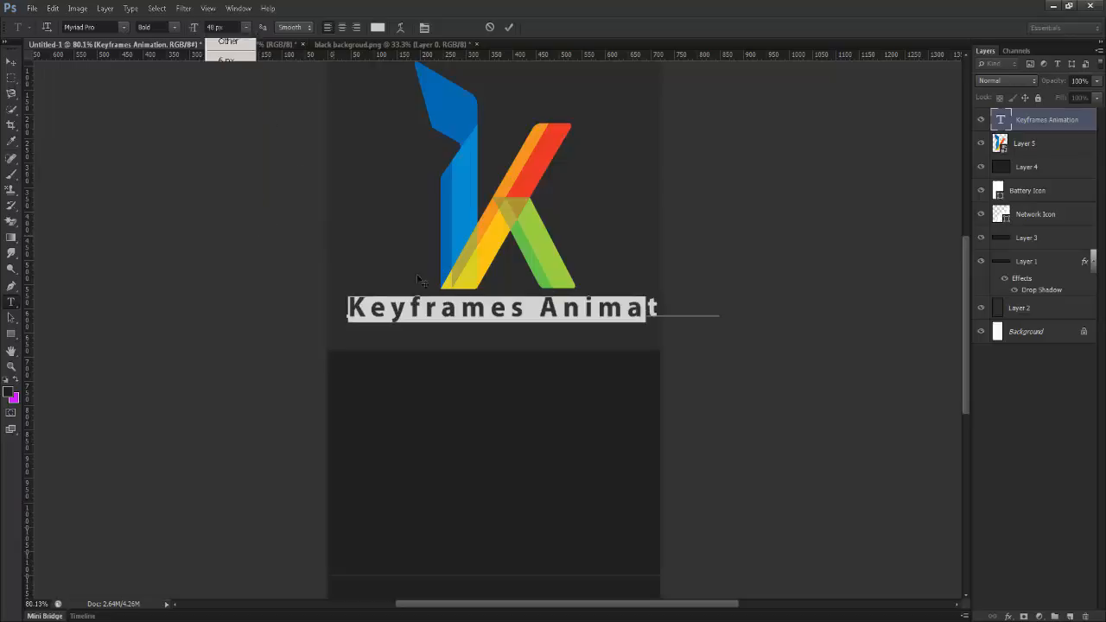
pyautogui.click(11, 62)
# Add the clock text "04:20" in the top bar and move it directly beside the battery icon
pyautogui.scroll(-2, 566, 303)
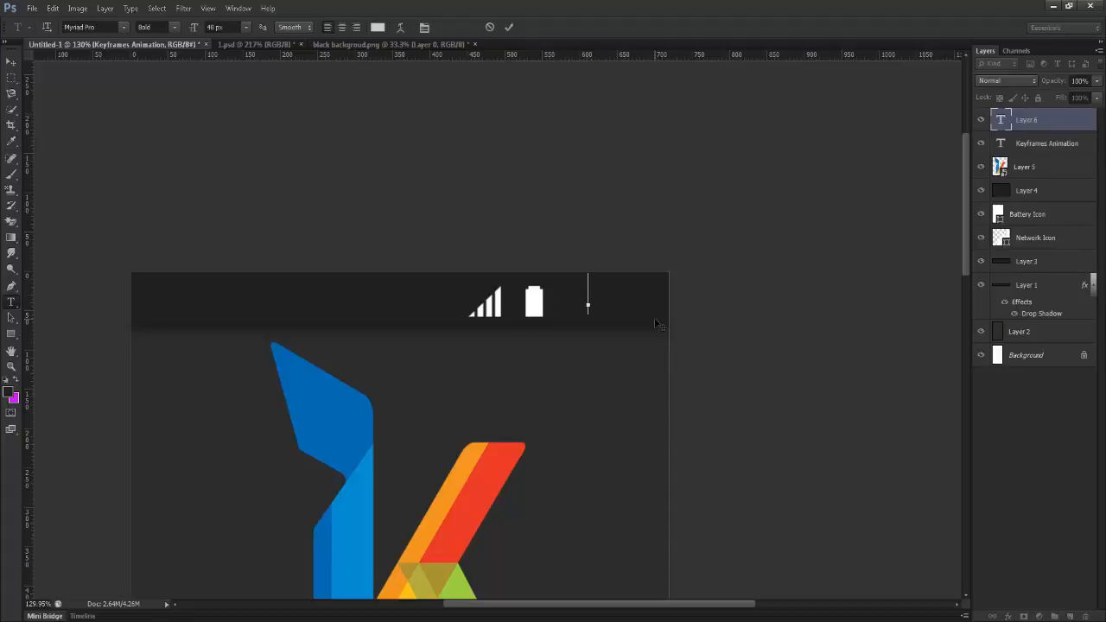
pyautogui.write('04:20')
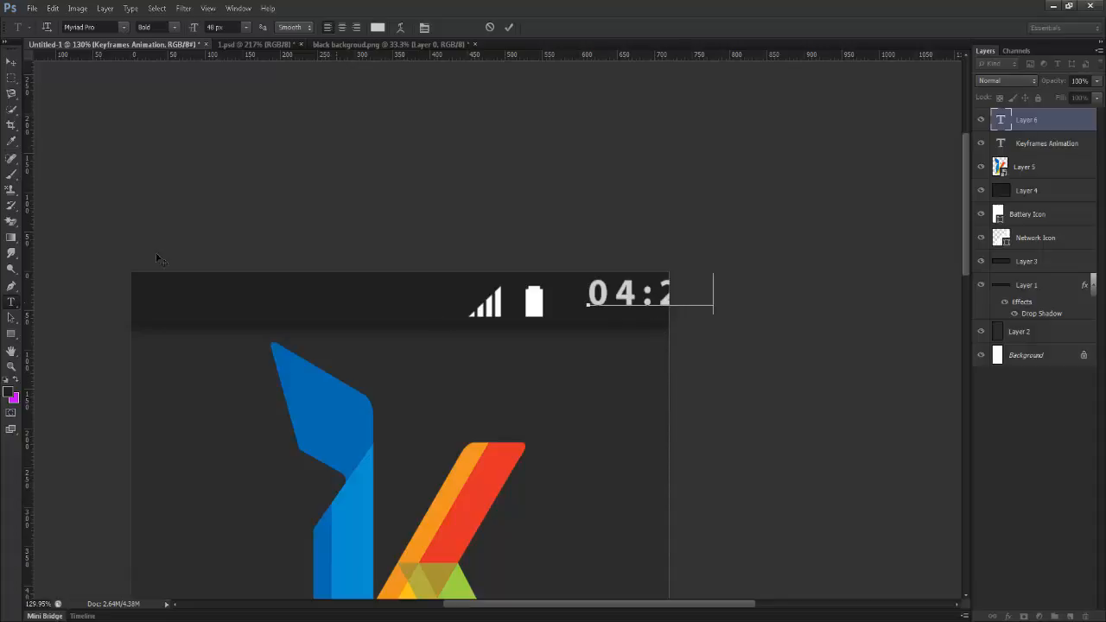
pyautogui.click(11, 62)
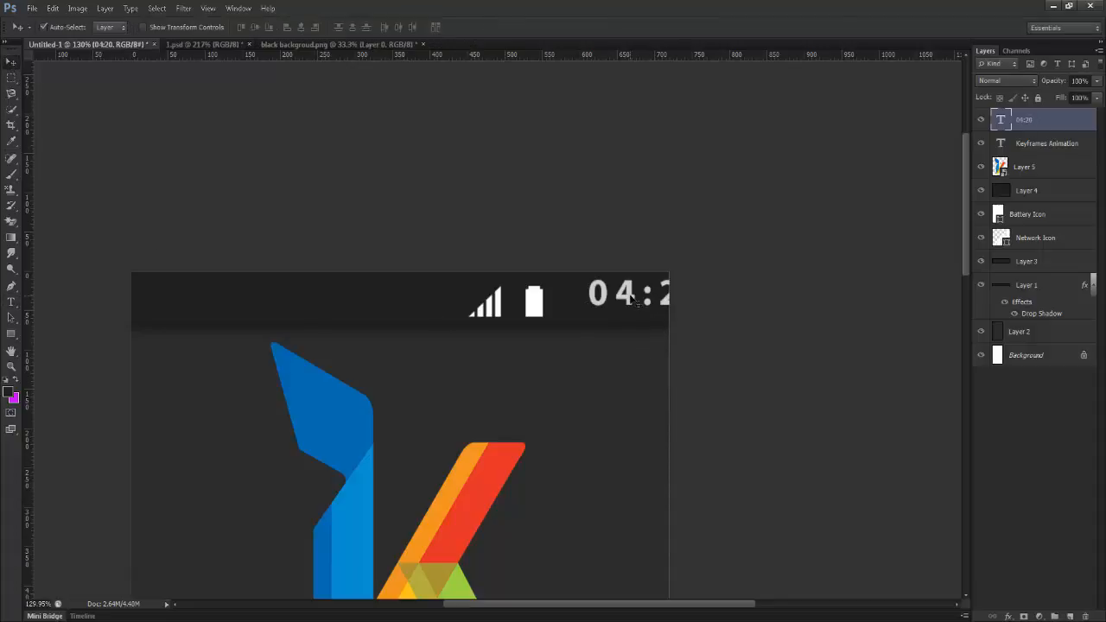
pyautogui.moveTo(628, 301); pyautogui.dragTo(592, 314)
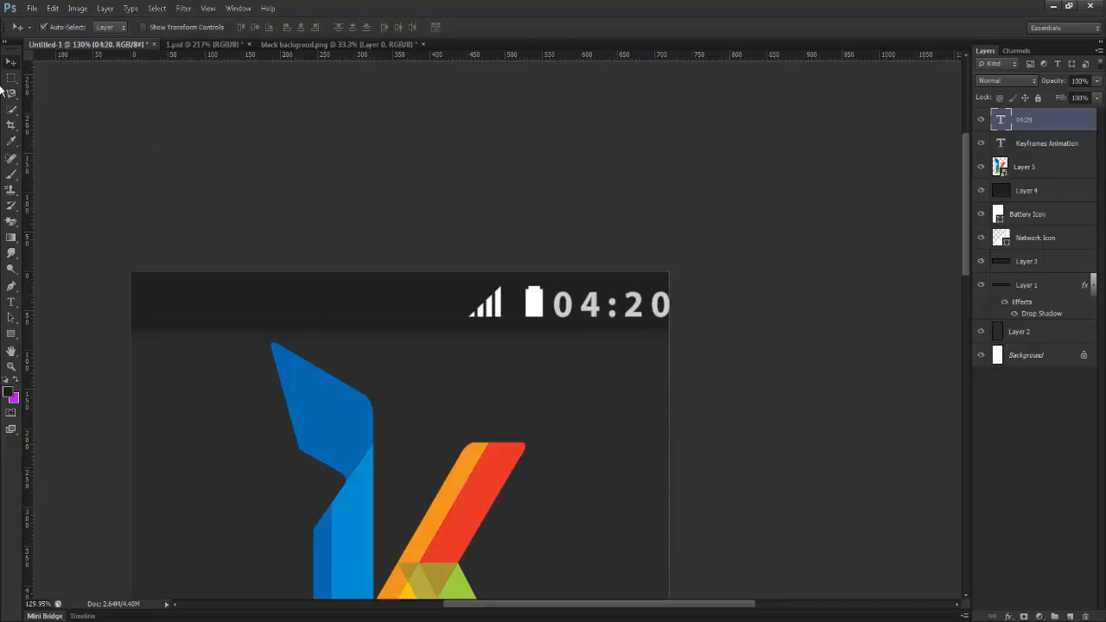
# Set the font size of the whole "04:20" clock text to 14 px
pyautogui.click(11, 302)
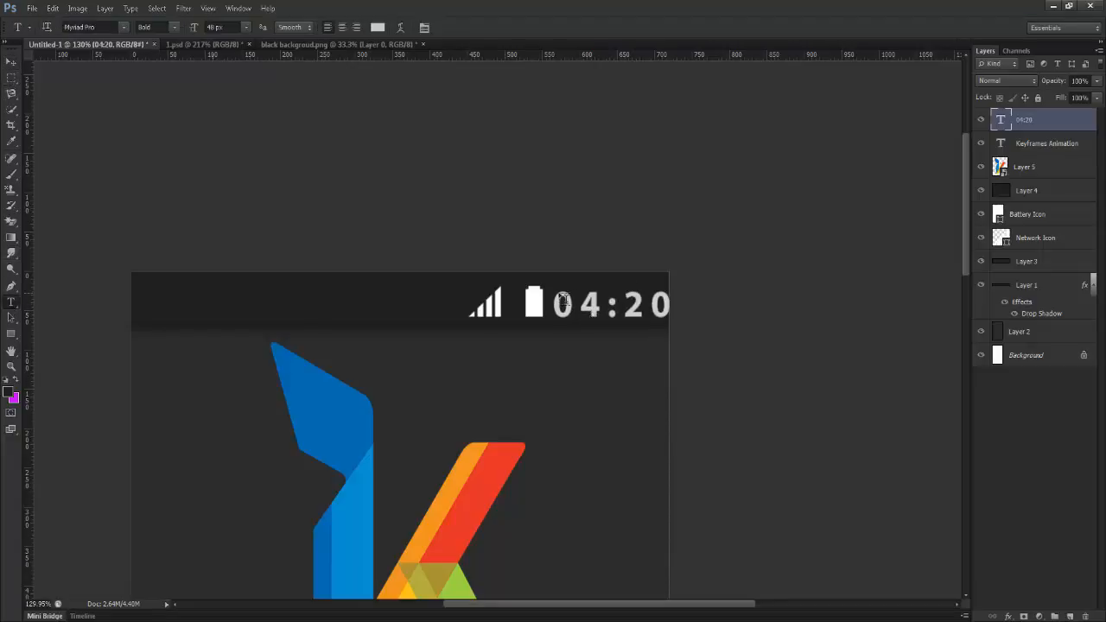
pyautogui.doubleClick(1001, 120)
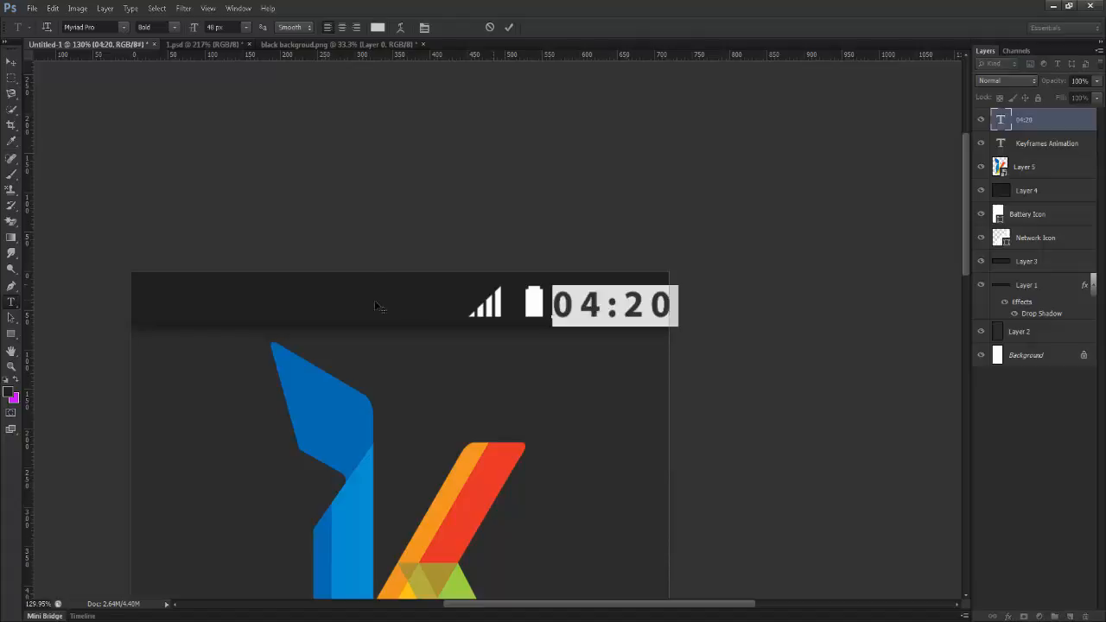
pyautogui.click(246, 27)
pyautogui.click(228, 137)
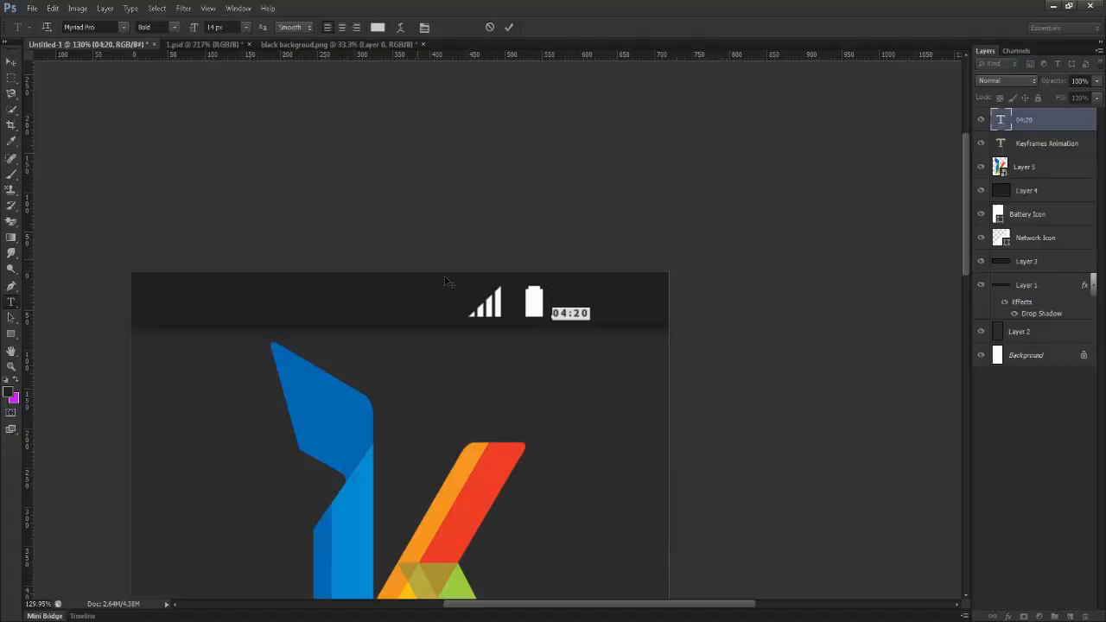
# Set the "04:20" clock text to 24 px and move it slightly right, away from the battery icon
pyautogui.click(246, 26)
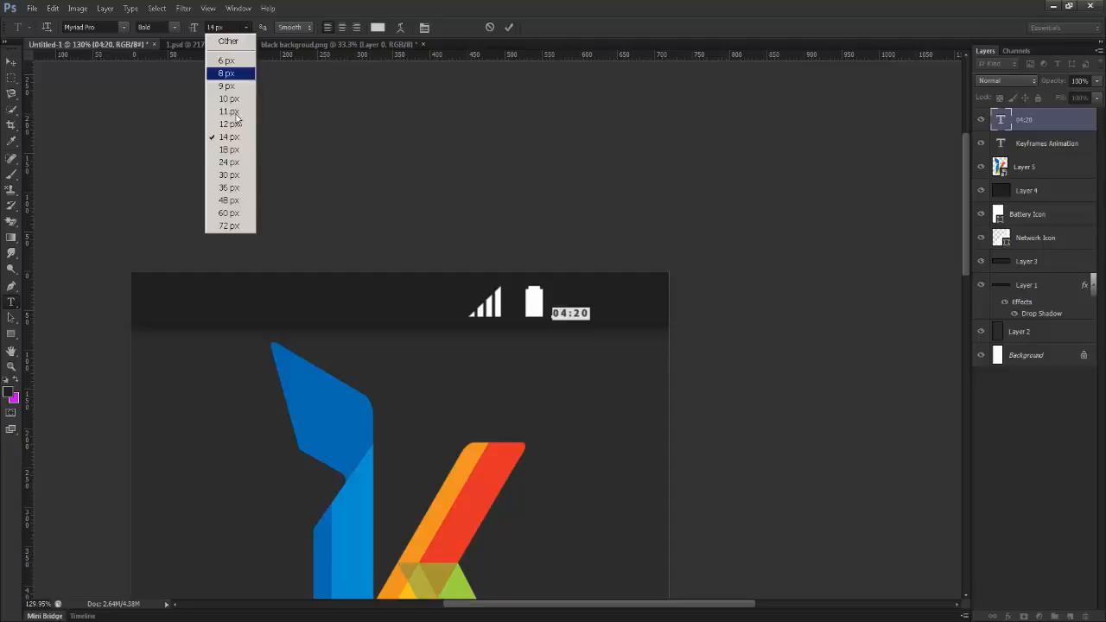
pyautogui.click(229, 161)
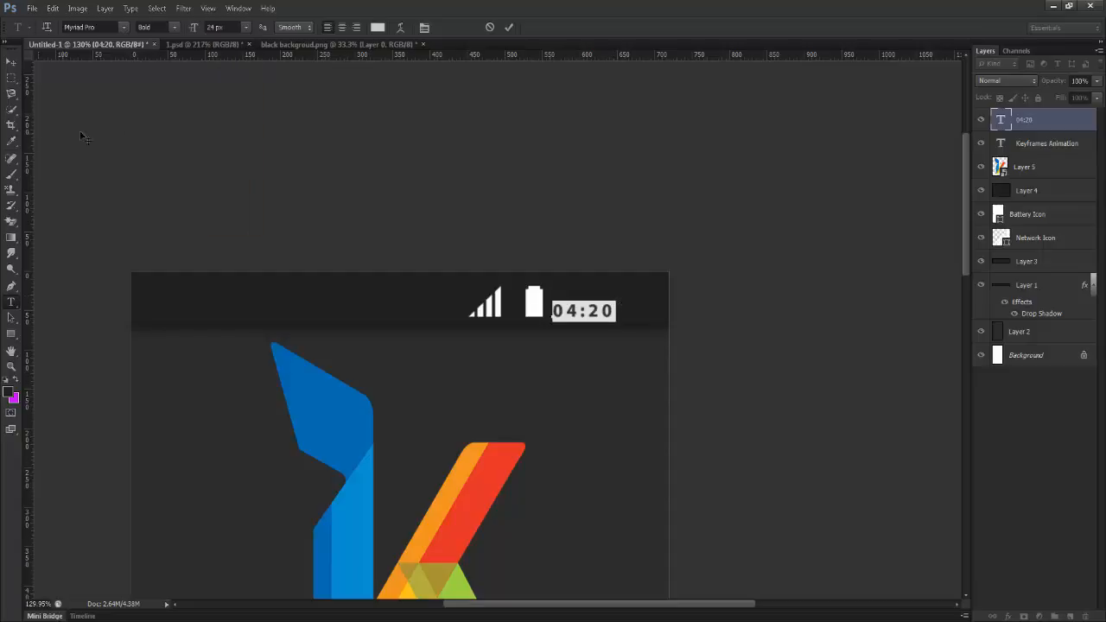
pyautogui.click(11, 61)
pyautogui.moveTo(596, 316); pyautogui.dragTo(626, 316)
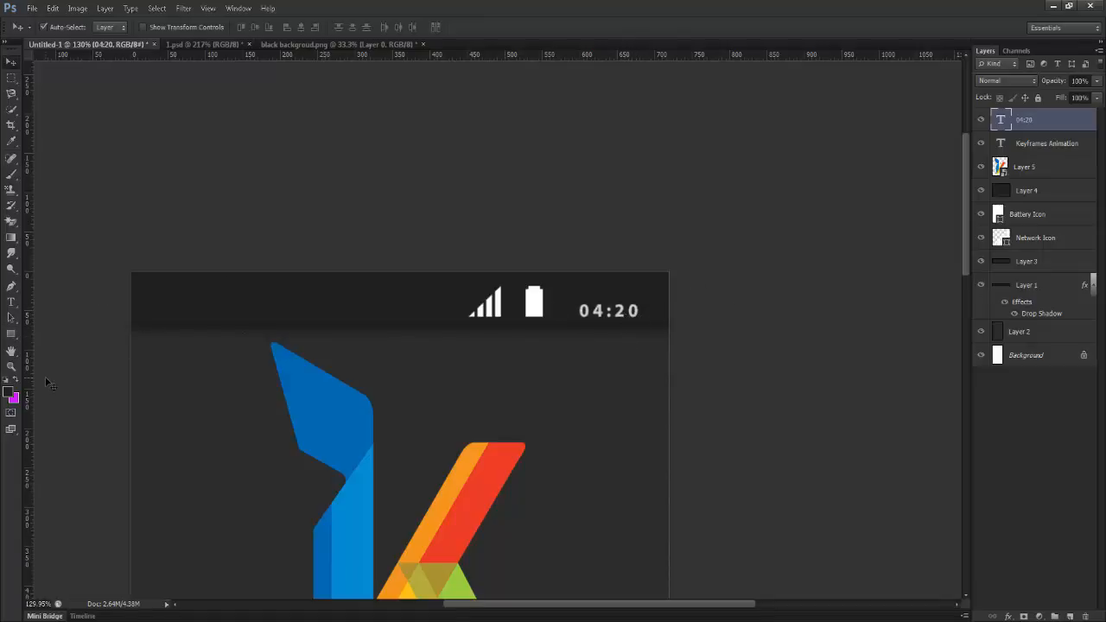
# Append " PM" to the "04:20" clock text and set the size of "PM" to 18 px
pyautogui.click(11, 301)
pyautogui.click(657, 315)
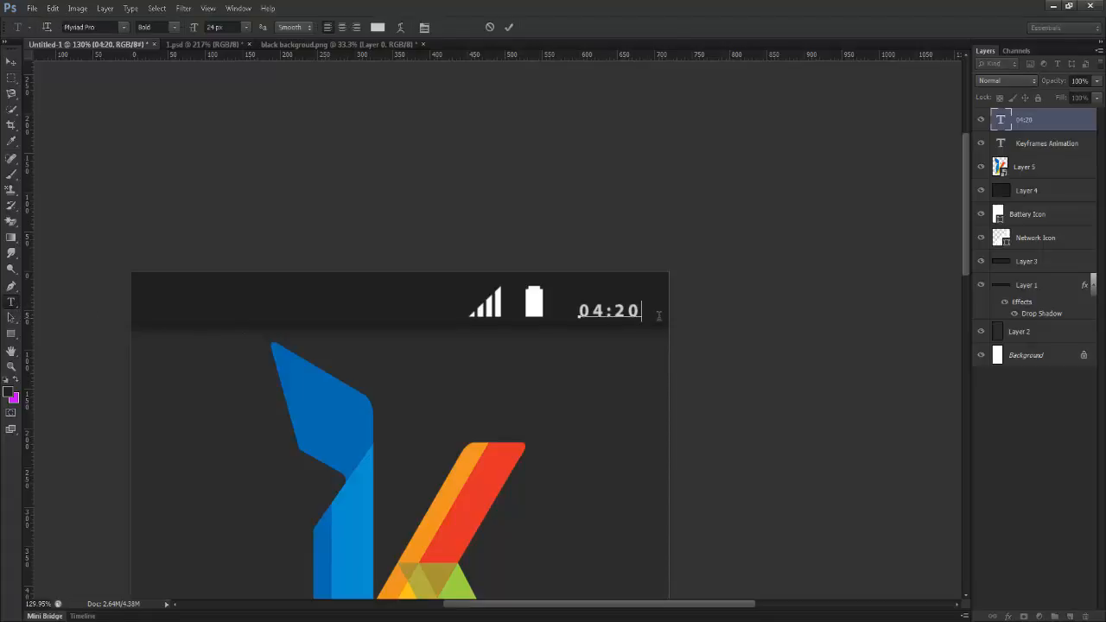
pyautogui.write('p')
pyautogui.press('BackSpace')
pyautogui.press('BackSpace')
pyautogui.write('0 PM')
pyautogui.moveTo(683, 310); pyautogui.dragTo(649, 309)
pyautogui.click(246, 28)
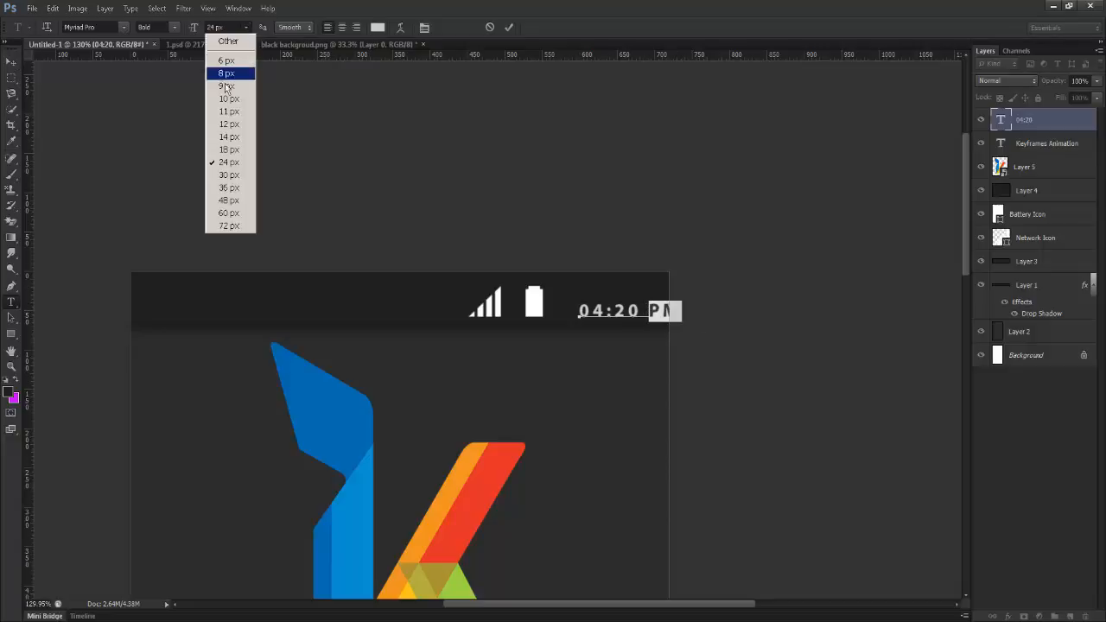
pyautogui.click(227, 151)
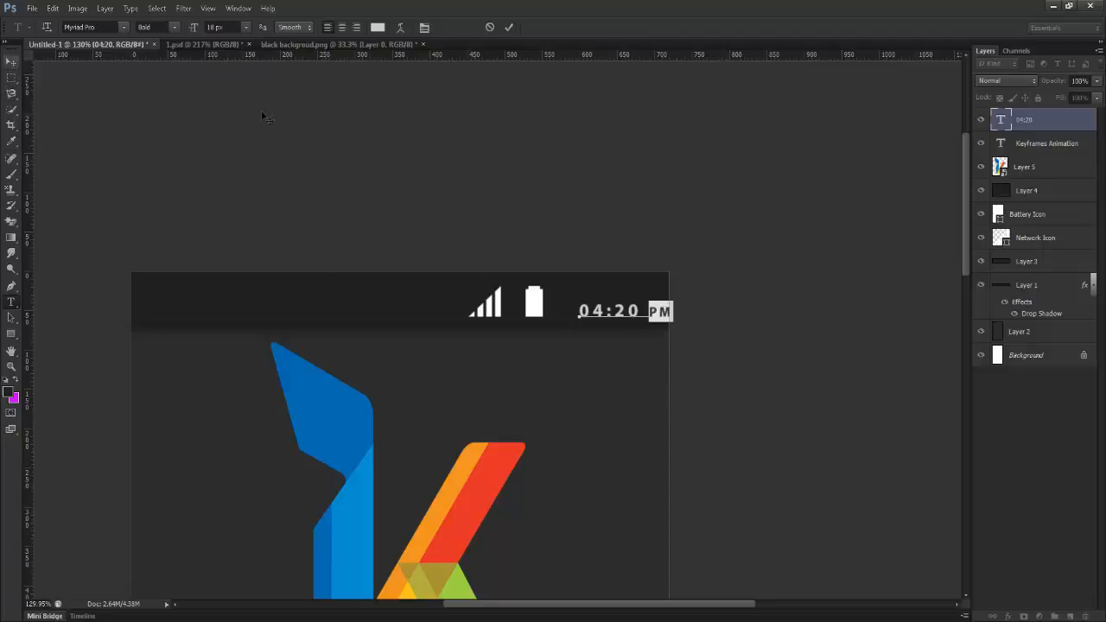
# Try a tracking of -240 and a vertical scale of 62% on the "PM" part of the clock text
pyautogui.click(424, 27)
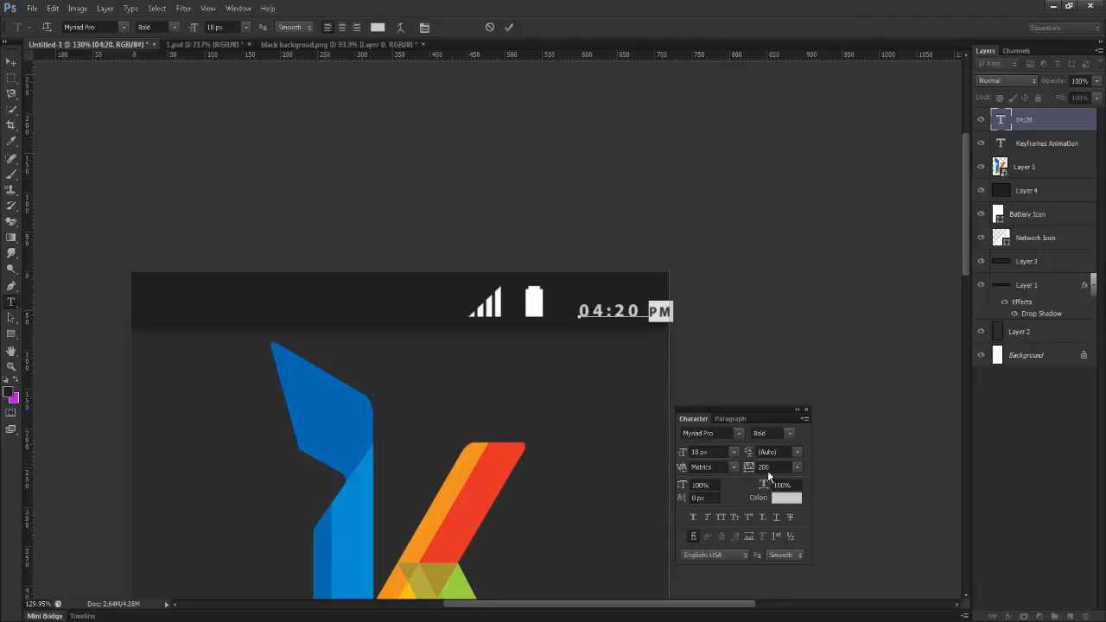
pyautogui.moveTo(749, 468)
pyautogui.mouseDown()
pyautogui.moveTo(730, 469)
pyautogui.moveTo(749, 468)
pyautogui.mouseUp()
pyautogui.moveTo(683, 487); pyautogui.dragTo(660, 492)
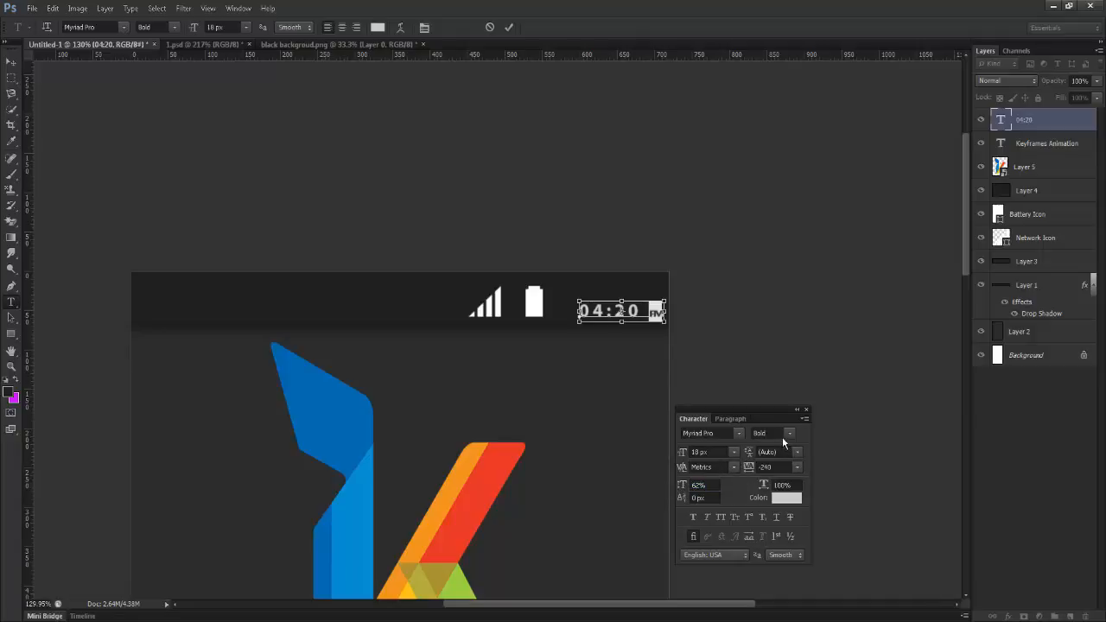
pyautogui.click(805, 411)
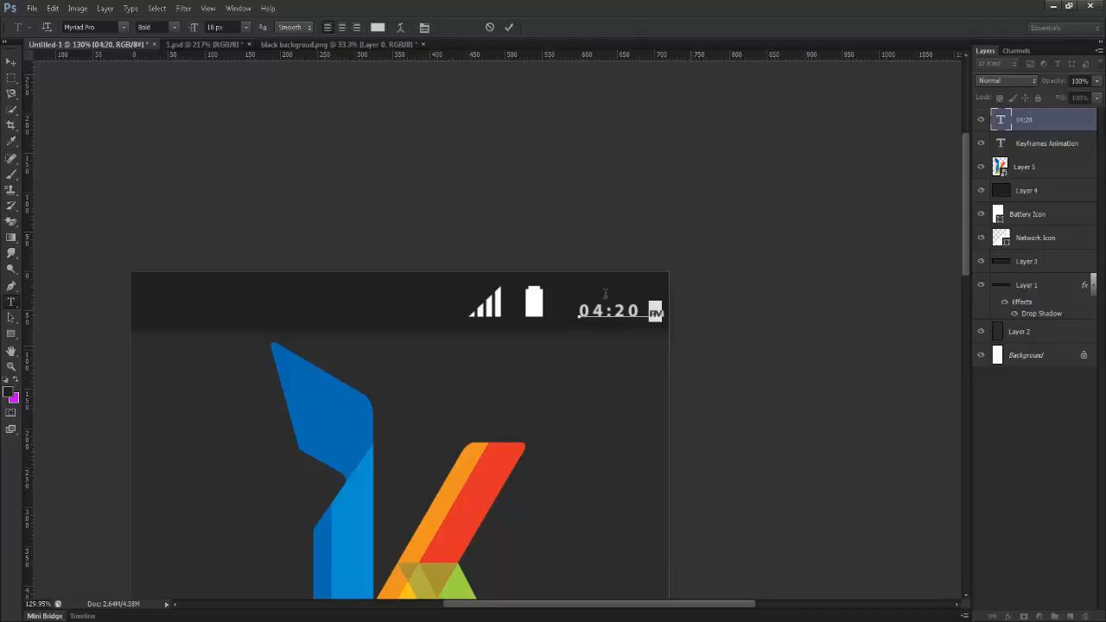
pyautogui.hotkey('ctrl', 'a')
pyautogui.click(11, 61)
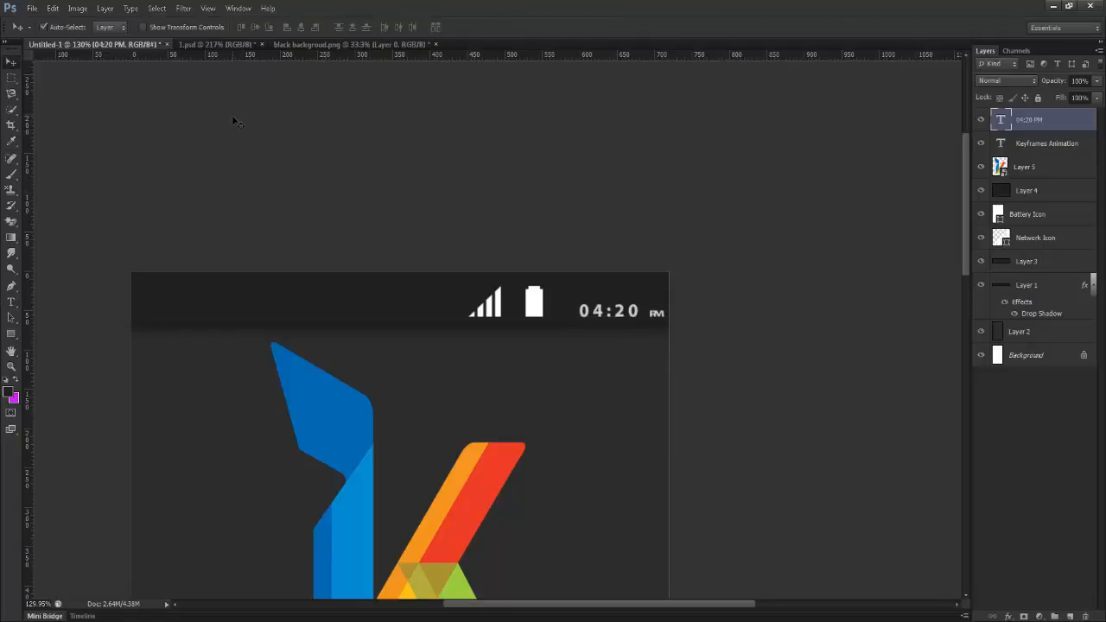
# Restore the "PM" characters to a tracking of 200 and a vertical scale of 100%
pyautogui.click(12, 302)
pyautogui.doubleClick(659, 313)
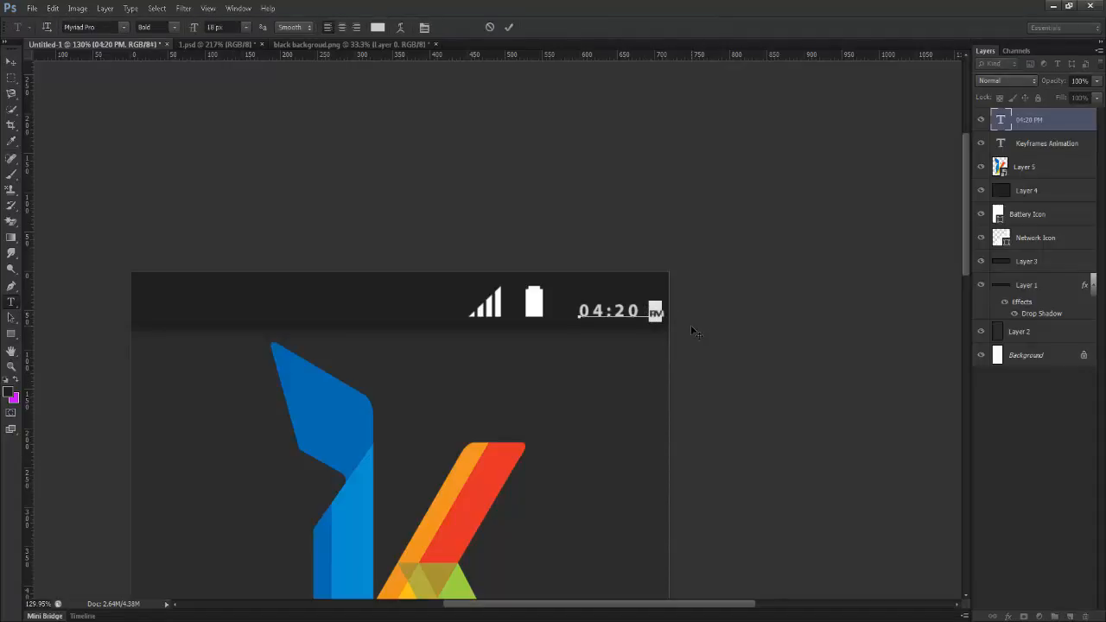
pyautogui.press('BackSpace')
pyautogui.moveTo(662, 313); pyautogui.dragTo(650, 313)
pyautogui.click(424, 27)
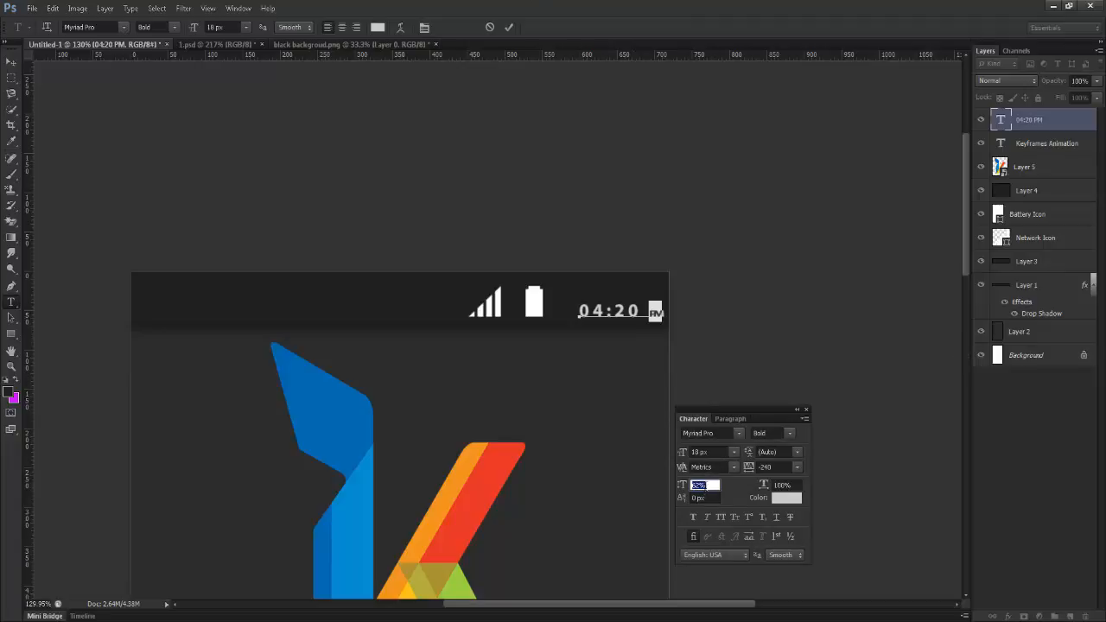
pyautogui.write('200')
pyautogui.click(761, 468)
pyautogui.write('200')
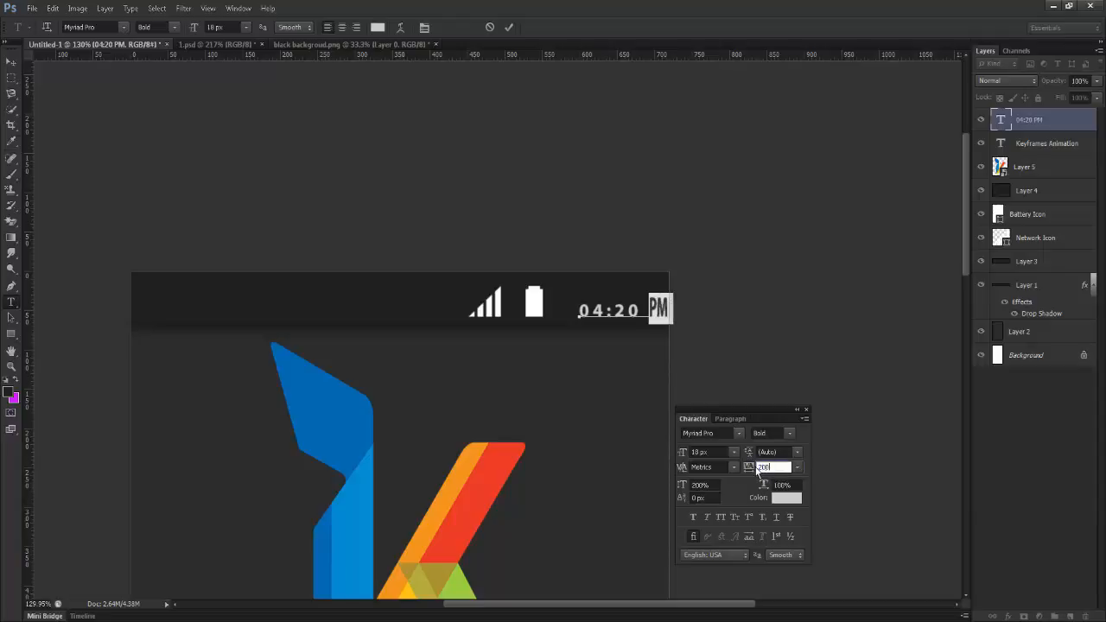
pyautogui.click(710, 485)
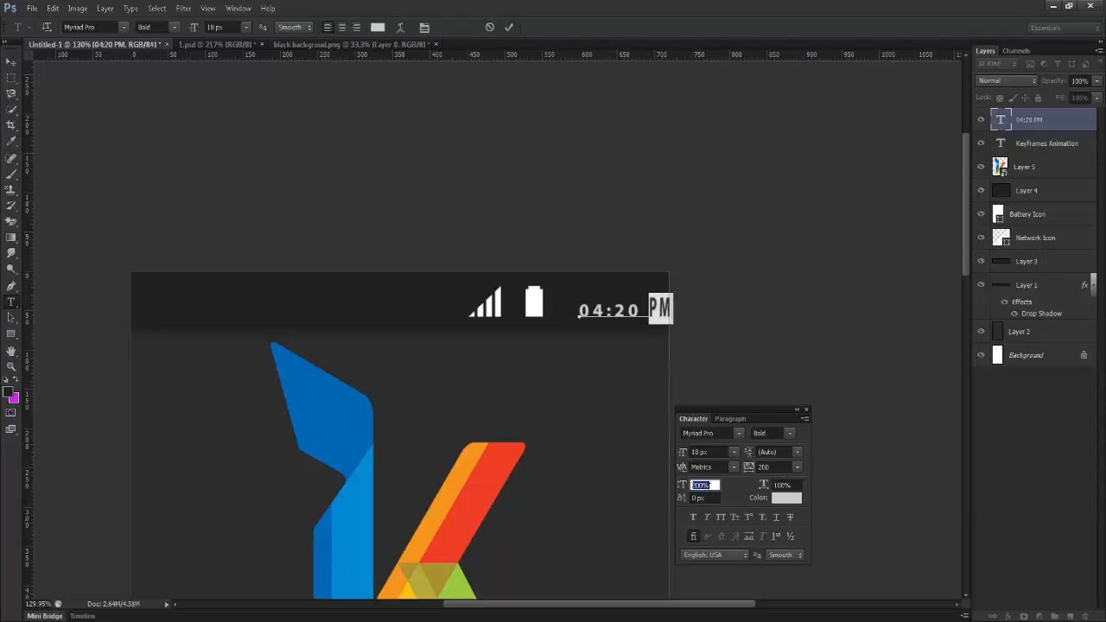
pyautogui.write('100')
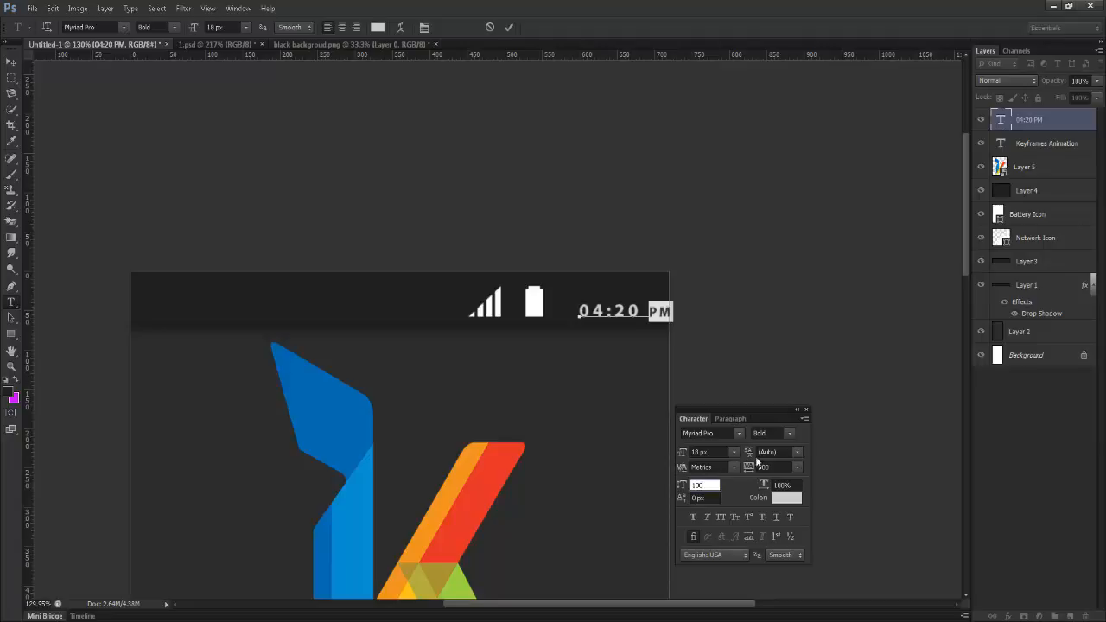
# Move the "04:20 PM" clock text slightly left so that it fits inside the top bar
pyautogui.click(12, 63)
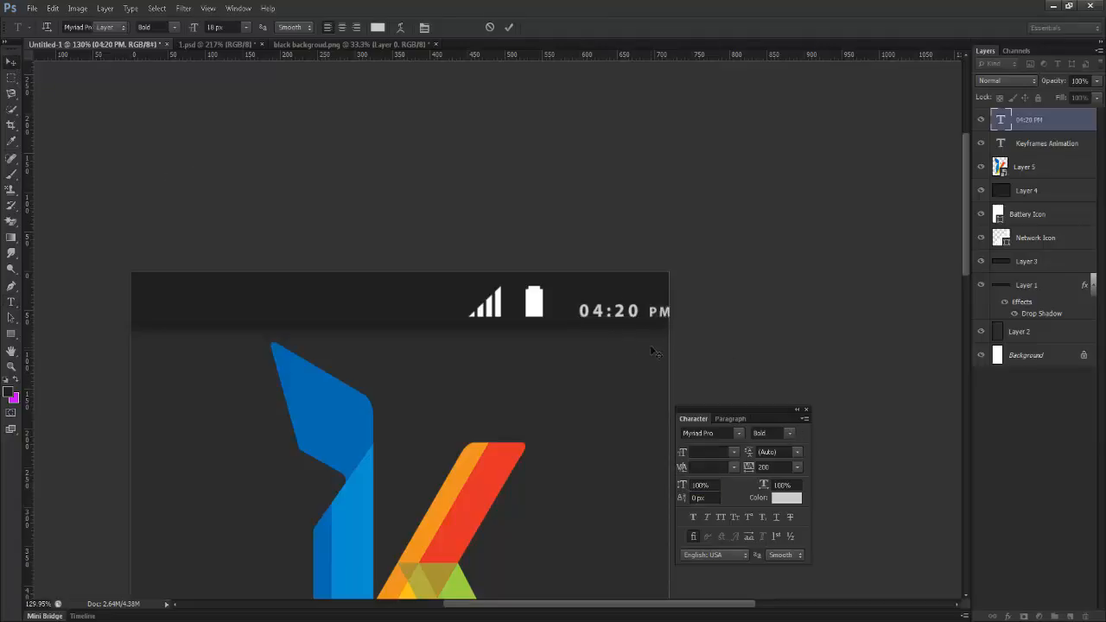
pyautogui.moveTo(660, 313); pyautogui.dragTo(653, 313)
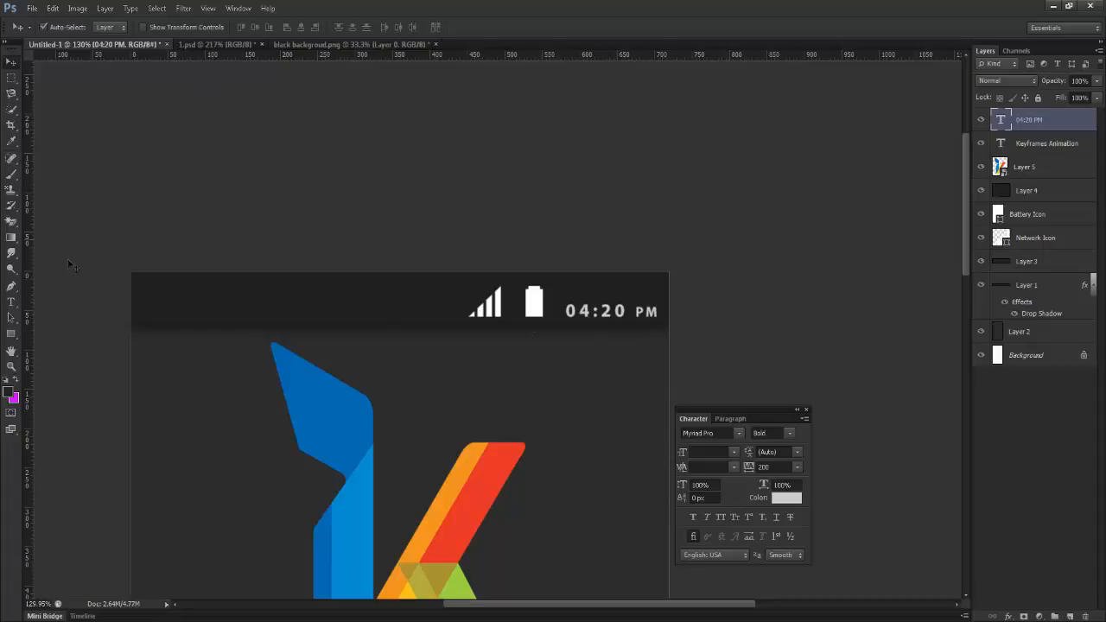
# Set the baseline shift of "PM" in the clock text to 1 px and its font size to 14 px
pyautogui.click(11, 302)
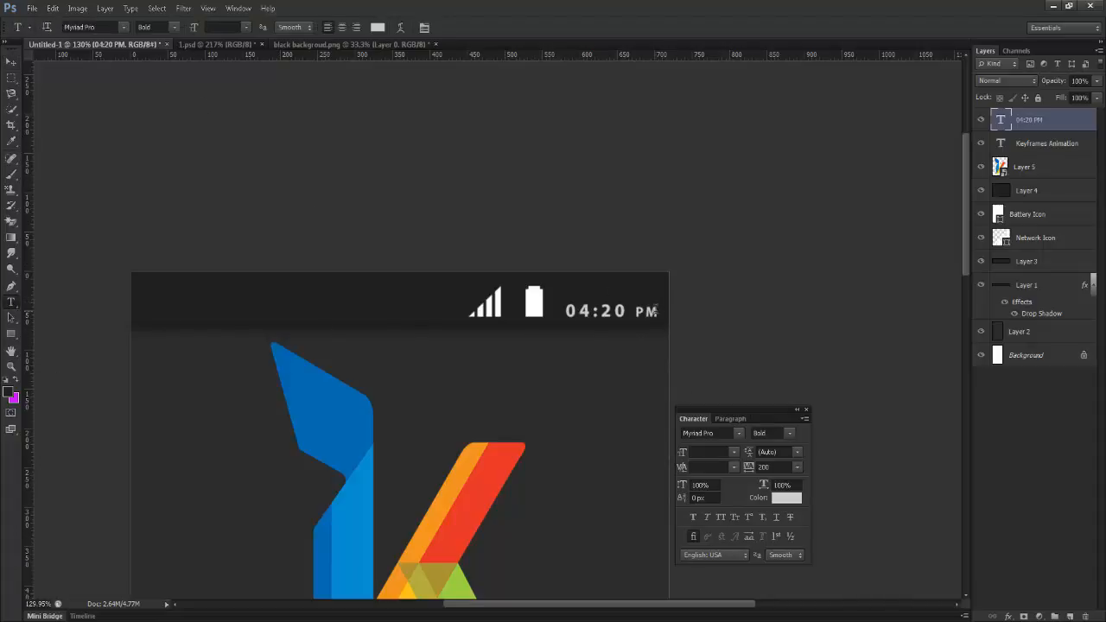
pyautogui.doubleClick(650, 312)
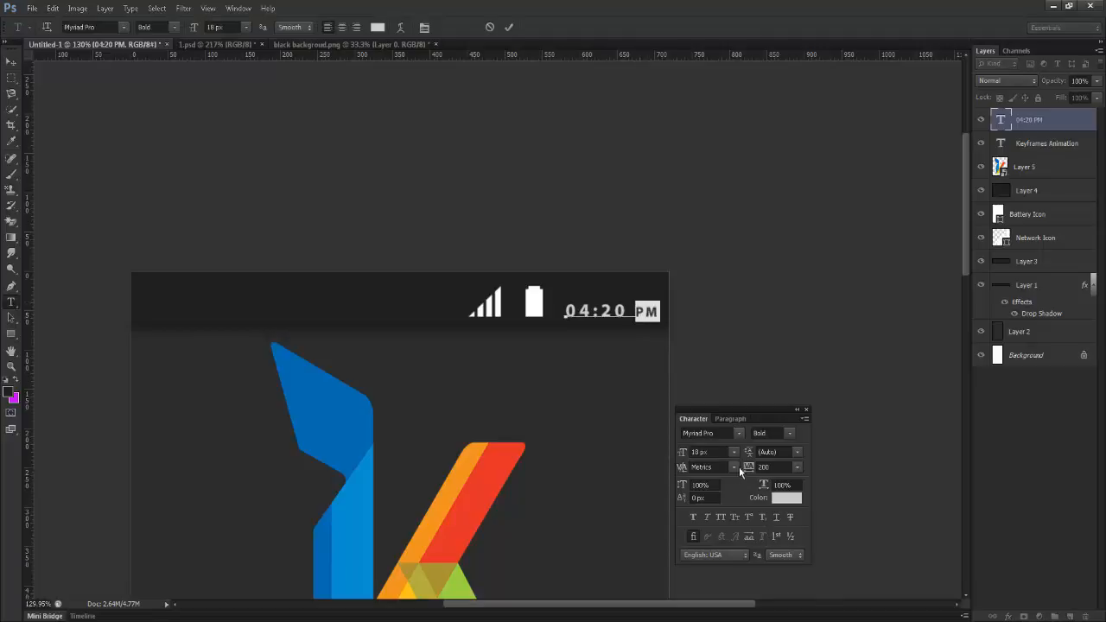
pyautogui.click(682, 500)
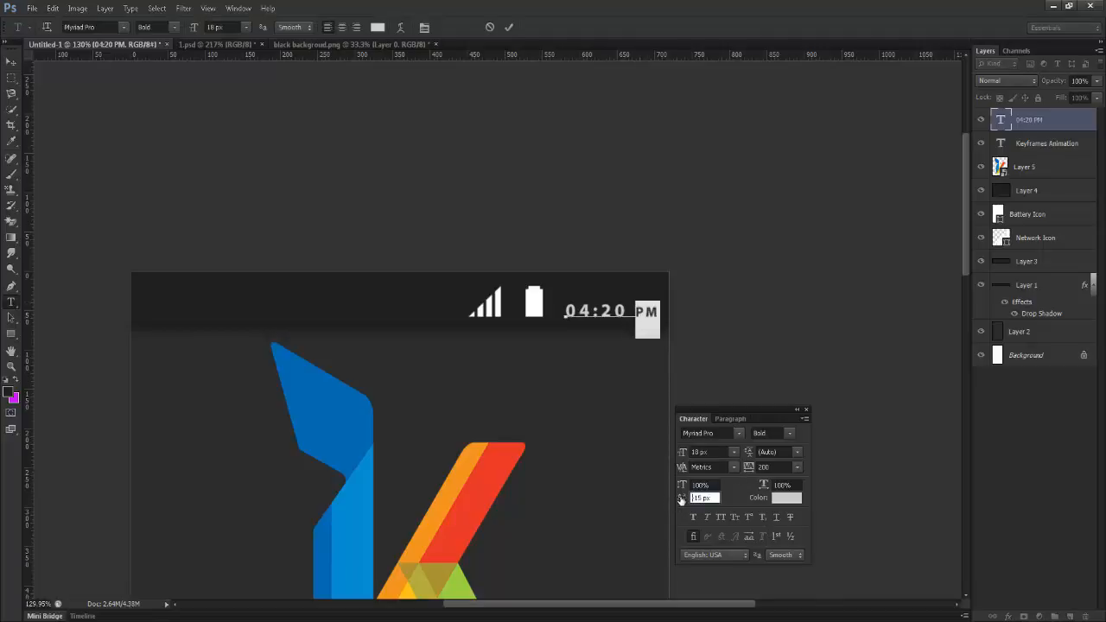
pyautogui.moveTo(682, 499); pyautogui.dragTo(671, 457)
pyautogui.click(692, 452)
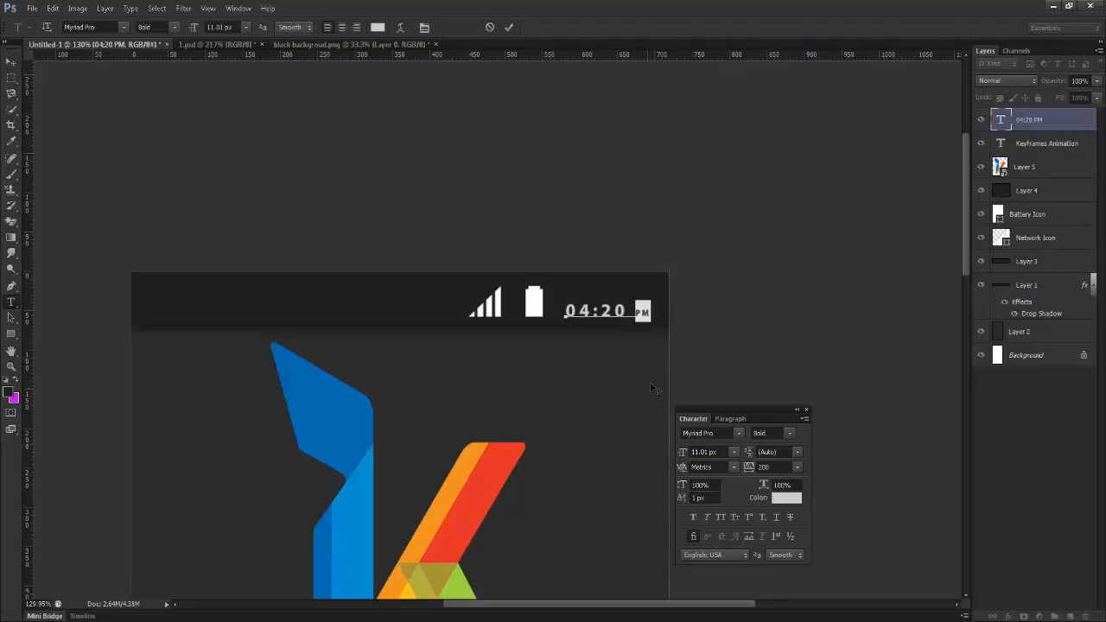
pyautogui.click(679, 455)
pyautogui.write('12')
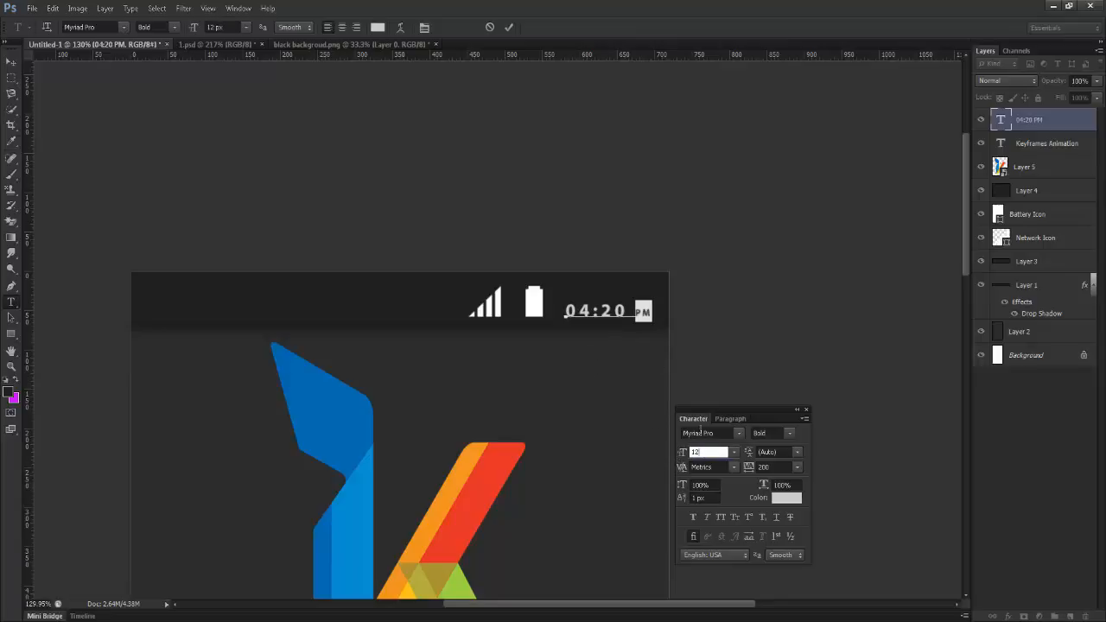
pyautogui.moveTo(701, 450); pyautogui.dragTo(658, 459)
pyautogui.write('14')
pyautogui.click(15, 65)
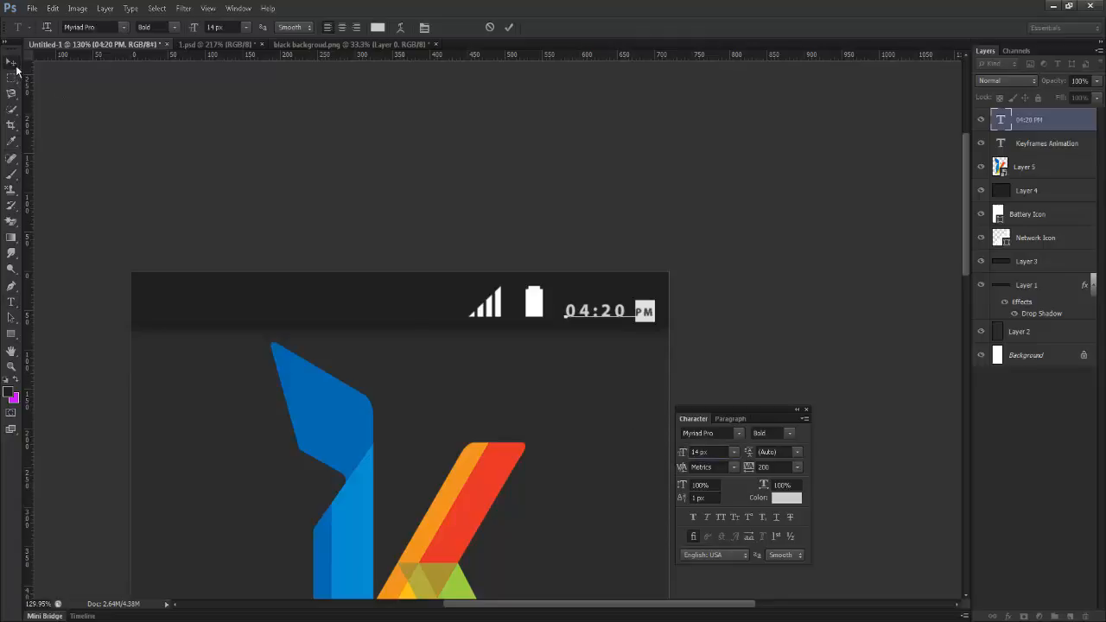
pyautogui.click(806, 409)
# Delete the space before "PM" so the clock text reads "04:20PM"
pyautogui.rightClick(591, 318)
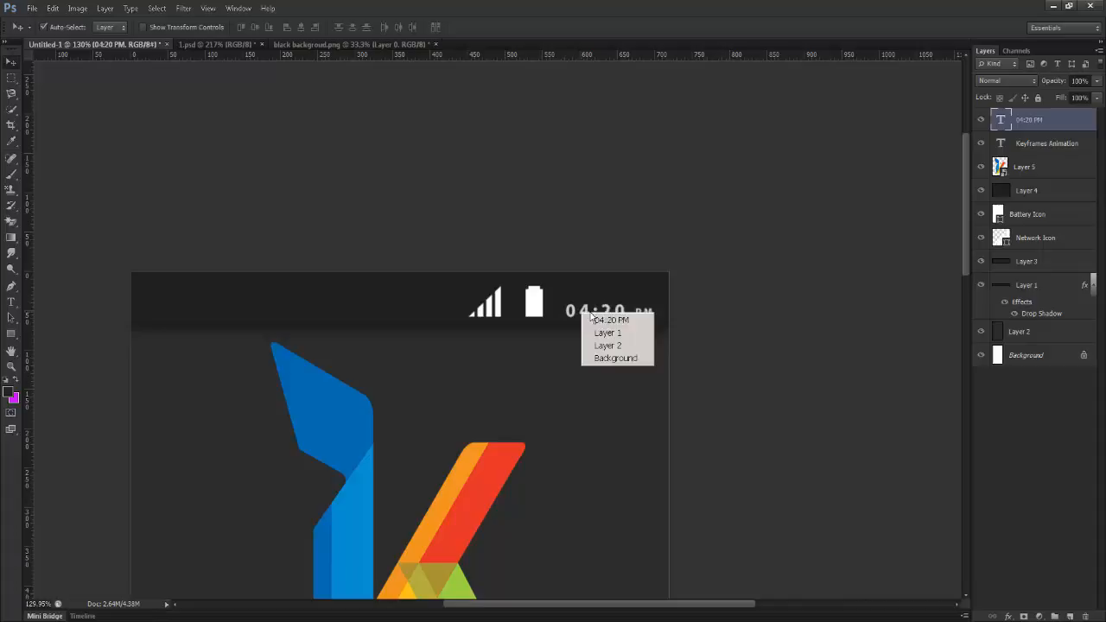
pyautogui.click(694, 324)
pyautogui.hotkey('ctrl', '-')
pyautogui.hotkey('ctrl', '-')
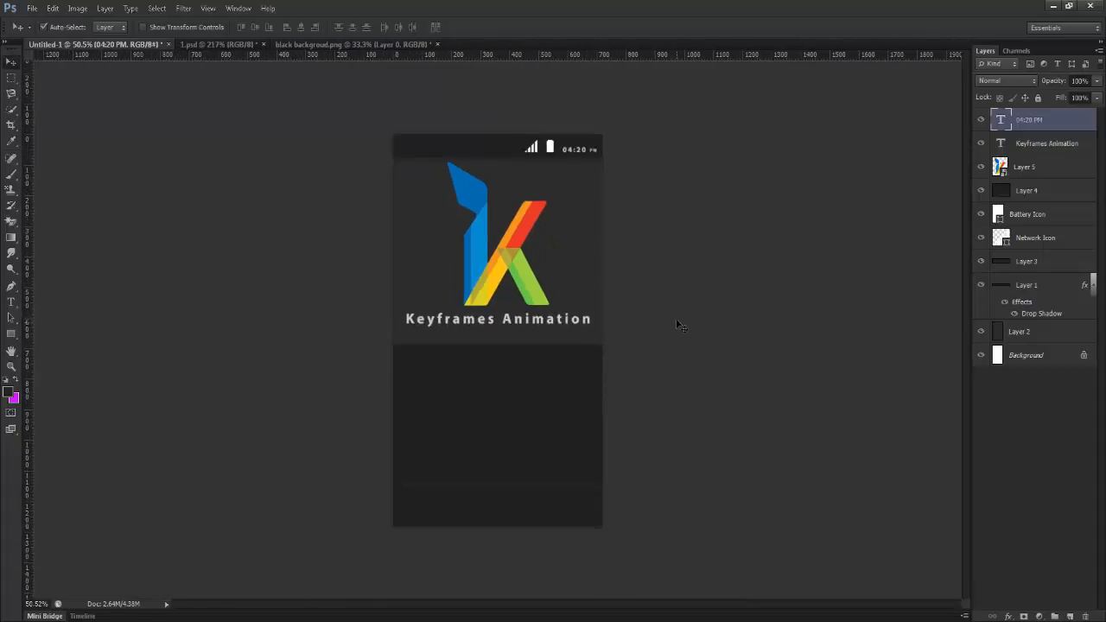
pyautogui.scroll(8, 659, 303)
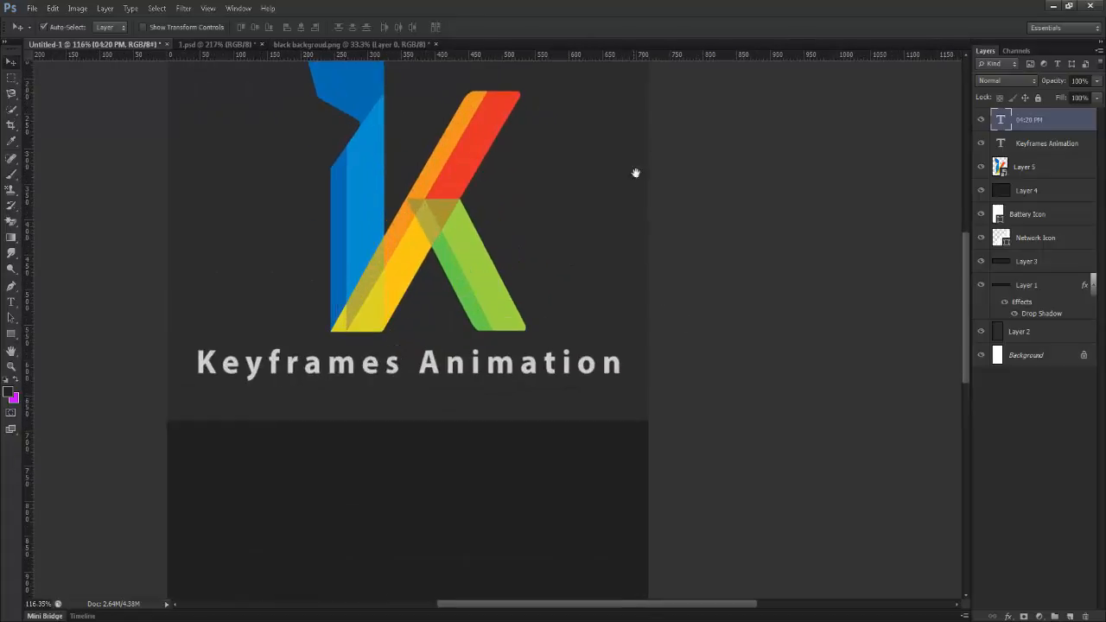
pyautogui.moveTo(635, 171); pyautogui.dragTo(629, 352)
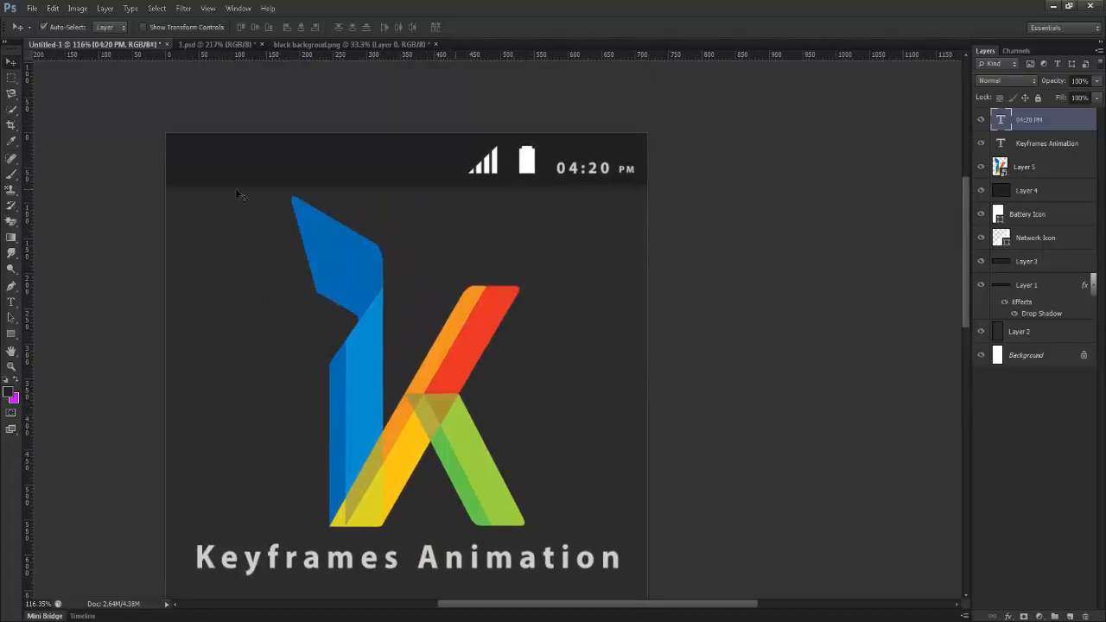
pyautogui.click(12, 302)
pyautogui.click(648, 169)
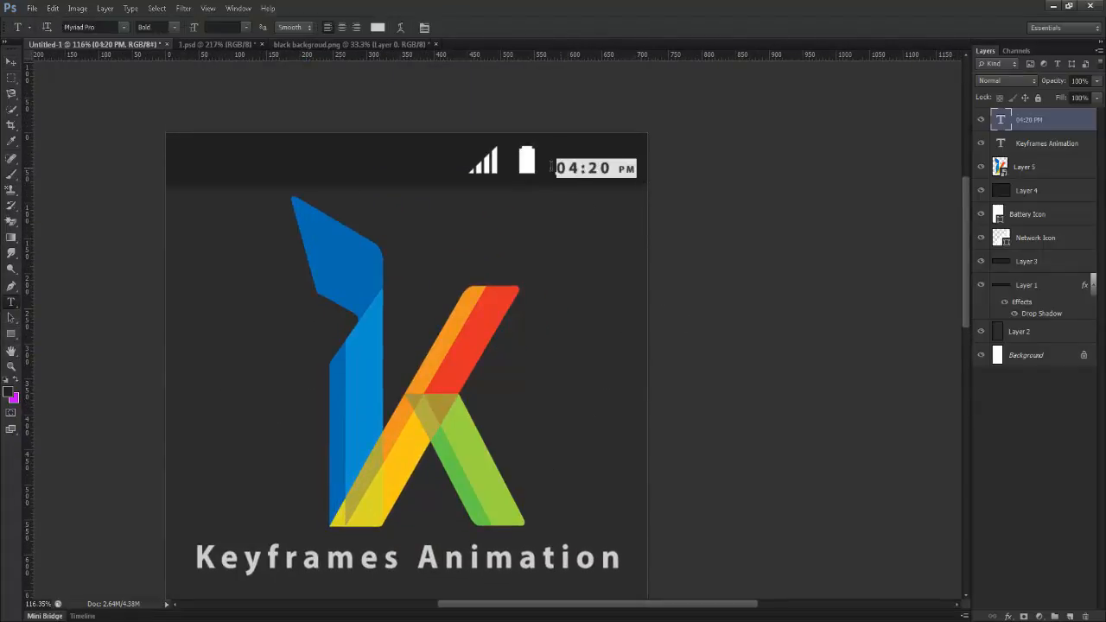
pyautogui.press('Left')
pyautogui.press('Left')
pyautogui.press('BackSpace')
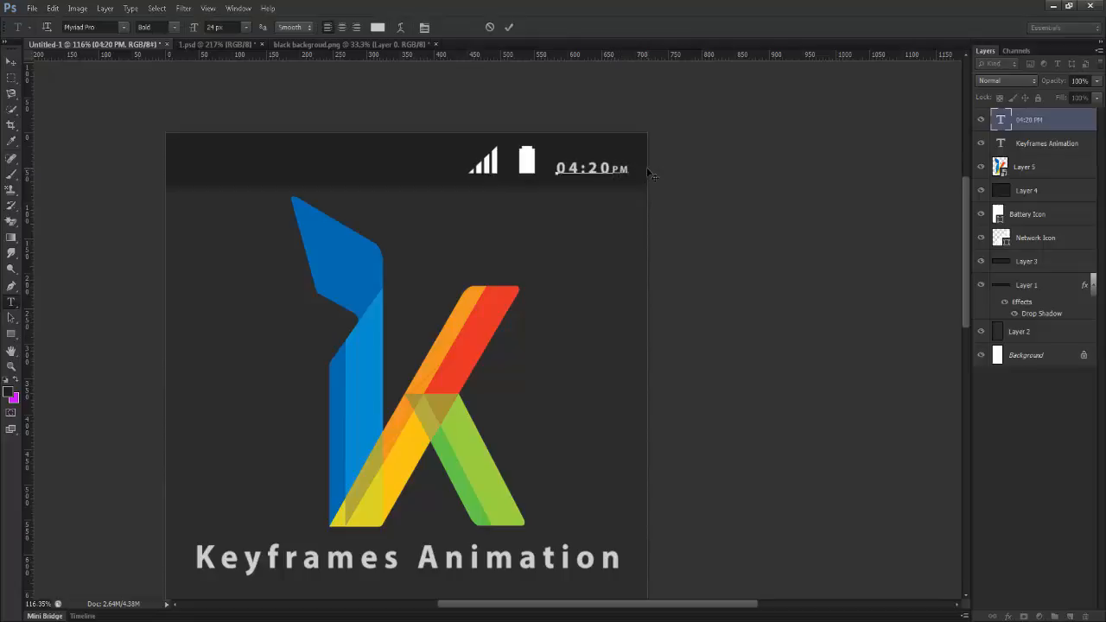
pyautogui.click(12, 61)
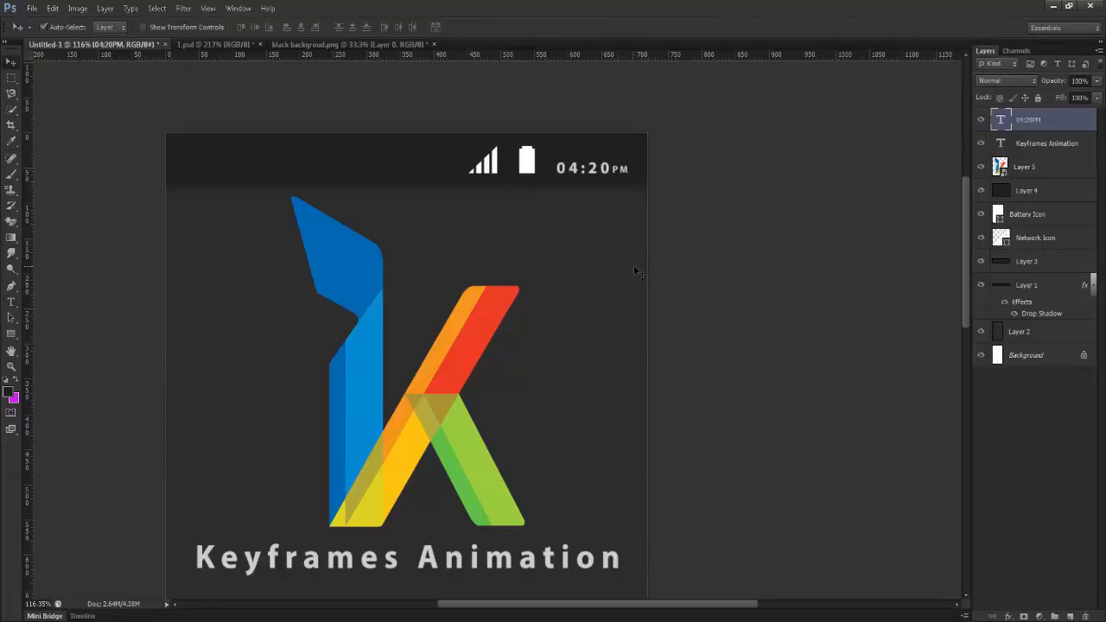
# Examine the whole mobile-screen layout, checking the clock text against the status icons and logo
pyautogui.scroll(-2, 642, 270)
pyautogui.scroll(-1, 644, 277)
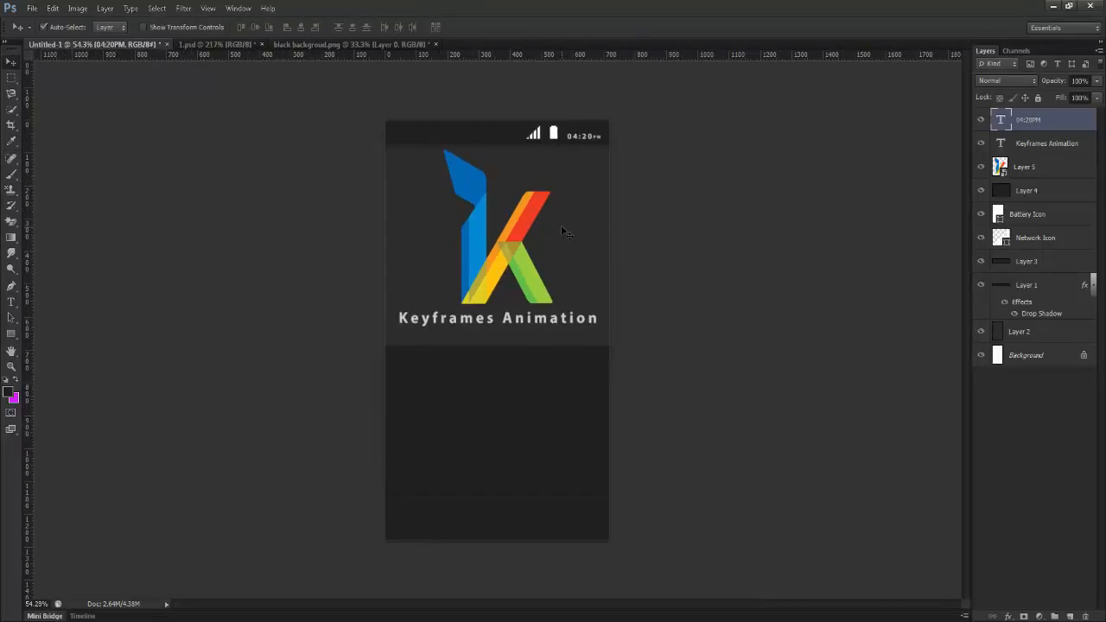
pyautogui.scroll(1, 563, 223)
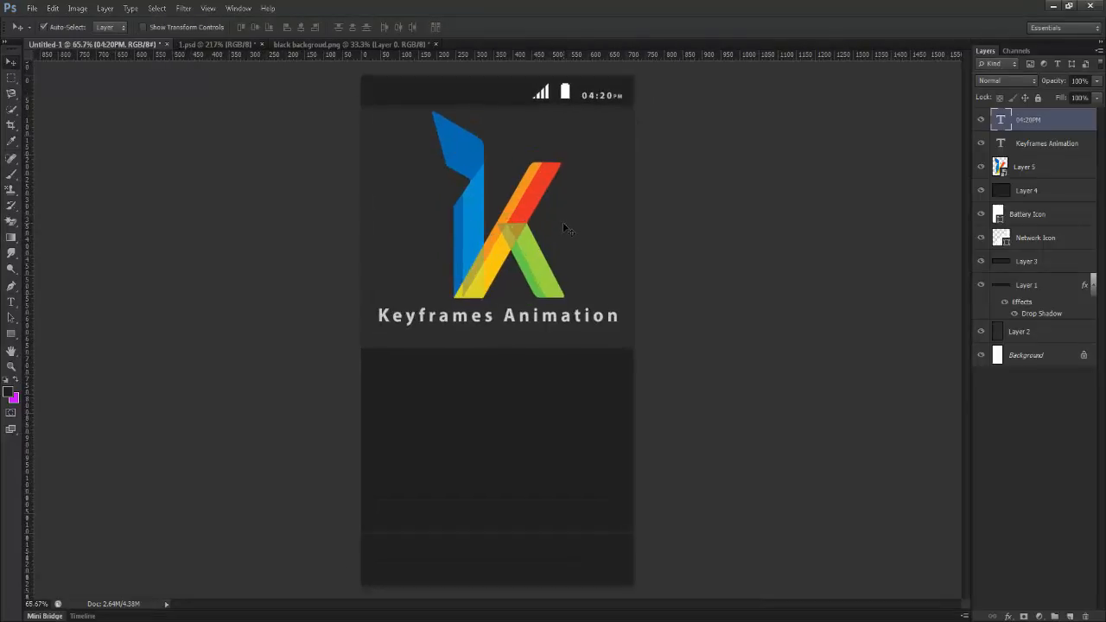
pyautogui.scroll(-1, 563, 222)
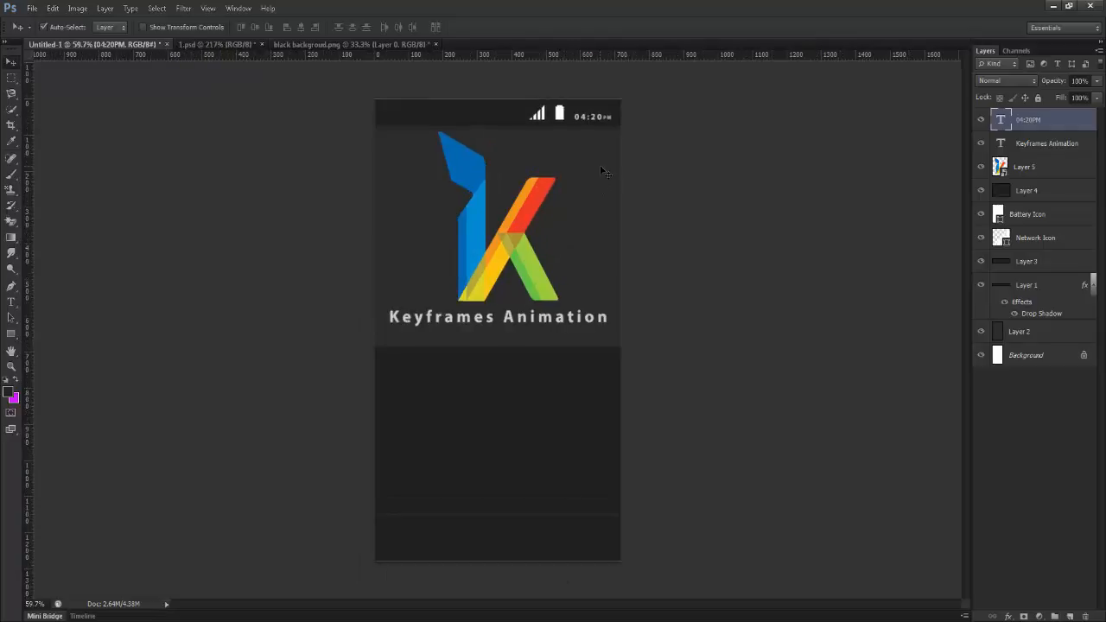
pyautogui.scroll(-1, 596, 169)
pyautogui.scroll(1, 591, 164)
pyautogui.scroll(-1, 586, 170)
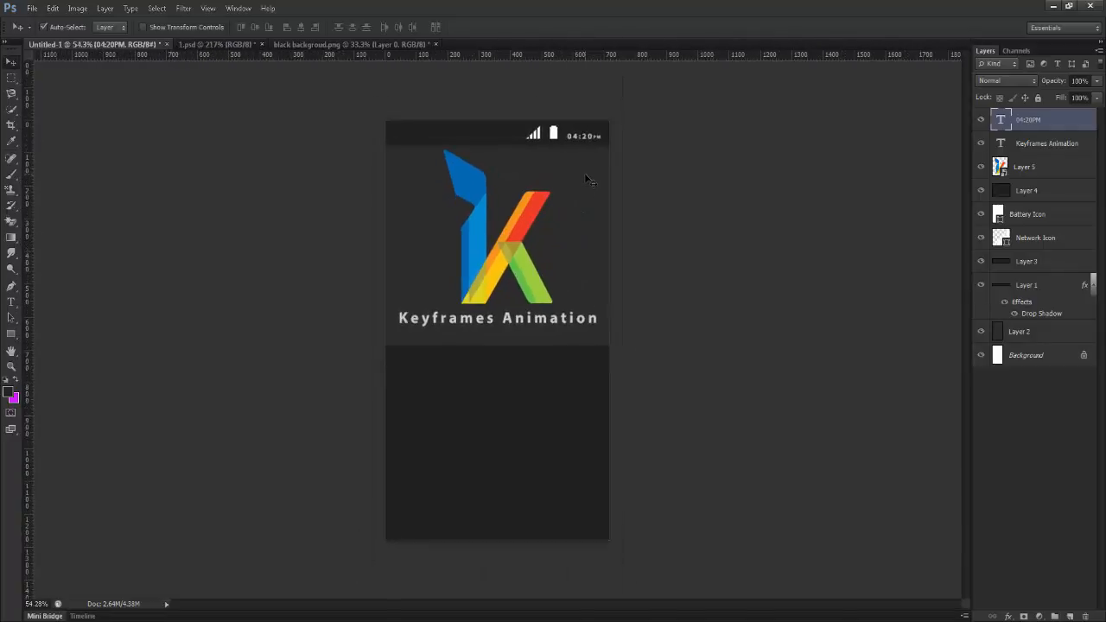
pyautogui.scroll(-1, 585, 184)
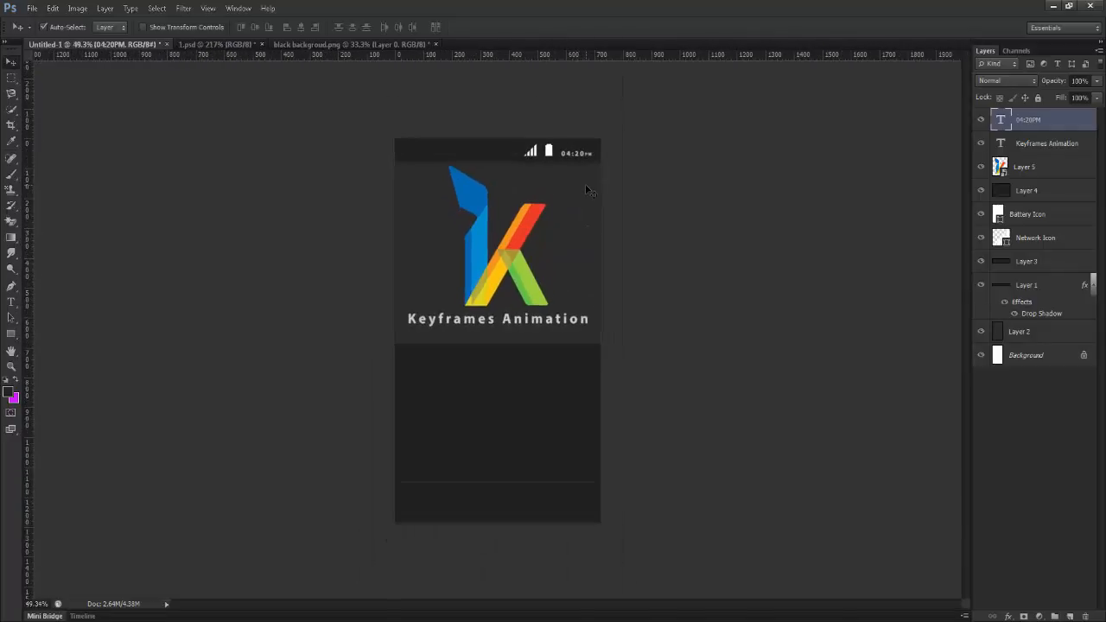
# Delete "PM" from the clock text in the top bar so that it reads "04:20"
pyautogui.scroll(1, 586, 188)
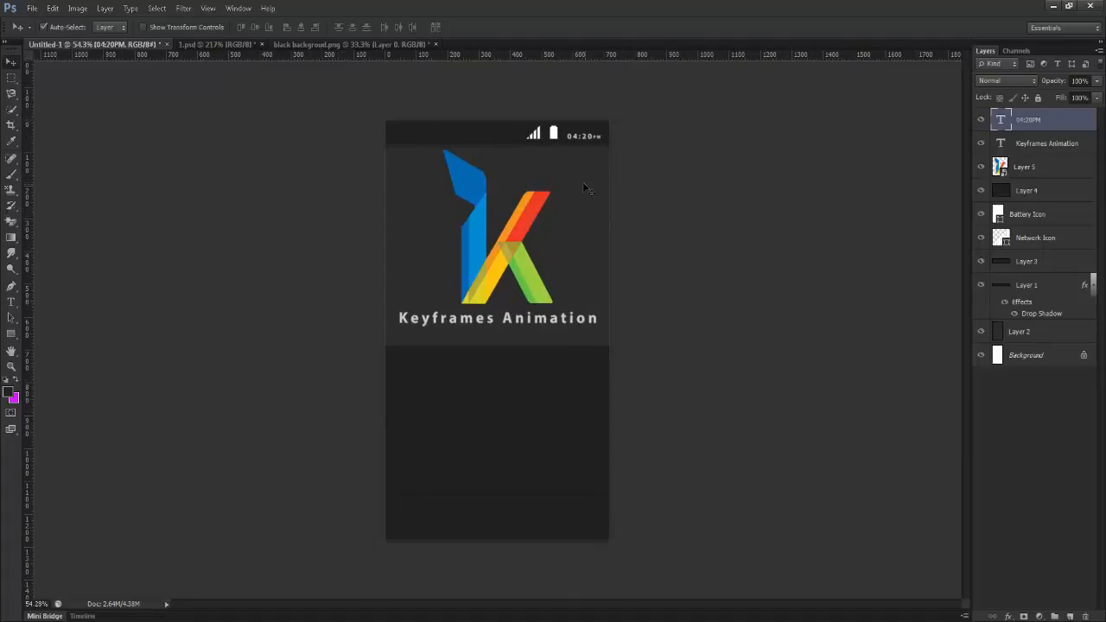
pyautogui.scroll(2, 561, 183)
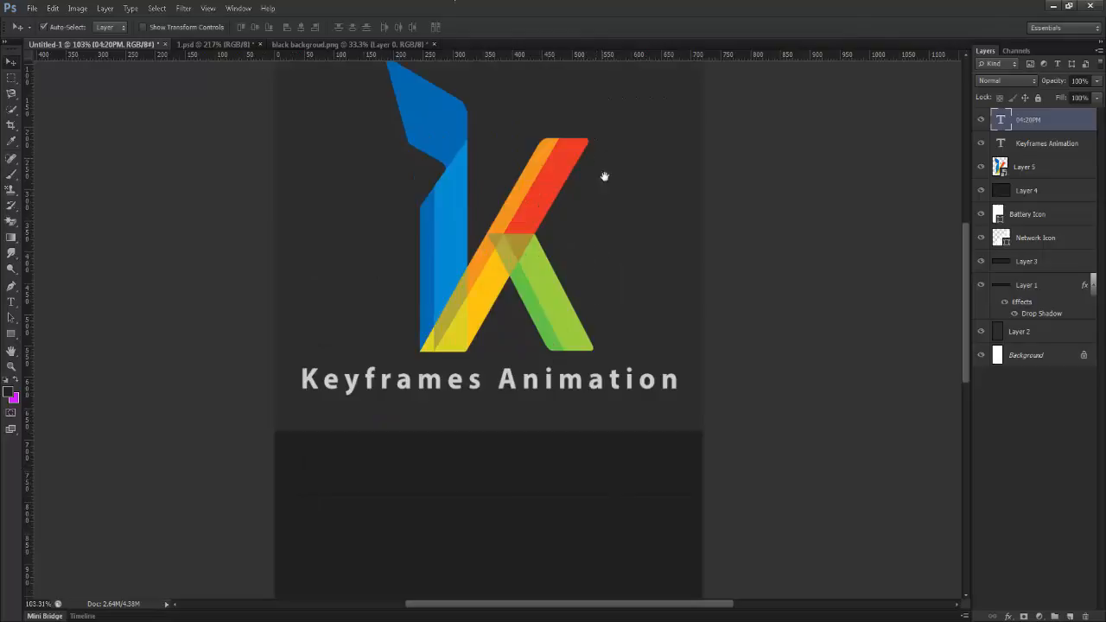
pyautogui.moveTo(605, 176); pyautogui.dragTo(604, 267)
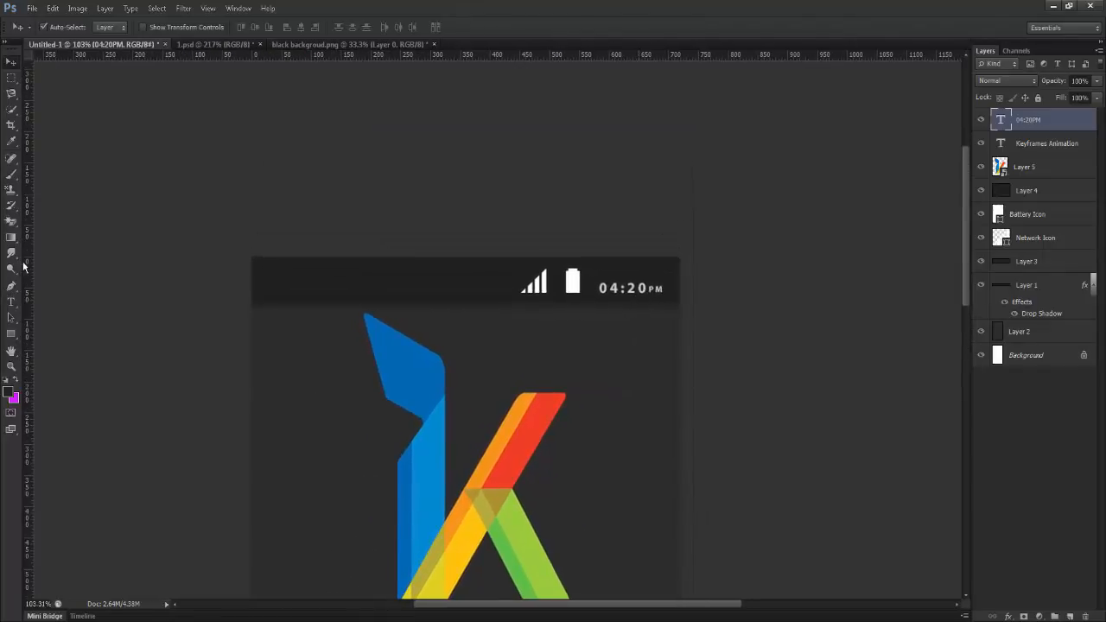
pyautogui.click(11, 301)
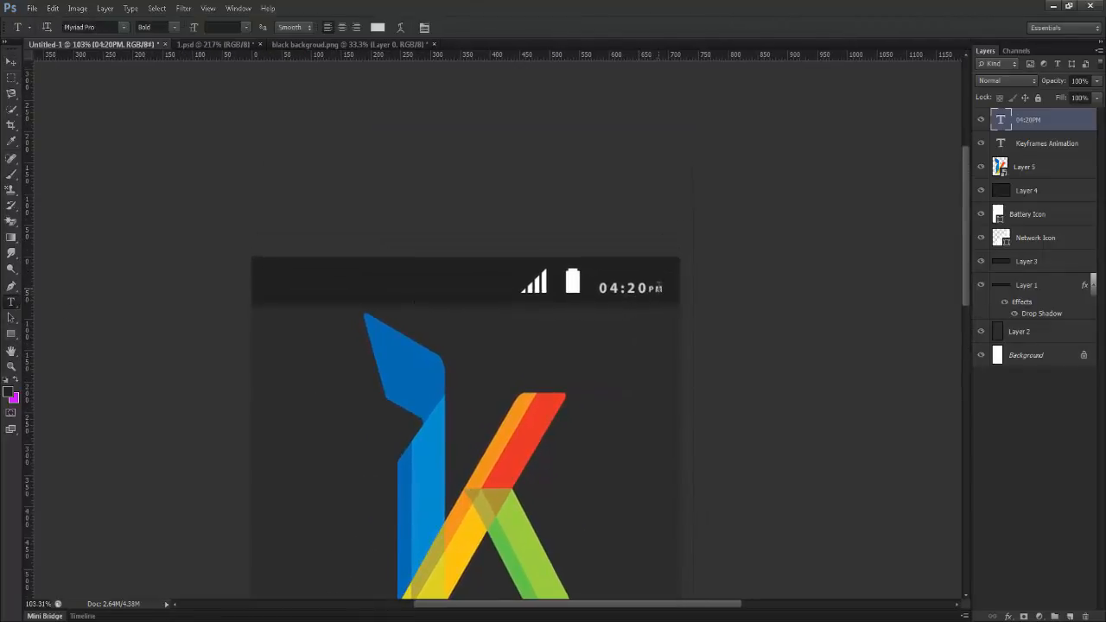
pyautogui.click(660, 288)
pyautogui.moveTo(664, 289); pyautogui.dragTo(653, 289)
pyautogui.press('BackSpace')
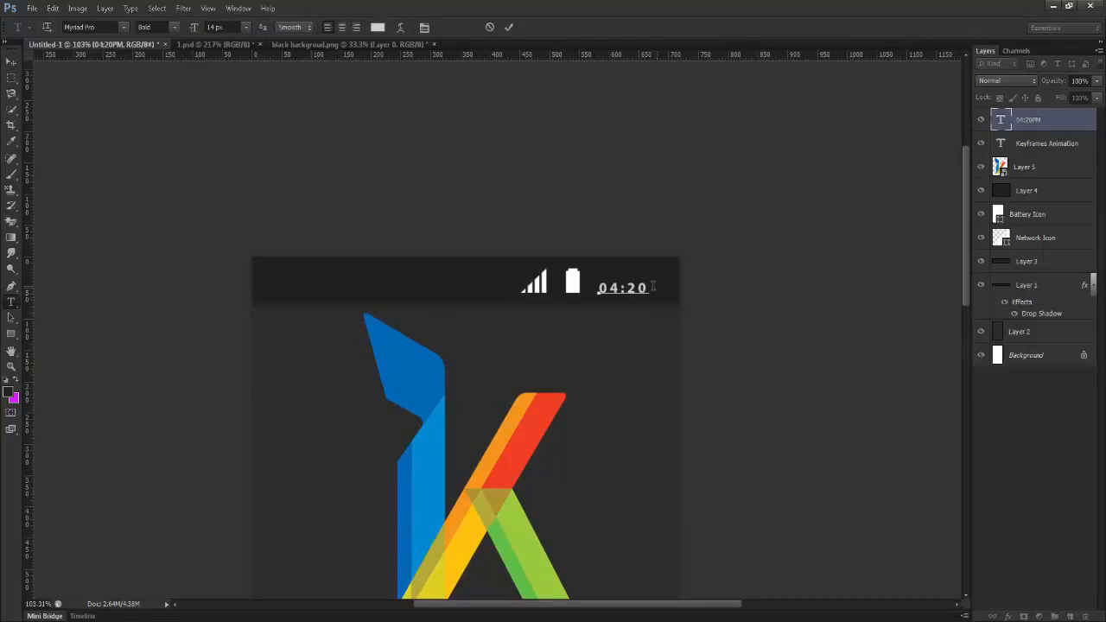
pyautogui.click(11, 62)
pyautogui.scroll(-9, 600, 306)
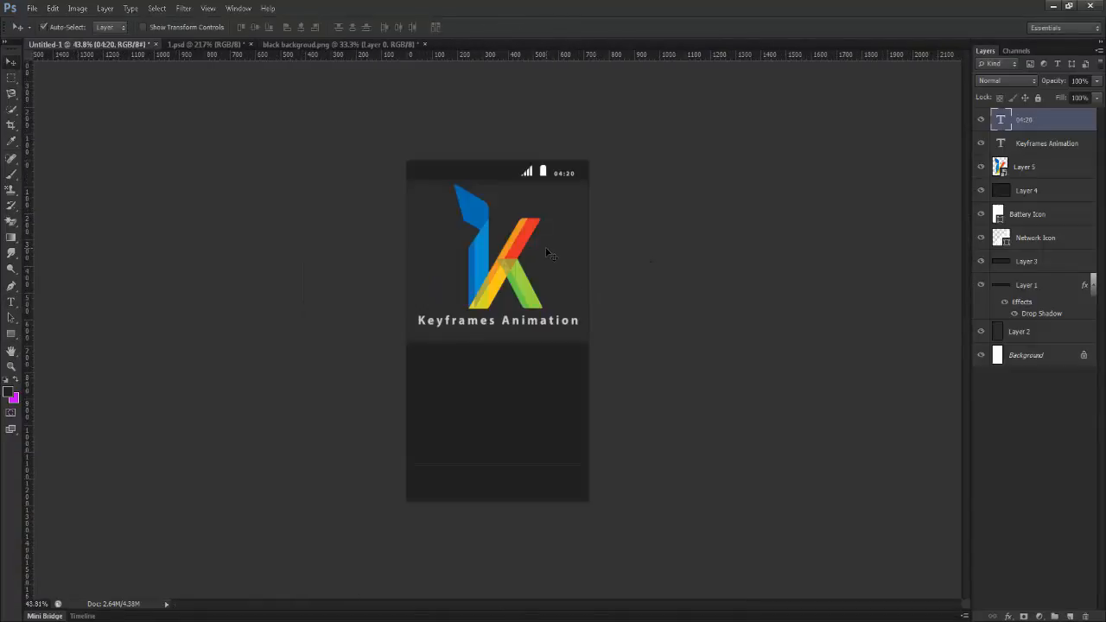
# Select the dark lower panel layer, Layer 4, beneath the logo text
pyautogui.scroll(1, 546, 252)
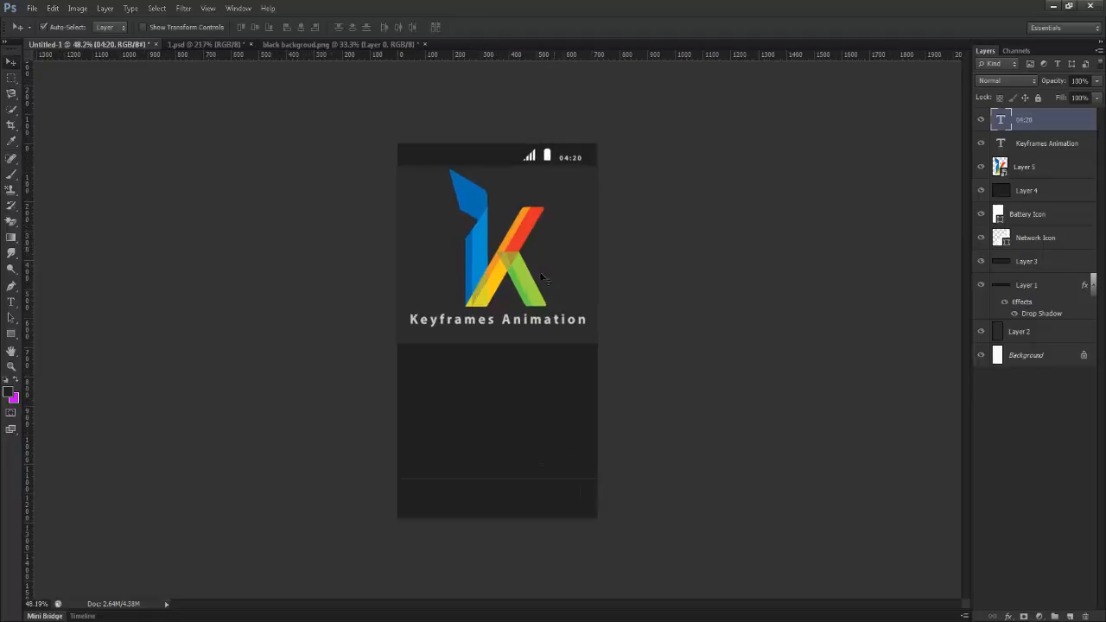
pyautogui.scroll(2, 499, 294)
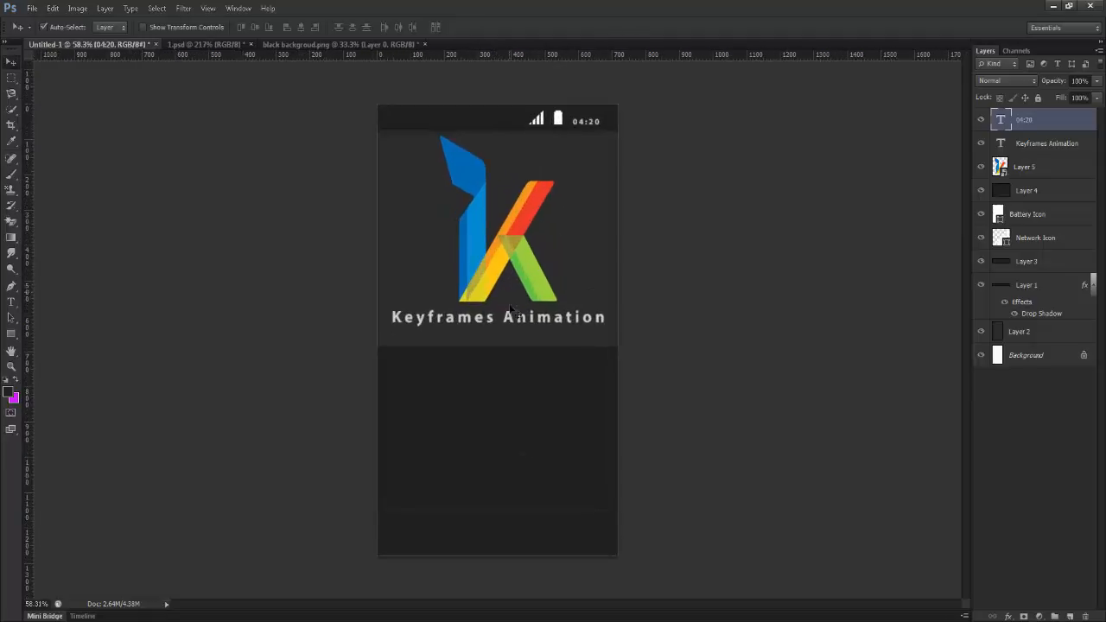
pyautogui.click(522, 406)
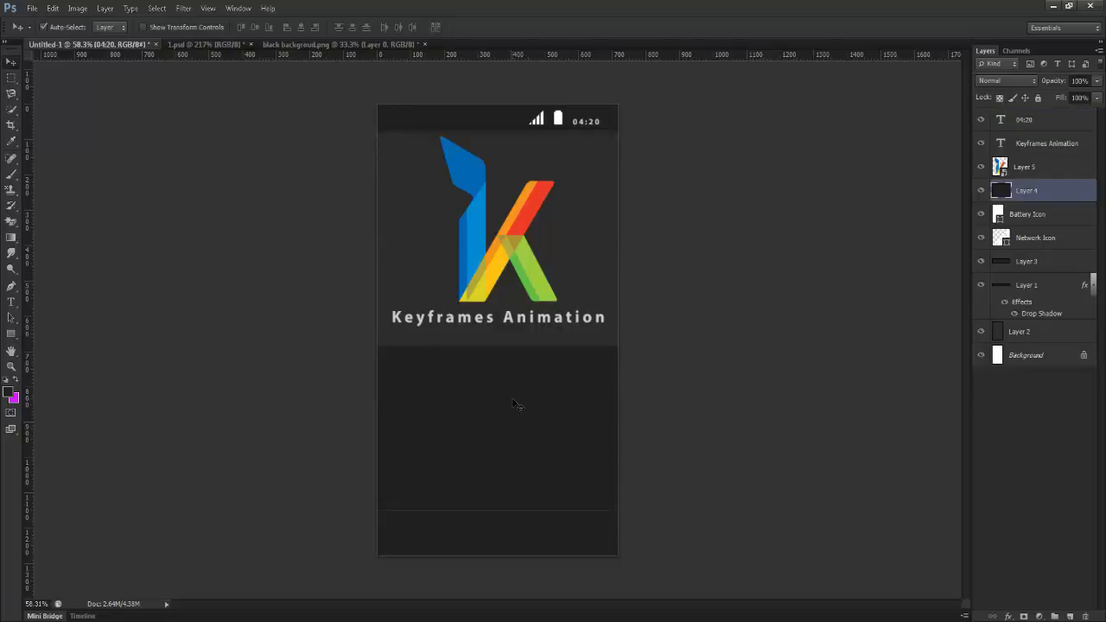
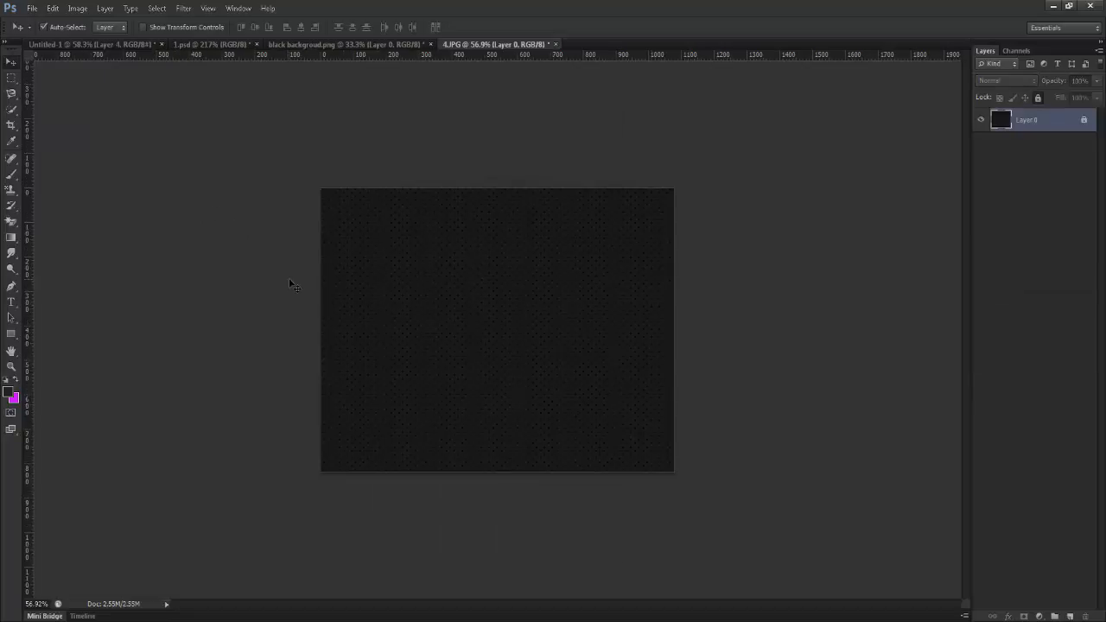
# Unlock Layer 0 of the dotted 4.JPG image and define the image as a pattern
pyautogui.scroll(2, 521, 302)
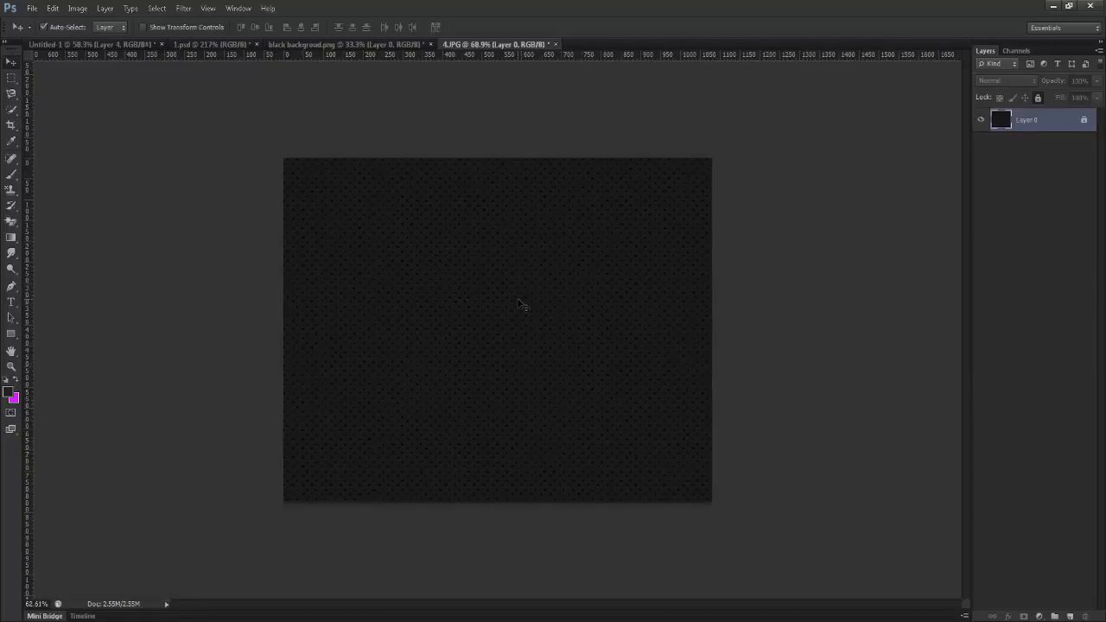
pyautogui.scroll(-3, 522, 302)
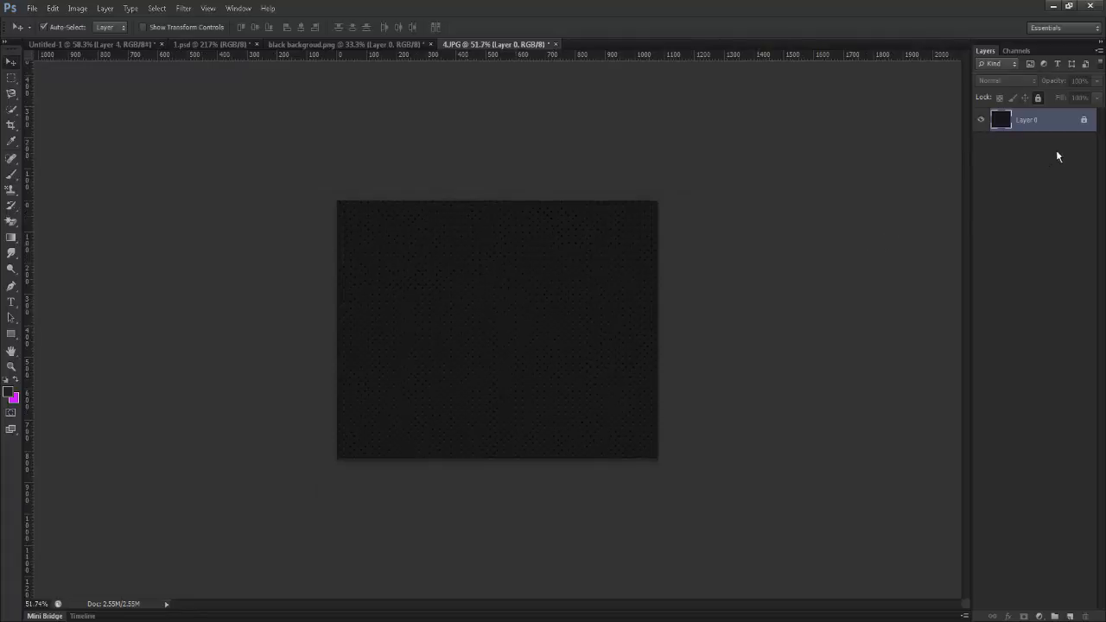
pyautogui.doubleClick(1084, 121)
pyautogui.click(540, 241)
pyautogui.click(1039, 97)
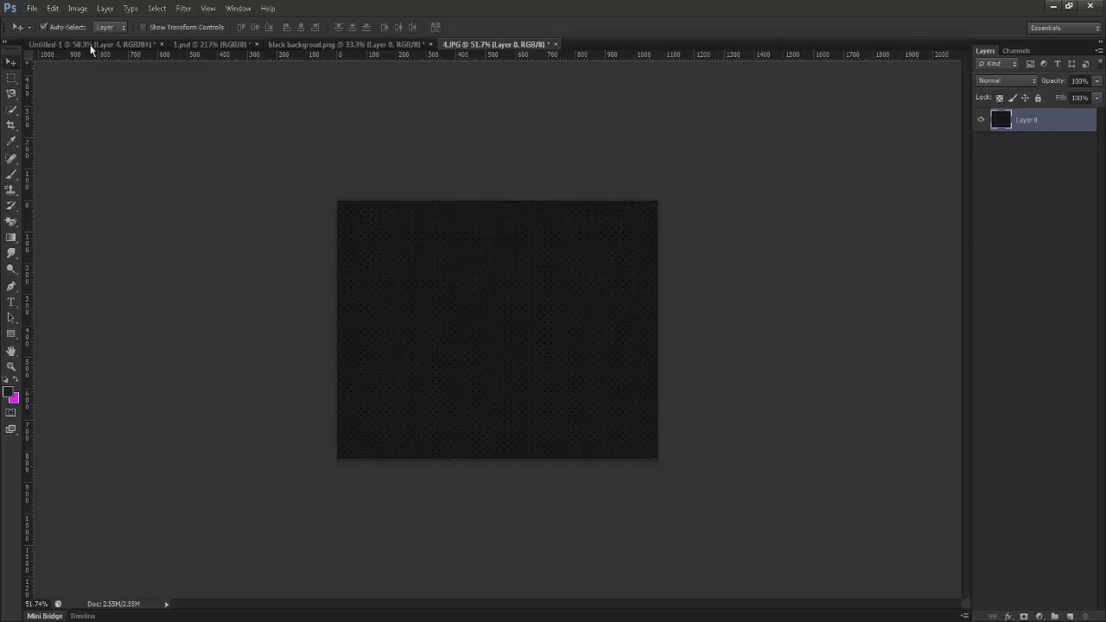
pyautogui.click(53, 7)
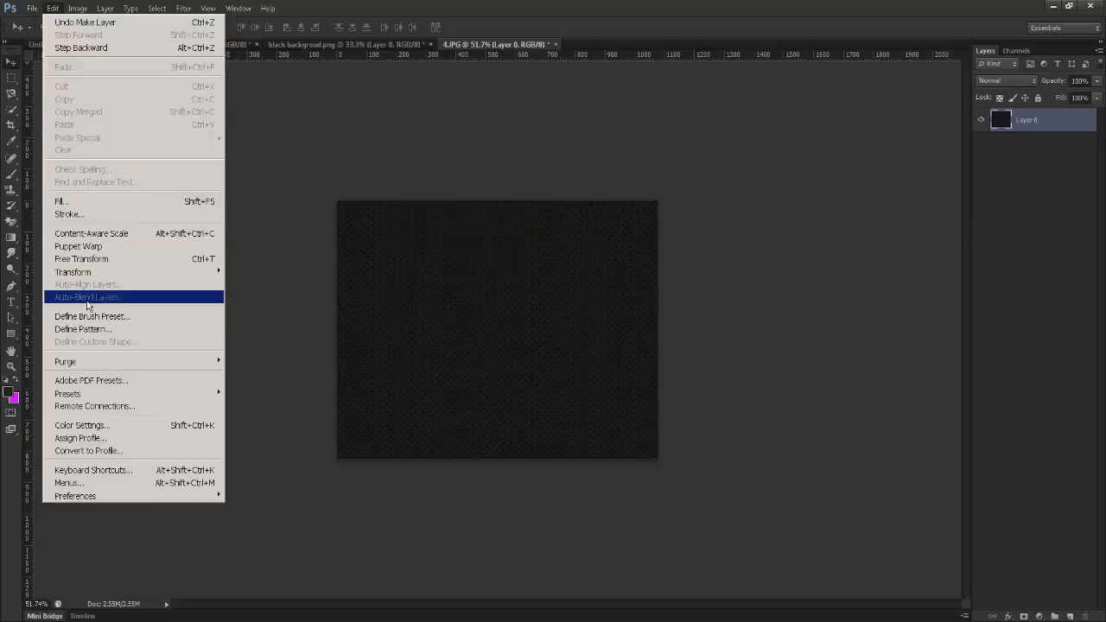
pyautogui.click(83, 329)
pyautogui.click(667, 218)
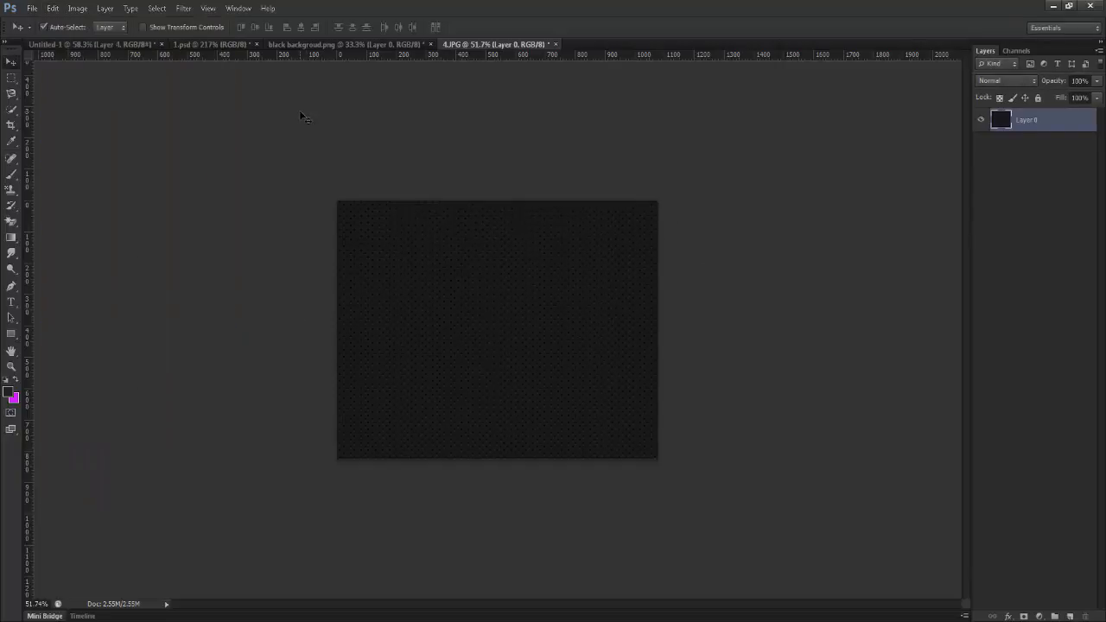
# In Untitled-1, add a Pattern Overlay to Layer 4 using the newly defined dotted pattern, with Normal blending at 100% opacity and scale
pyautogui.click(89, 45)
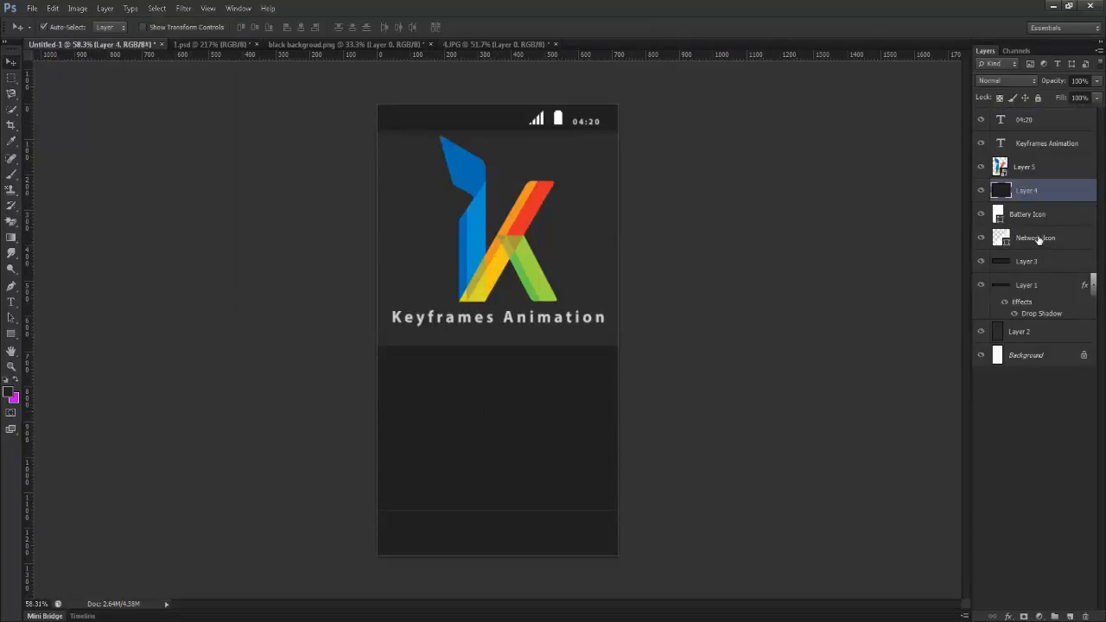
pyautogui.click(981, 190)
pyautogui.click(981, 190)
pyautogui.doubleClick(1045, 192)
pyautogui.click(723, 264)
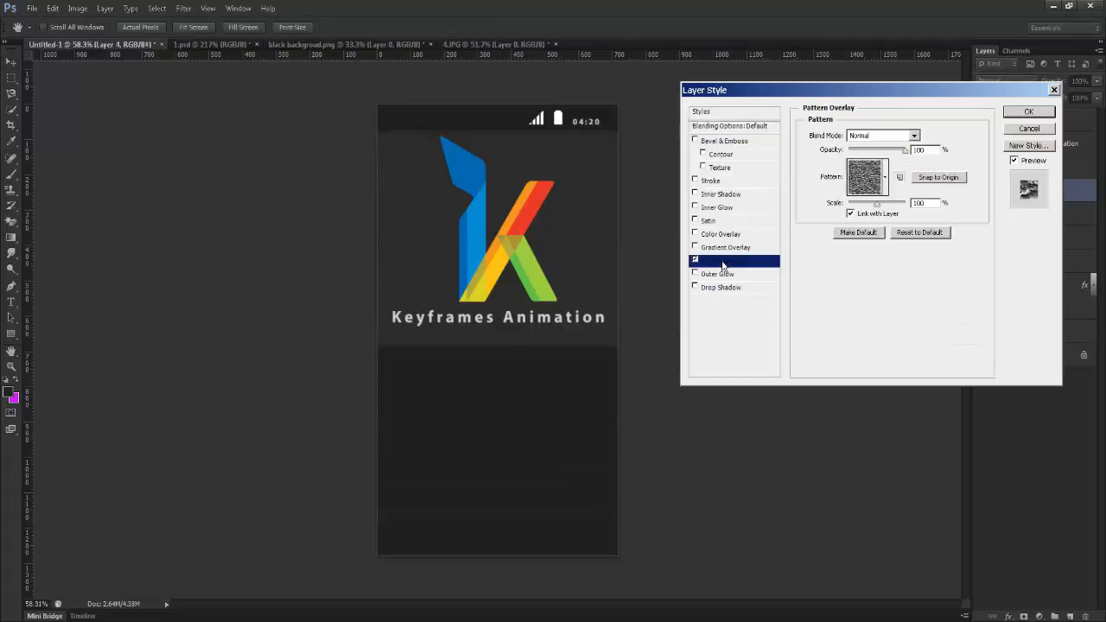
pyautogui.click(886, 186)
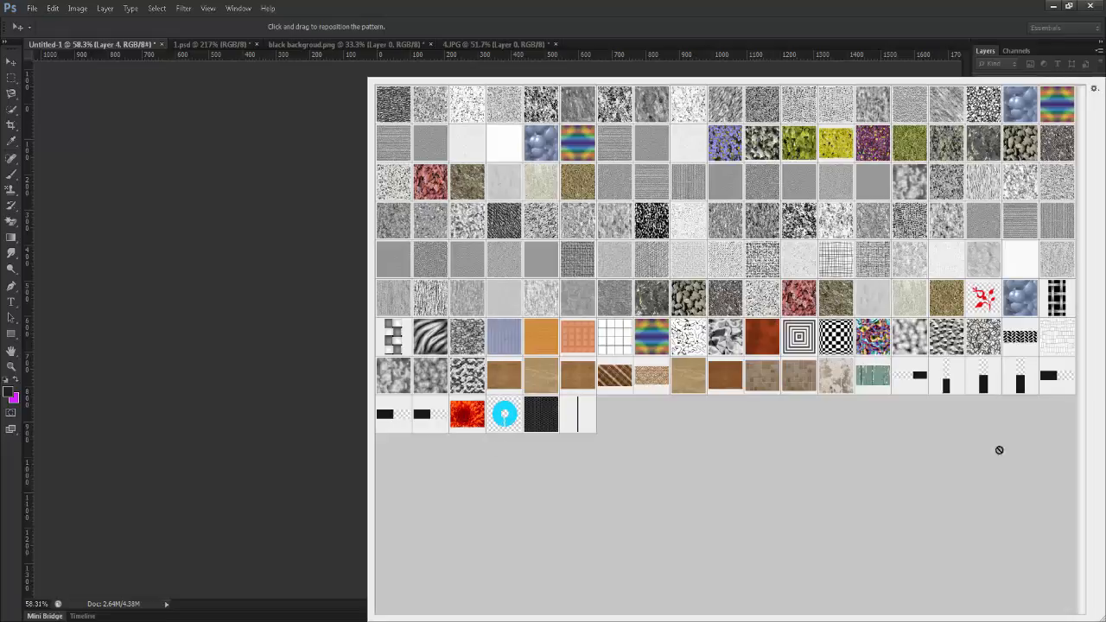
pyautogui.click(577, 420)
pyautogui.click(432, 427)
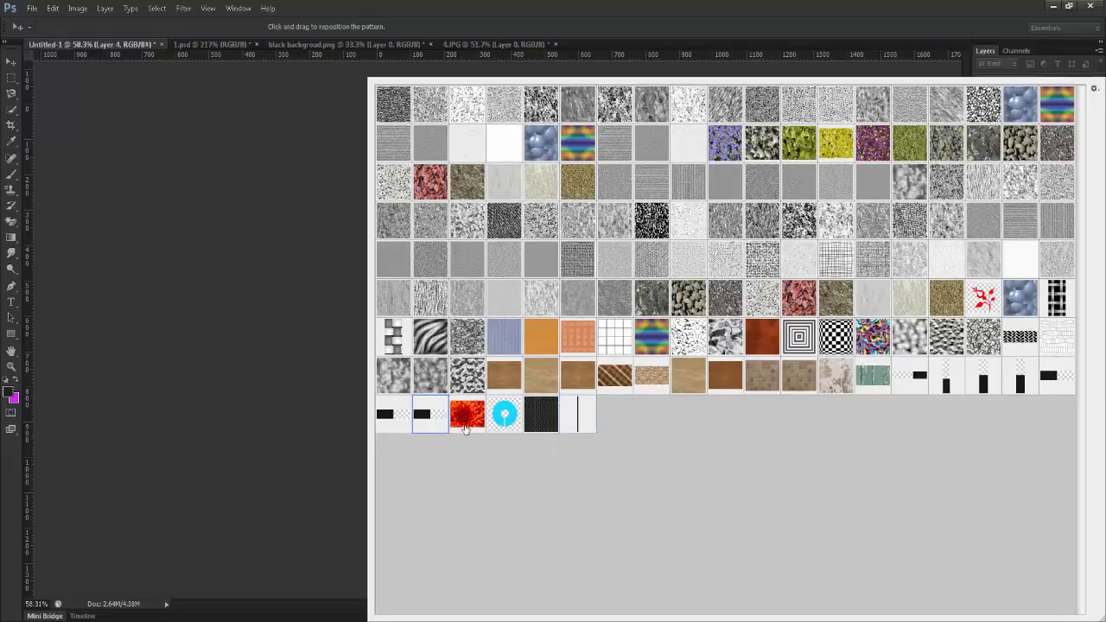
pyautogui.click(578, 417)
pyautogui.click(219, 437)
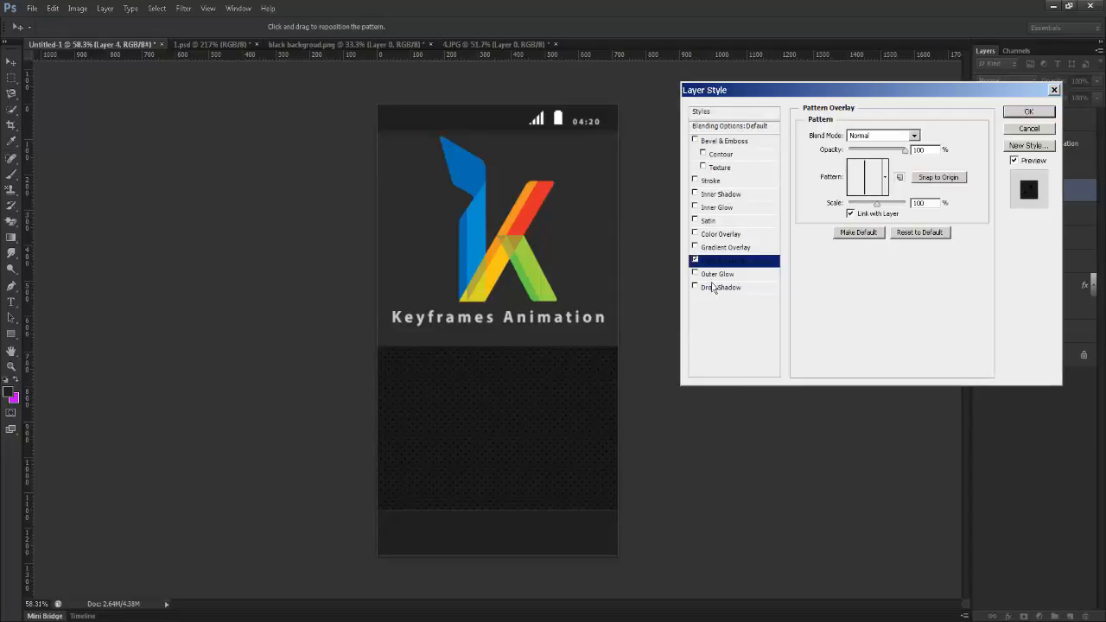
# Add a Multiply drop shadow to Layer 4 with its angle turned downward, adjust the shadow's opacity, and apply the layer style
pyautogui.click(719, 235)
pyautogui.click(696, 234)
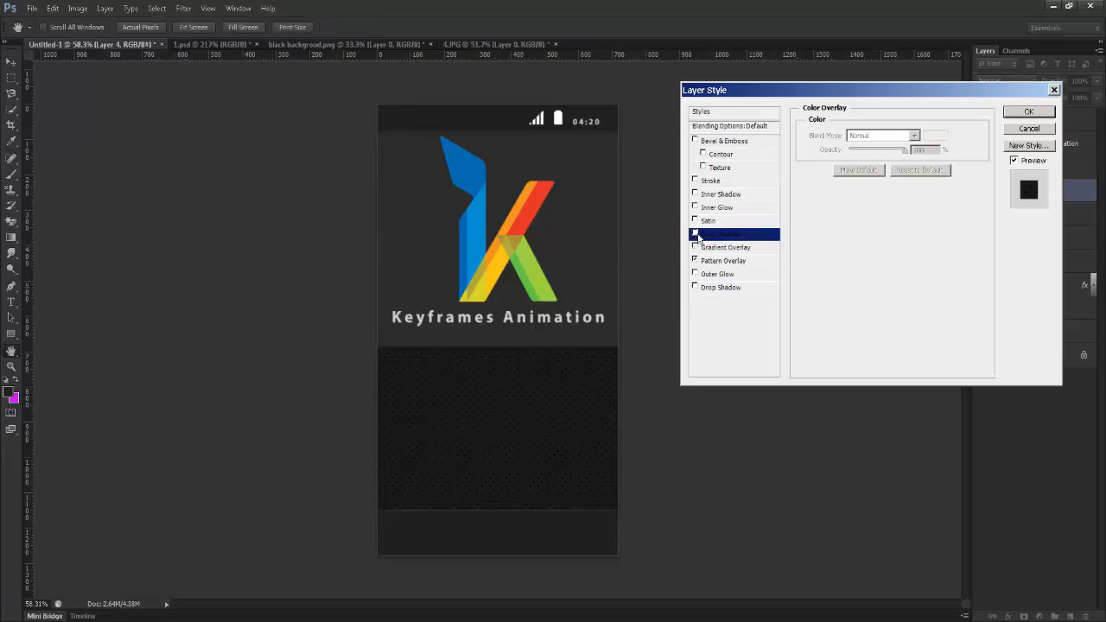
pyautogui.click(720, 289)
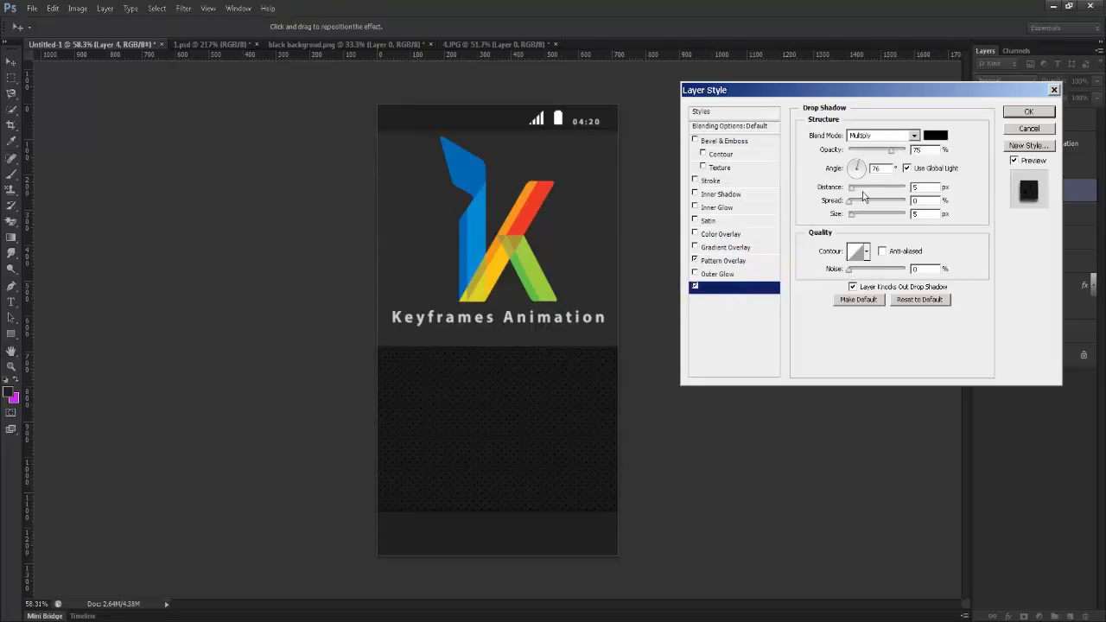
pyautogui.moveTo(862, 176); pyautogui.dragTo(857, 184)
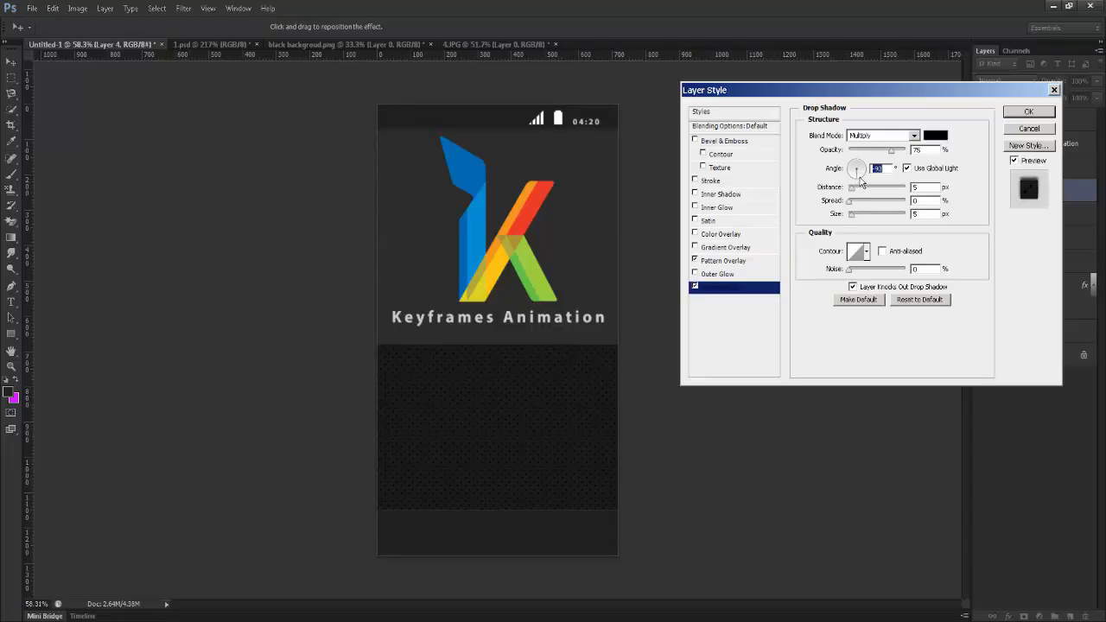
pyautogui.moveTo(891, 151)
pyautogui.mouseDown()
pyautogui.moveTo(860, 158)
pyautogui.moveTo(904, 157)
pyautogui.moveTo(851, 156)
pyautogui.moveTo(882, 141)
pyautogui.mouseUp()
pyautogui.click(1028, 111)
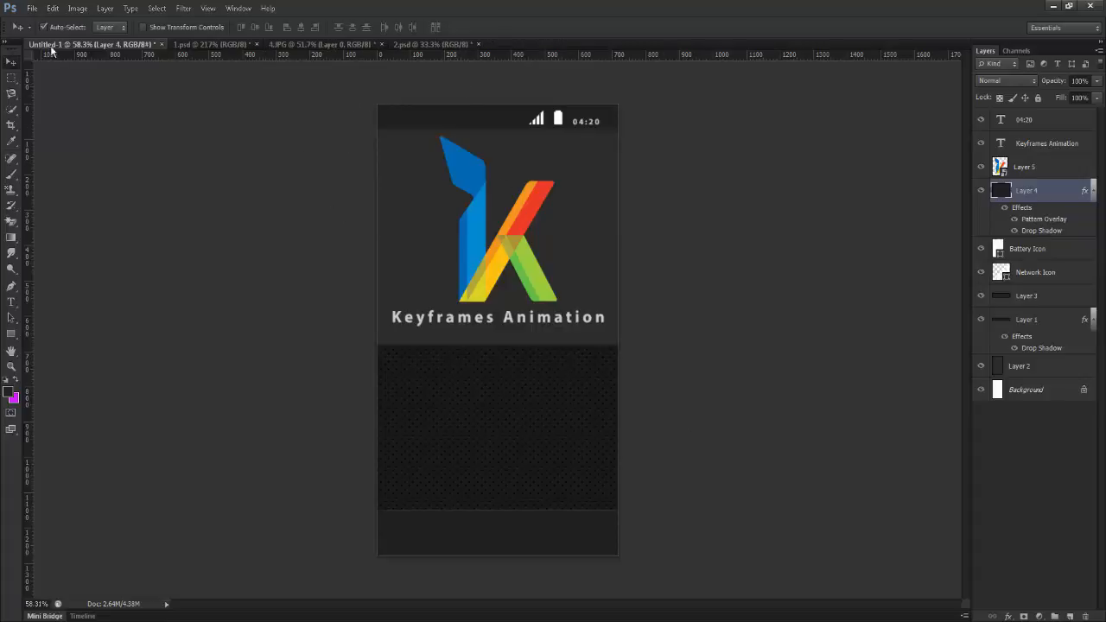
# In 2.psd, select the Arrow, Square and Circle navigation icon layers together
pyautogui.click(408, 45)
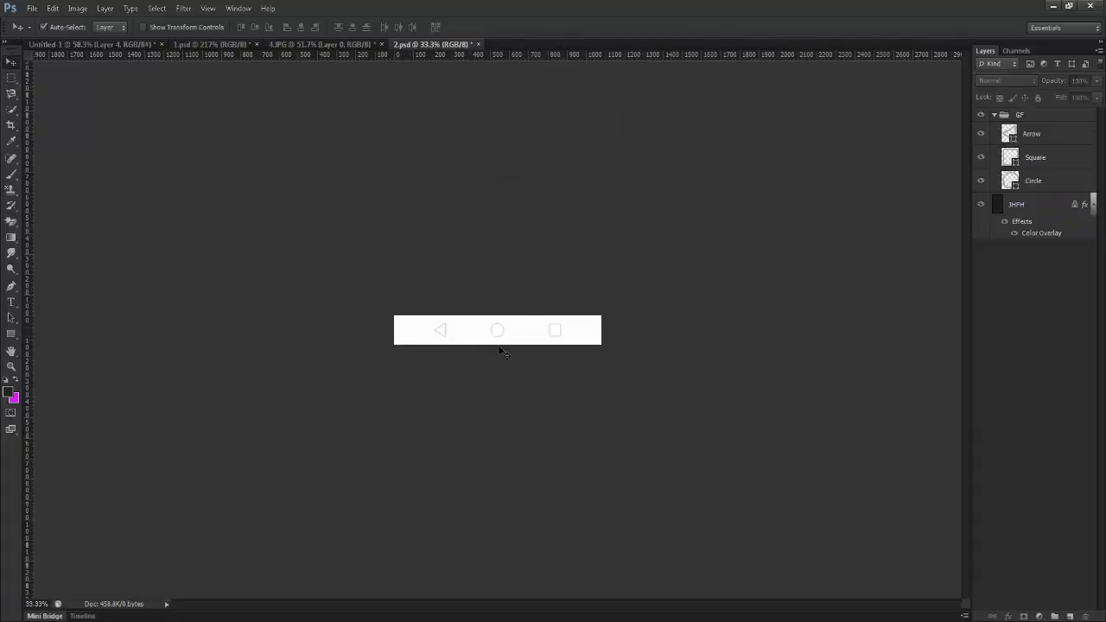
pyautogui.scroll(2, 499, 347)
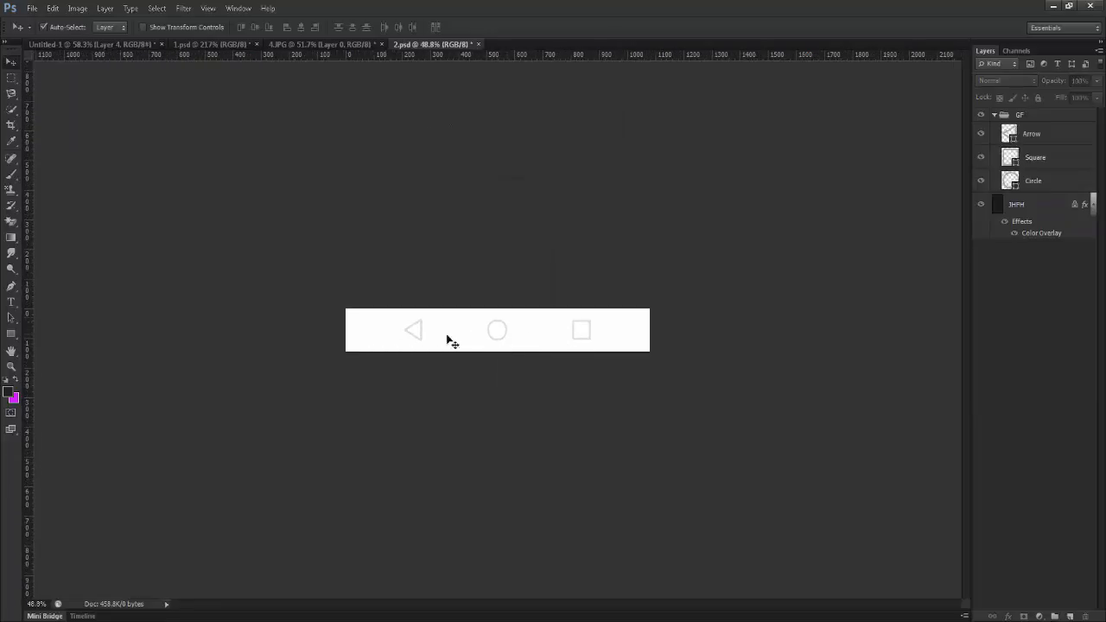
pyautogui.click(1008, 136)
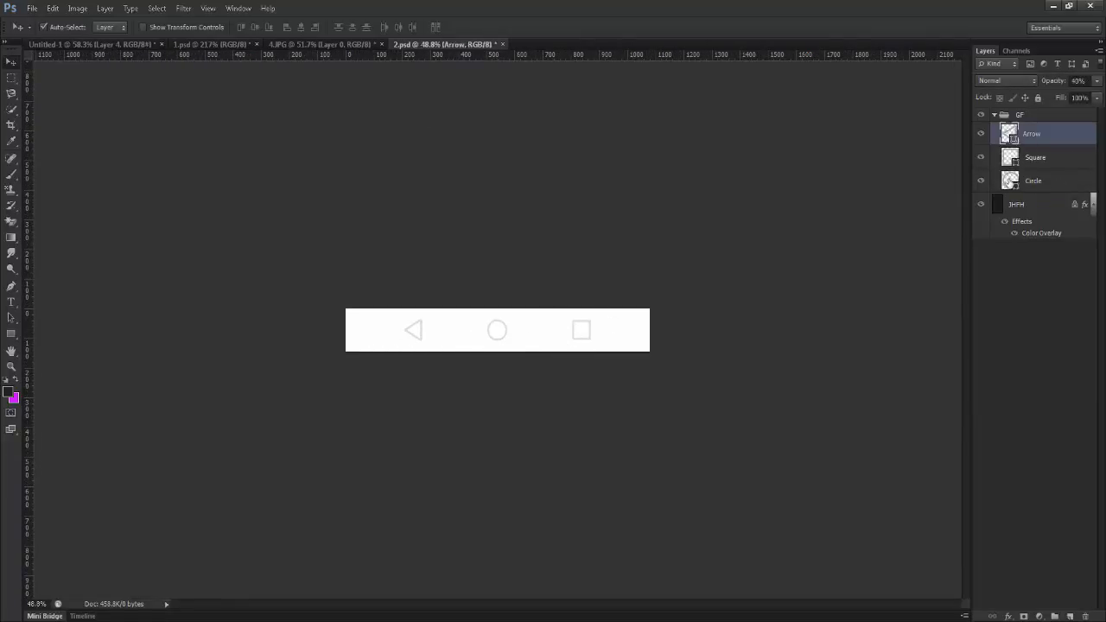
pyautogui.keyDown('shift'); pyautogui.click(1009, 181); pyautogui.keyUp('shift')
pyautogui.moveTo(499, 329); pyautogui.dragTo(457, 307)
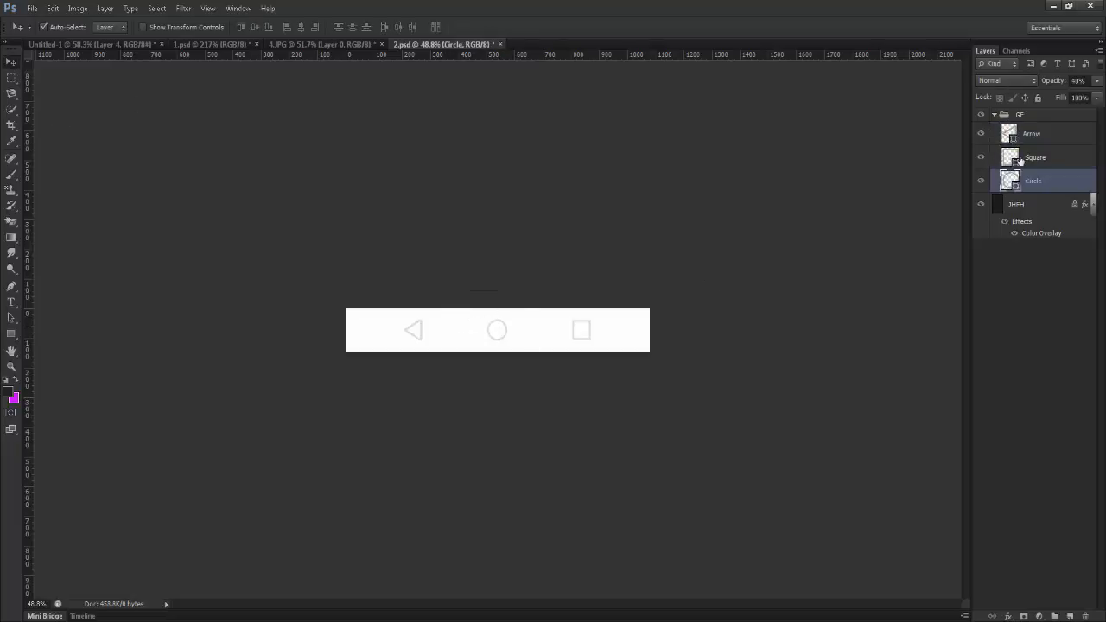
pyautogui.click(1010, 136)
pyautogui.keyDown('shift'); pyautogui.click(1010, 181); pyautogui.keyUp('shift')
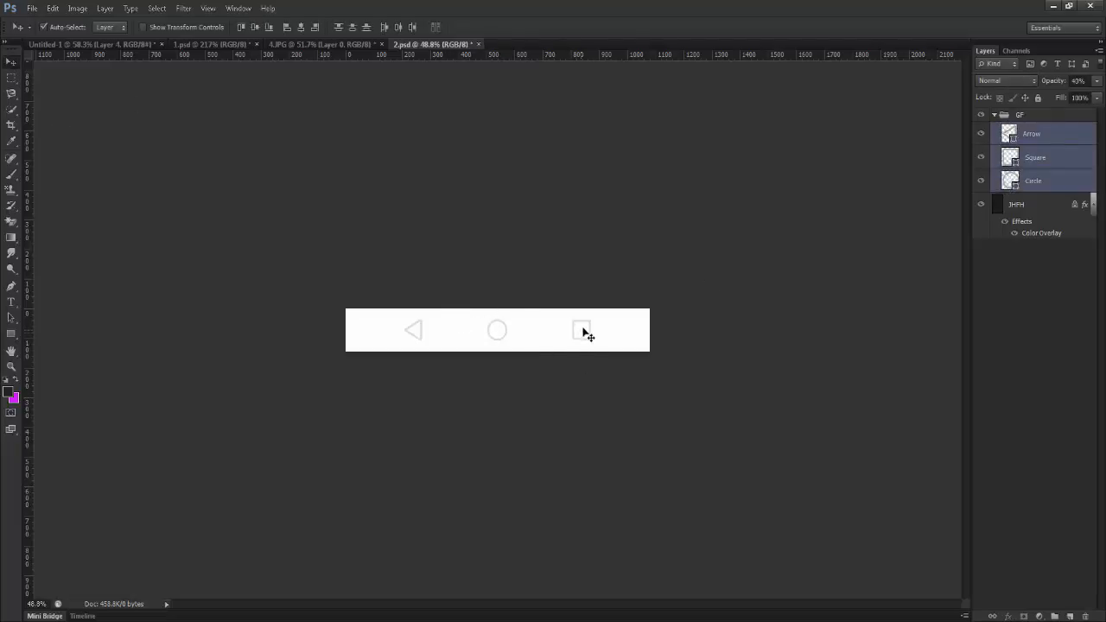
# Try copying the three navigation icons into the bottom bar of Untitled-1, and undo the attempt
pyautogui.moveTo(588, 326); pyautogui.dragTo(513, 539)
pyautogui.click(508, 541)
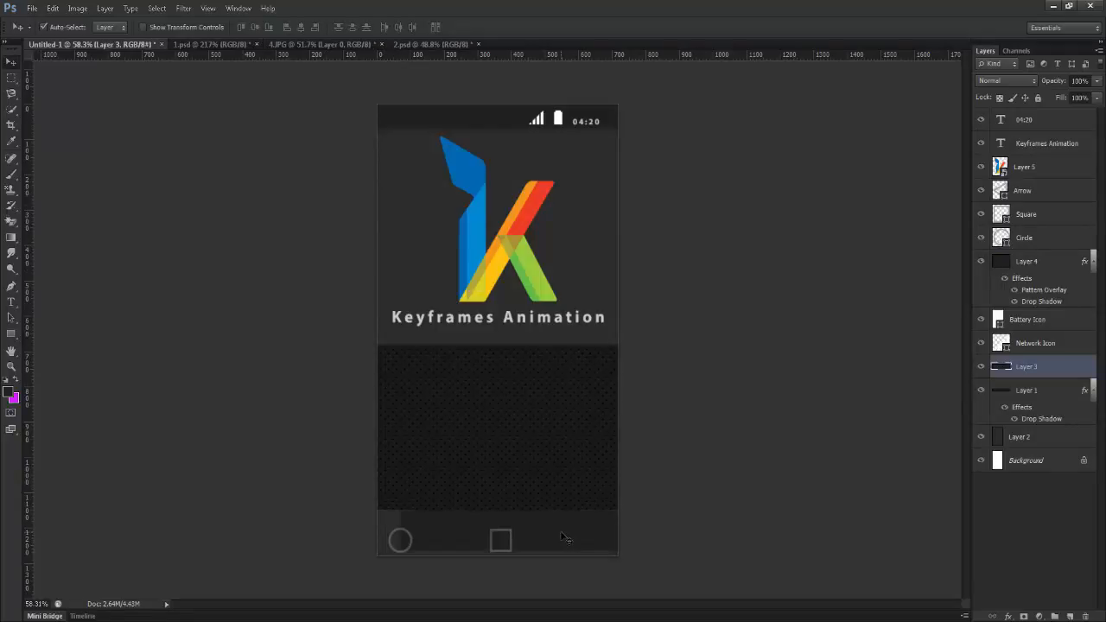
pyautogui.hotkey('ctrl', 'alt', 'z')
pyautogui.hotkey('ctrl', 'alt', 'z')
pyautogui.hotkey('ctrl', 'alt', 'z')
pyautogui.hotkey('ctrl', 'alt', 'z')
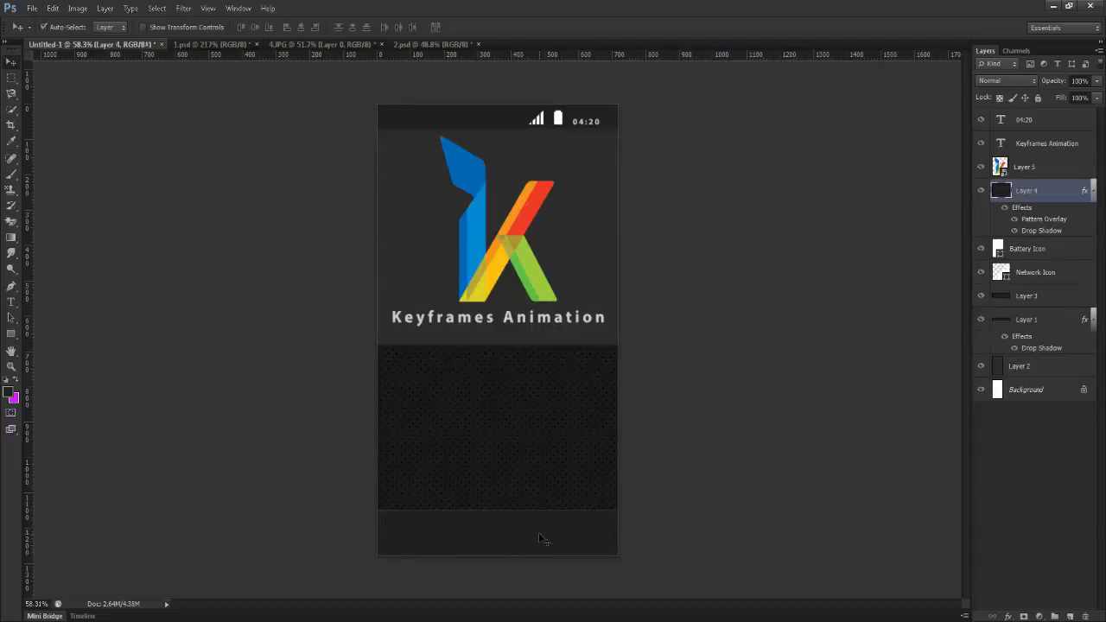
# Copy the three selected navigation icons from 2.psd into Untitled-1, scale them to about 91%, and place them in the bottom bar
pyautogui.click(434, 44)
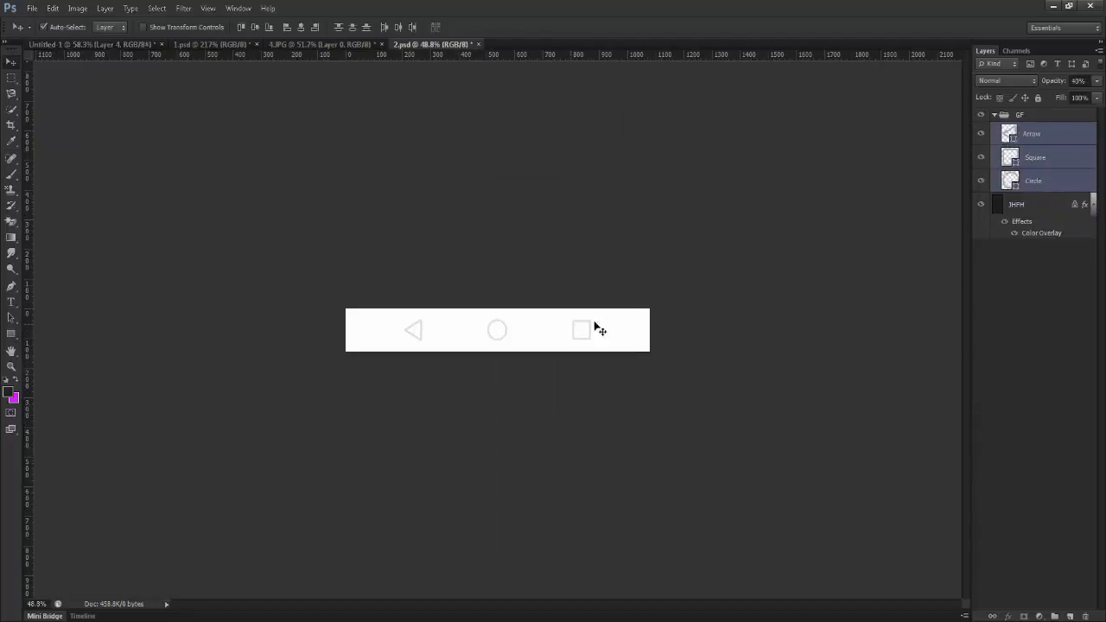
pyautogui.moveTo(593, 329); pyautogui.dragTo(537, 408)
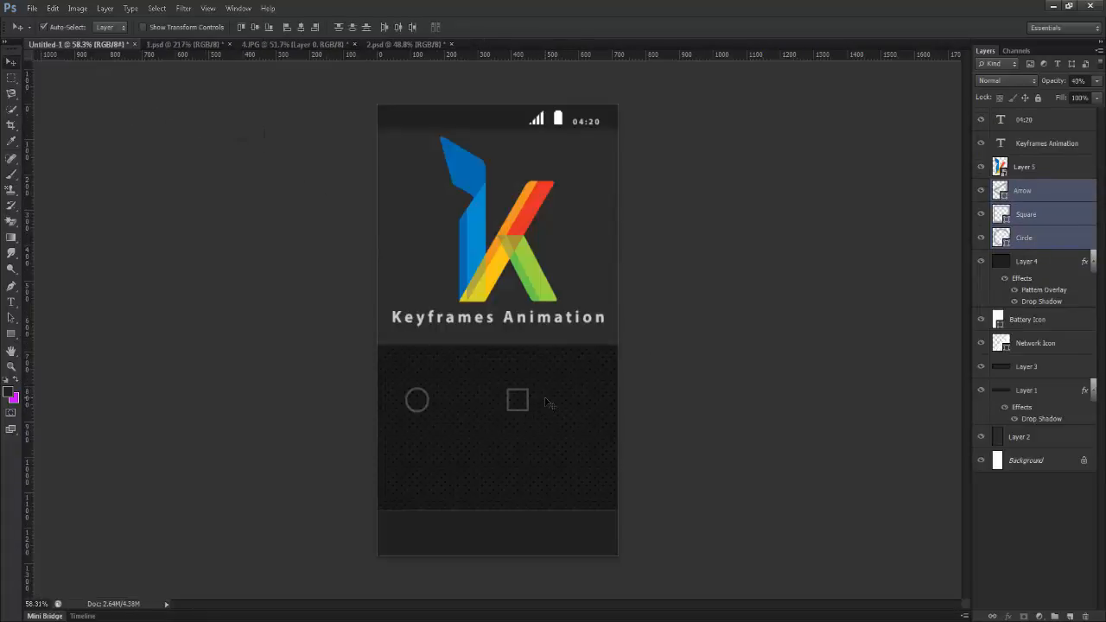
pyautogui.hotkey('ctrl', 't')
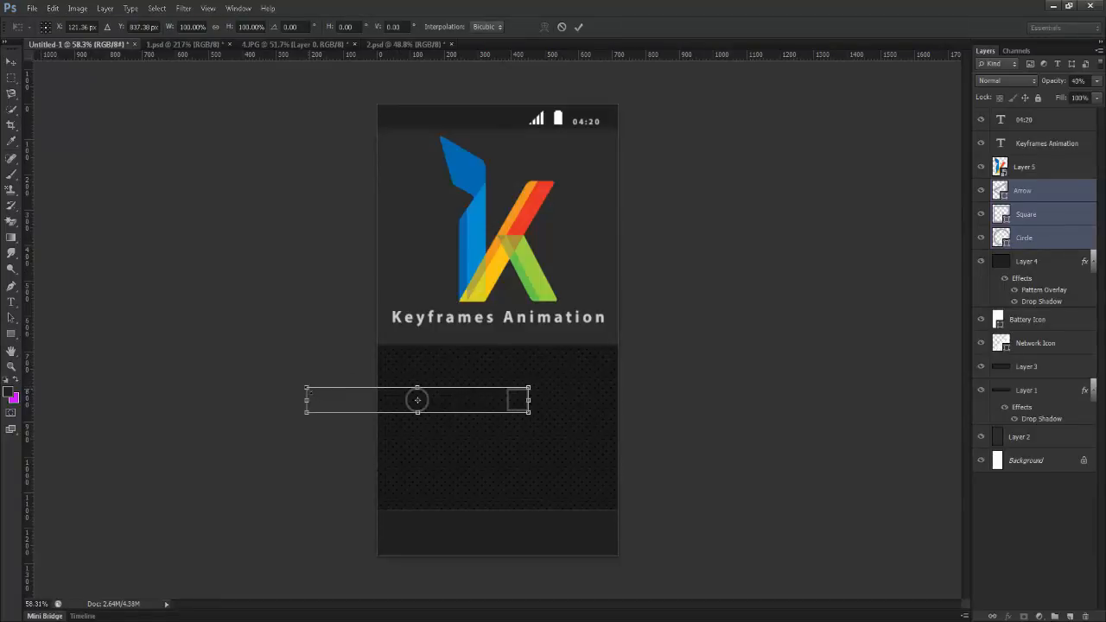
pyautogui.moveTo(307, 388); pyautogui.dragTo(315, 390)
pyautogui.moveTo(463, 403); pyautogui.dragTo(537, 535)
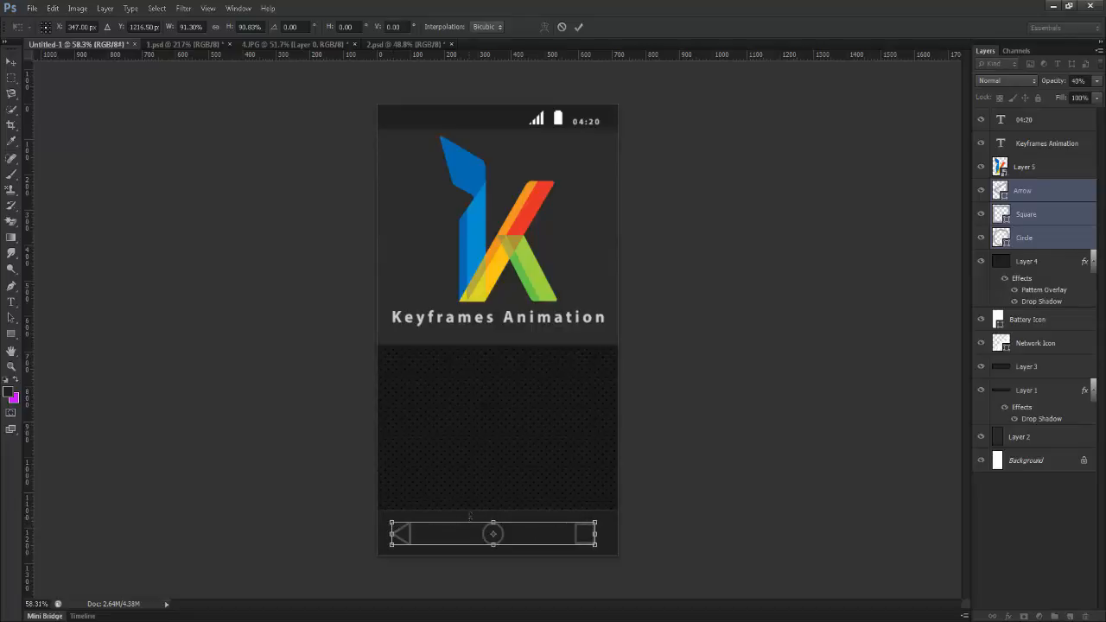
pyautogui.press('Return')
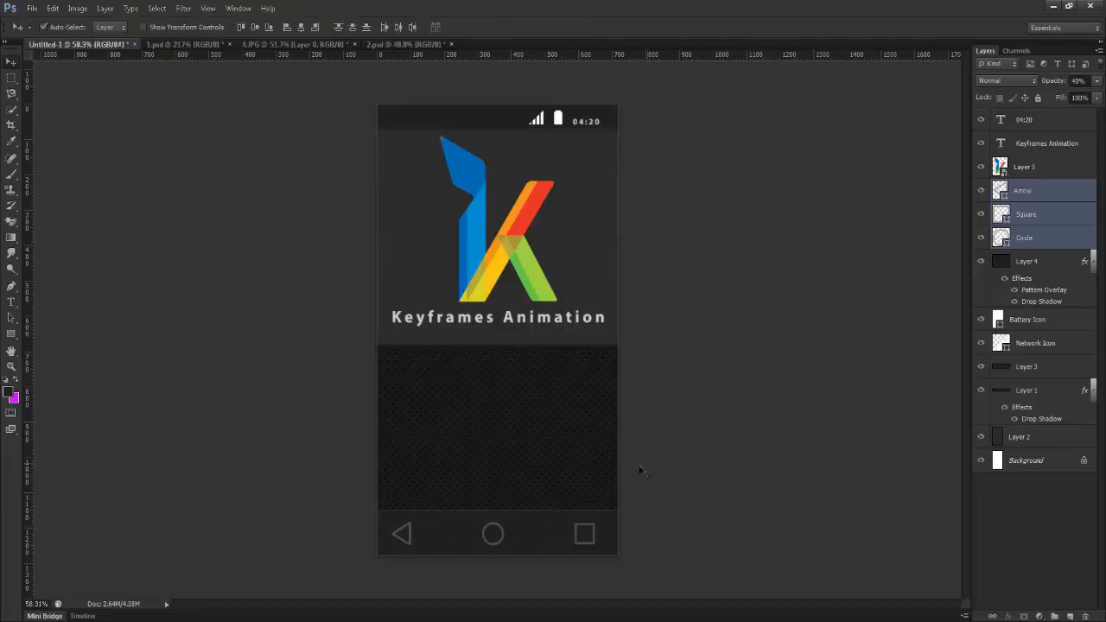
# Nudge the three navigation icons slightly right to centre them in the bottom bar, using the guides as reference, and hide the guides
pyautogui.hotkey('ctrl', ';')
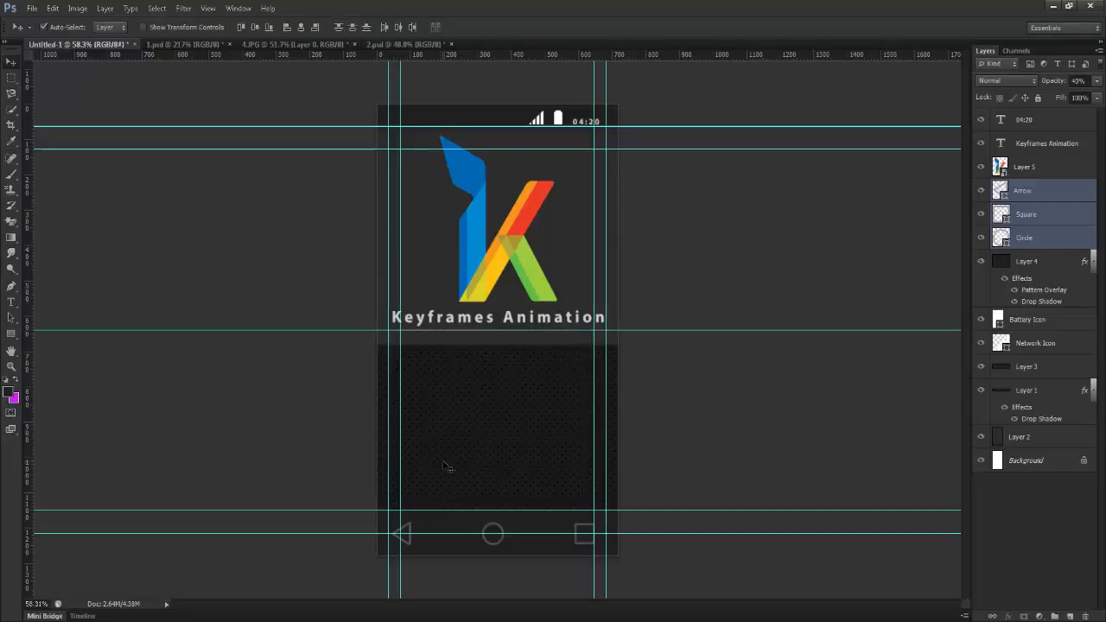
pyautogui.scroll(2, 537, 468)
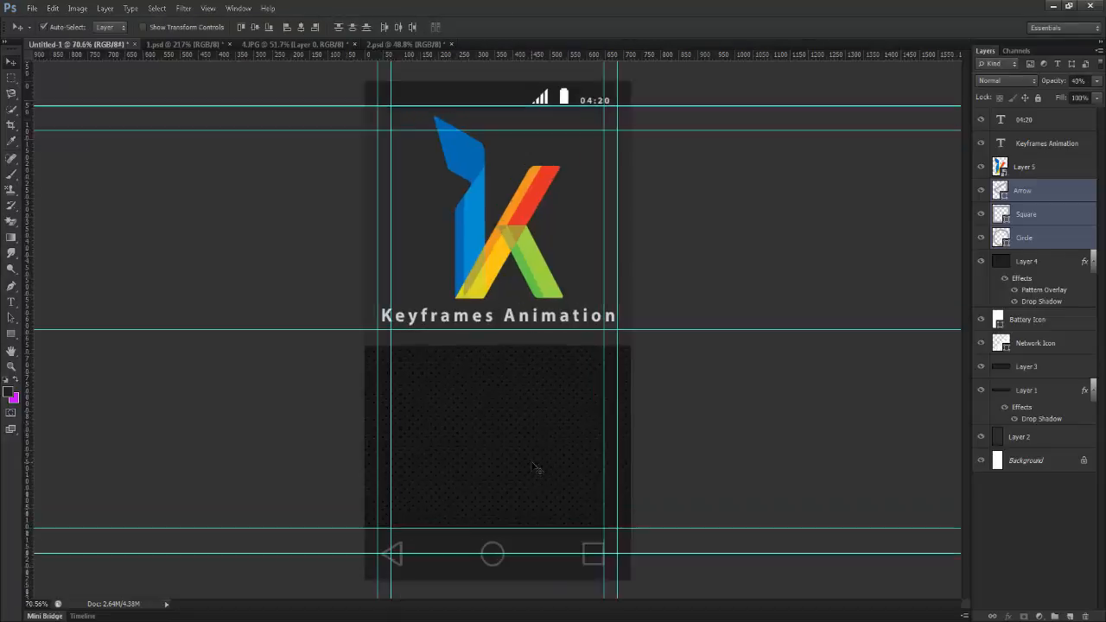
pyautogui.moveTo(531, 454); pyautogui.dragTo(531, 337)
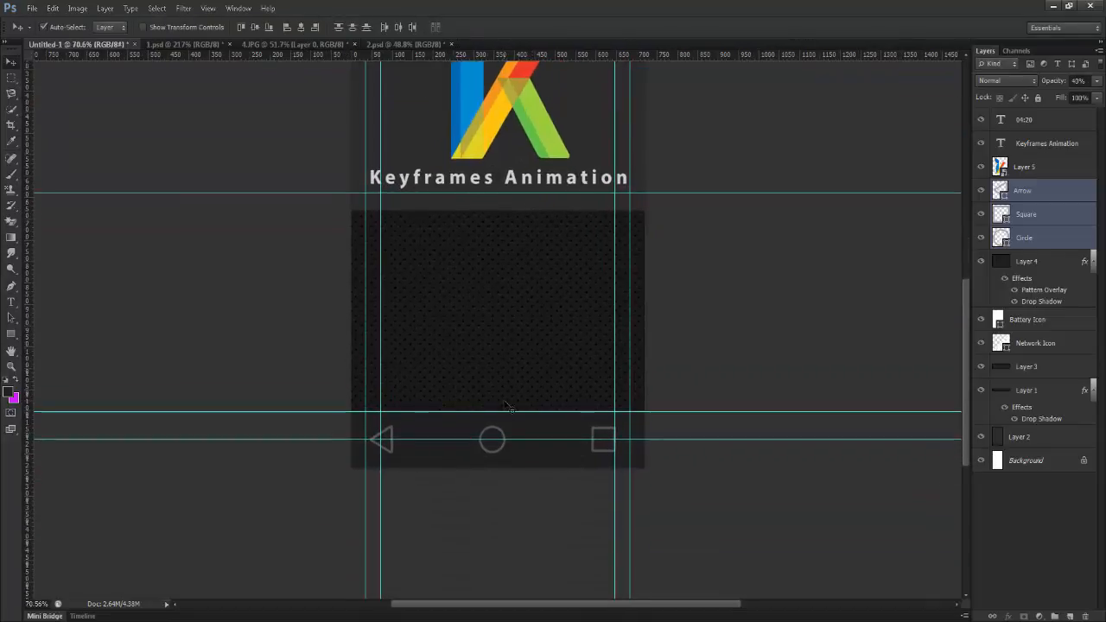
pyautogui.press('Right')
pyautogui.press('Right')
pyautogui.press('Right')
pyautogui.press('Right')
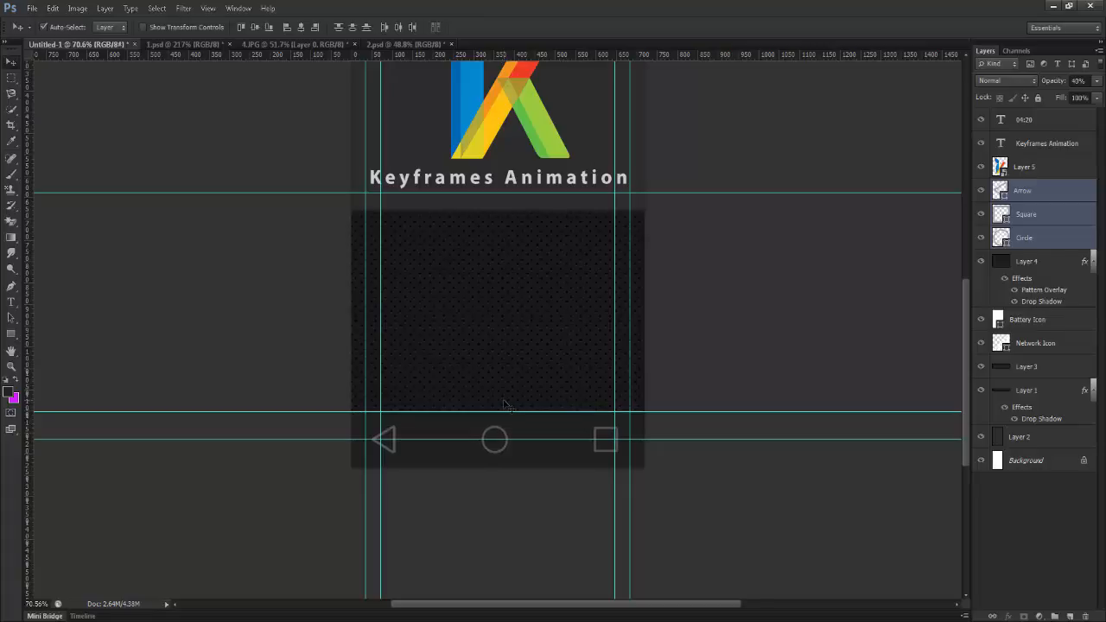
pyautogui.press('Right')
pyautogui.press('Right')
pyautogui.press('Right')
pyautogui.press('Right')
pyautogui.press('Right')
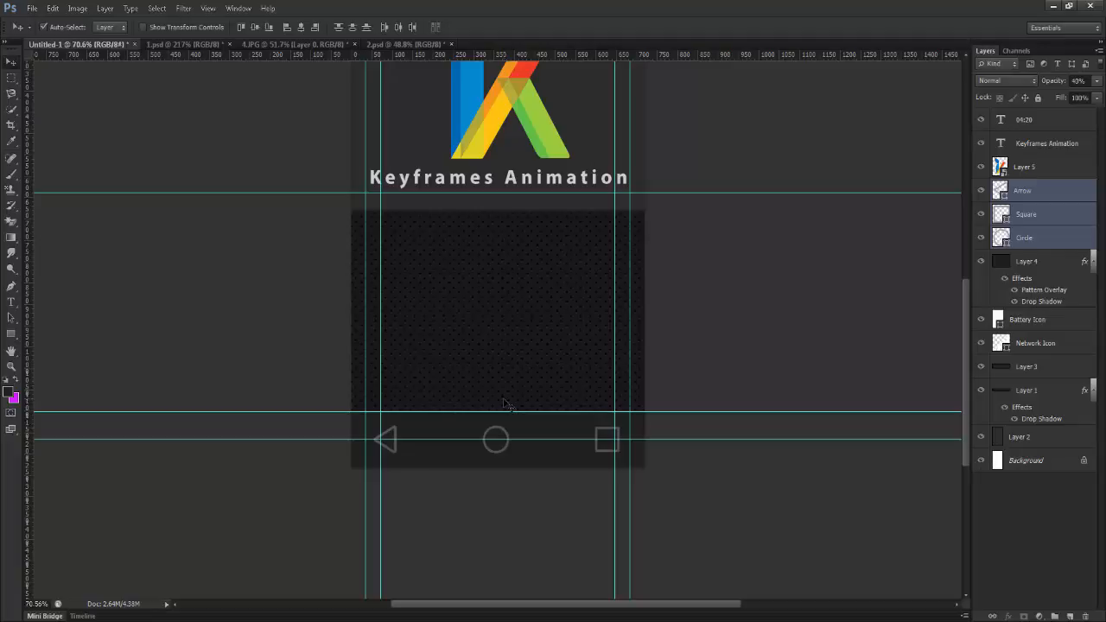
pyautogui.hotkey('ctrl', ';')
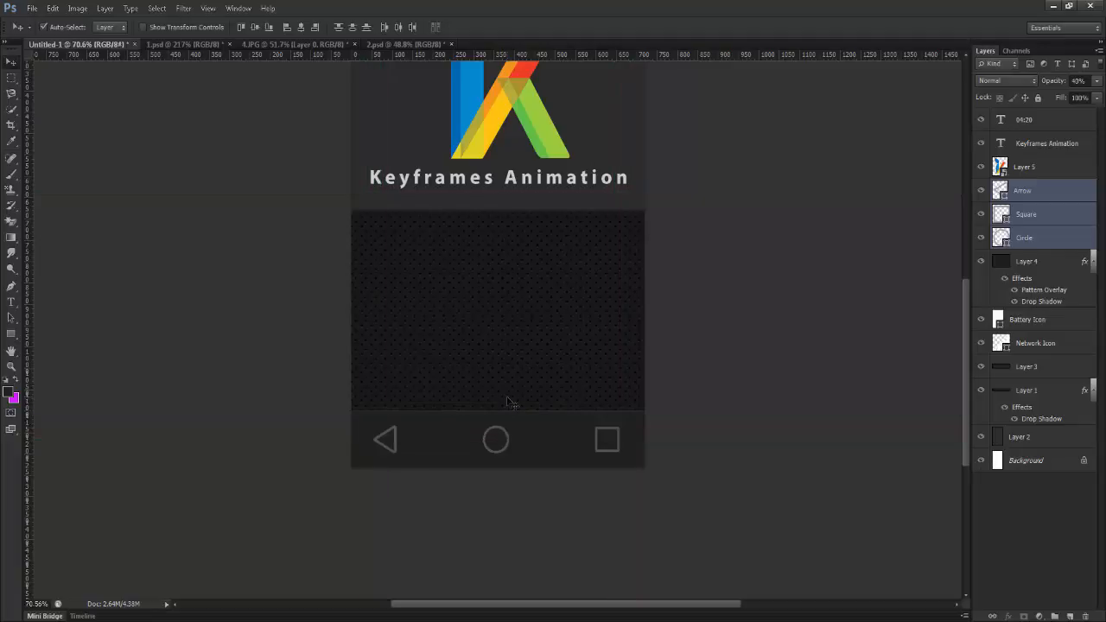
pyautogui.hotkey('ctrl', '0')
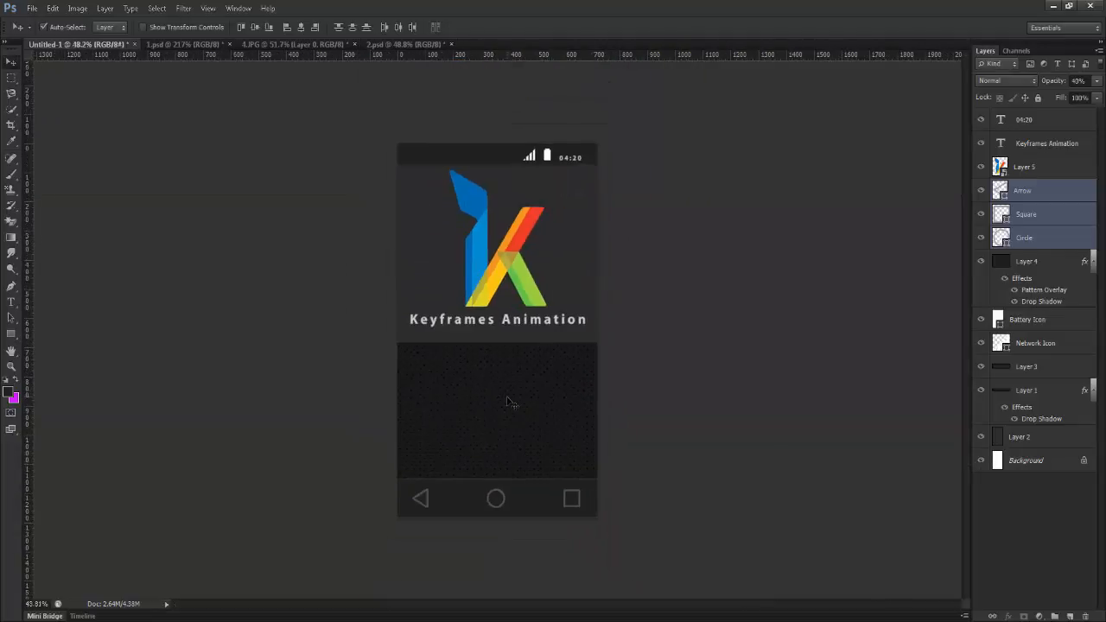
pyautogui.scroll(2, 511, 402)
pyautogui.scroll(1, 510, 394)
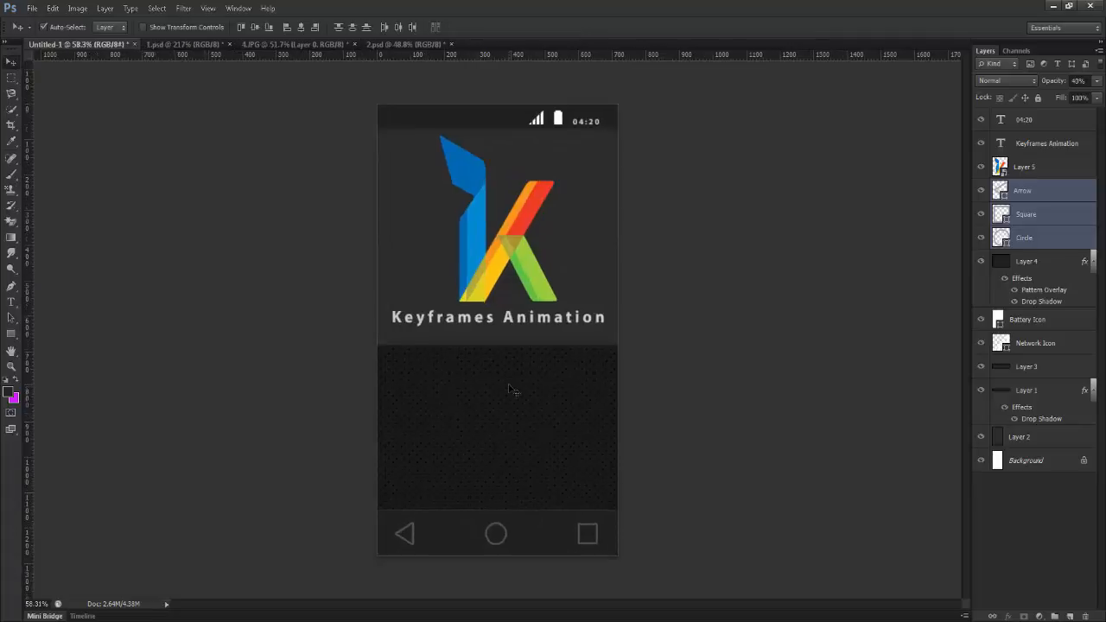
pyautogui.scroll(1, 510, 386)
pyautogui.scroll(-1, 512, 385)
pyautogui.scroll(1, 484, 349)
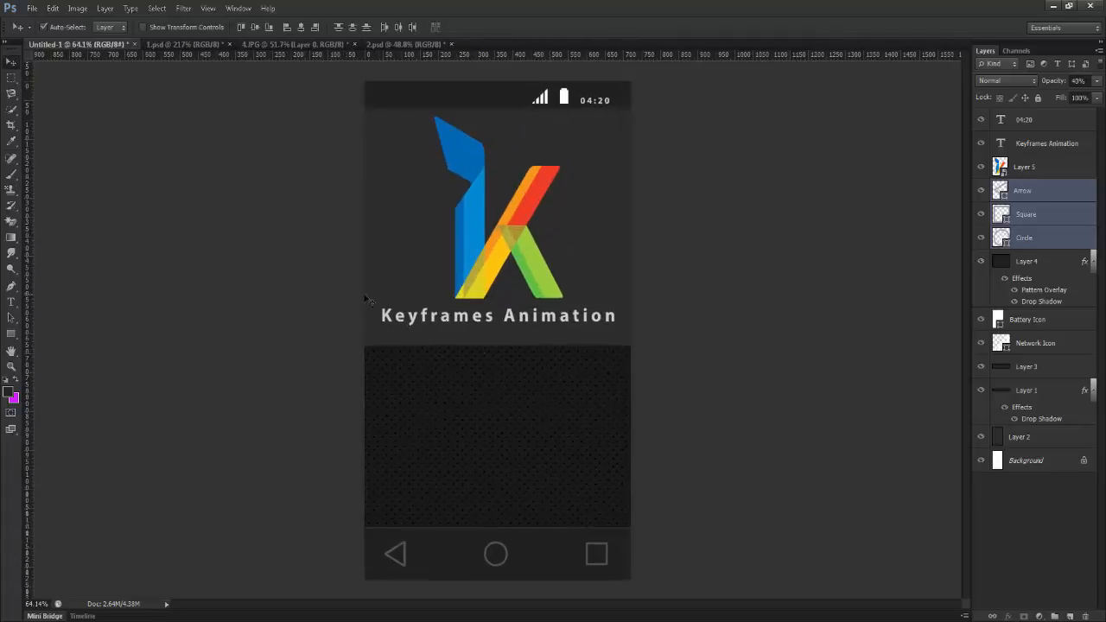
pyautogui.scroll(-1, 381, 292)
pyautogui.scroll(-1, 394, 292)
pyautogui.scroll(2, 395, 280)
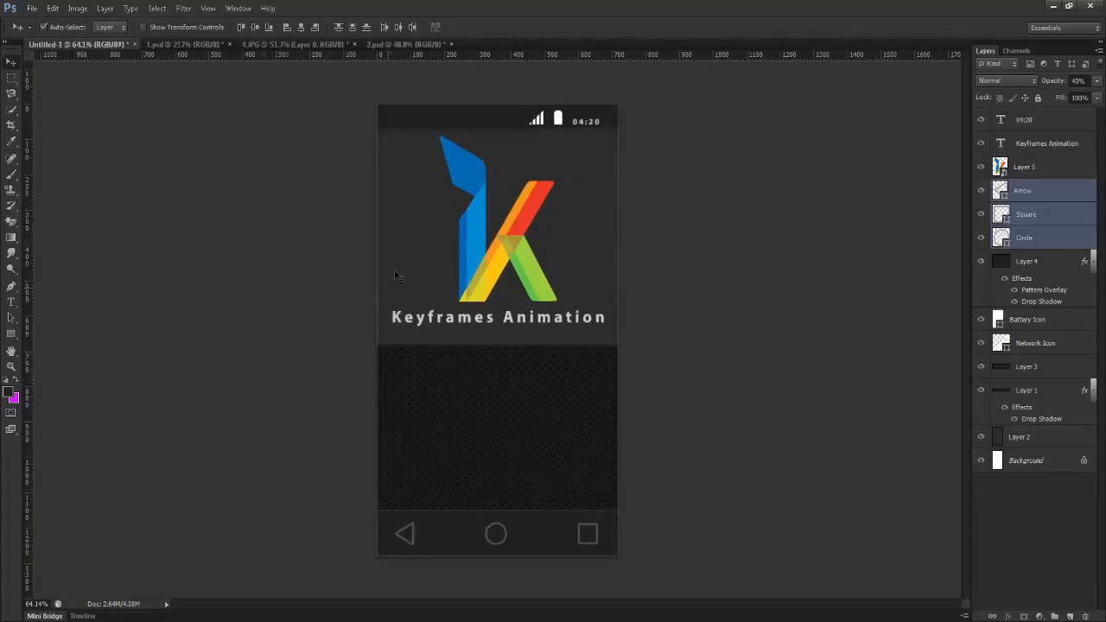
pyautogui.scroll(-1, 400, 270)
pyautogui.scroll(1, 448, 336)
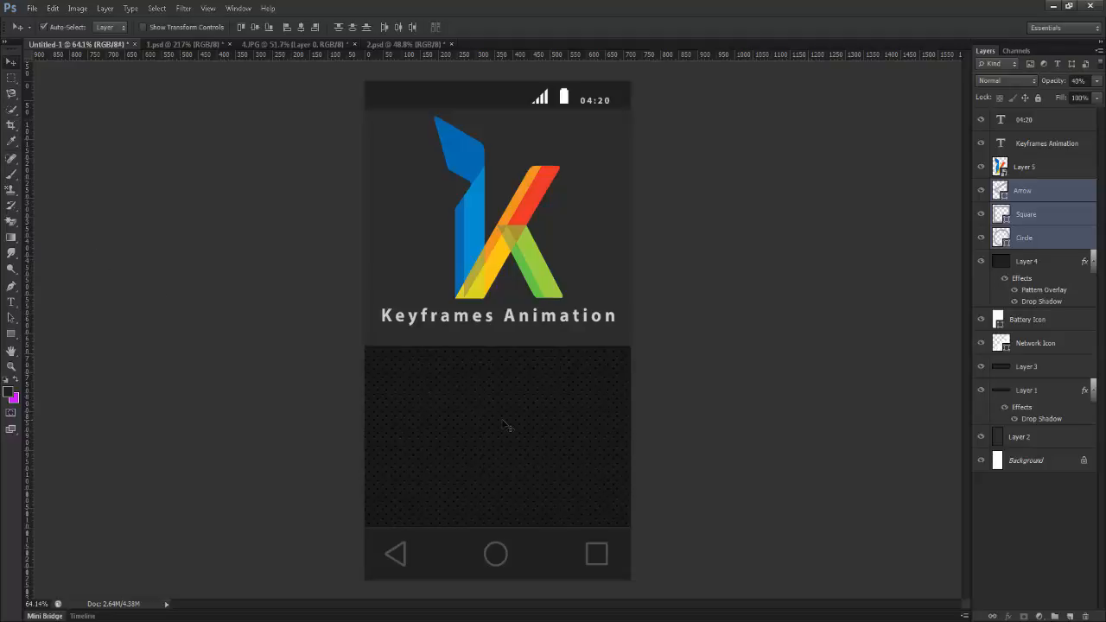
pyautogui.click(11, 77)
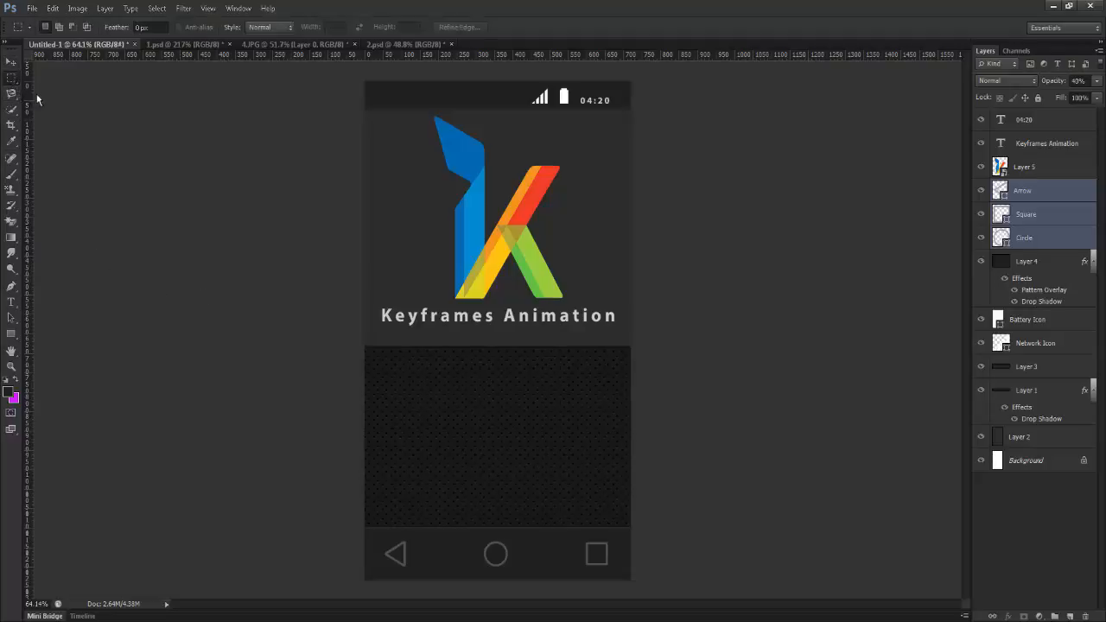
pyautogui.moveTo(365, 344); pyautogui.dragTo(530, 384)
pyautogui.click(538, 377)
# Show the guides and try marking a rectangular selection about 648 px wide in the upper part of the dotted panel
pyautogui.hotkey('ctrl', ';')
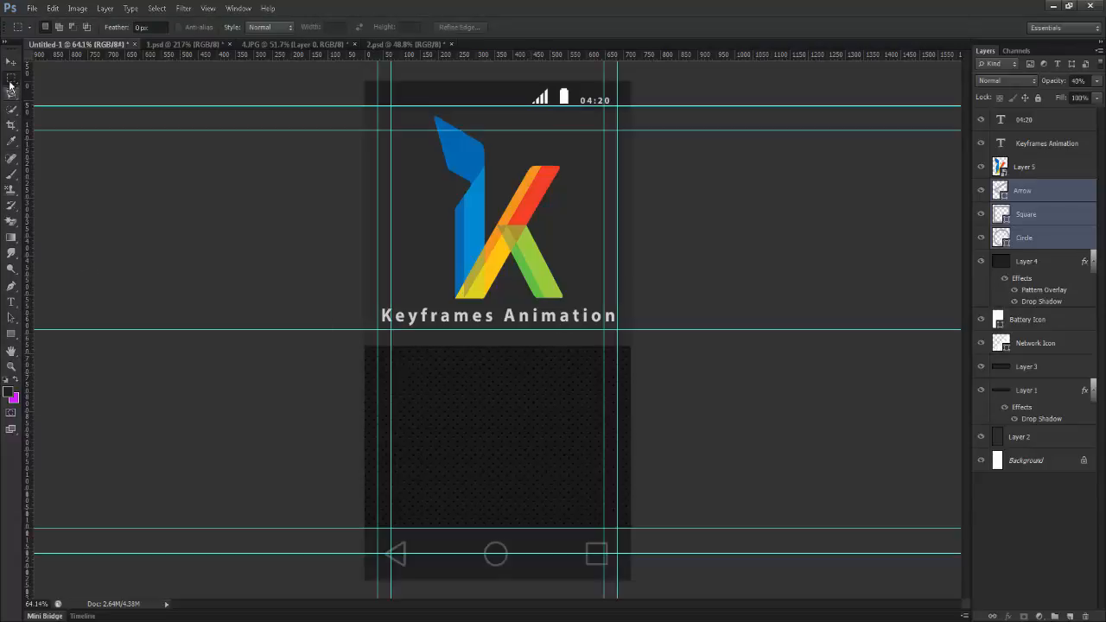
pyautogui.moveTo(365, 357); pyautogui.dragTo(612, 388)
pyautogui.click(380, 373)
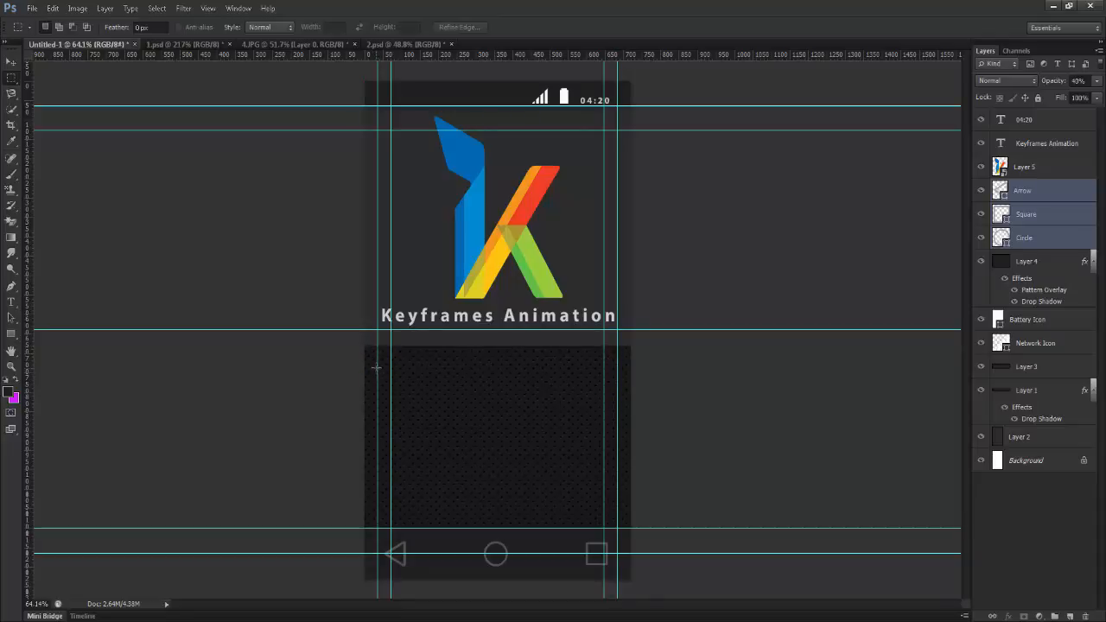
pyautogui.moveTo(378, 365); pyautogui.dragTo(610, 391)
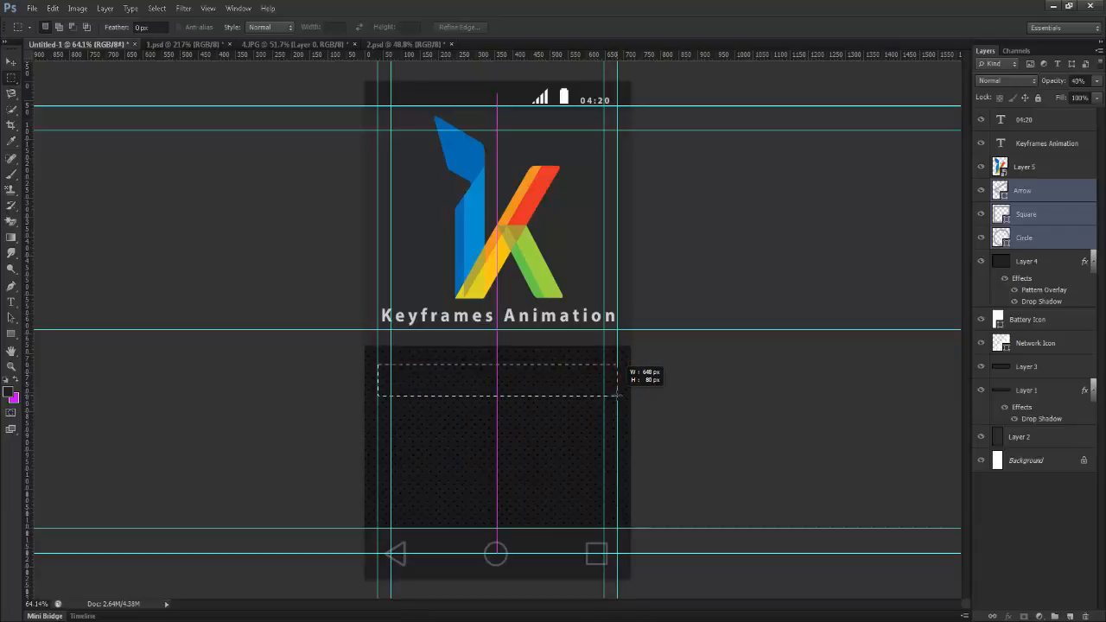
pyautogui.moveTo(617, 396); pyautogui.dragTo(617, 396)
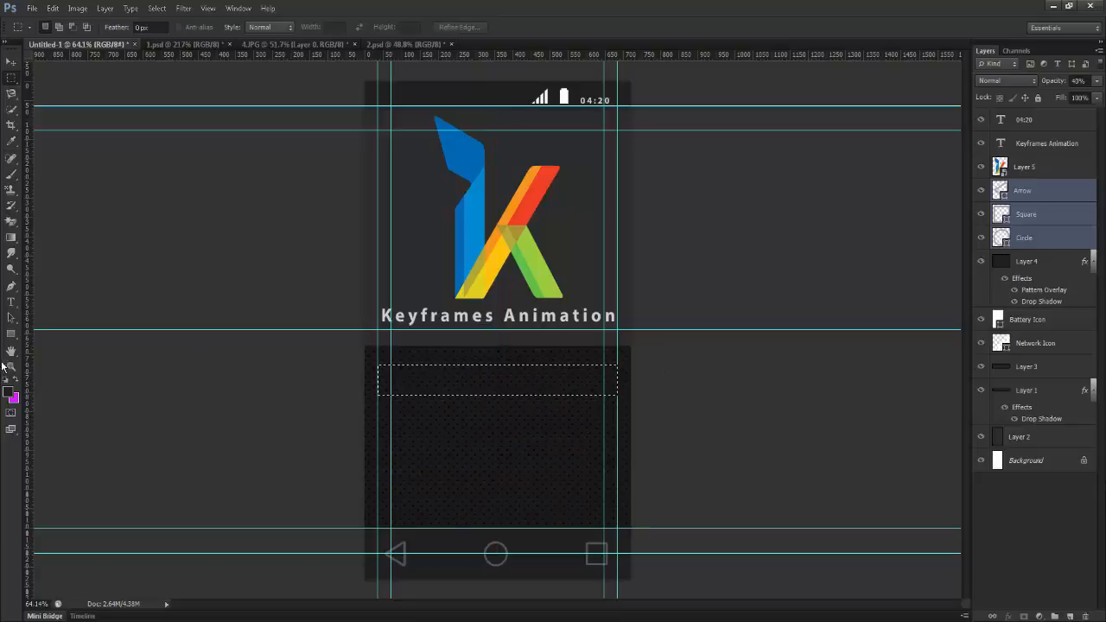
pyautogui.click(11, 63)
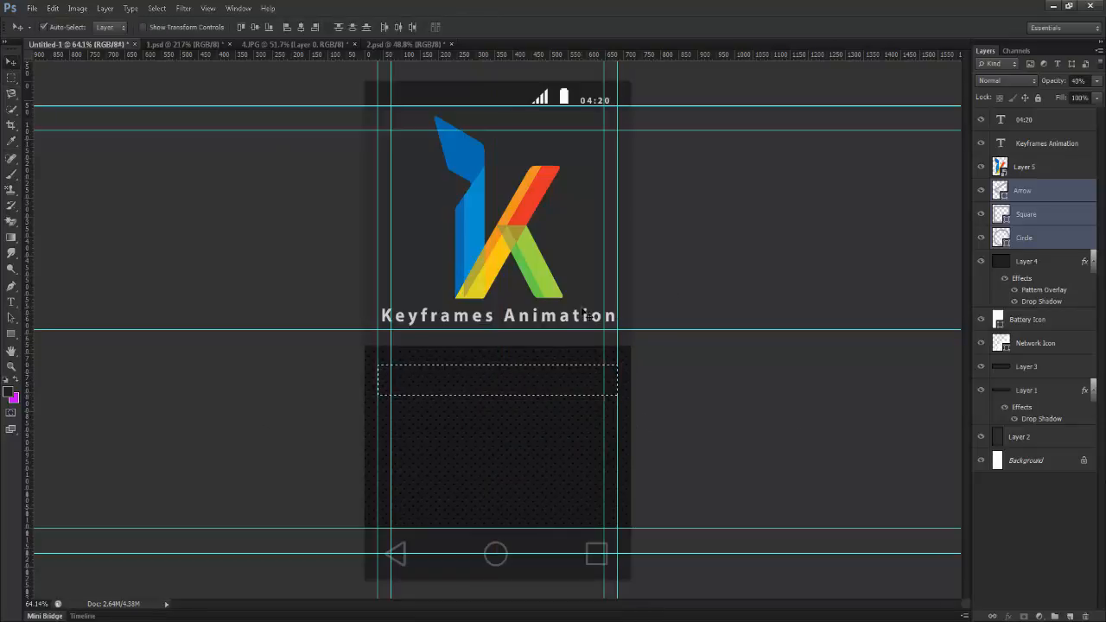
pyautogui.hotkey('ctrl', 'h')
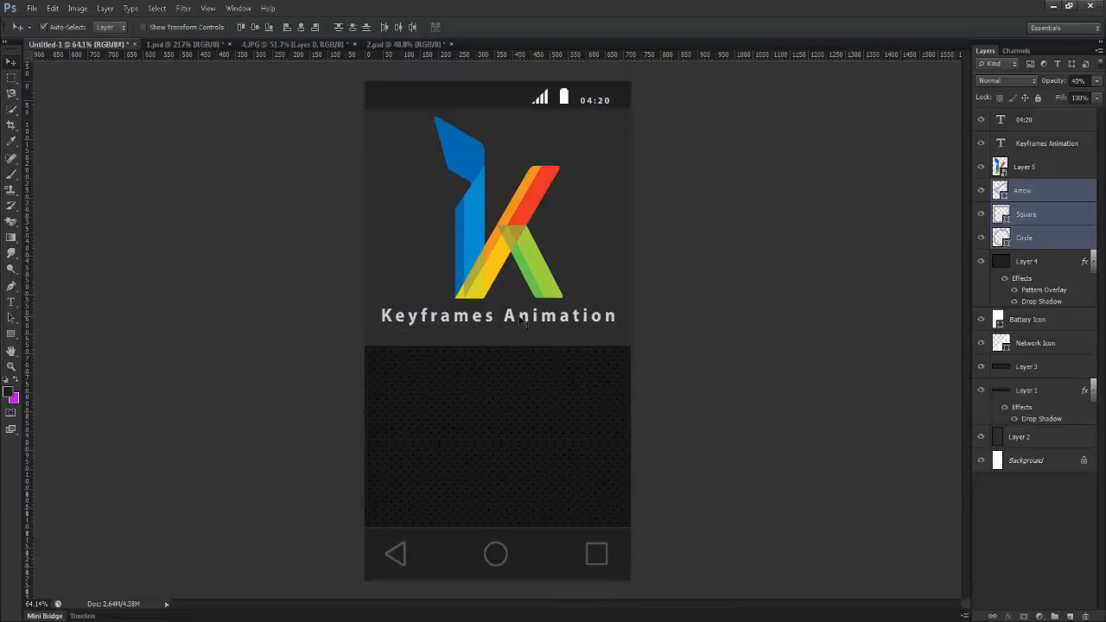
pyautogui.hotkey('ctrl', 'h')
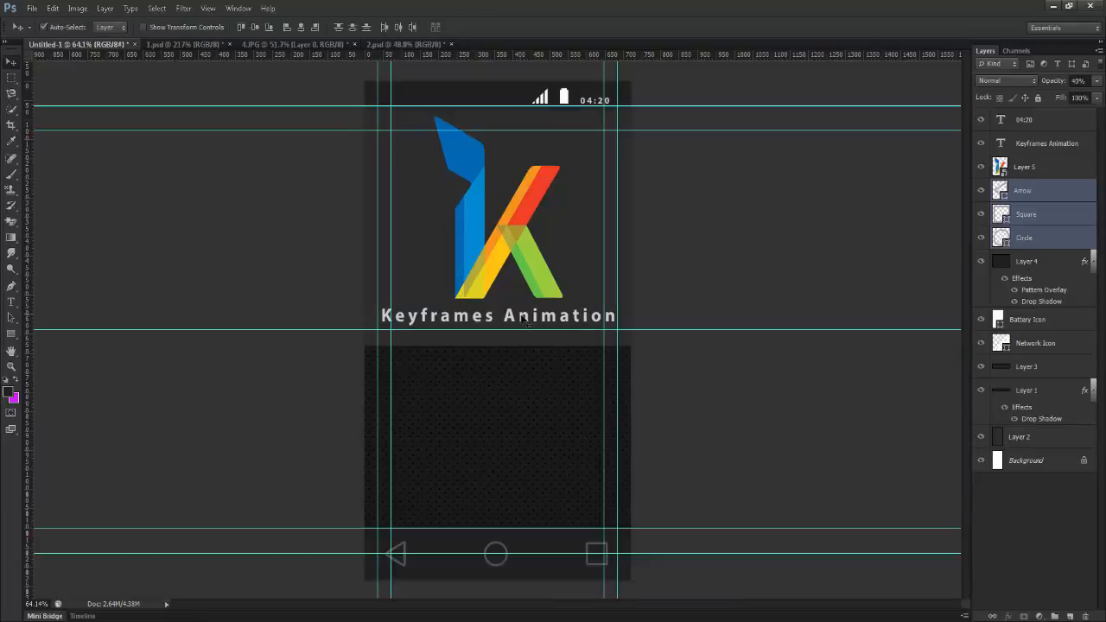
# Select a horizontal strip between the outermost vertical guides near the dotted panel's upper edge and add a new layer for it
pyautogui.click(11, 78)
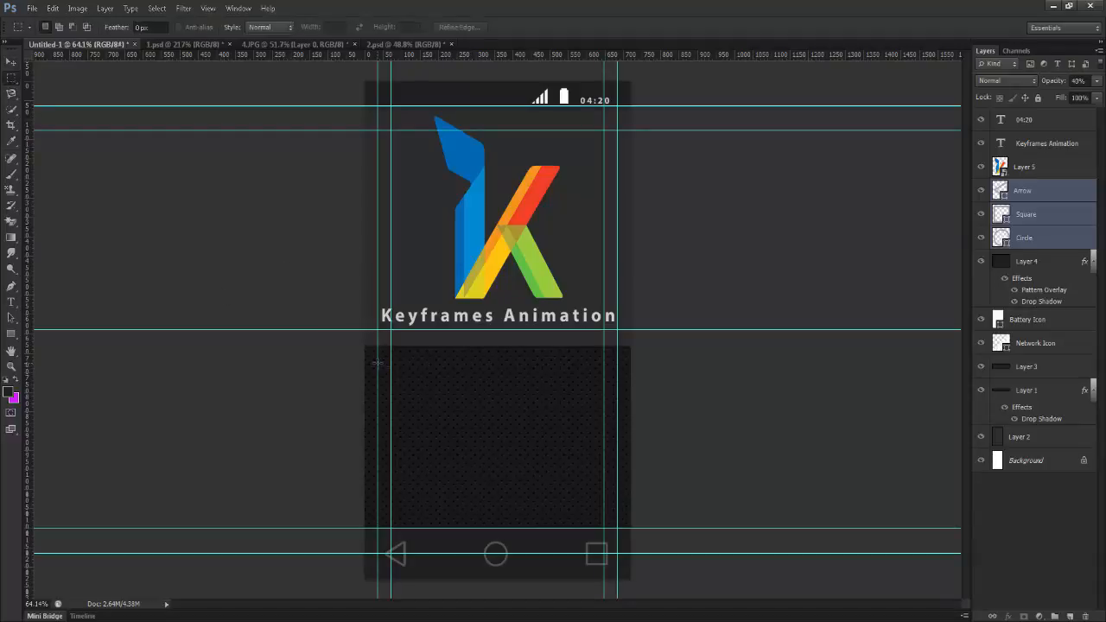
pyautogui.moveTo(579, 398); pyautogui.dragTo(617, 397)
pyautogui.click(1071, 616)
# Fill the selected strip with blue #2f9cf9, then deselect it and hide the guides
pyautogui.click(13, 393)
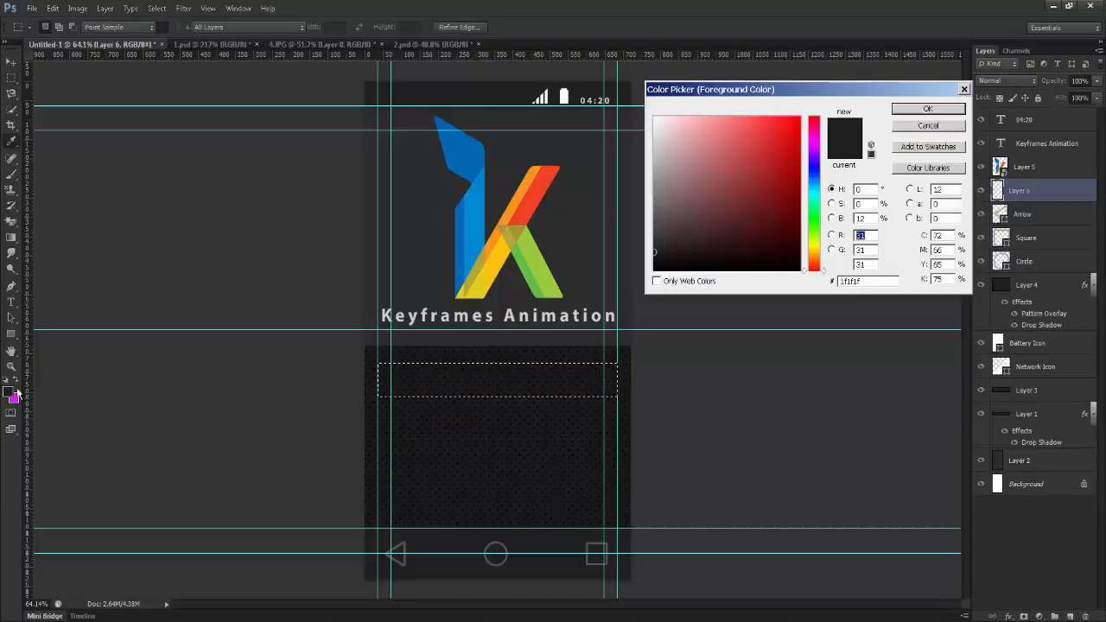
pyautogui.moveTo(815, 215); pyautogui.dragTo(817, 183)
pyautogui.moveTo(773, 146); pyautogui.dragTo(773, 120)
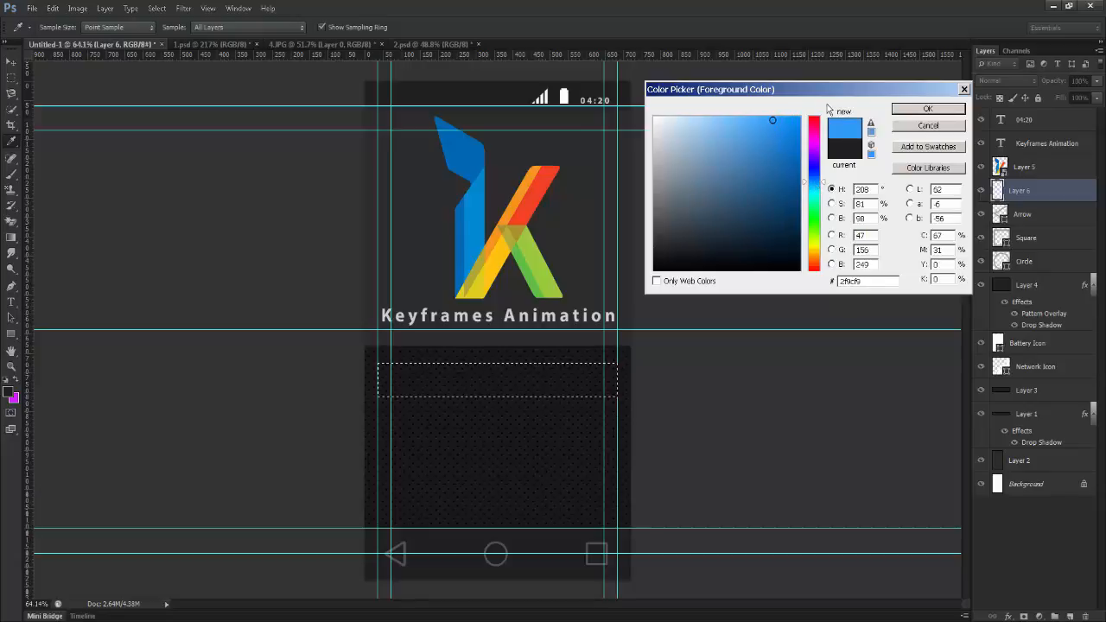
pyautogui.click(902, 110)
pyautogui.hotkey('alt', 'BackSpace')
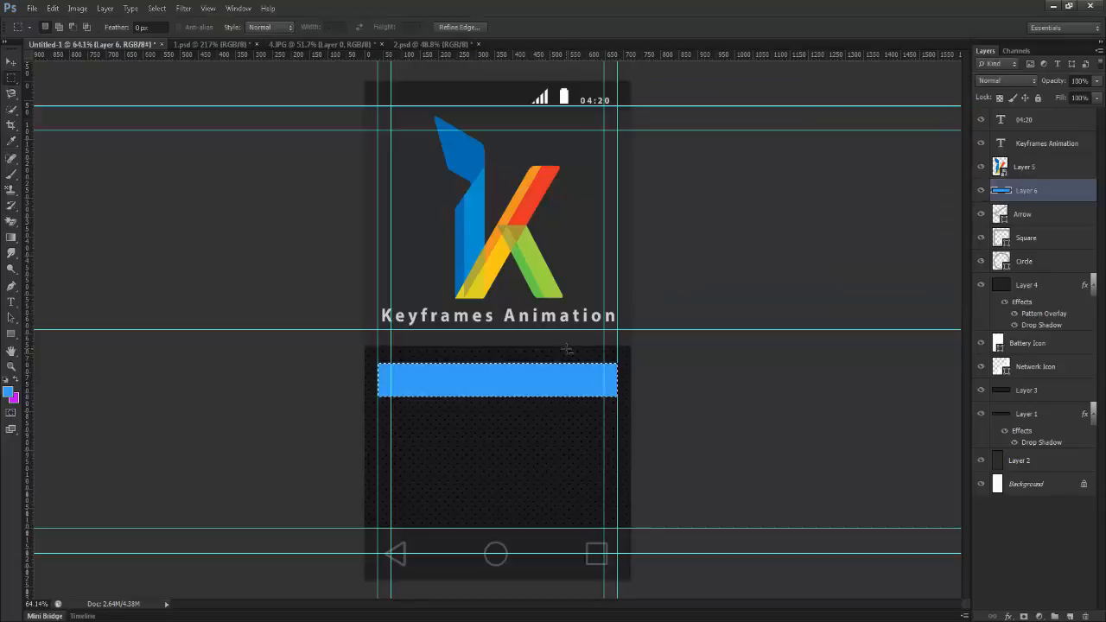
pyautogui.hotkey('ctrl', 'd')
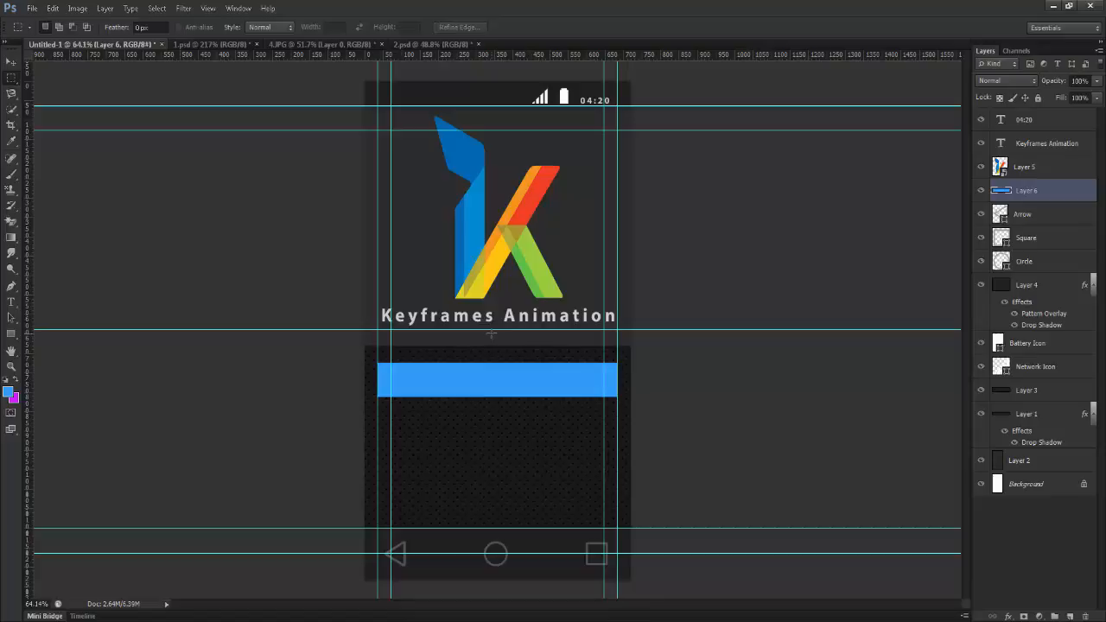
pyautogui.hotkey('ctrl', ';')
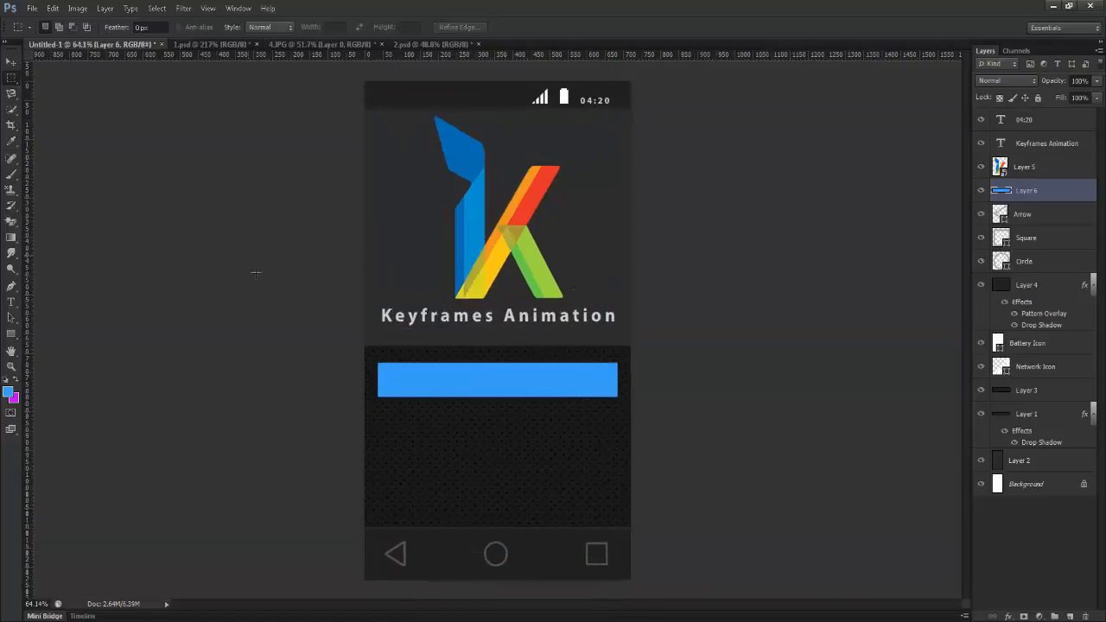
# Open the 3.psd file containing the Facebook and Twitter buttons
pyautogui.click(12, 62)
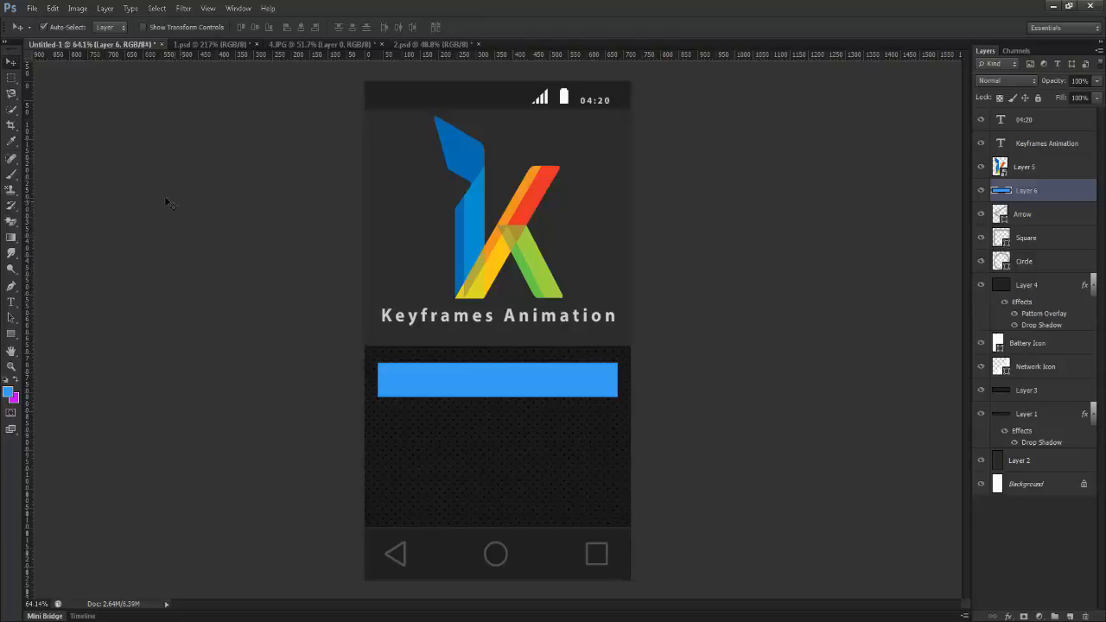
pyautogui.click(31, 9)
pyautogui.click(46, 35)
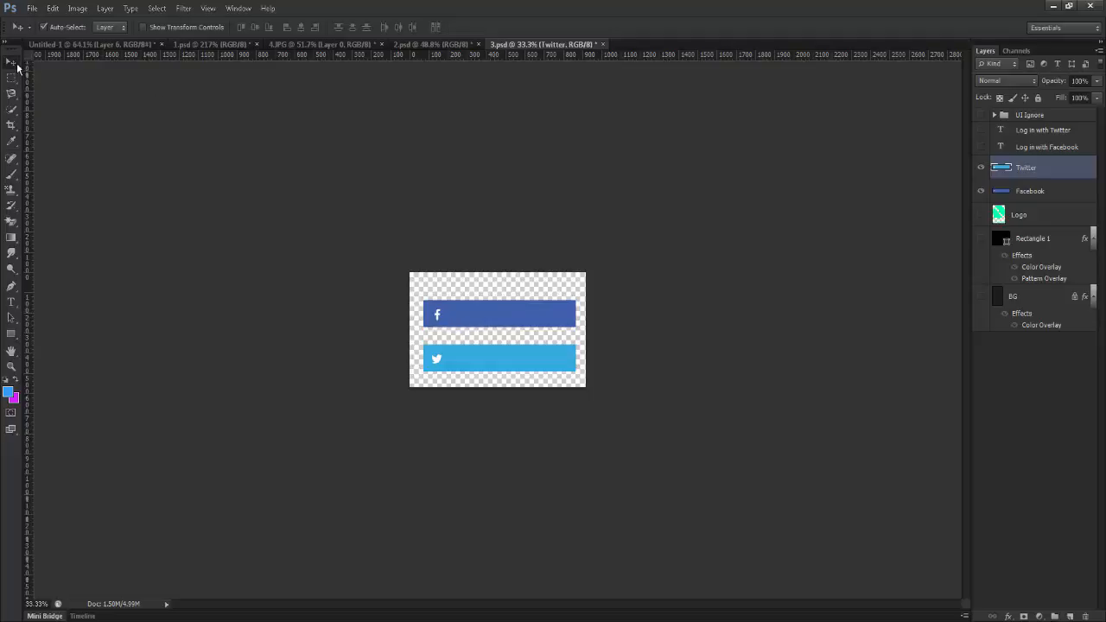
# Select the Facebook and Twitter layers together and copy them onto the dotted panel in Untitled-1
pyautogui.moveTo(489, 320)
pyautogui.mouseDown()
pyautogui.moveTo(466, 307)
pyautogui.moveTo(484, 319)
pyautogui.mouseUp()
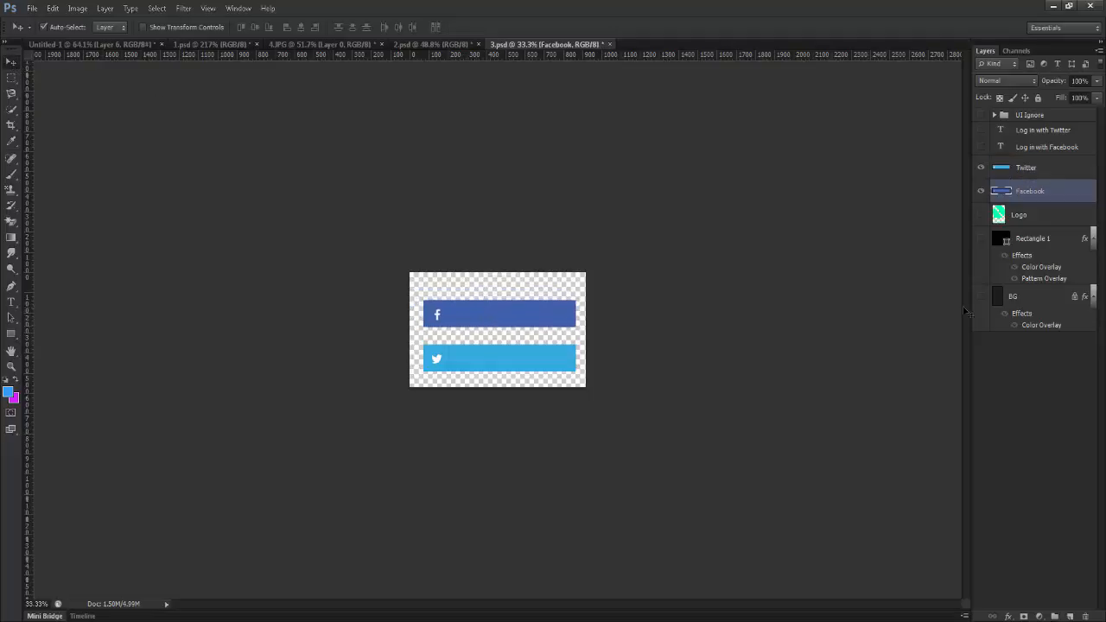
pyautogui.keyDown('shift'); pyautogui.click(1003, 167); pyautogui.keyUp('shift')
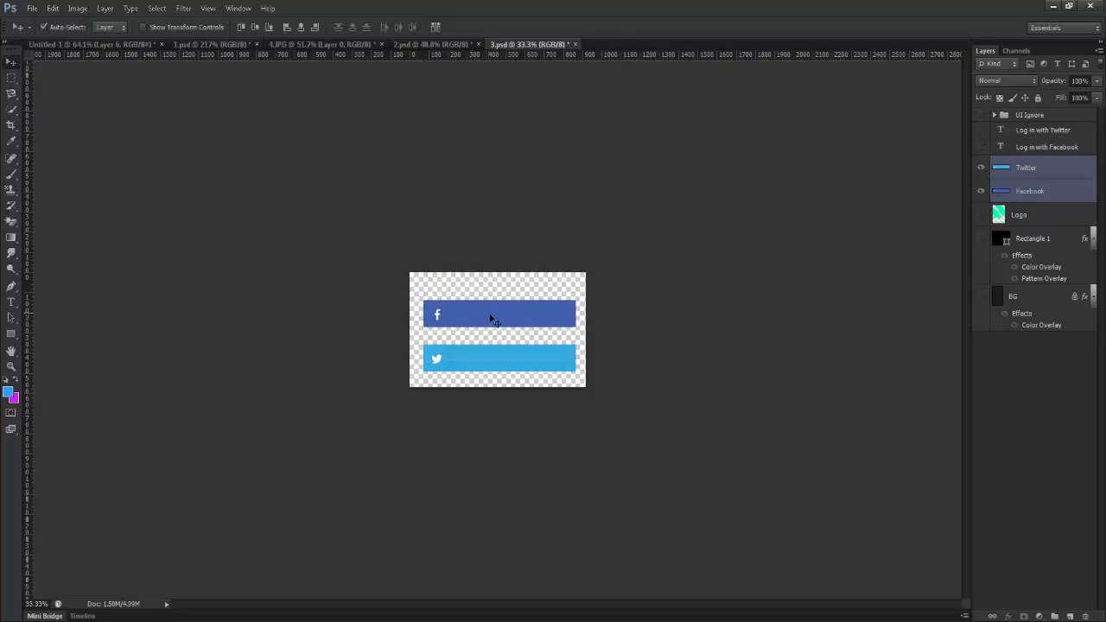
pyautogui.moveTo(491, 317); pyautogui.dragTo(525, 396)
pyautogui.scroll(-1, 525, 395)
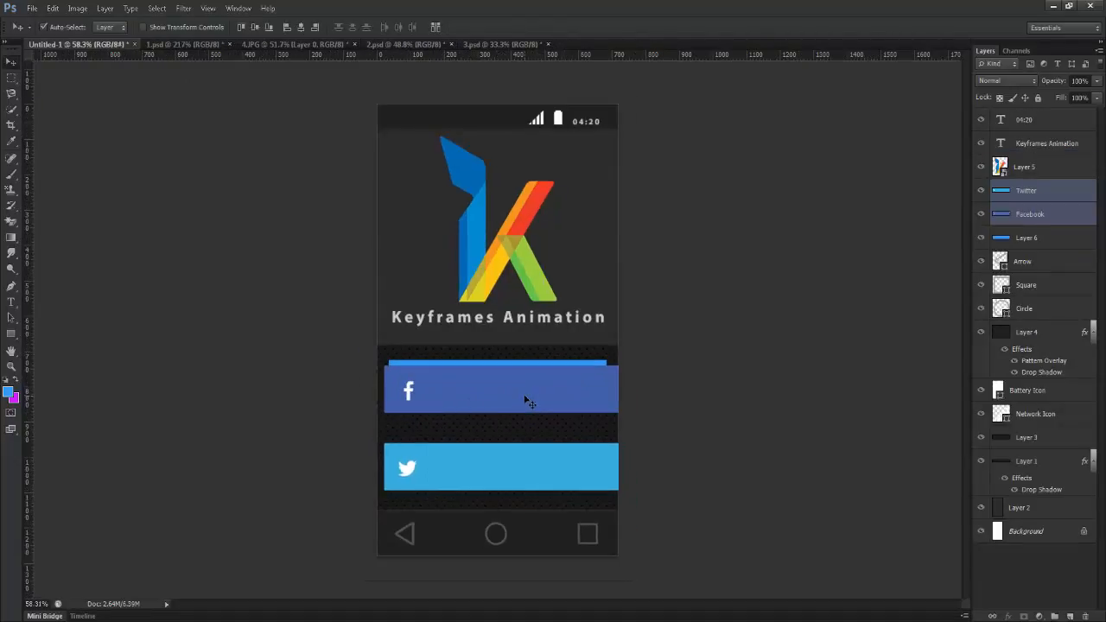
# Scale the Facebook and Twitter buttons down together and position them within the upper part of the dotted panel
pyautogui.hotkey('ctrl', 't')
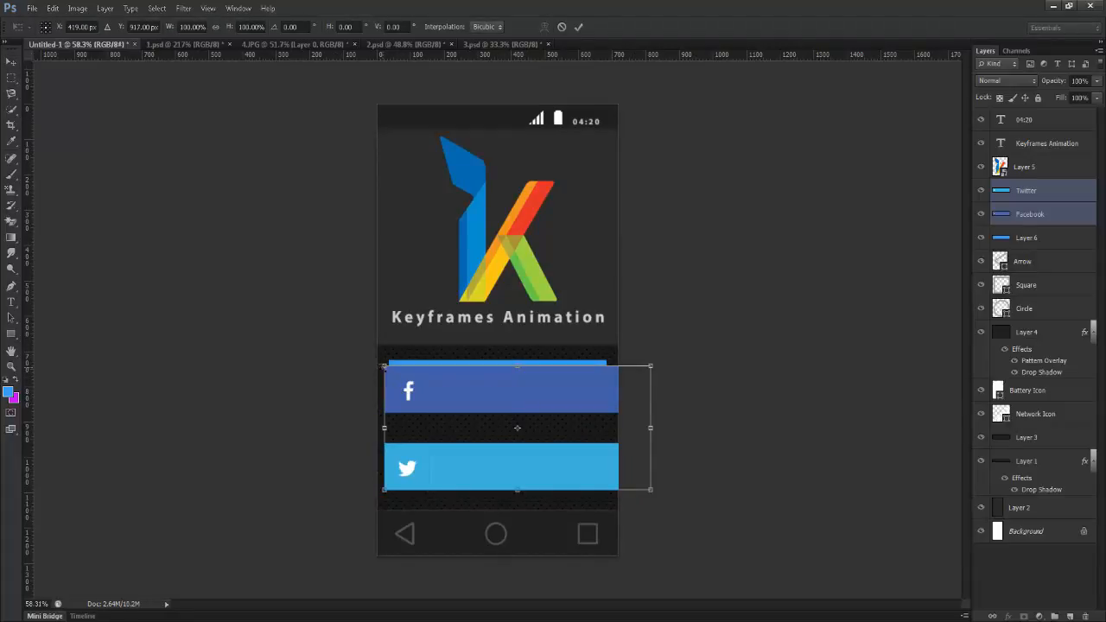
pyautogui.moveTo(385, 367); pyautogui.dragTo(396, 371)
pyautogui.moveTo(506, 394); pyautogui.dragTo(490, 385)
pyautogui.moveTo(380, 363)
pyautogui.mouseDown()
pyautogui.moveTo(402, 374)
pyautogui.moveTo(392, 367)
pyautogui.mouseUp()
pyautogui.moveTo(485, 383)
pyautogui.mouseDown()
pyautogui.moveTo(480, 400)
pyautogui.moveTo(481, 388)
pyautogui.mouseUp()
pyautogui.scroll(1, 486, 381)
pyautogui.press('Return')
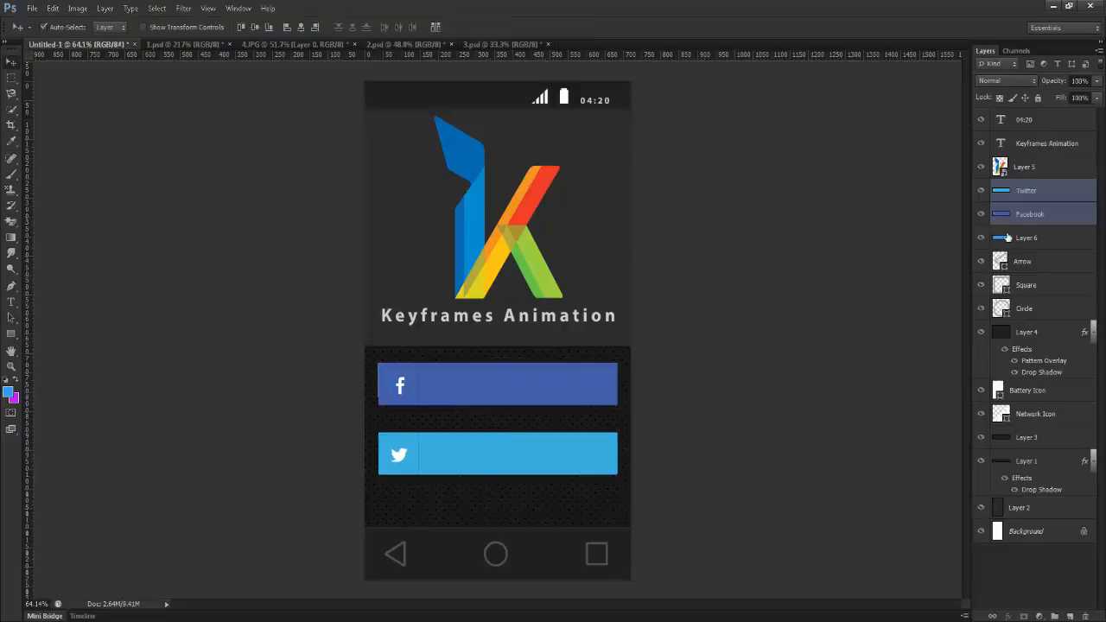
# Hide the blue strip on Layer 6 and nudge the Facebook button slightly down
pyautogui.click(990, 243)
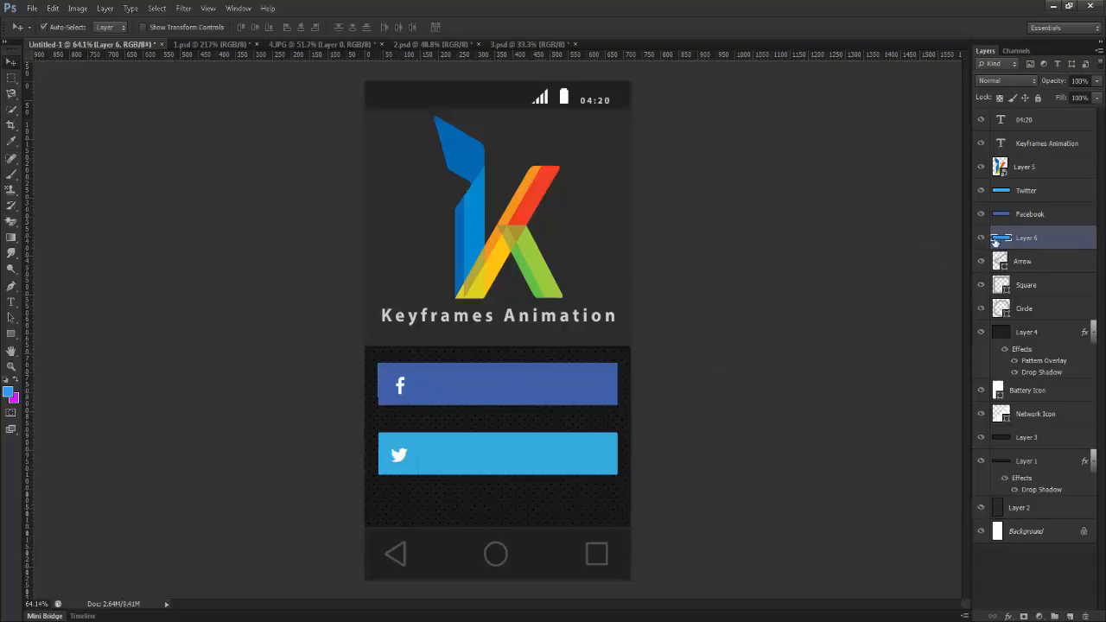
pyautogui.click(981, 238)
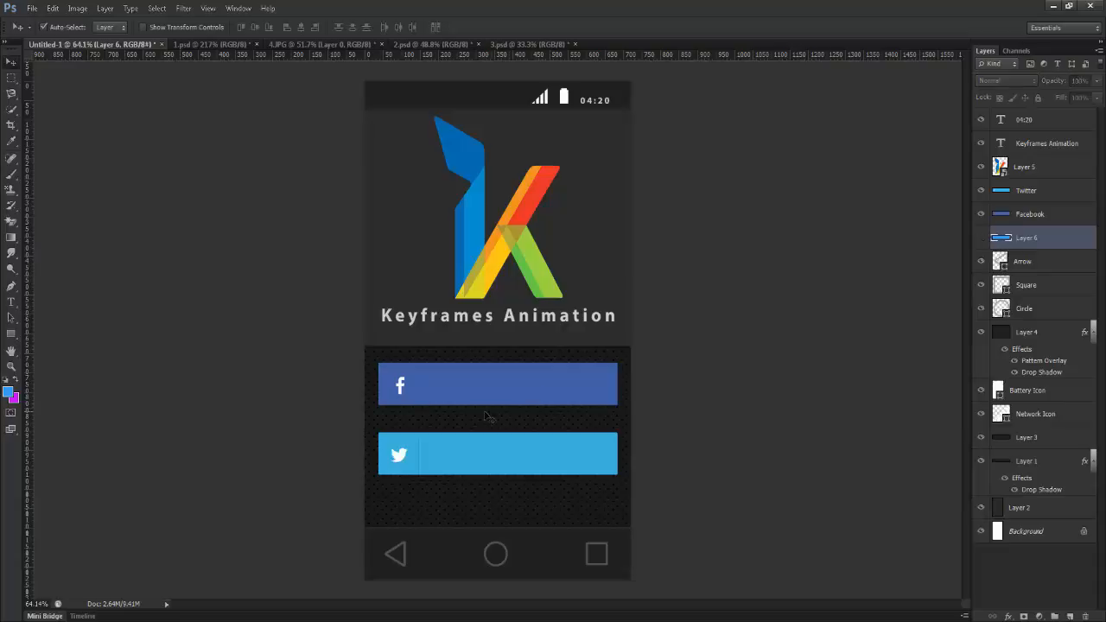
pyautogui.click(490, 385)
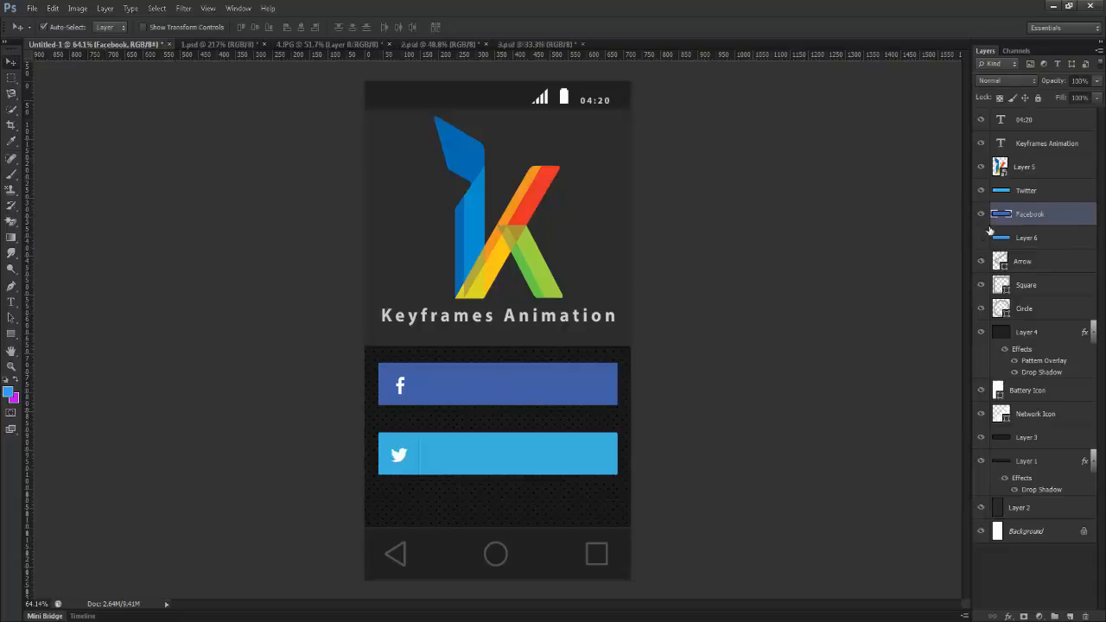
pyautogui.rightClick(502, 390)
pyautogui.click(524, 389)
pyautogui.press('Down')
pyautogui.press('Down')
pyautogui.hotkey('ctrl', 't')
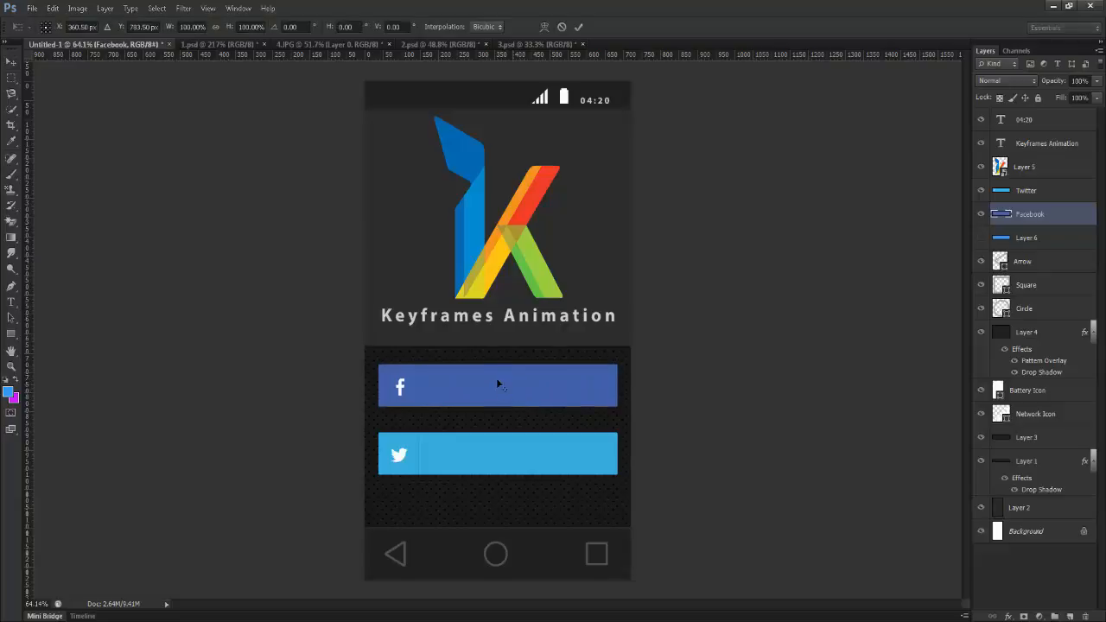
pyautogui.moveTo(498, 365); pyautogui.dragTo(498, 370)
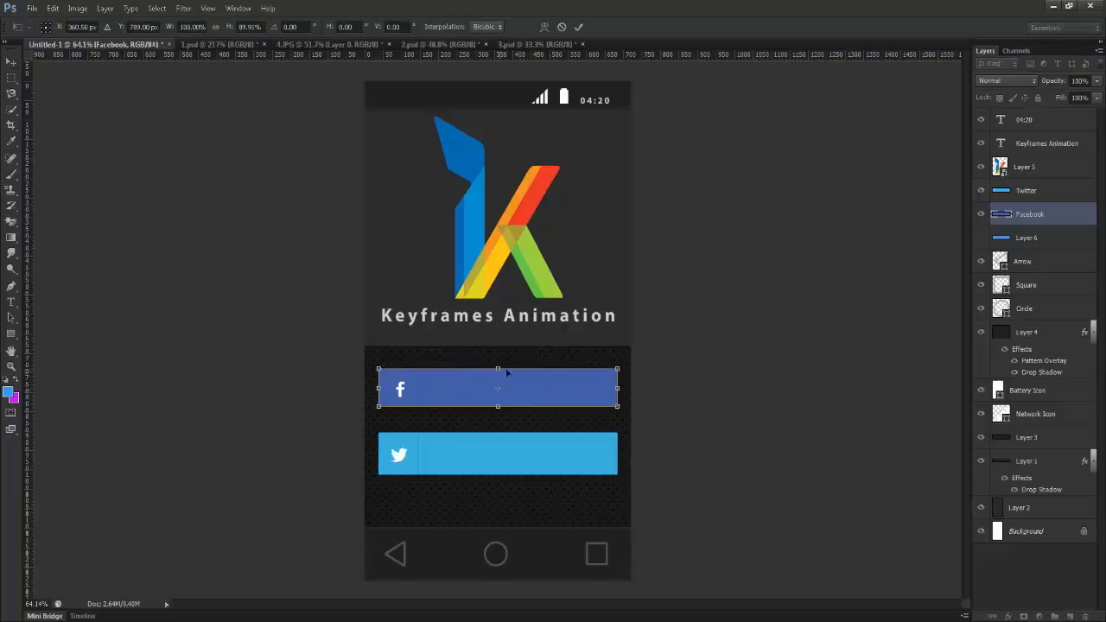
pyautogui.hotkey('ctrl', 'z')
pyautogui.press('Escape')
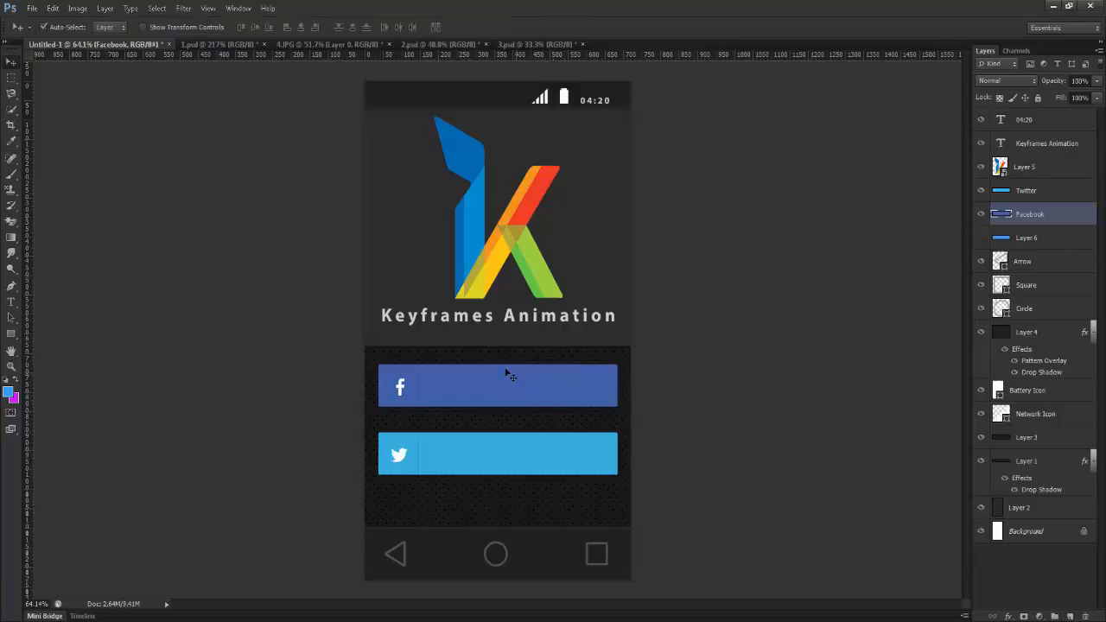
# Stretch the dotted panel on Layer 4 upward to about 112.5% height, so it starts just below the Keyframes Animation text
pyautogui.click(982, 337)
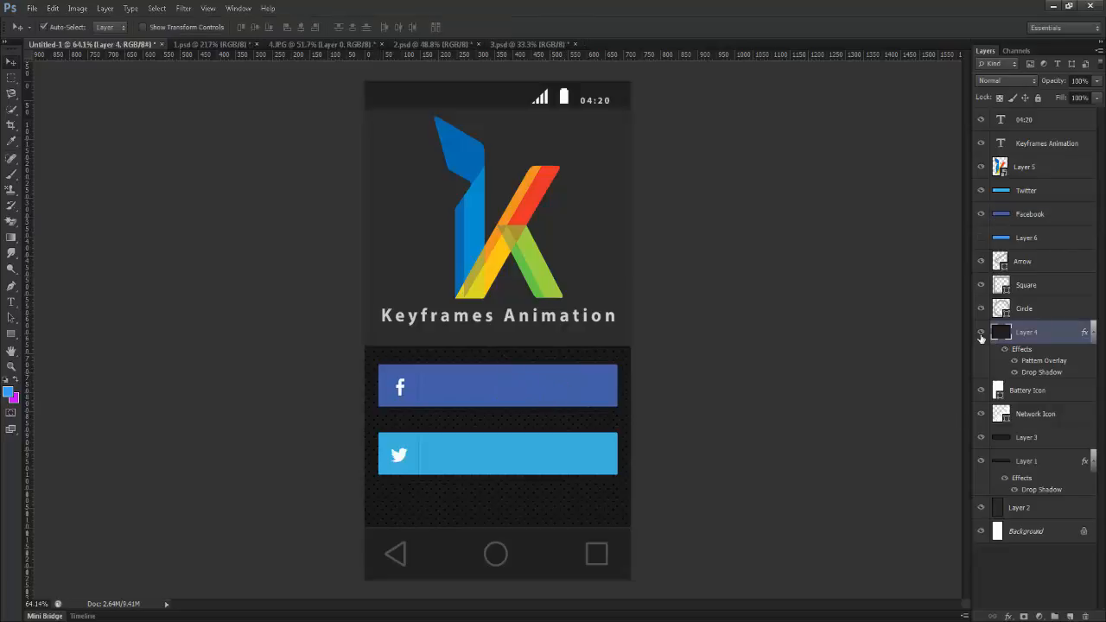
pyautogui.click(982, 336)
pyautogui.click(982, 336)
pyautogui.hotkey('ctrl', 't')
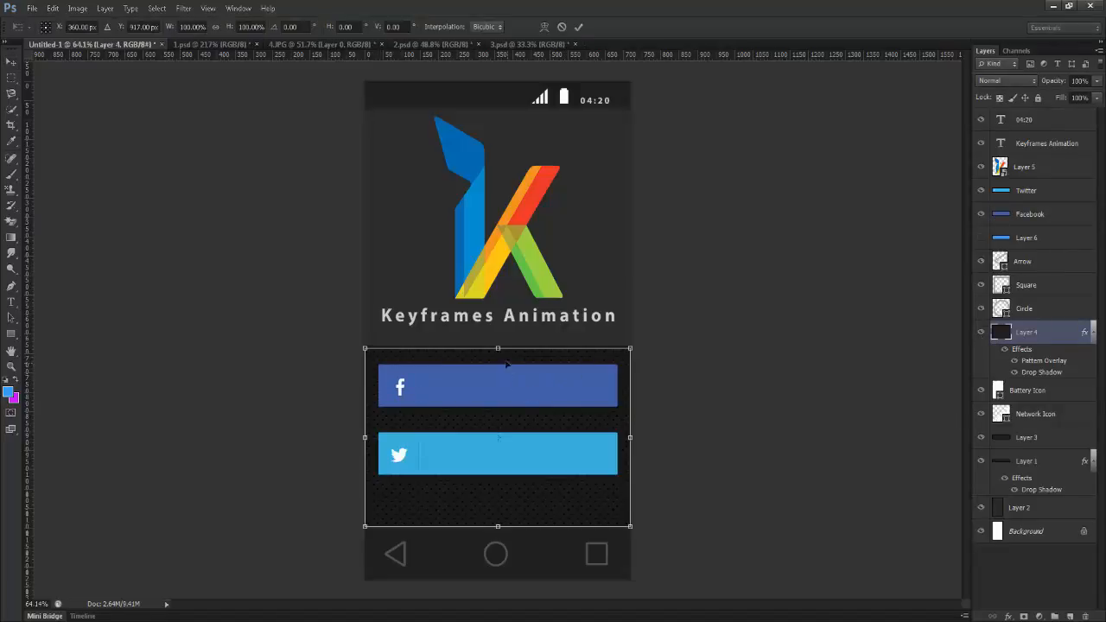
pyautogui.moveTo(499, 349); pyautogui.dragTo(495, 331)
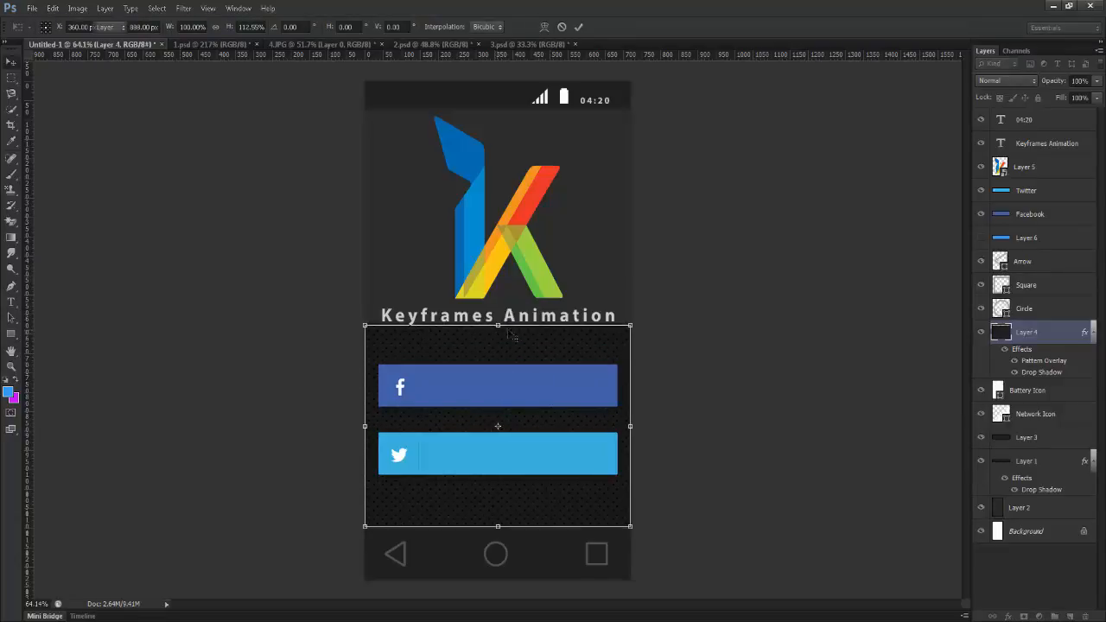
pyautogui.press('Return')
# Scale the K logo down to about 57.5% around its centre
pyautogui.rightClick(511, 226)
pyautogui.click(533, 232)
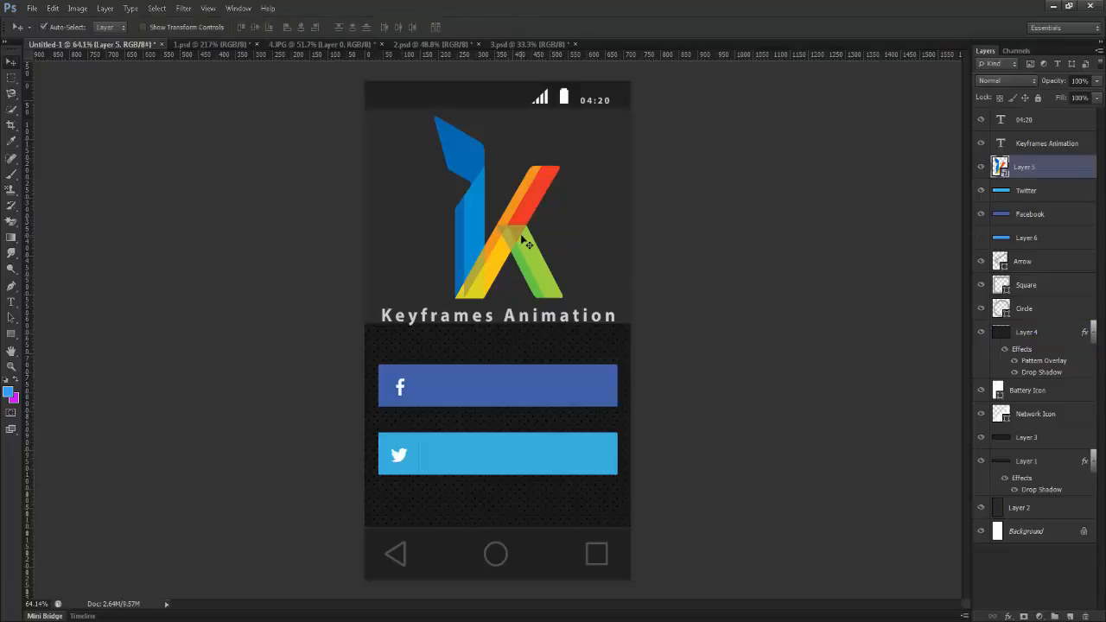
pyautogui.hotkey('ctrl', 't')
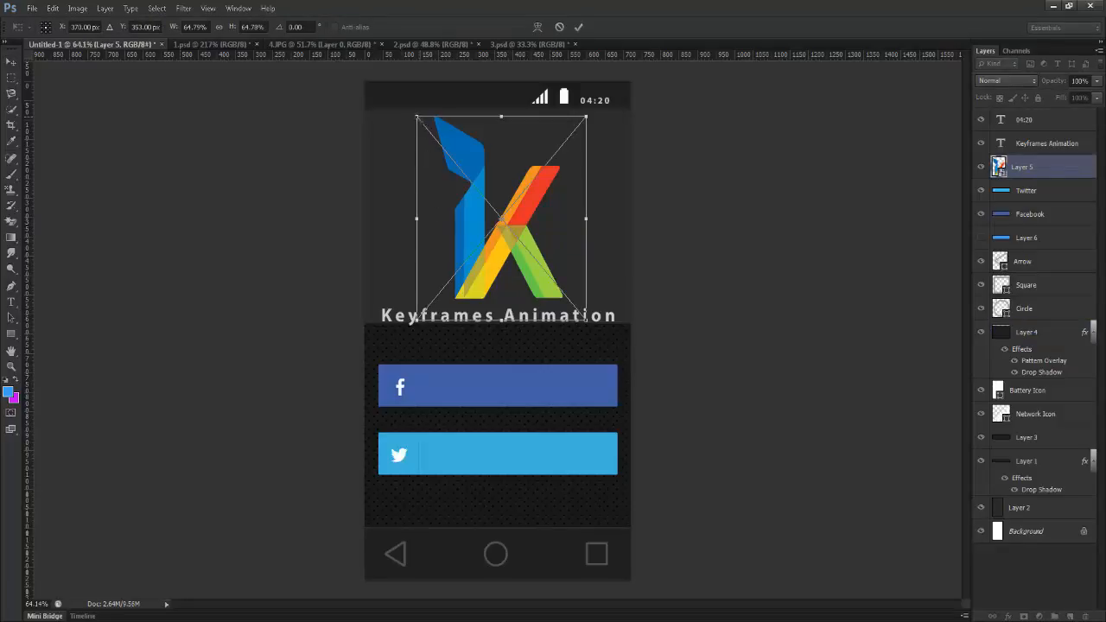
pyautogui.moveTo(417, 116); pyautogui.dragTo(426, 127)
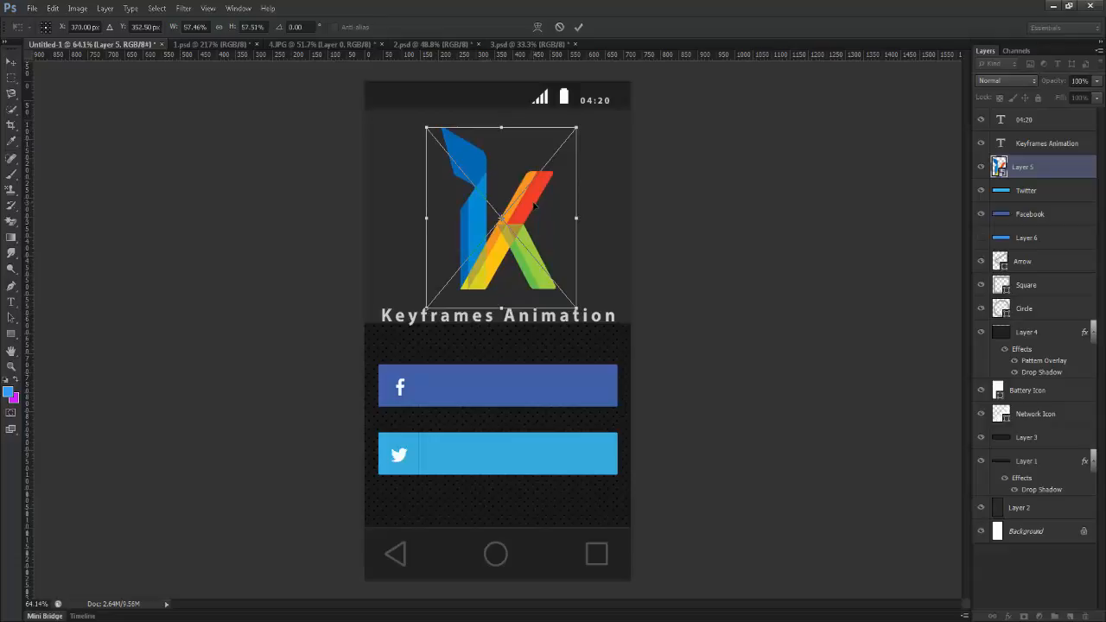
pyautogui.press('Return')
# Nudge the K logo up to just below the status bar
pyautogui.press('Up')
pyautogui.press('Up')
pyautogui.press('Up')
pyautogui.press('Up')
pyautogui.press('Up')
pyautogui.press('Up')
pyautogui.press('Up')
pyautogui.press('Up')
pyautogui.press('Up')
pyautogui.press('Up')
pyautogui.press('Up')
pyautogui.press('Up')
pyautogui.press('Up')
pyautogui.press('Up')
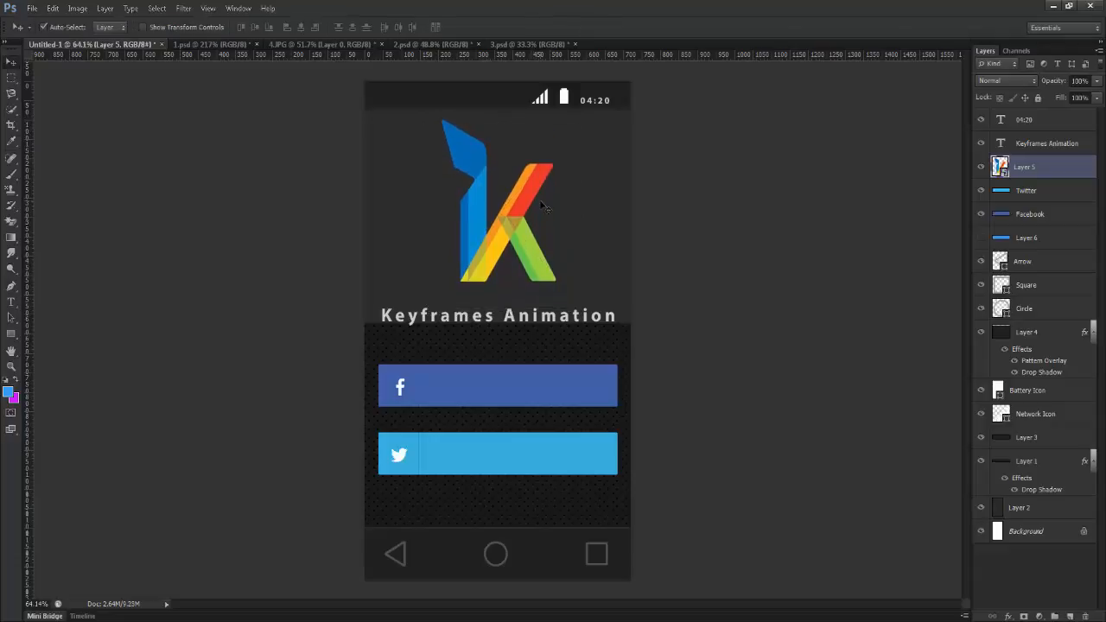
pyautogui.press('Up')
pyautogui.press('Up')
pyautogui.press('Up')
# Move the Keyframes Animation text up to sit between the K logo and the dotted panel
pyautogui.rightClick(545, 317)
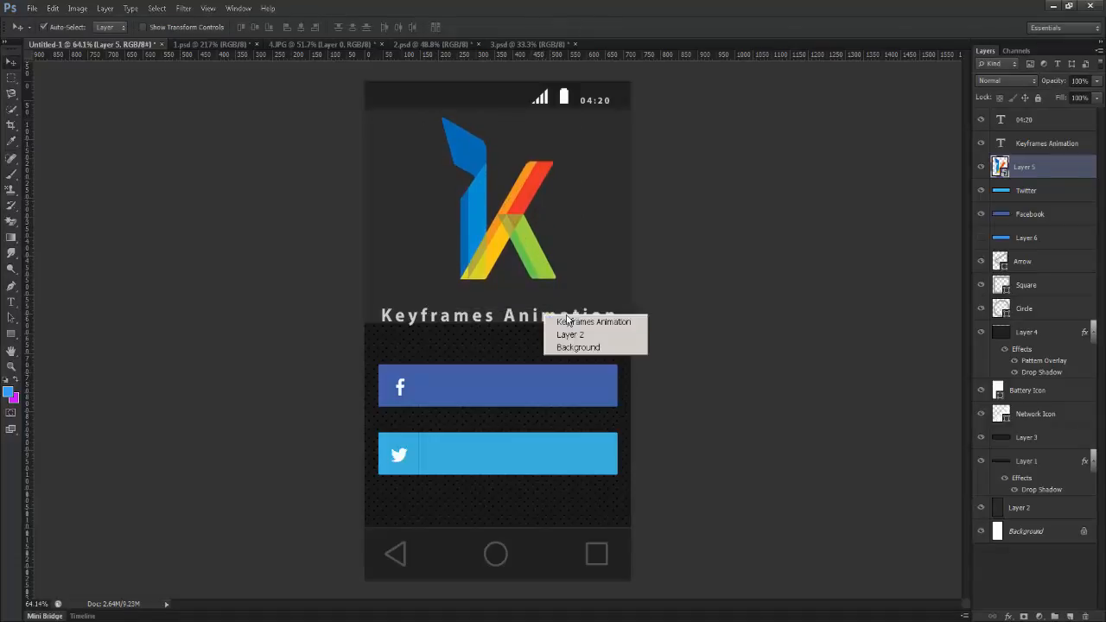
pyautogui.click(569, 322)
pyautogui.press('Up')
pyautogui.press('Up')
pyautogui.press('Up')
pyautogui.press('Up')
pyautogui.press('Up')
pyautogui.press('Up')
pyautogui.press('Up')
pyautogui.press('Up')
pyautogui.press('Up')
pyautogui.press('Up')
pyautogui.press('Up')
pyautogui.press('Up')
pyautogui.press('Up')
pyautogui.press('Up')
pyautogui.press('Up')
pyautogui.press('Up')
pyautogui.press('Up')
pyautogui.press('Up')
pyautogui.press('Up')
pyautogui.press('Up')
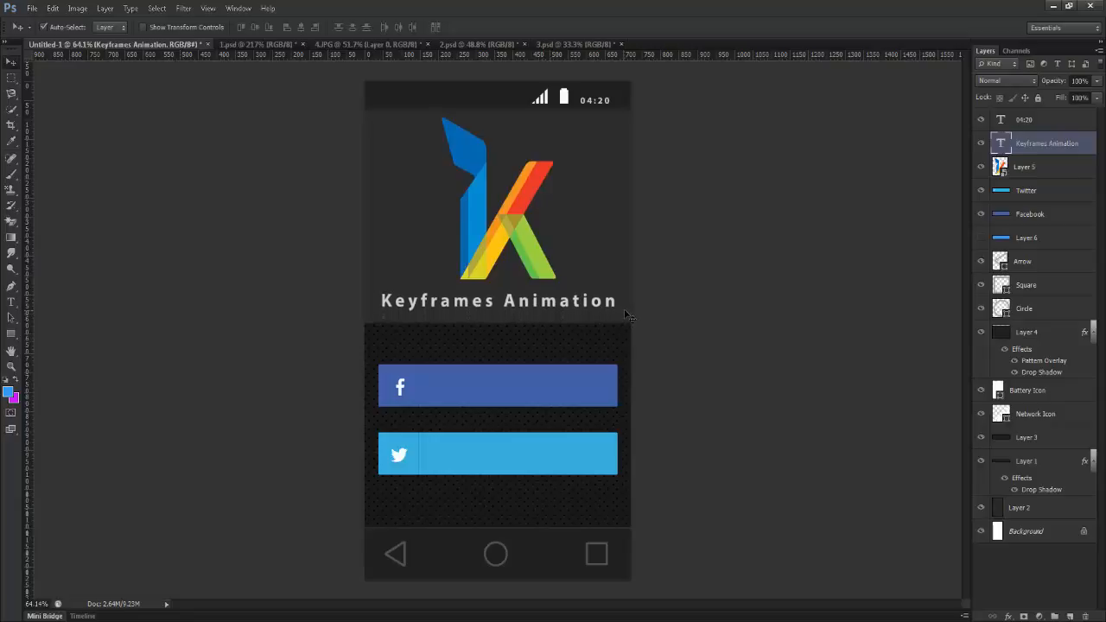
pyautogui.press('Up')
pyautogui.press('Up')
pyautogui.press('Up')
pyautogui.press('Up')
pyautogui.press('Up')
pyautogui.press('Up')
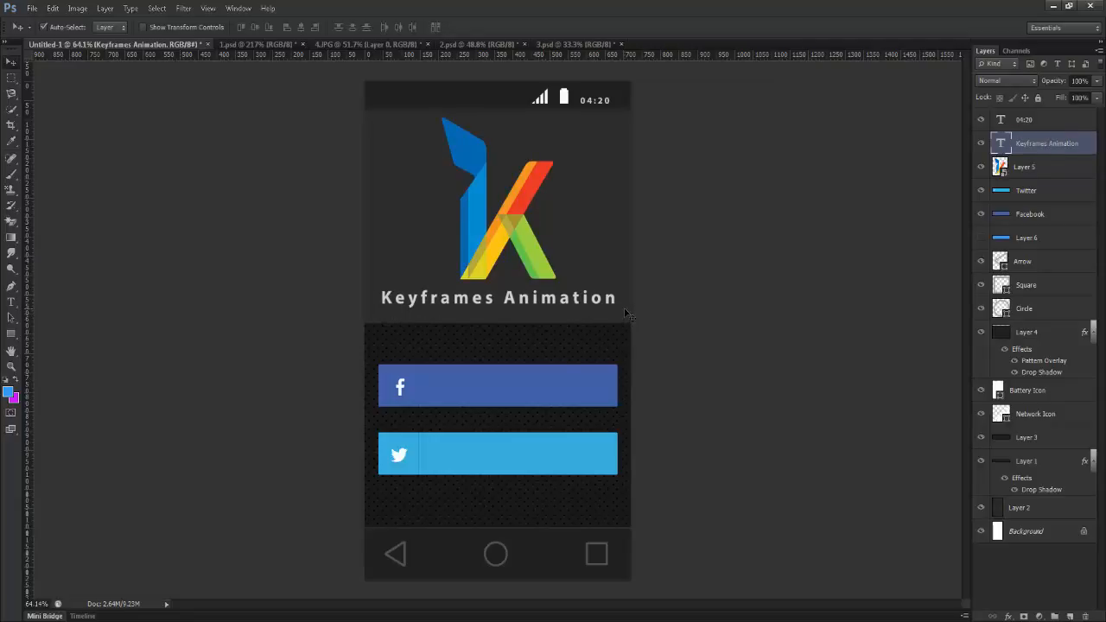
# Move the Facebook button up toward the upper edge of the dotted panel
pyautogui.rightClick(508, 378)
pyautogui.click(513, 383)
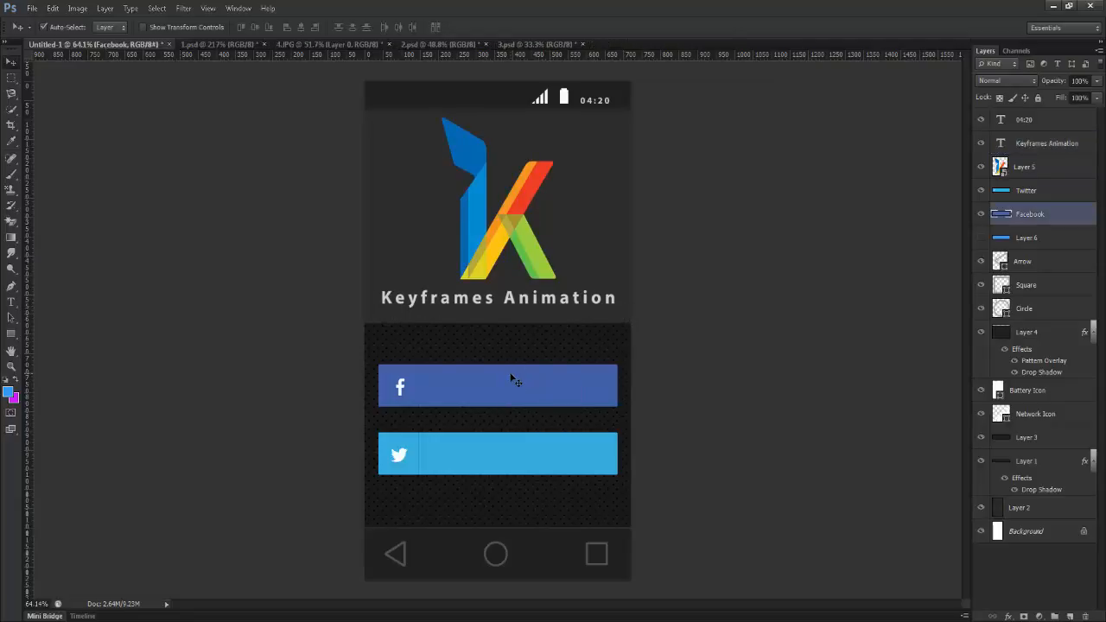
pyautogui.press('Up')
pyautogui.press('Up')
pyautogui.press('Up')
pyautogui.press('Up')
pyautogui.press('Up')
pyautogui.press('Up')
pyautogui.press('Up')
pyautogui.press('Up')
pyautogui.press('Up')
pyautogui.press('Up')
pyautogui.press('Up')
pyautogui.press('Up')
pyautogui.press('Up')
pyautogui.press('Up')
pyautogui.press('Up')
pyautogui.press('Up')
pyautogui.press('Up')
pyautogui.press('Up')
pyautogui.press('Up')
pyautogui.press('Up')
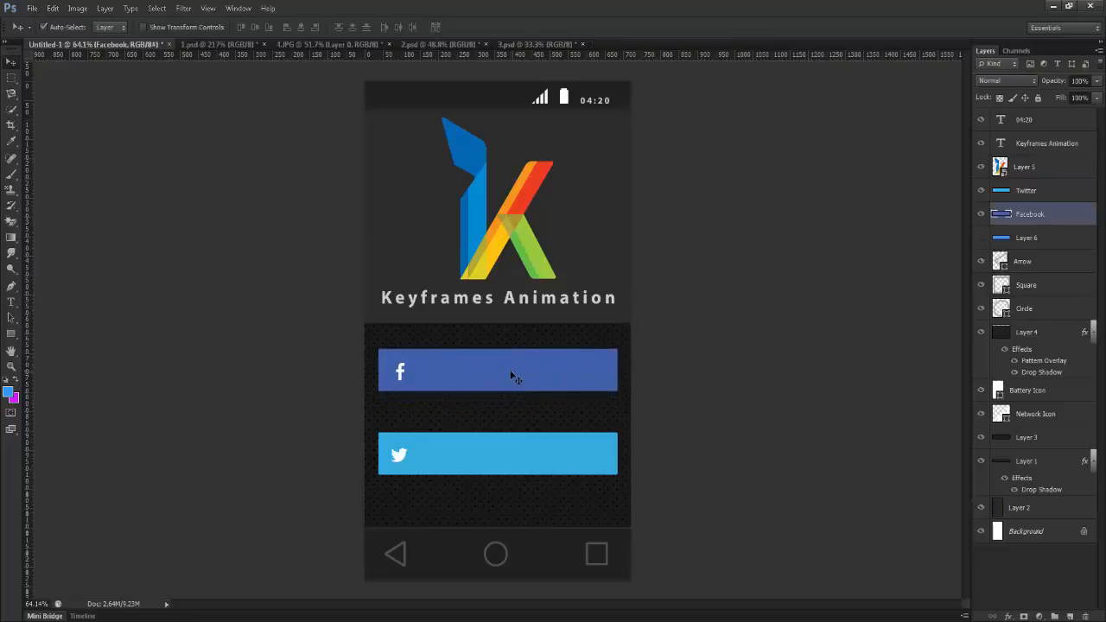
pyautogui.press('Up')
# Show the guides, nudge the Facebook and Twitter buttons left to align with the outer vertical guides, and hide the guides
pyautogui.hotkey('ctrl', ';')
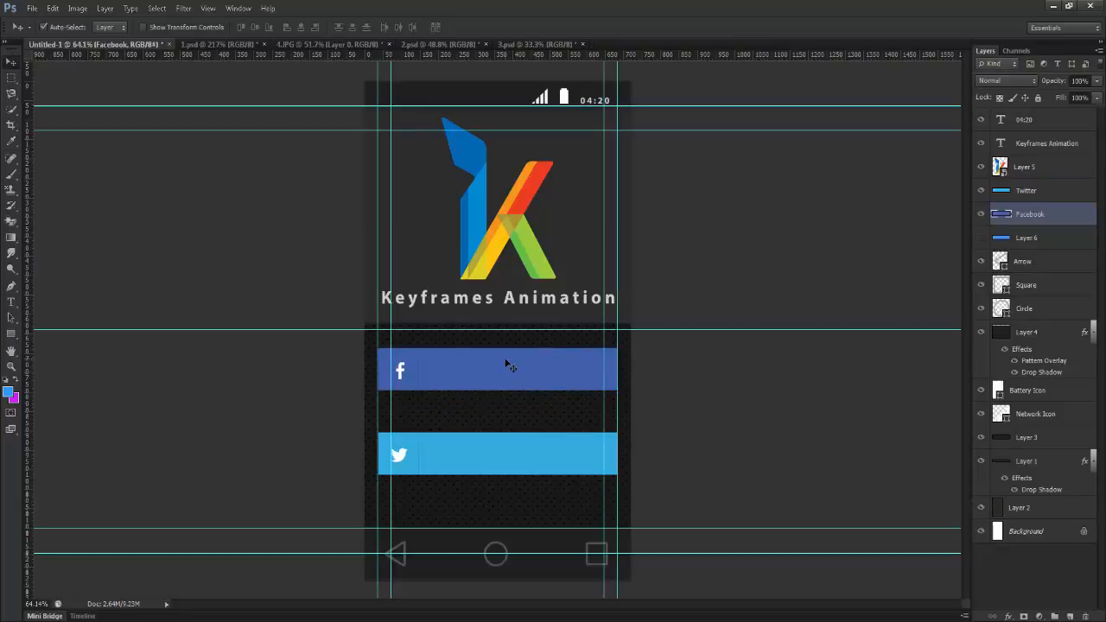
pyautogui.rightClick(503, 363)
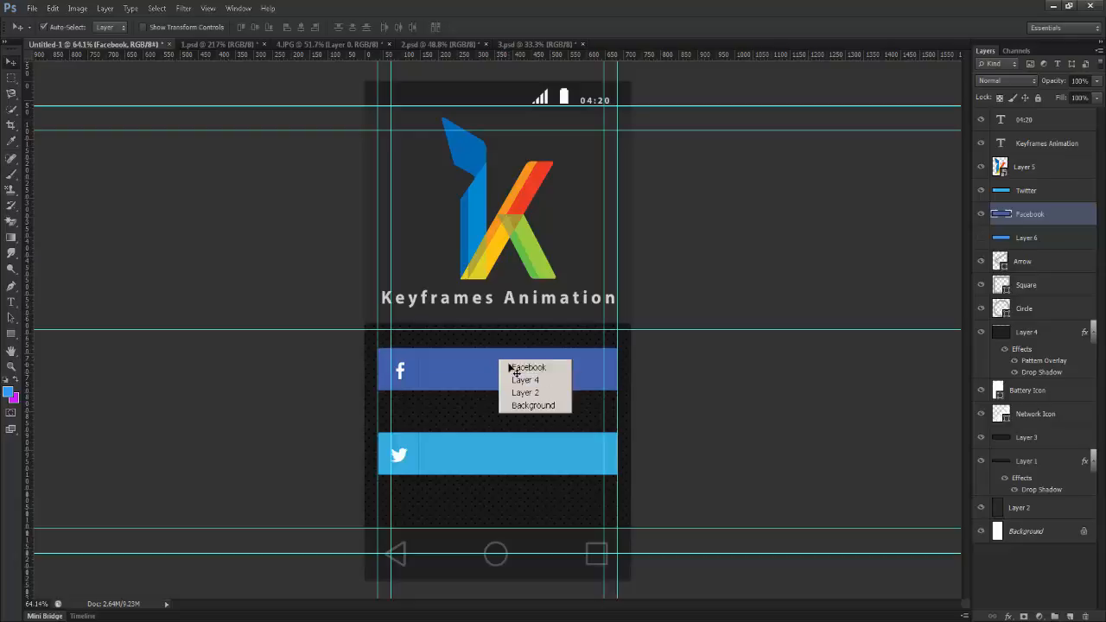
pyautogui.click(511, 367)
pyautogui.press('Left')
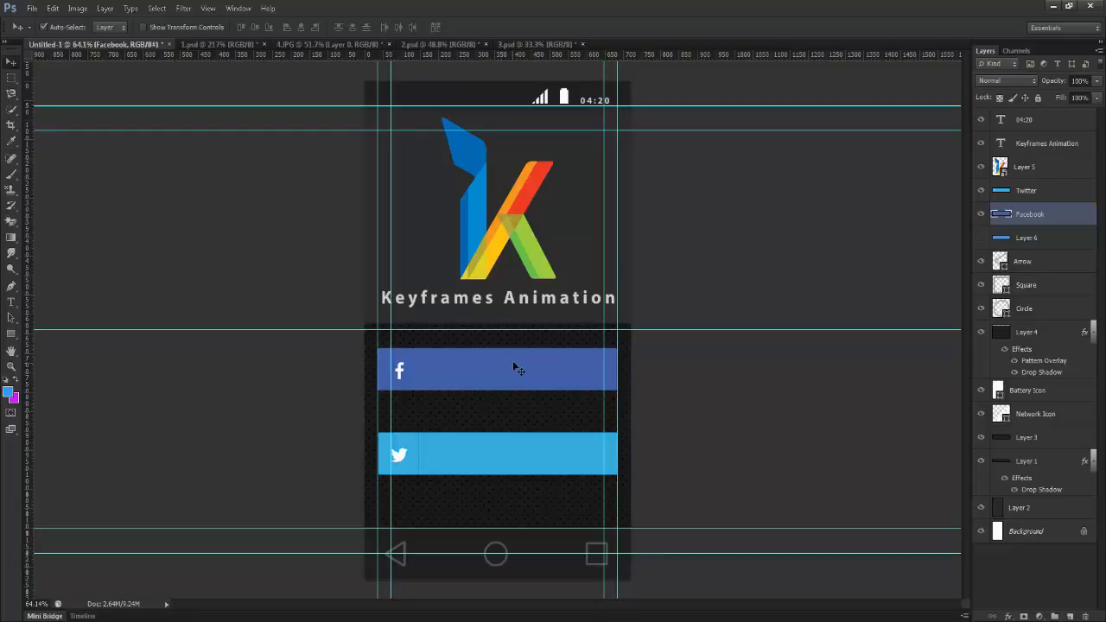
pyautogui.rightClick(499, 450)
pyautogui.click(511, 452)
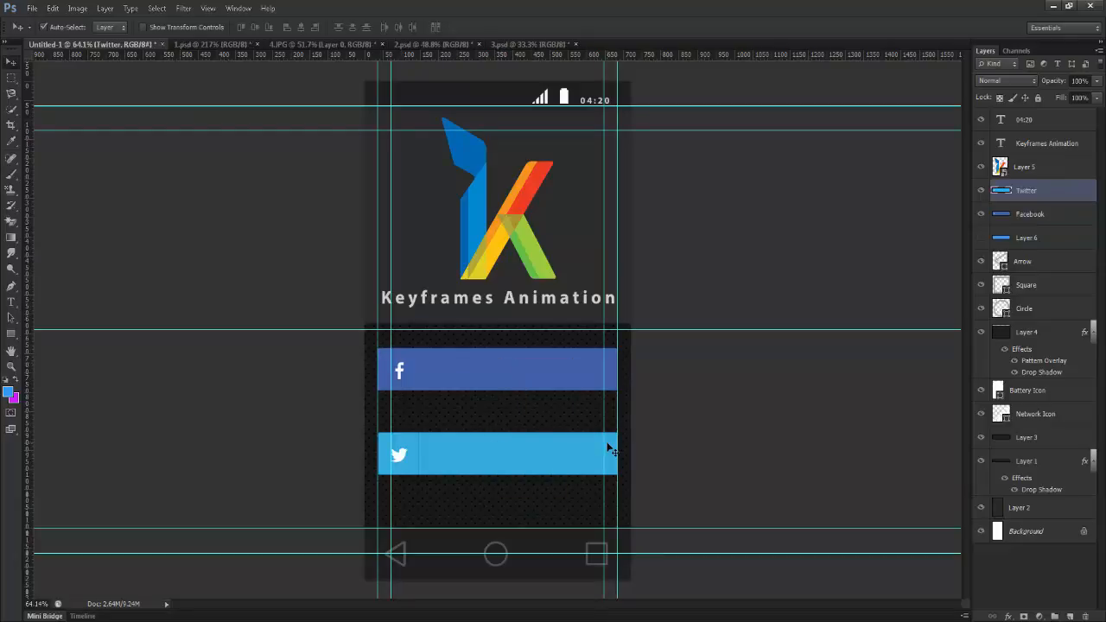
pyautogui.press('Left')
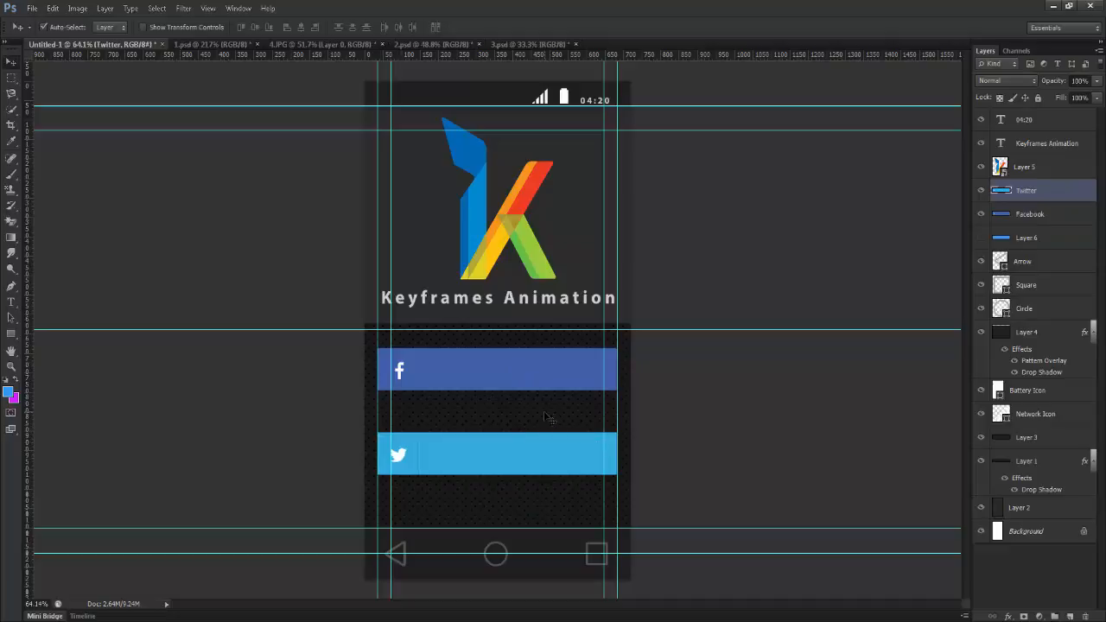
pyautogui.hotkey('ctrl', 'h')
# Nudge the Facebook button slightly further up on the dotted panel
pyautogui.rightClick(526, 370)
pyautogui.click(536, 373)
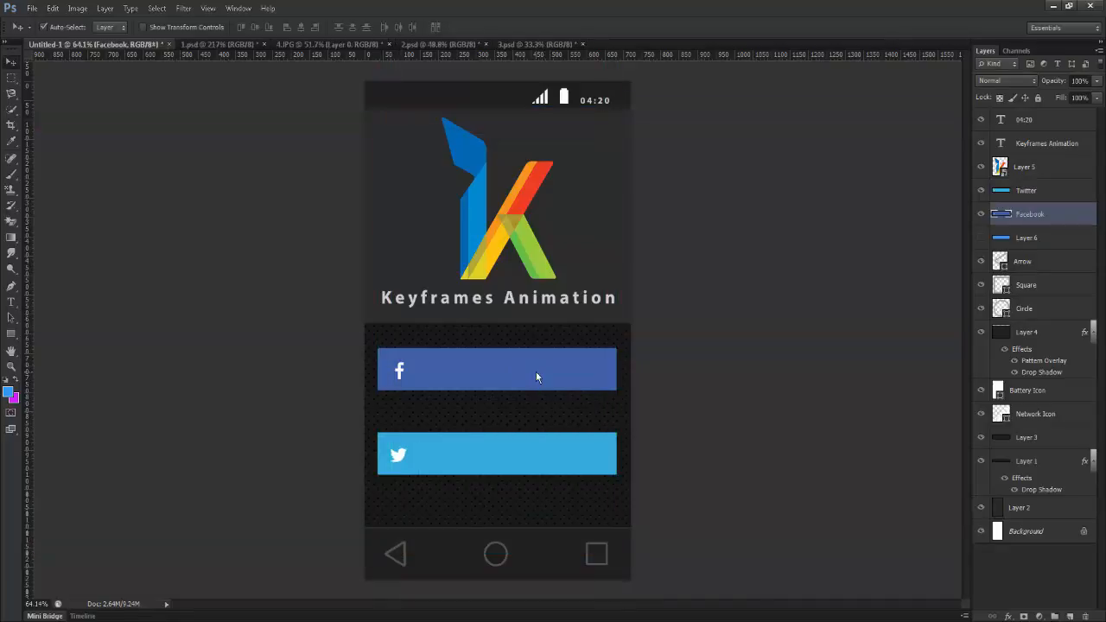
pyautogui.press('Up')
pyautogui.press('Up')
pyautogui.press('Up')
# Move the Twitter button up so its gap below the Facebook button matches the gap above the Facebook button
pyautogui.rightClick(519, 441)
pyautogui.click(532, 448)
pyautogui.press('Up')
pyautogui.press('Up')
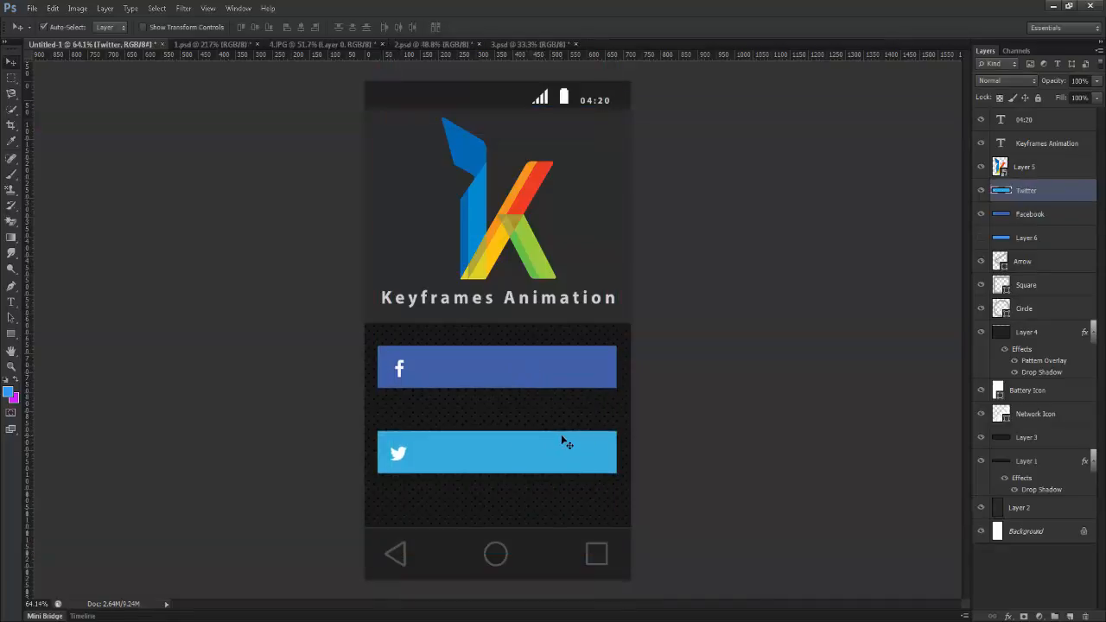
pyautogui.press('Up')
pyautogui.press('Up')
pyautogui.press('Up')
pyautogui.press('Up')
pyautogui.press('Up')
pyautogui.press('Up')
pyautogui.press('Up')
pyautogui.press('Up')
pyautogui.press('Up')
pyautogui.press('Up')
pyautogui.press('Up')
pyautogui.press('Up')
pyautogui.press('Up')
pyautogui.press('Up')
pyautogui.press('Up')
pyautogui.press('Up')
pyautogui.press('Up')
pyautogui.press('Up')
pyautogui.press('Up')
pyautogui.press('Up')
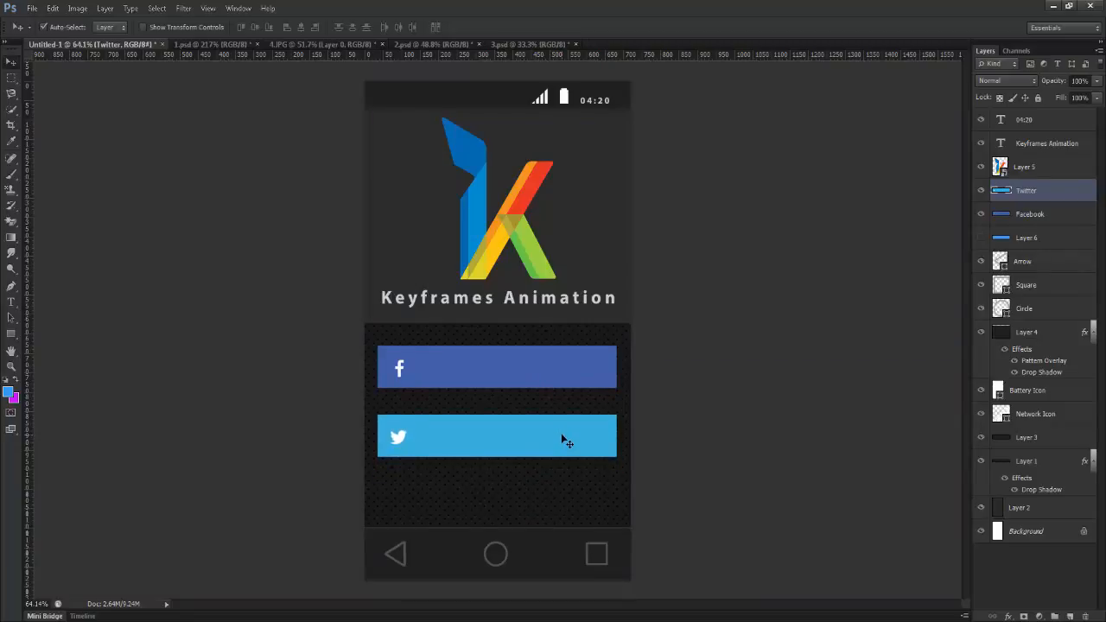
pyautogui.press('Up')
pyautogui.press('Up')
pyautogui.press('Up')
pyautogui.press('Up')
pyautogui.press('Up')
pyautogui.press('Up')
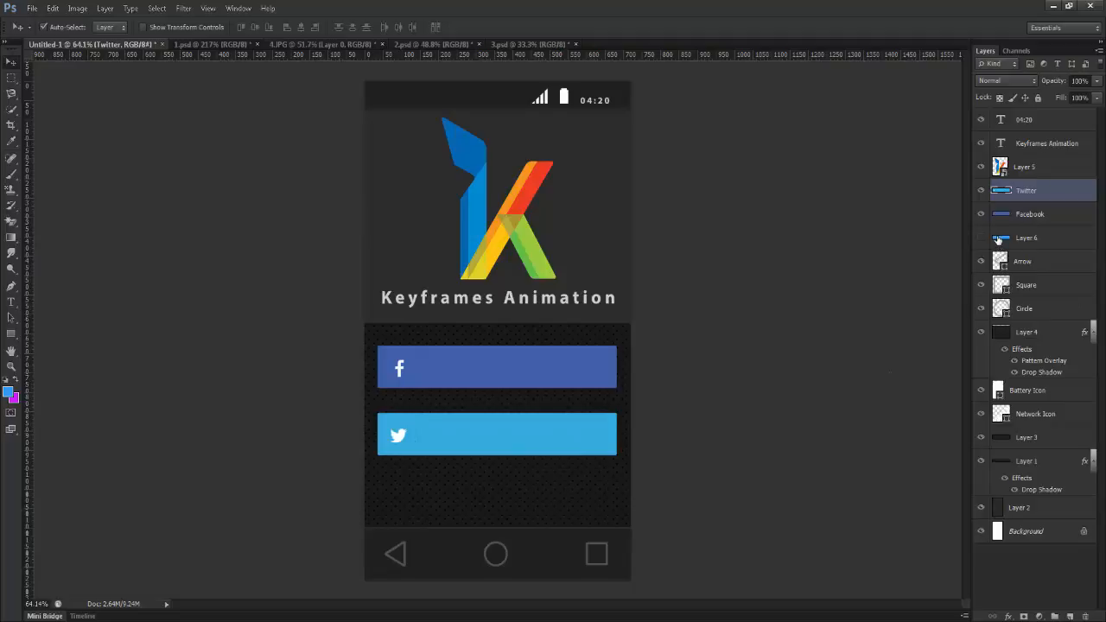
# Show the guides, select a rectangle about 648 by 113 px exactly over the Twitter button, and add a new layer for it
pyautogui.click(12, 78)
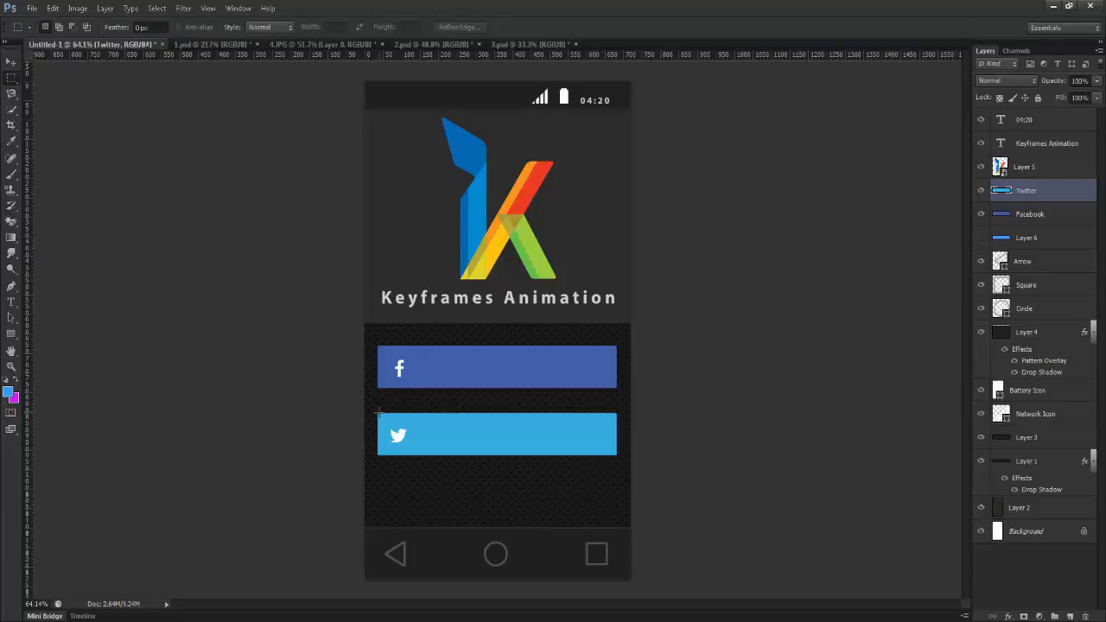
pyautogui.moveTo(378, 413); pyautogui.dragTo(413, 445)
pyautogui.hotkey('ctrl', 'd')
pyautogui.hotkey('ctrl', ';')
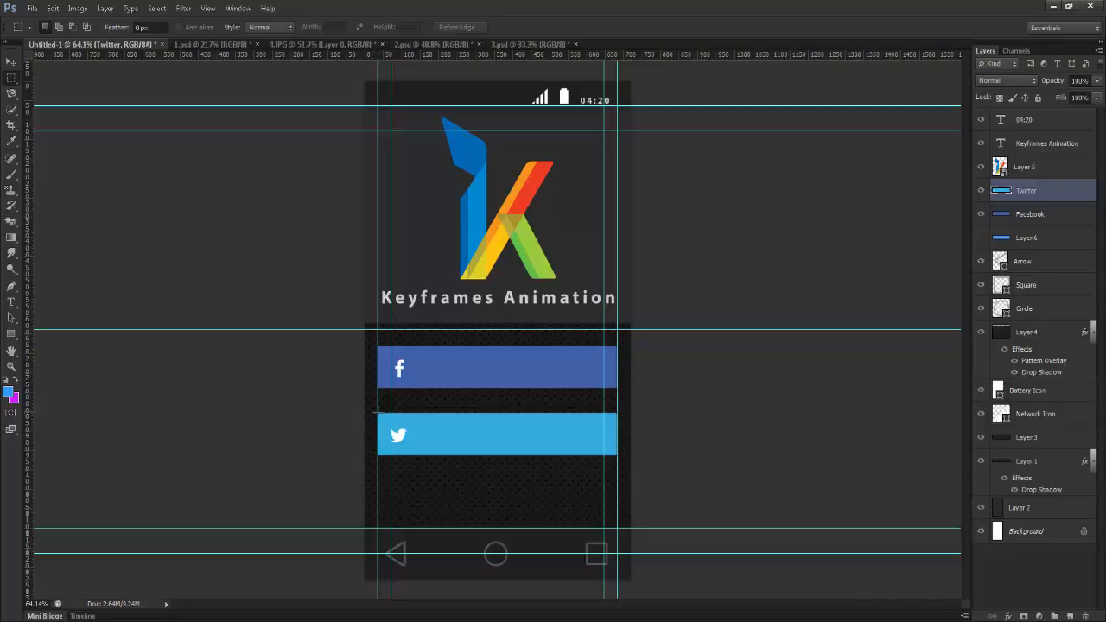
pyautogui.moveTo(384, 419); pyautogui.dragTo(619, 456)
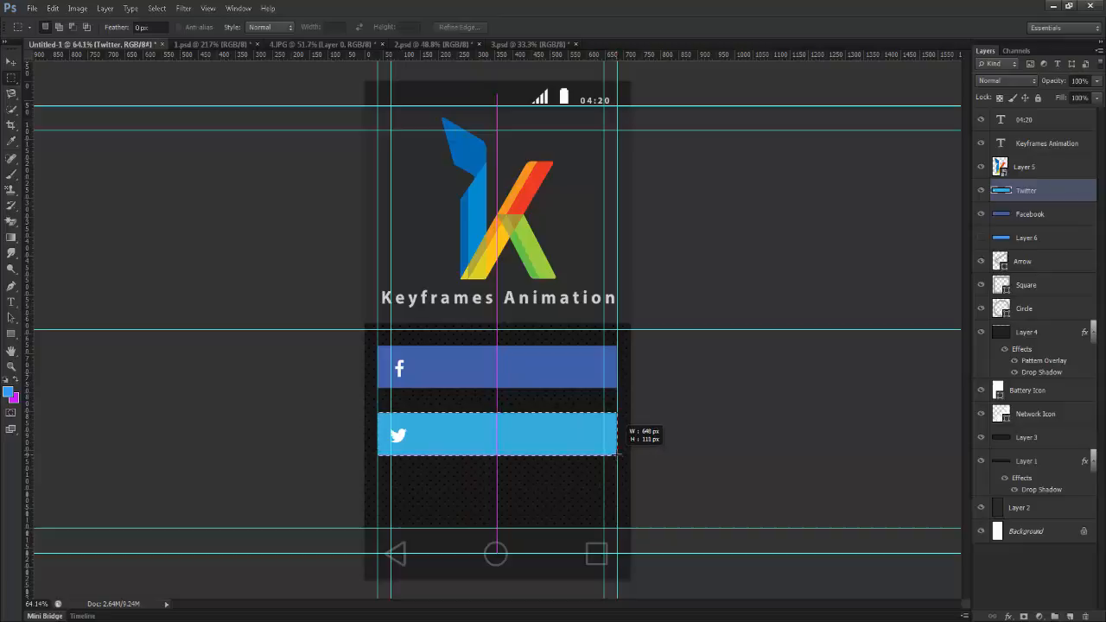
pyautogui.moveTo(617, 454); pyautogui.dragTo(617, 455)
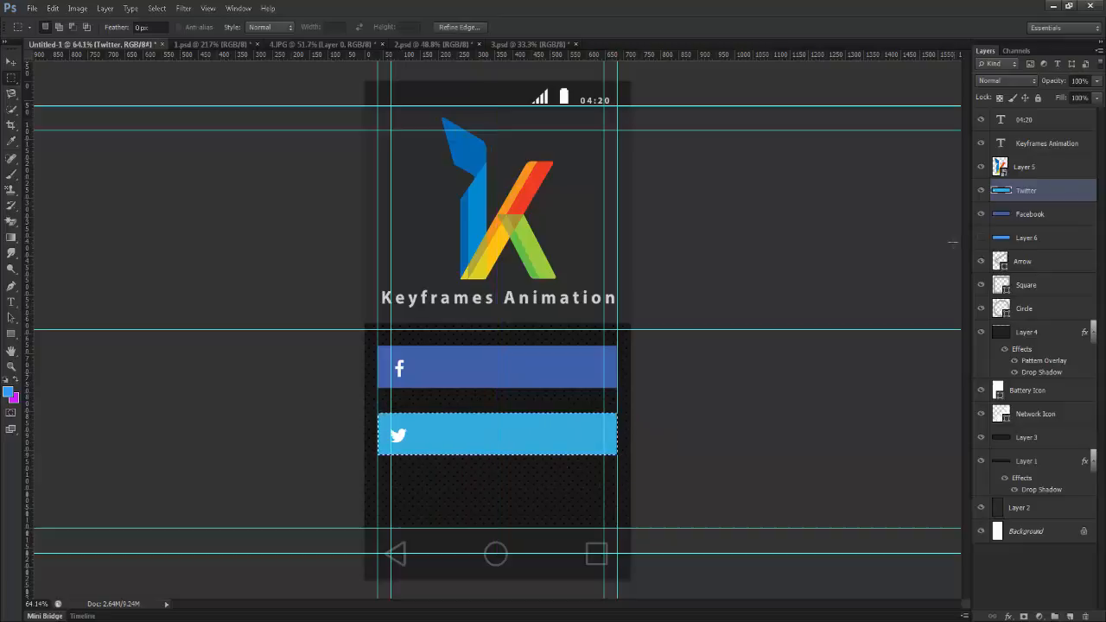
pyautogui.click(1070, 617)
# Fill the selected rectangle on the new layer with the dark blue 0062b1 sampled from the K logo, then deselect
pyautogui.click(10, 398)
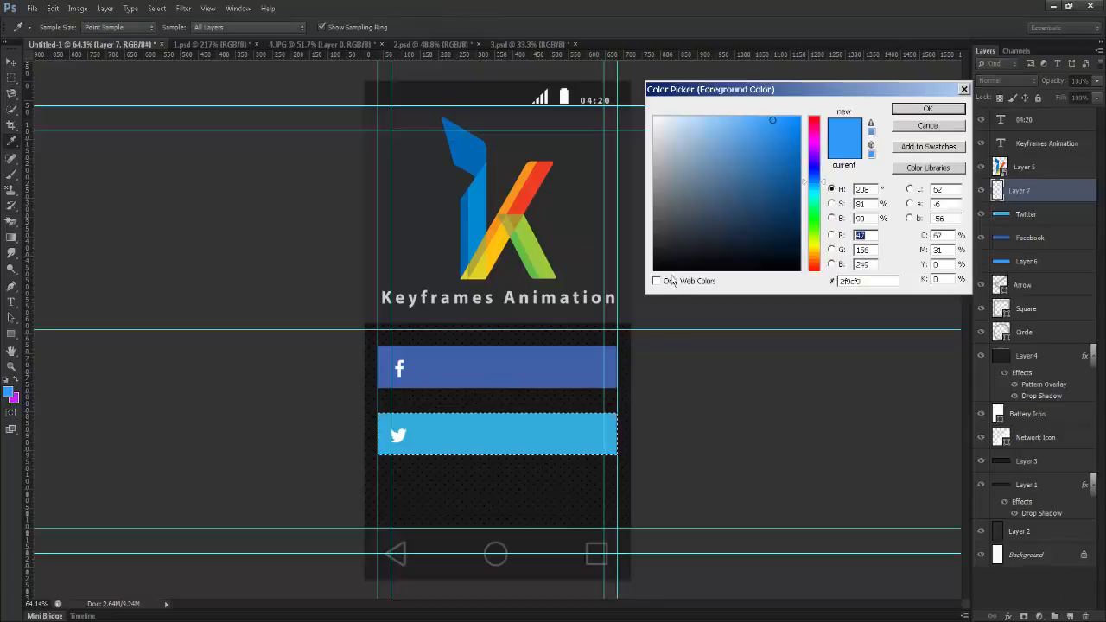
pyautogui.moveTo(667, 226); pyautogui.dragTo(688, 223)
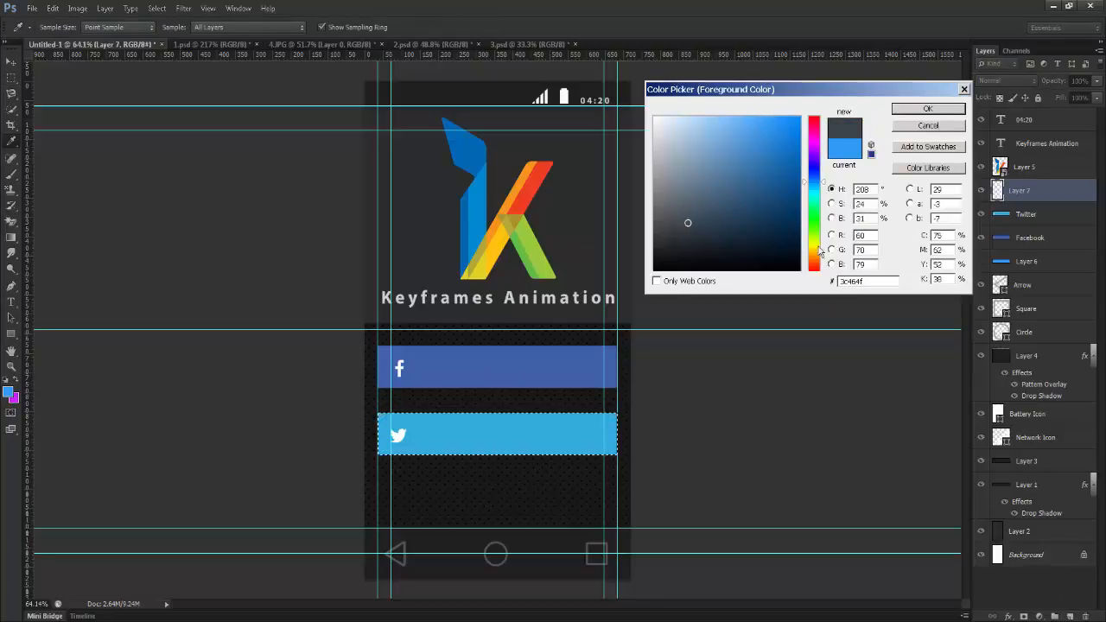
pyautogui.click(536, 183)
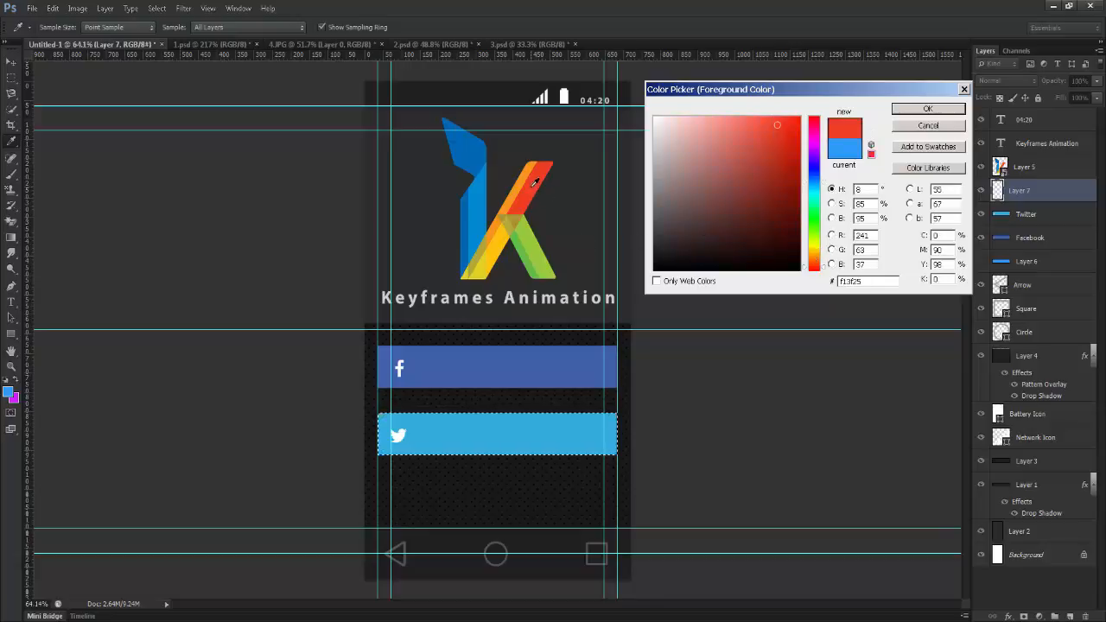
pyautogui.click(473, 238)
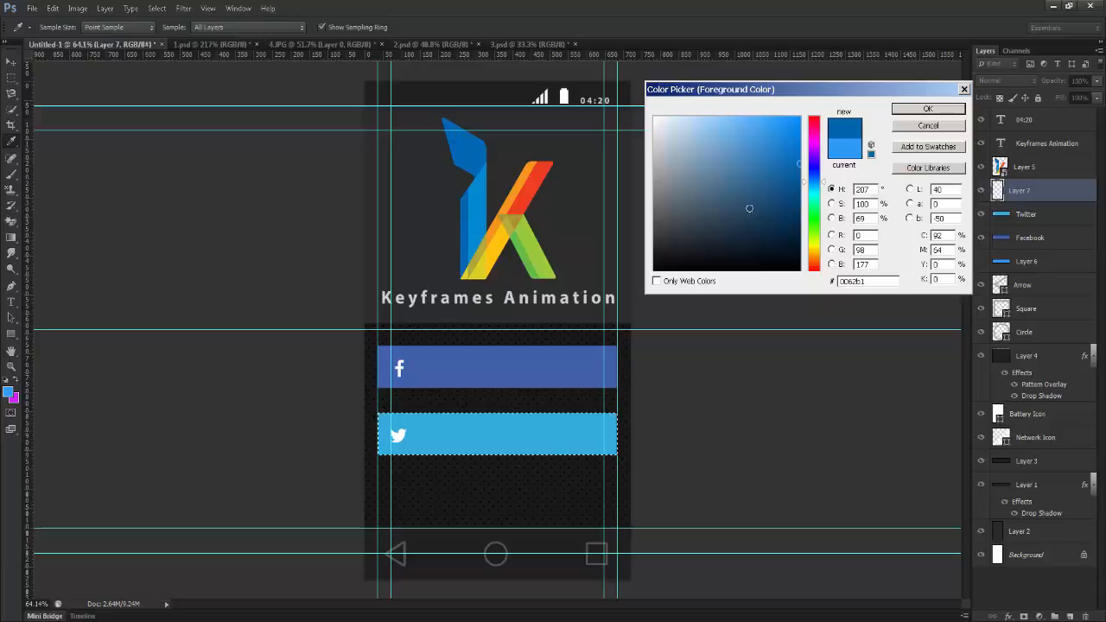
pyautogui.click(927, 109)
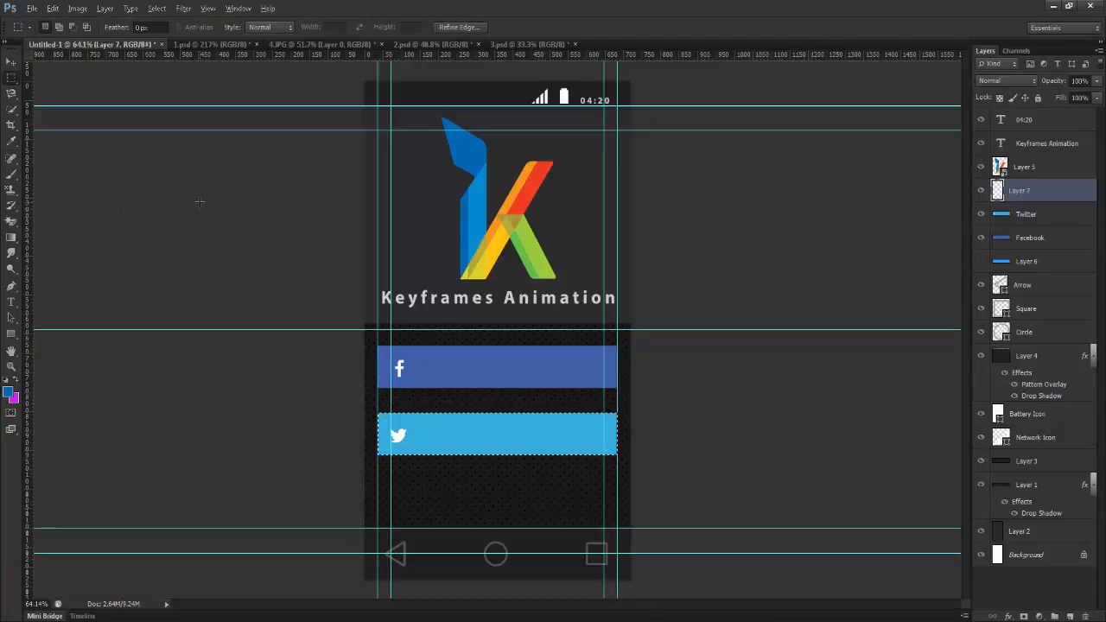
pyautogui.hotkey('alt', 'BackSpace')
pyautogui.hotkey('ctrl', 'd')
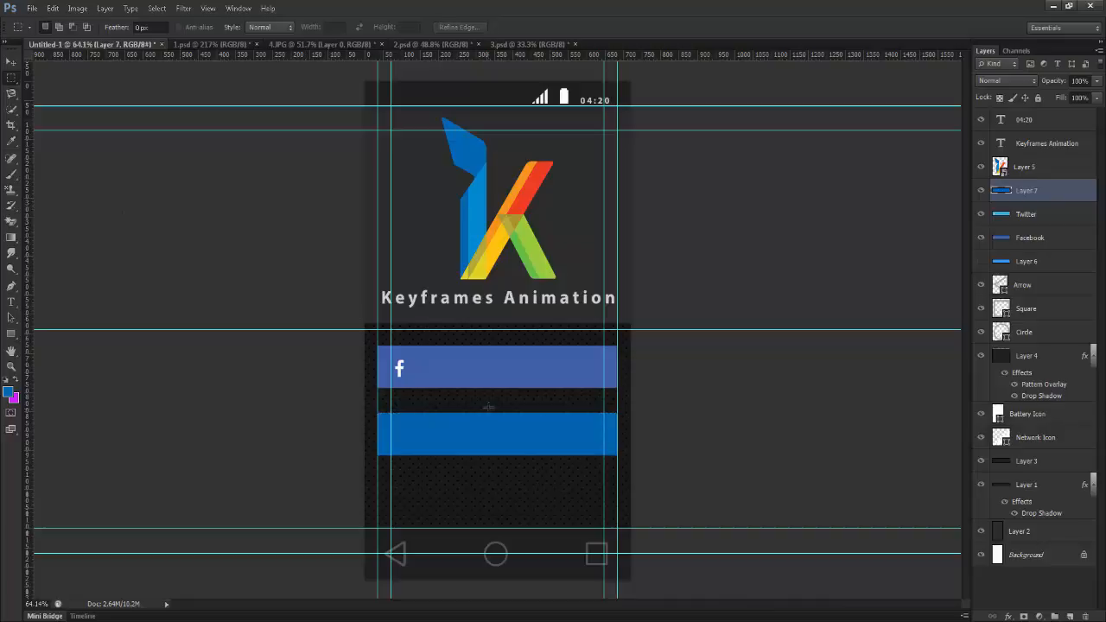
# Move the dark blue bar straight down until it sits below the Twitter button with a small gap between them
pyautogui.click(11, 62)
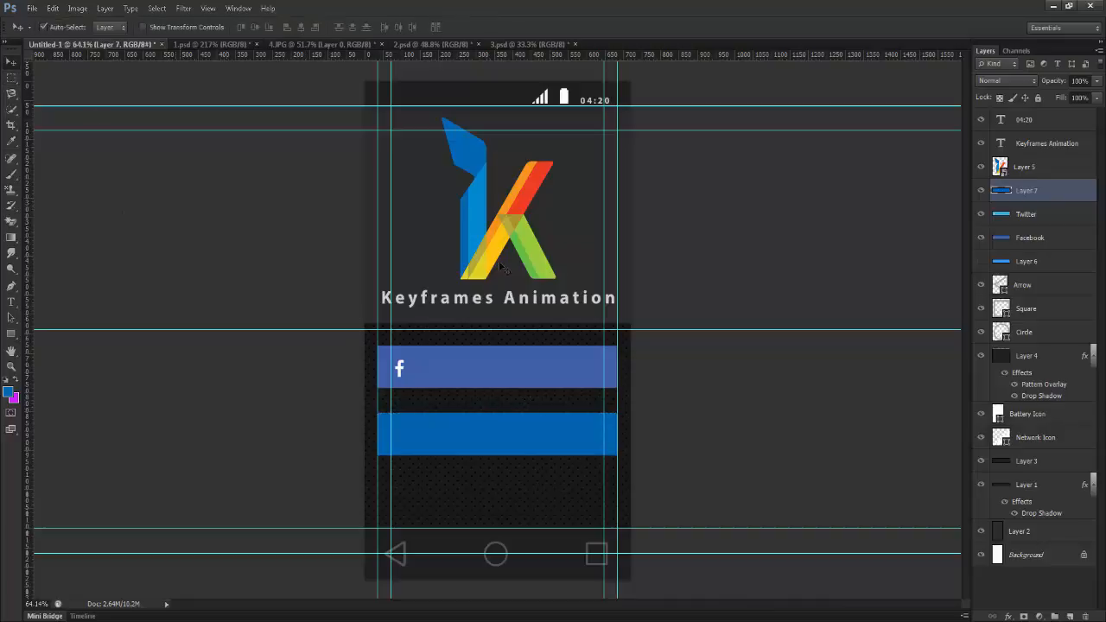
pyautogui.press('Down')
pyautogui.press('Down')
pyautogui.press('Down')
pyautogui.press('Down')
pyautogui.press('Down')
pyautogui.press('Down')
pyautogui.press('Down')
pyautogui.press('Down')
pyautogui.press('Down')
pyautogui.press('Down')
pyautogui.press('Down')
pyautogui.press('Down')
pyautogui.press('Down')
pyautogui.press('Down')
pyautogui.press('Down')
pyautogui.press('Down')
pyautogui.press('Down')
pyautogui.press('Down')
pyautogui.press('Down')
pyautogui.press('Down')
pyautogui.press('Down')
pyautogui.press('Down')
pyautogui.press('Down')
pyautogui.press('Down')
pyautogui.press('Down')
pyautogui.press('Down')
pyautogui.press('Down')
pyautogui.press('Down')
pyautogui.press('Down')
pyautogui.press('Down')
pyautogui.press('Down')
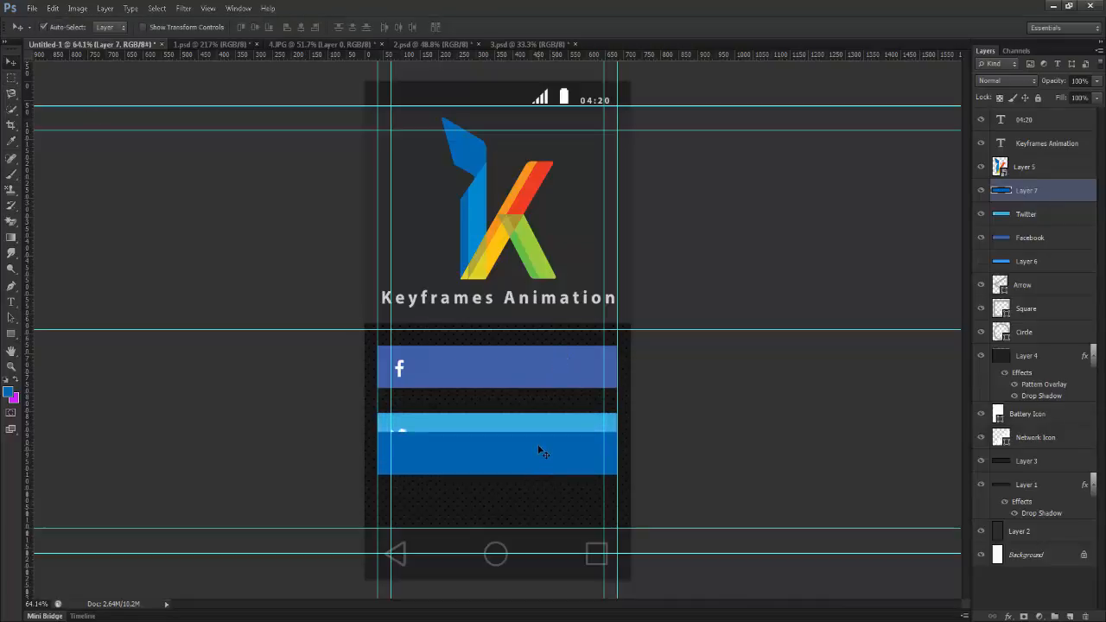
pyautogui.press('Down')
pyautogui.press('Down')
pyautogui.press('Down')
pyautogui.press('Down')
pyautogui.press('Down')
pyautogui.press('Down')
pyautogui.press('Down')
pyautogui.press('Down')
pyautogui.press('Down')
pyautogui.press('Down')
pyautogui.press('Down')
pyautogui.press('Down')
pyautogui.press('Down')
pyautogui.press('Down')
pyautogui.press('Down')
pyautogui.press('Down')
pyautogui.press('Down')
pyautogui.press('Down')
pyautogui.press('Down')
pyautogui.press('Down')
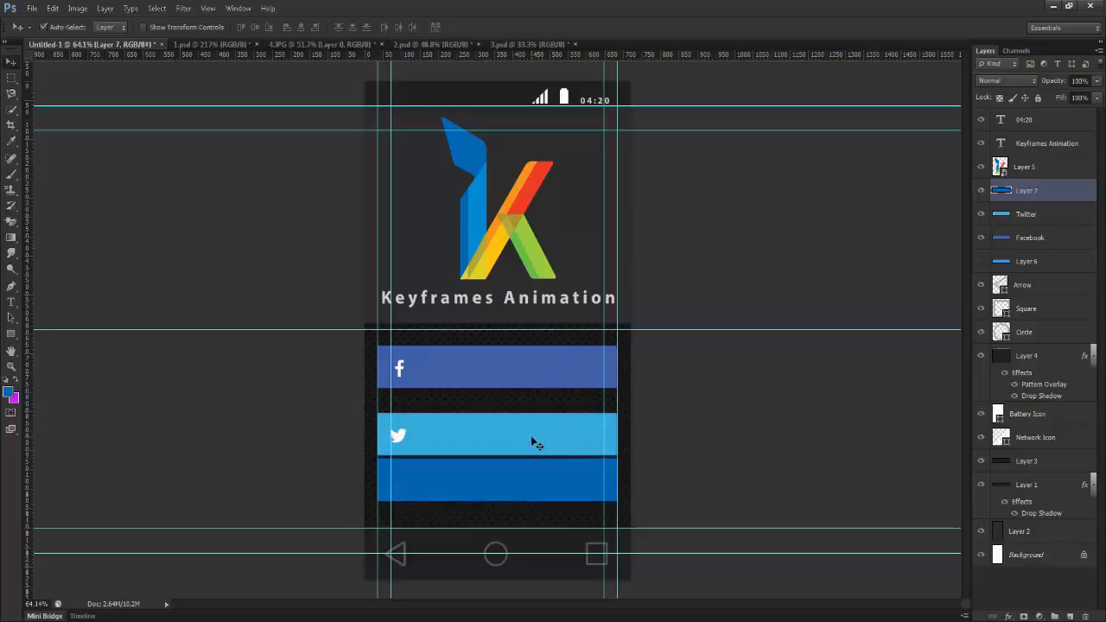
pyautogui.press('Down')
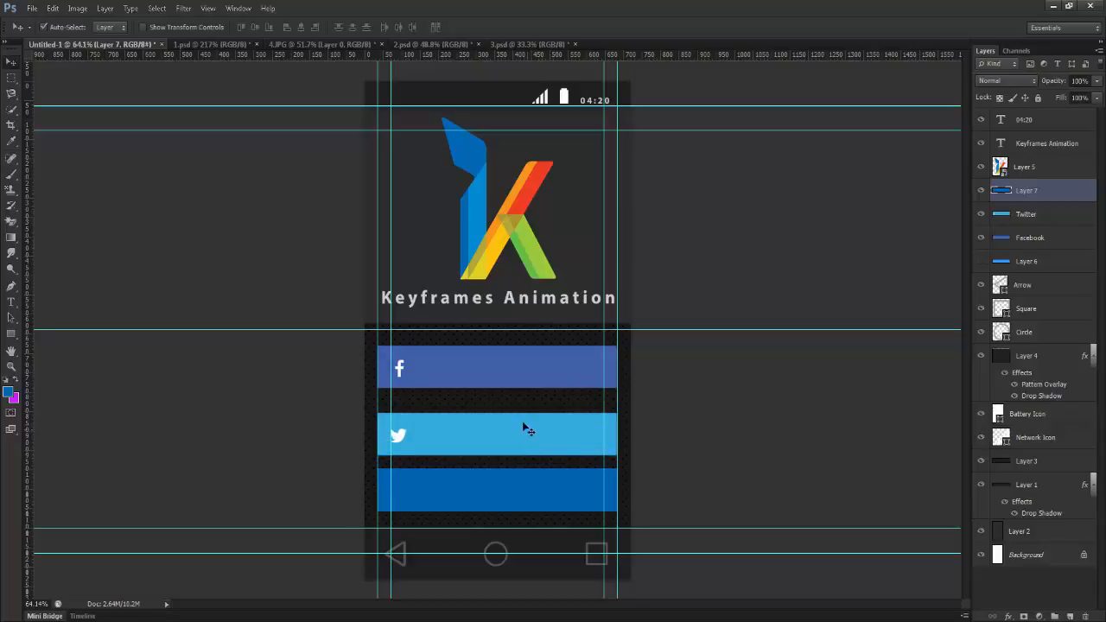
# Nudge the Facebook button up on the dotted panel, closer to the horizontal guide above it
pyautogui.rightClick(498, 366)
pyautogui.click(510, 370)
pyautogui.press('Up')
pyautogui.press('Up')
pyautogui.press('Up')
pyautogui.press('Up')
pyautogui.press('Up')
pyautogui.press('Up')
pyautogui.press('Up')
pyautogui.press('Up')
pyautogui.press('Up')
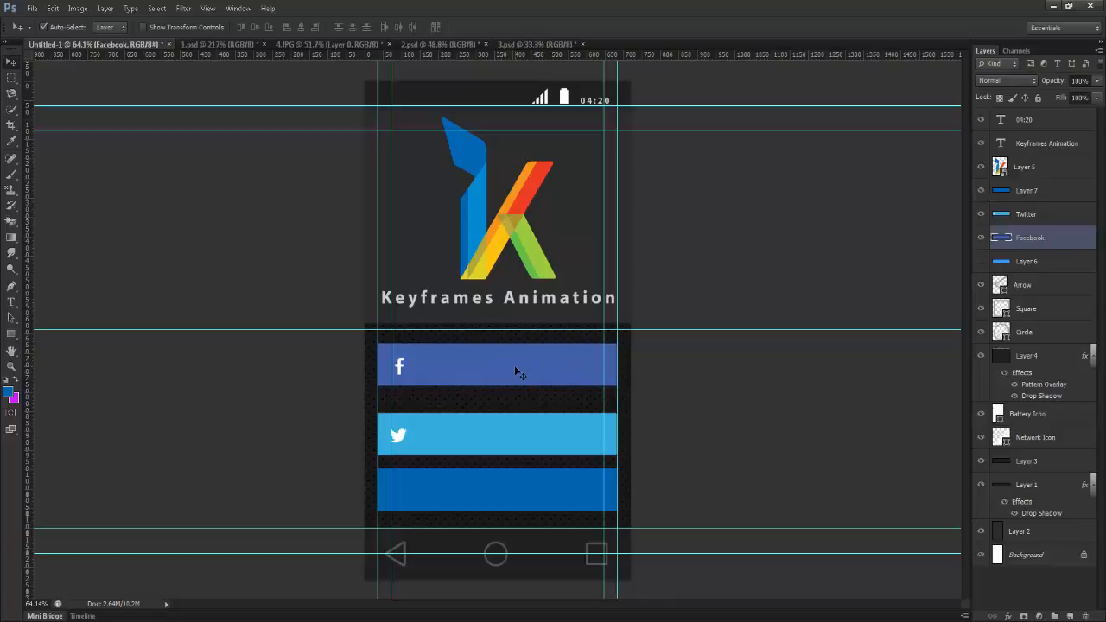
pyautogui.press('Up')
pyautogui.press('Up')
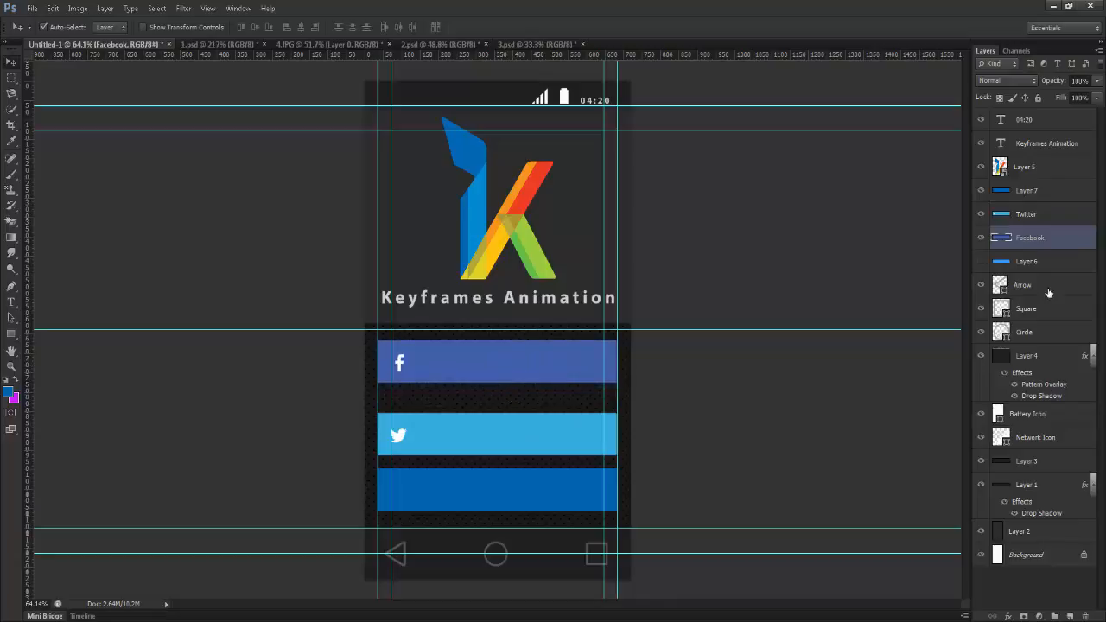
# Stretch the dotted panel's upper edge upward to about 106% height, ending just below the "Keyframes Animation" text
pyautogui.click(999, 361)
pyautogui.hotkey('ctrl', 't')
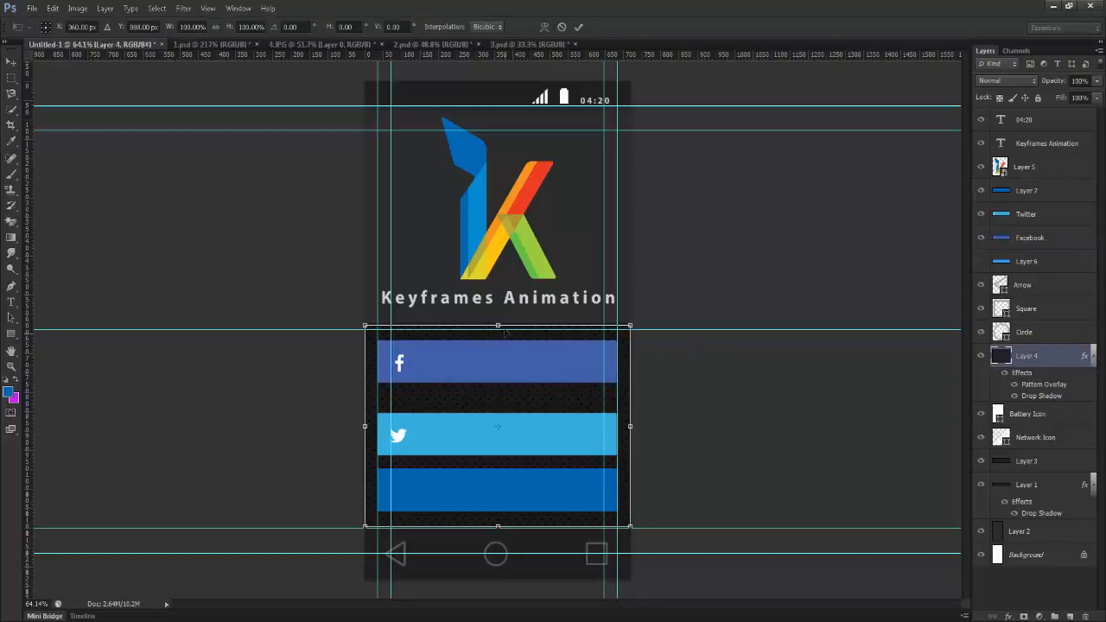
pyautogui.moveTo(498, 324); pyautogui.dragTo(498, 314)
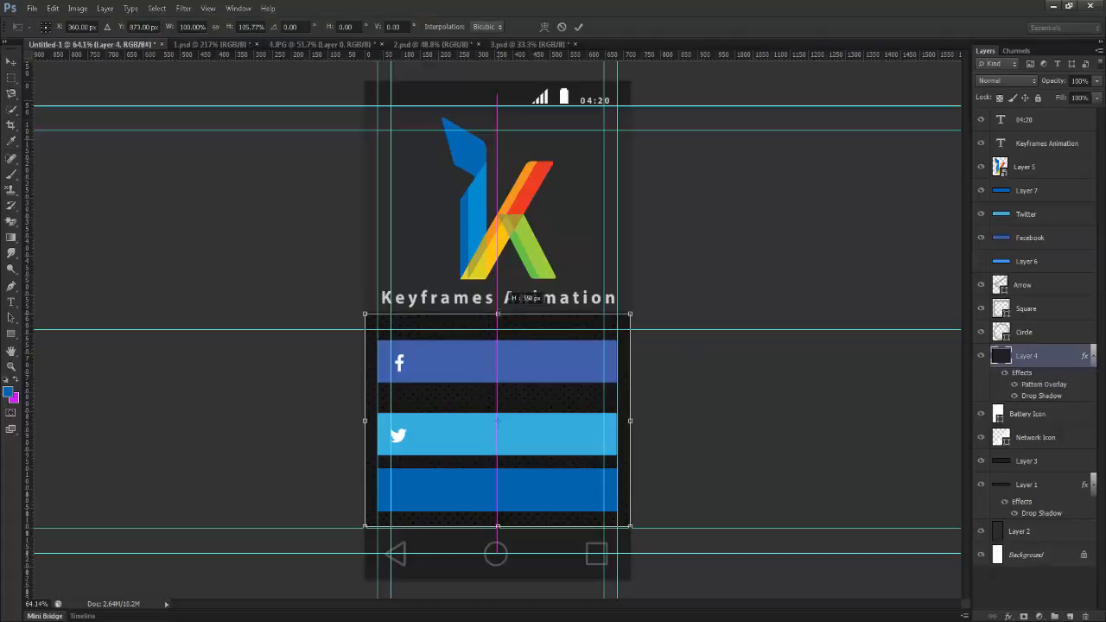
pyautogui.press('Return')
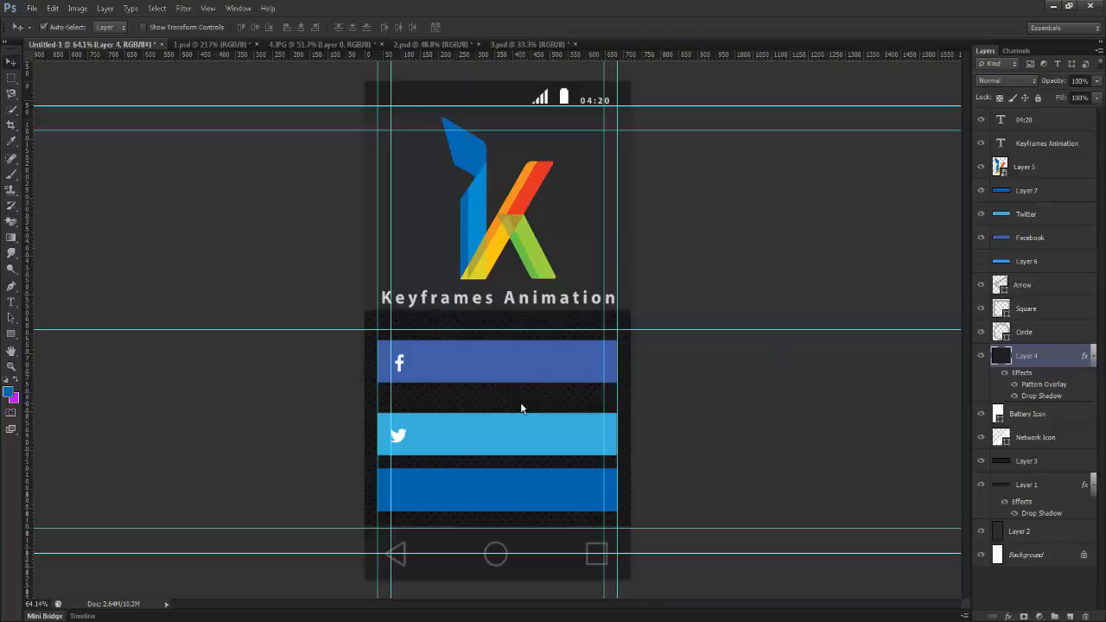
# Raise the Facebook button further to just below the horizontal guide on the enlarged panel
pyautogui.rightClick(493, 346)
pyautogui.click(514, 350)
pyautogui.press('Up')
pyautogui.press('Up')
pyautogui.press('Up')
pyautogui.press('Up')
pyautogui.press('Up')
pyautogui.press('Up')
pyautogui.press('Up')
pyautogui.press('Up')
pyautogui.press('Up')
pyautogui.press('Up')
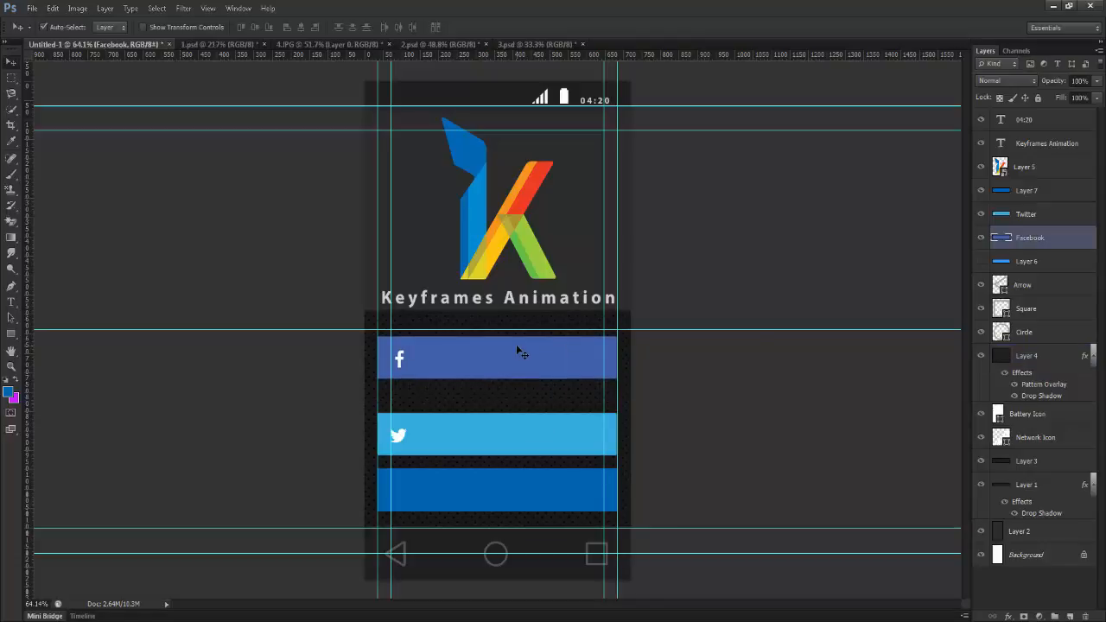
# Move the Twitter button up to widen its gap above the dark blue bar
pyautogui.rightClick(507, 435)
pyautogui.click(529, 436)
pyautogui.press('Up')
pyautogui.press('Up')
pyautogui.press('Up')
pyautogui.press('Up')
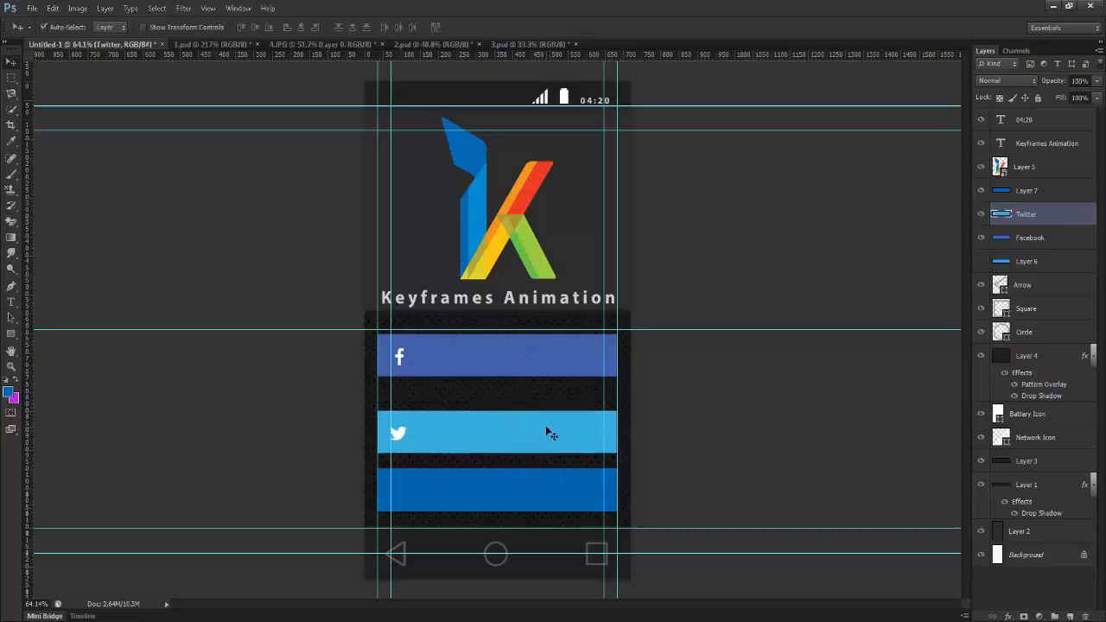
pyautogui.press('Up')
pyautogui.press('Up')
pyautogui.press('Up')
pyautogui.press('Up')
pyautogui.press('Up')
pyautogui.press('Up')
pyautogui.press('Up')
pyautogui.press('Up')
pyautogui.press('Up')
pyautogui.press('Up')
pyautogui.press('Up')
pyautogui.press('Up')
pyautogui.press('Up')
pyautogui.press('Up')
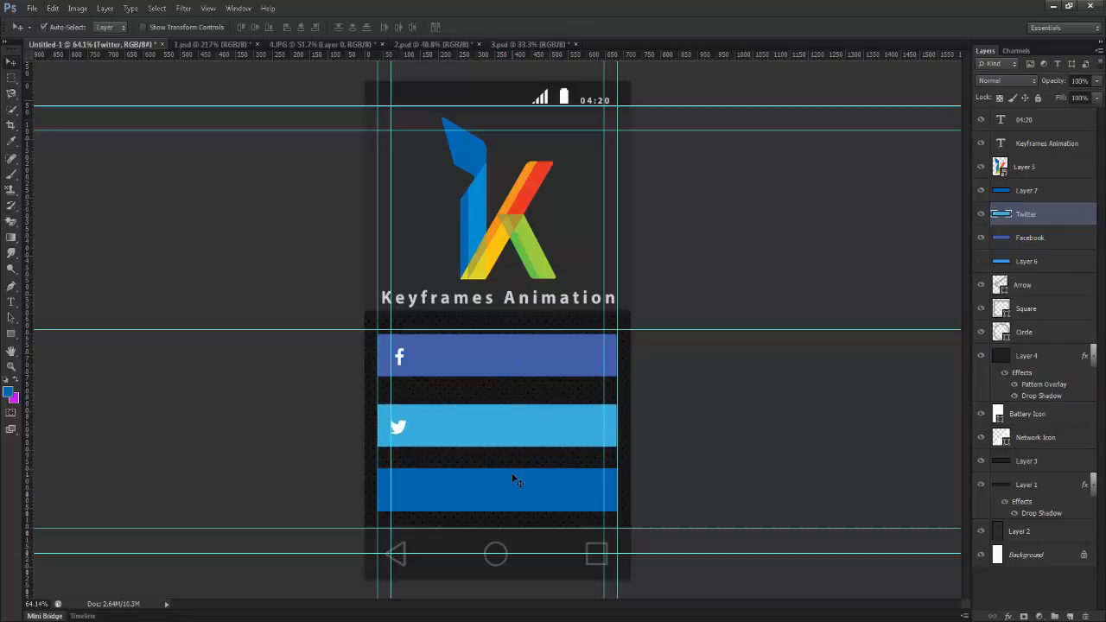
# Nudge the dark blue bar slightly up from the panel's lower edge
pyautogui.rightClick(498, 481)
pyautogui.click(519, 485)
pyautogui.press('Up')
pyautogui.press('Up')
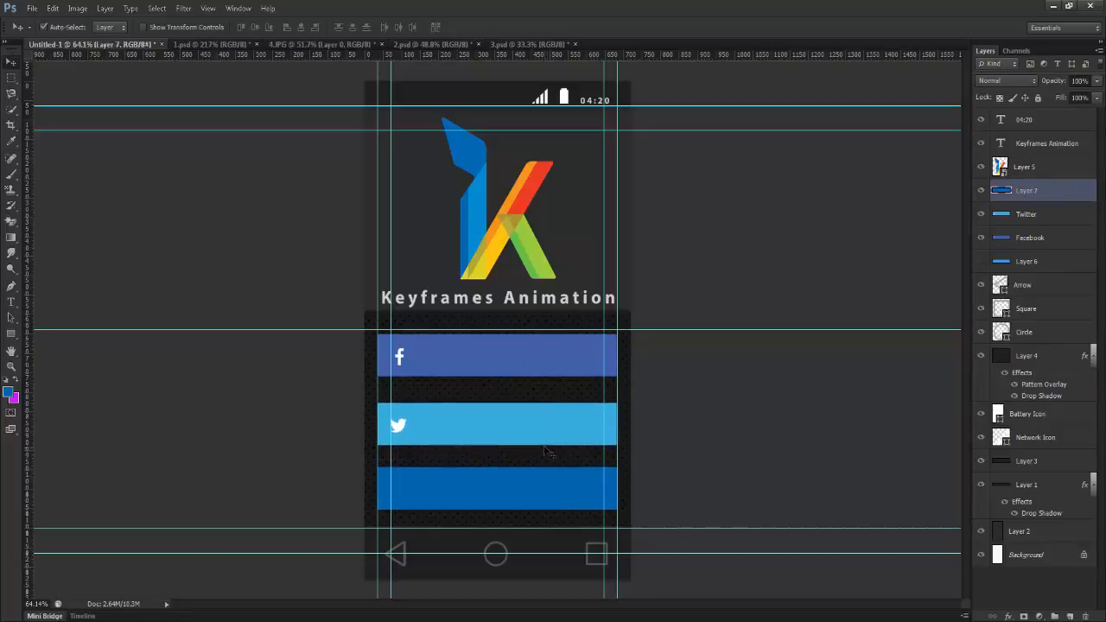
# Move the Facebook button up so its upper edge meets the horizontal guide near the panel's upper edge
pyautogui.rightClick(511, 355)
pyautogui.click(521, 362)
pyautogui.press('Up')
pyautogui.press('Up')
pyautogui.press('Up')
pyautogui.press('Up')
pyautogui.press('Up')
pyautogui.press('Up')
pyautogui.press('Up')
pyautogui.press('Up')
pyautogui.press('Up')
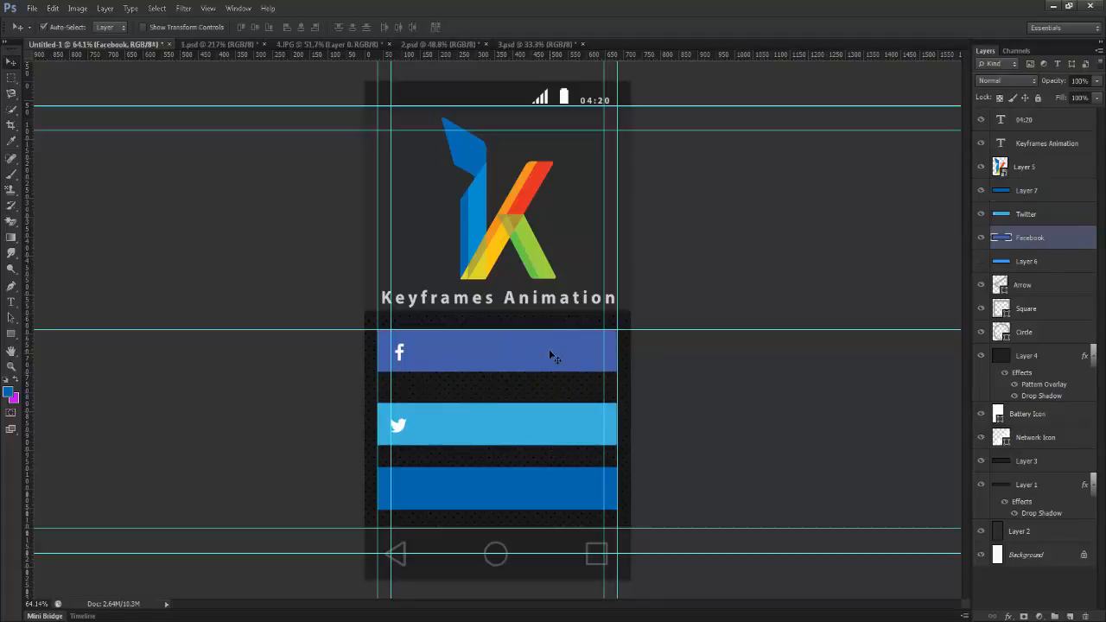
# Move the Twitter button up to reduce its gap below the Facebook button
pyautogui.rightClick(506, 426)
pyautogui.click(525, 430)
pyautogui.press('Up')
pyautogui.press('Up')
pyautogui.press('Up')
pyautogui.press('Up')
pyautogui.press('Up')
pyautogui.press('Up')
pyautogui.press('Up')
pyautogui.press('Up')
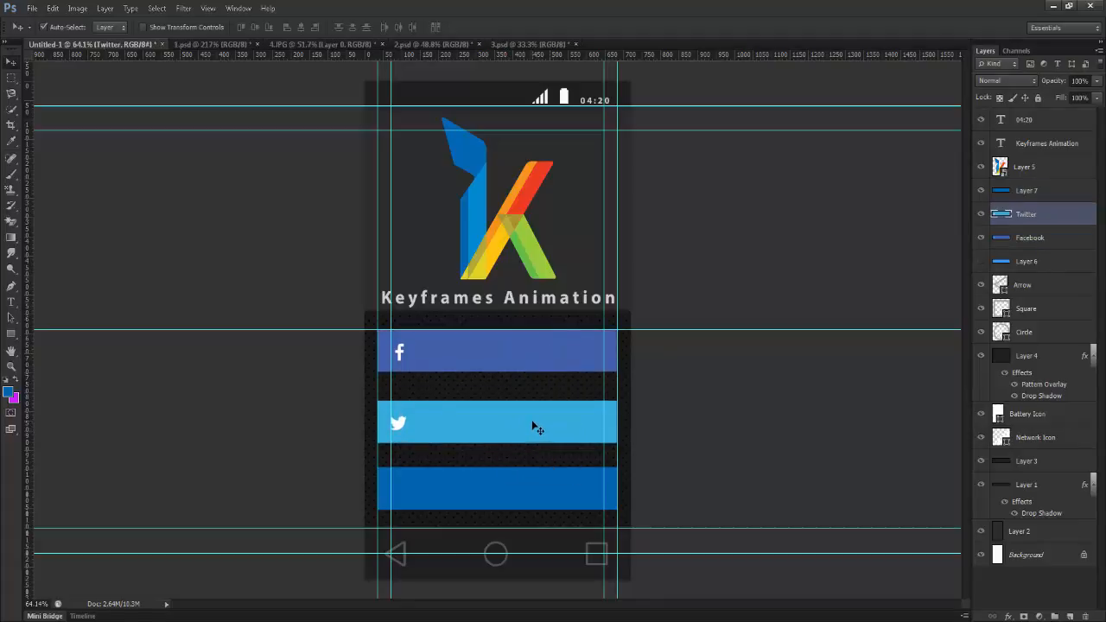
# Move the dark blue bar up until its gap below the Twitter button roughly matches the gap above that button
pyautogui.rightClick(499, 483)
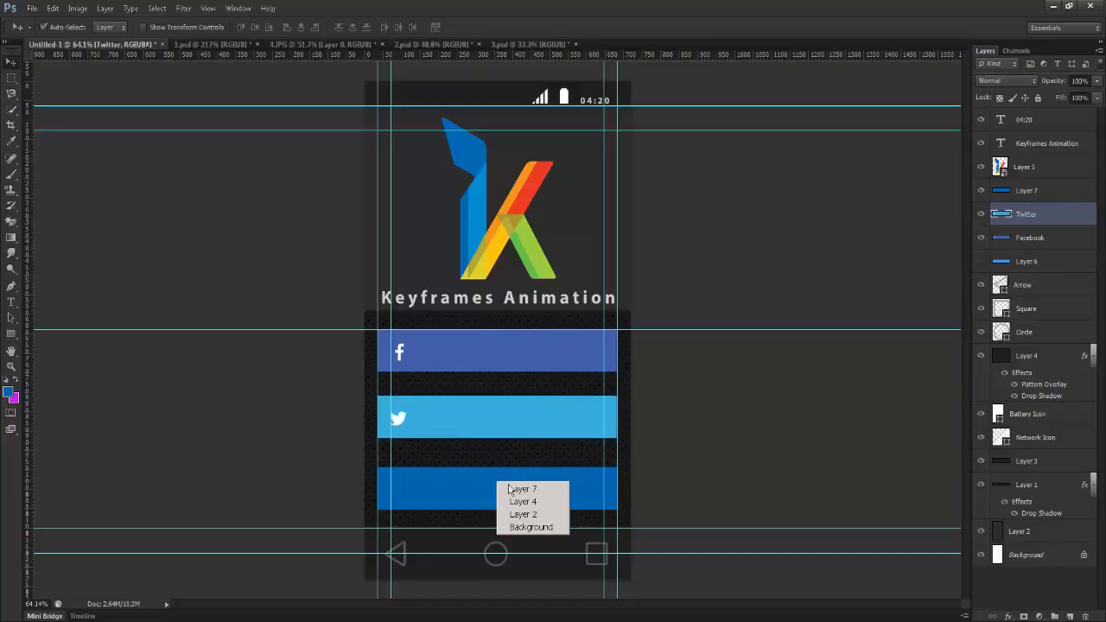
pyautogui.click(514, 489)
pyautogui.press('Up')
pyautogui.press('Up')
pyautogui.press('Up')
pyautogui.press('Up')
pyautogui.press('Up')
pyautogui.press('Up')
pyautogui.press('Up')
pyautogui.press('Up')
pyautogui.press('Up')
pyautogui.press('Up')
pyautogui.press('Up')
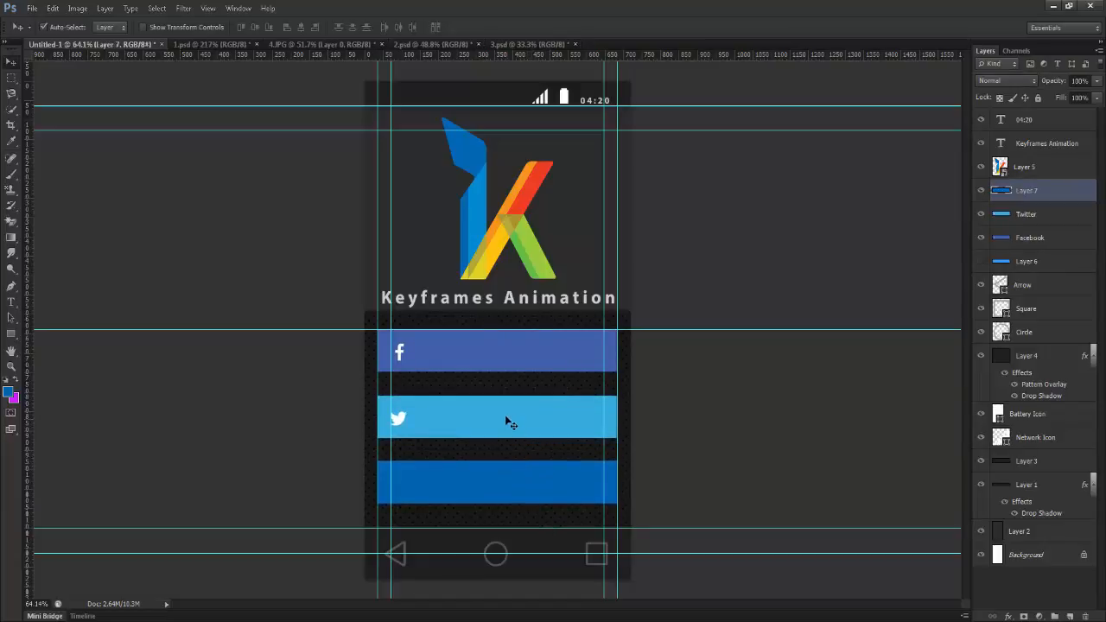
# Nudge the Twitter button slightly up toward the Facebook button to fine-tune the spacing
pyautogui.rightClick(508, 420)
pyautogui.click(522, 424)
pyautogui.press('Up')
pyautogui.press('Up')
pyautogui.press('Up')
pyautogui.press('Up')
# Nudge the dark blue bar slightly up to even out the button spacing and check the layout
pyautogui.rightClick(501, 480)
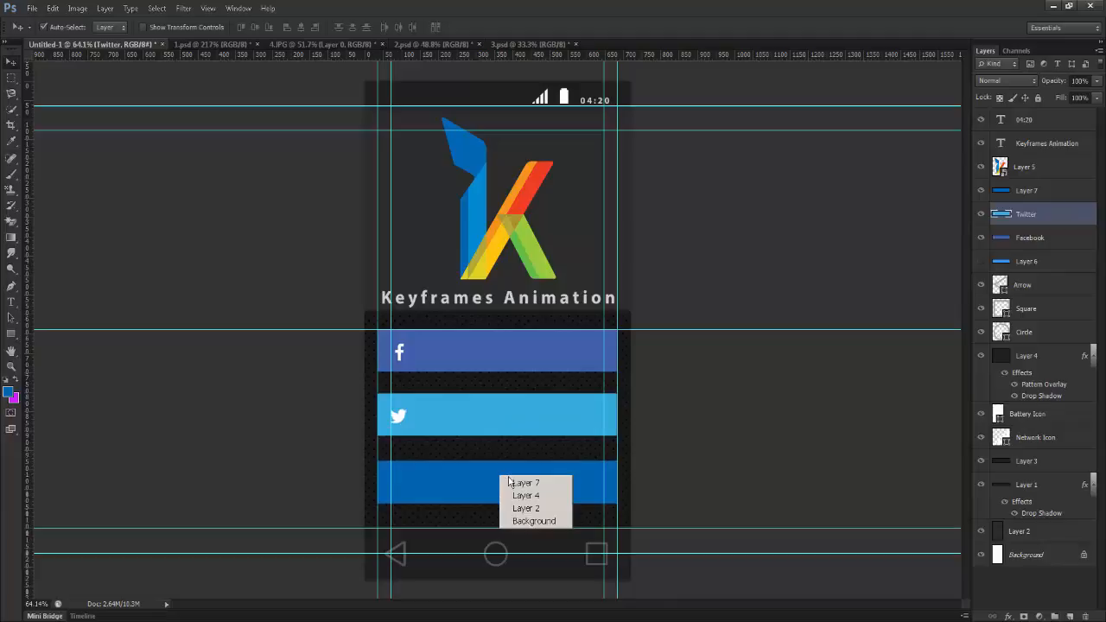
pyautogui.click(513, 481)
pyautogui.press('Up')
pyautogui.press('Up')
pyautogui.scroll(-2, 545, 427)
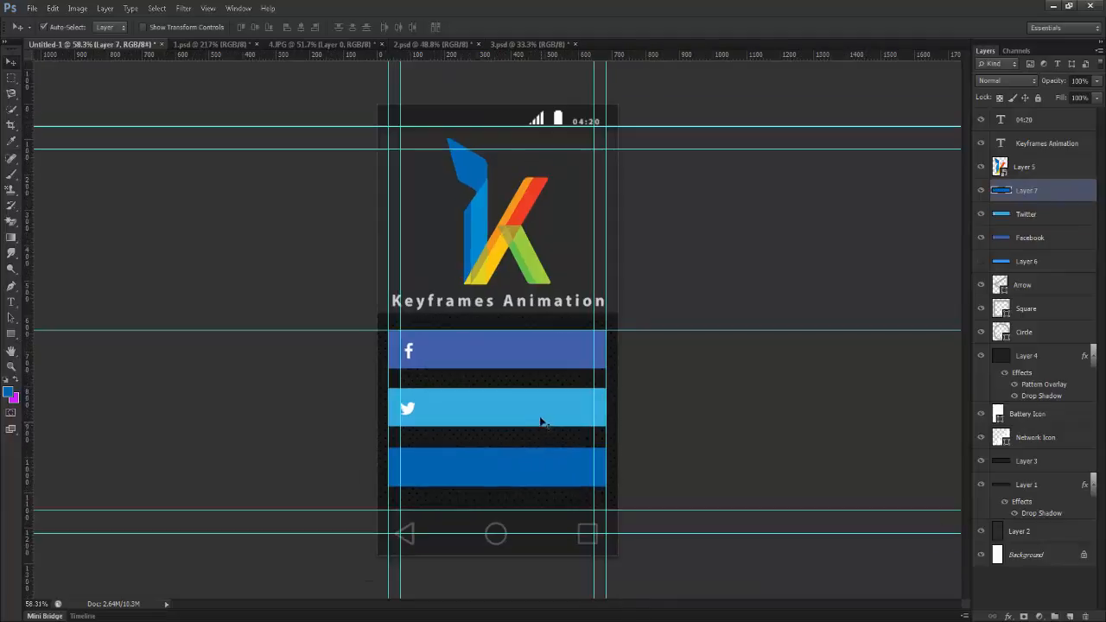
pyautogui.scroll(3, 527, 397)
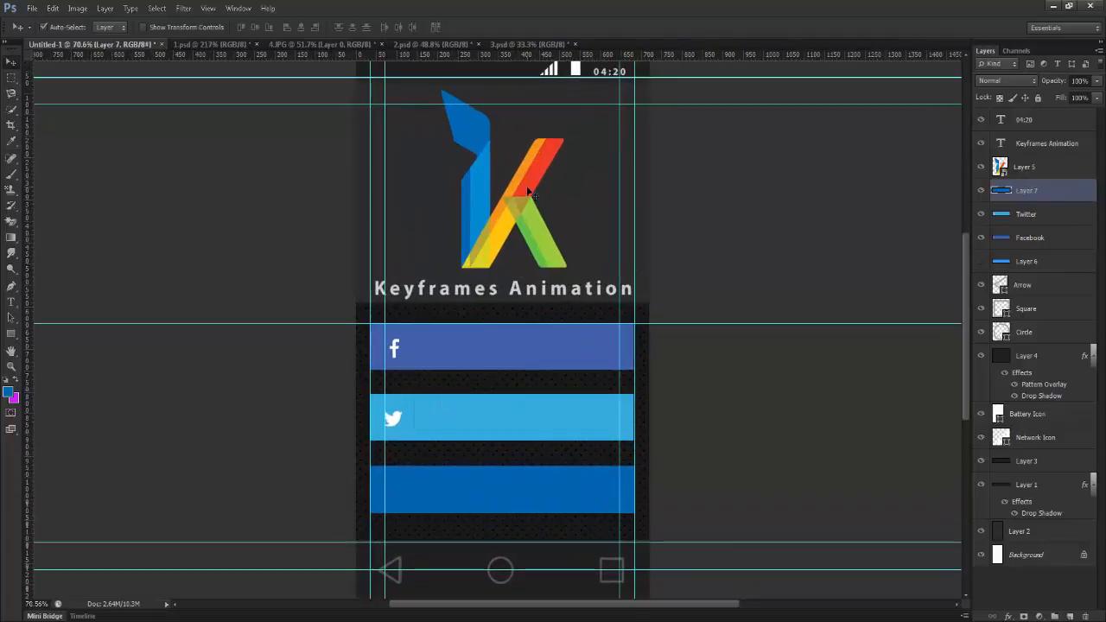
# Duplicate the K logo and place the copy lower, over the Facebook and Twitter buttons
pyautogui.rightClick(528, 189)
pyautogui.click(544, 195)
pyautogui.scroll(-2, 520, 216)
pyautogui.moveTo(518, 222); pyautogui.dragTo(513, 356)
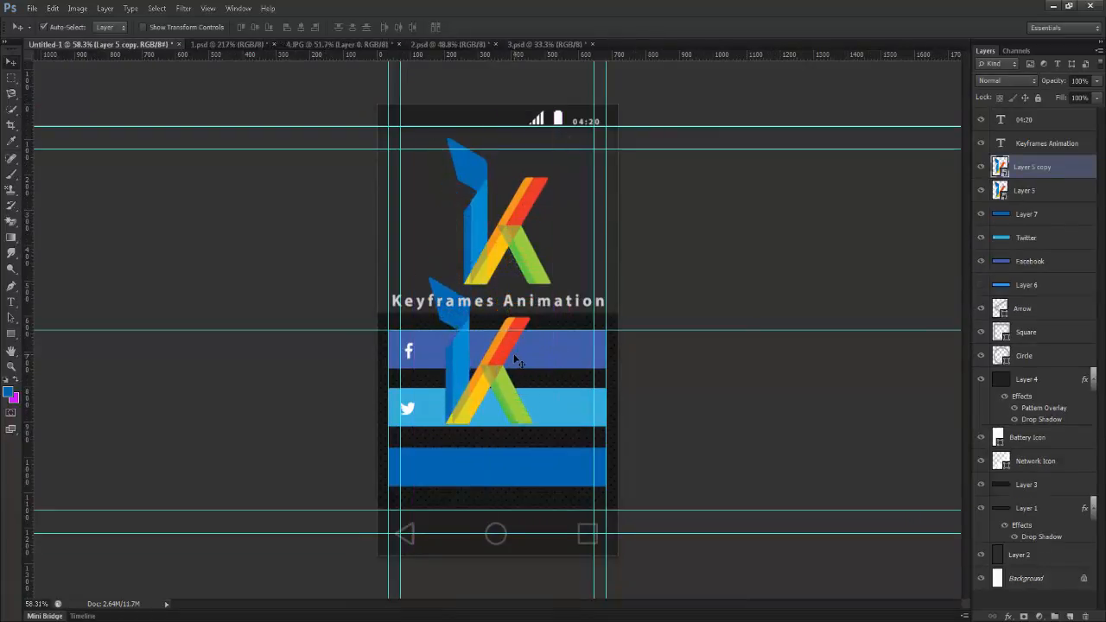
# Scale the K logo copy down to about 14% and place it at the left end of the dark blue bar
pyautogui.hotkey('ctrl', 't')
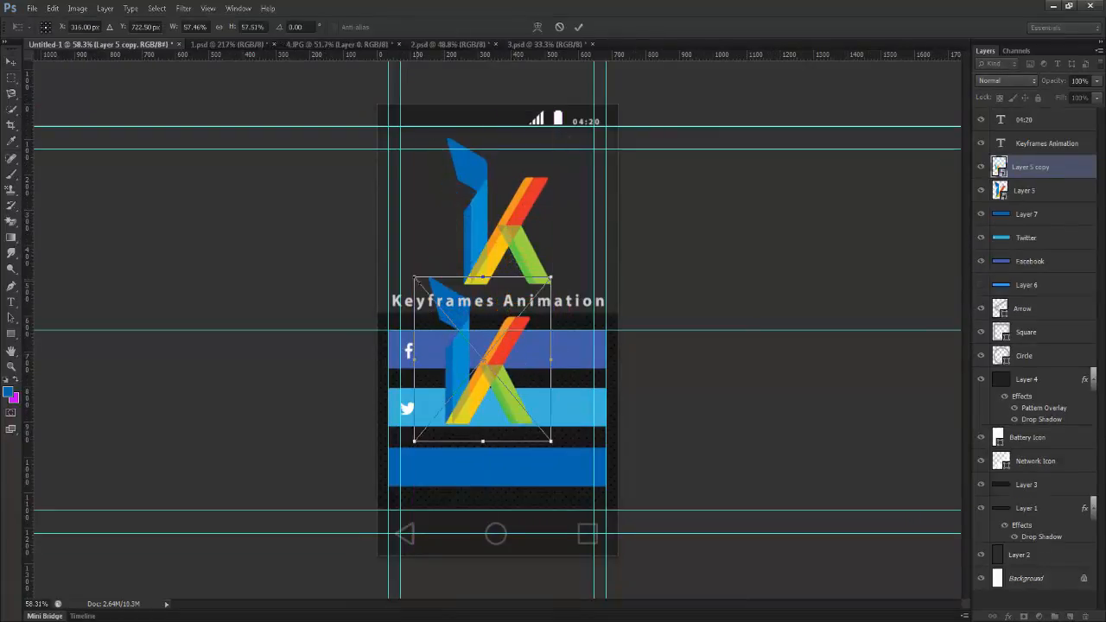
pyautogui.moveTo(414, 278); pyautogui.dragTo(457, 328)
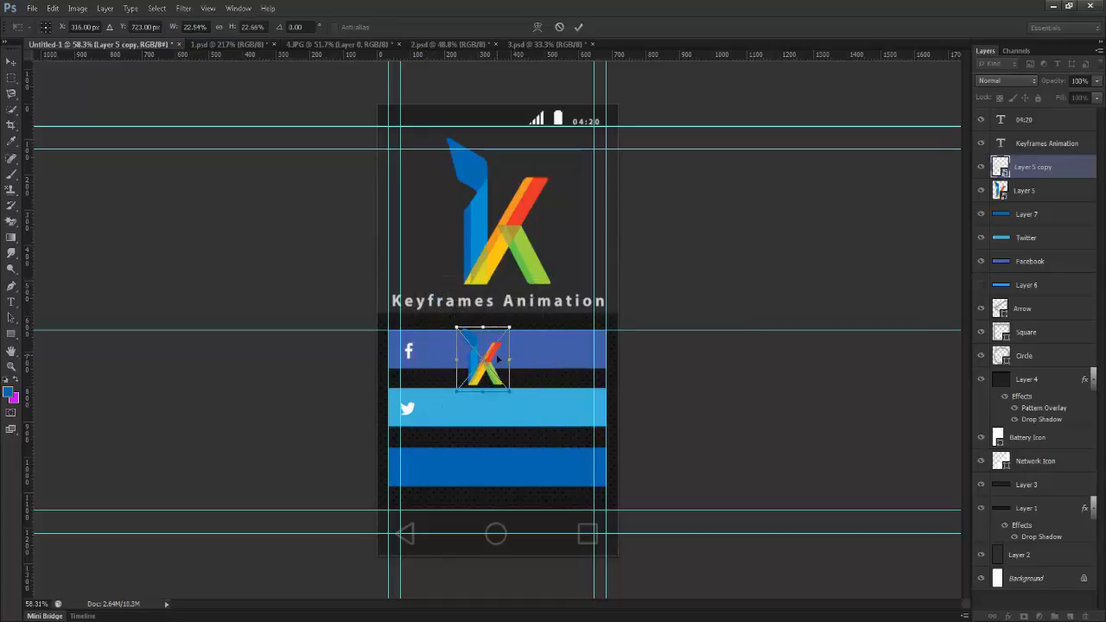
pyautogui.moveTo(486, 370); pyautogui.dragTo(432, 471)
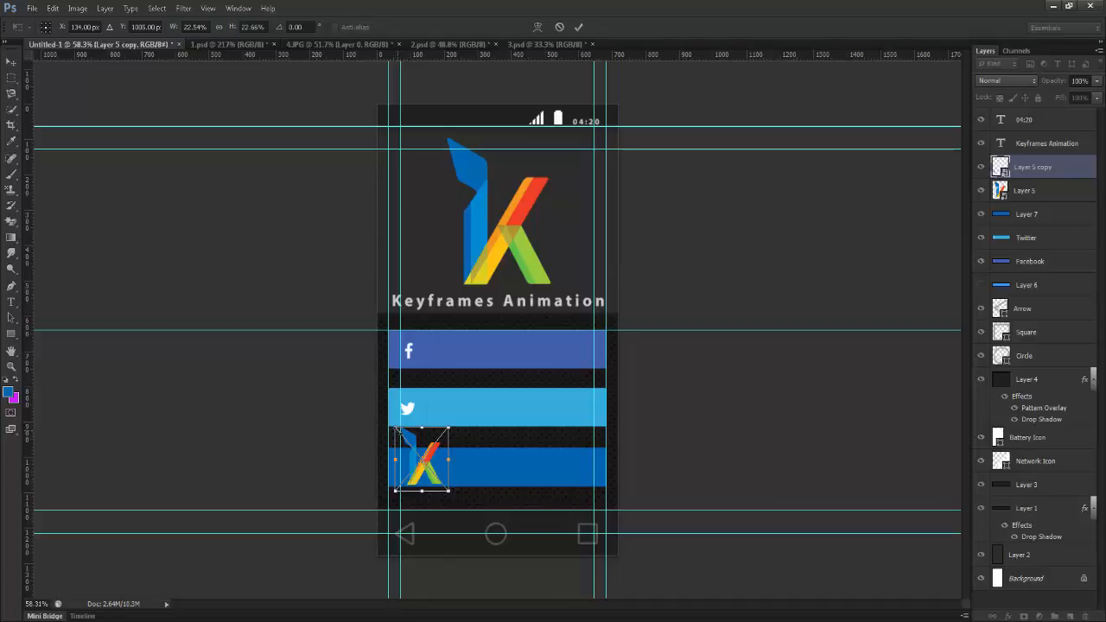
pyautogui.moveTo(401, 428); pyautogui.dragTo(423, 476)
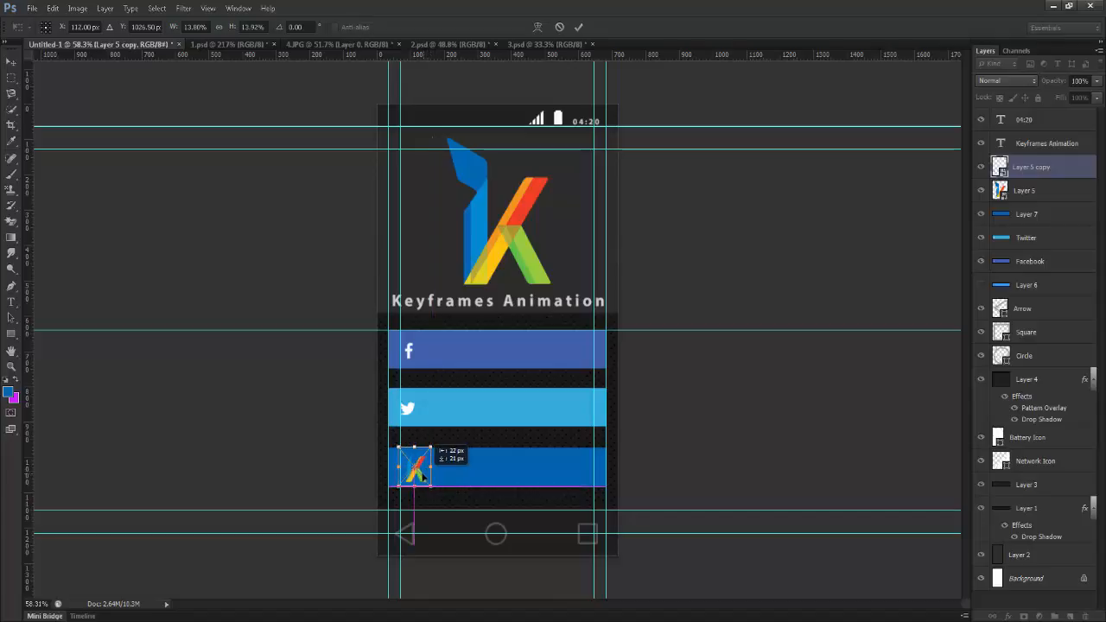
pyautogui.press('Return')
# Shift the small K logo slightly down so it sits inside the dark blue bar, lined up with the other button icons
pyautogui.scroll(2, 474, 386)
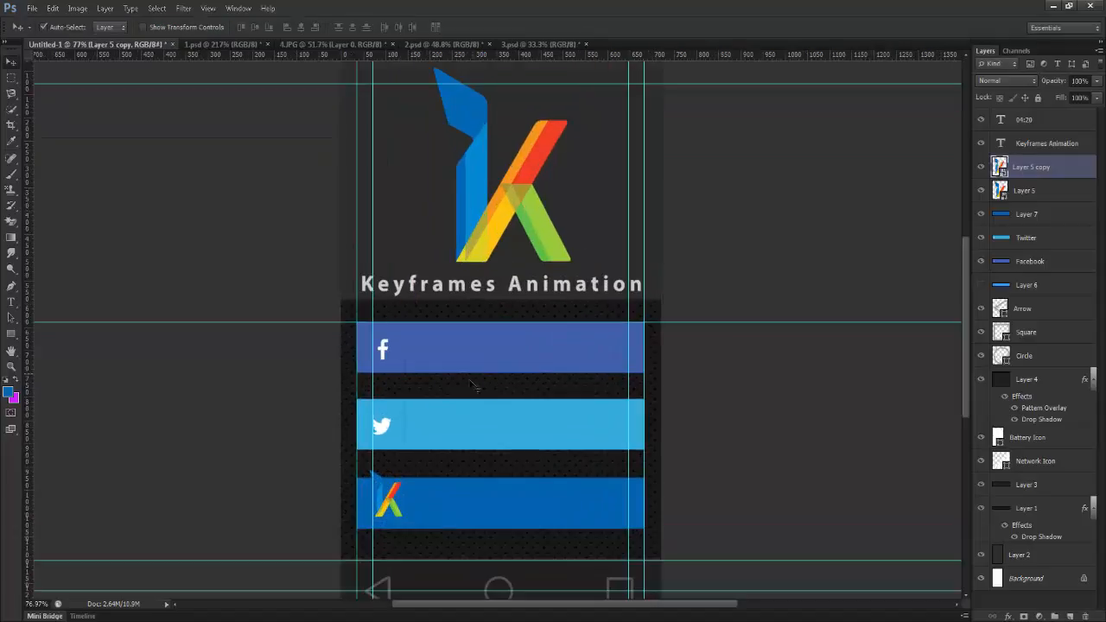
pyautogui.scroll(2, 474, 386)
pyautogui.moveTo(405, 408); pyautogui.dragTo(412, 420)
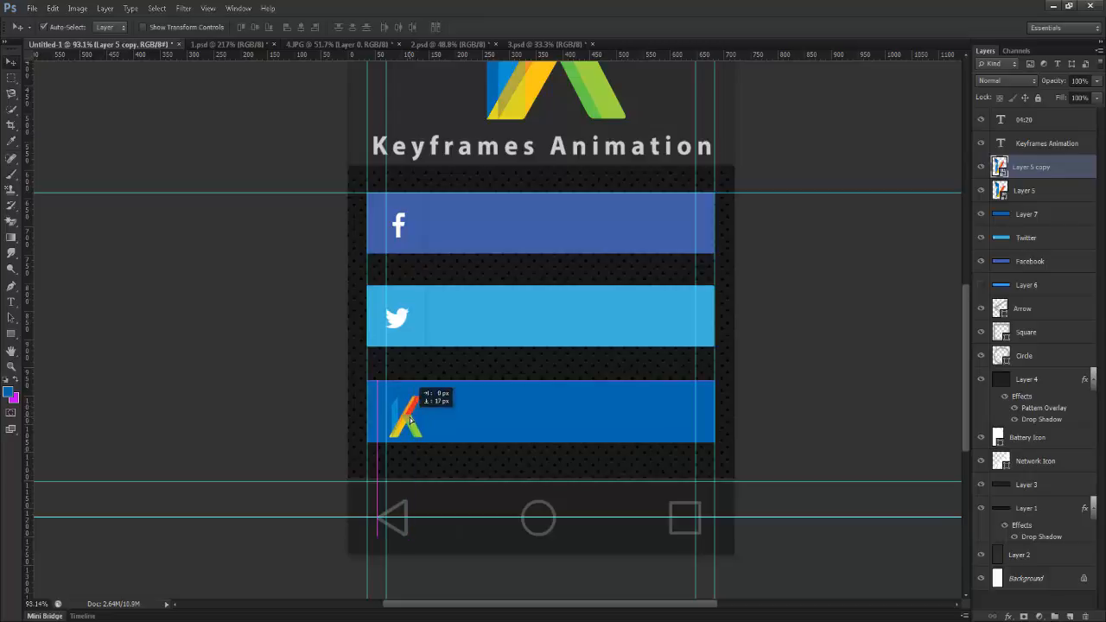
pyautogui.moveTo(411, 421); pyautogui.dragTo(411, 420)
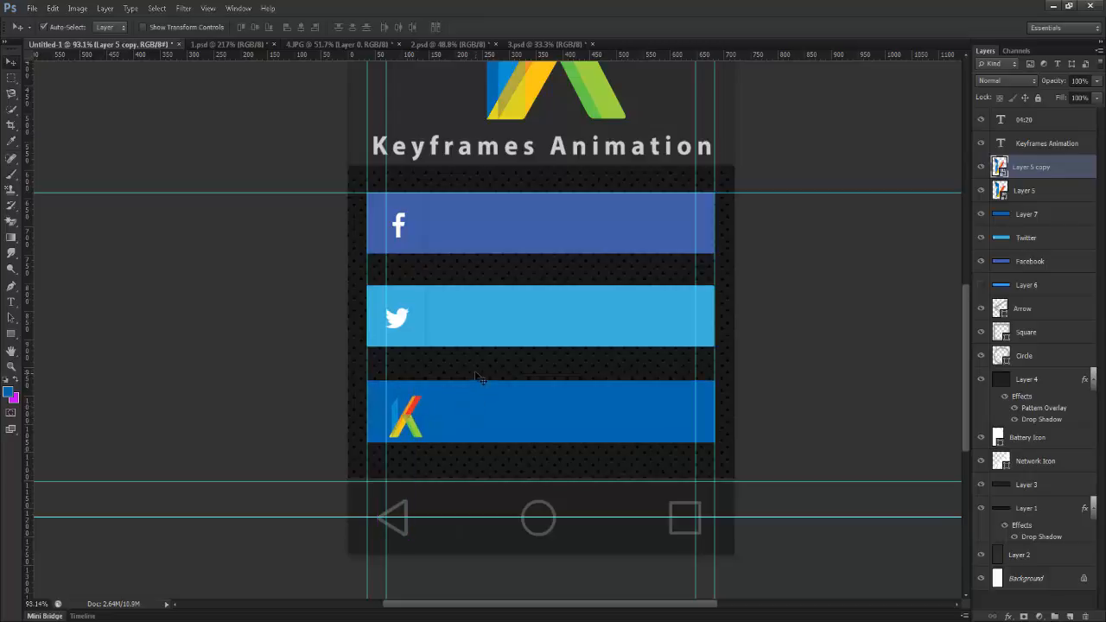
pyautogui.scroll(-2, 481, 379)
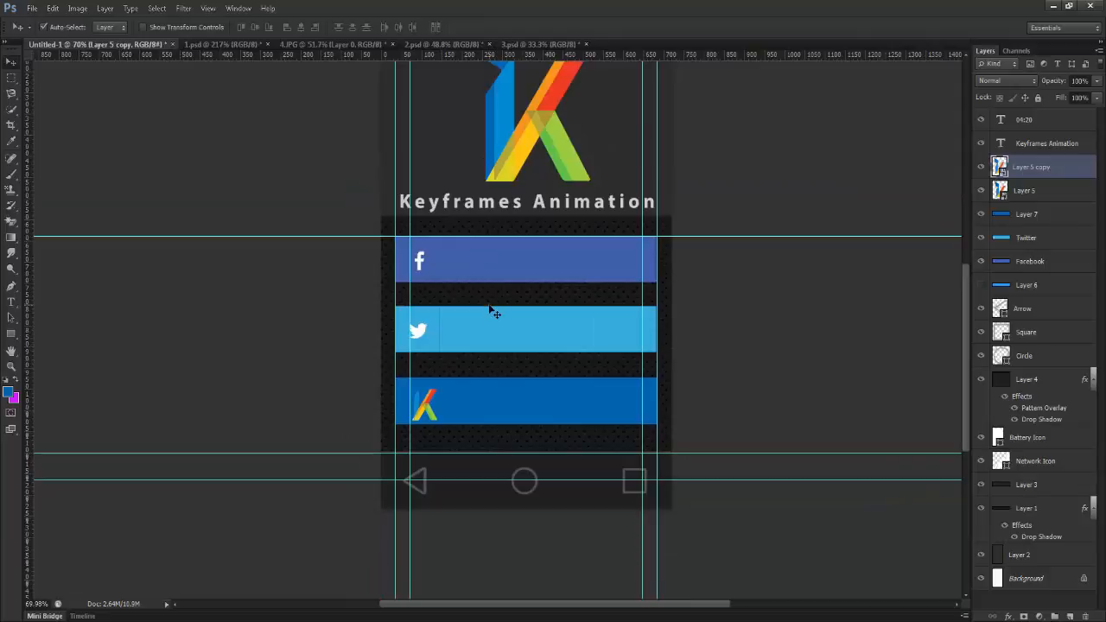
# Refill the dark blue bar with the muted grey-blue #466c8a, then clear the selection
pyautogui.click(999, 216)
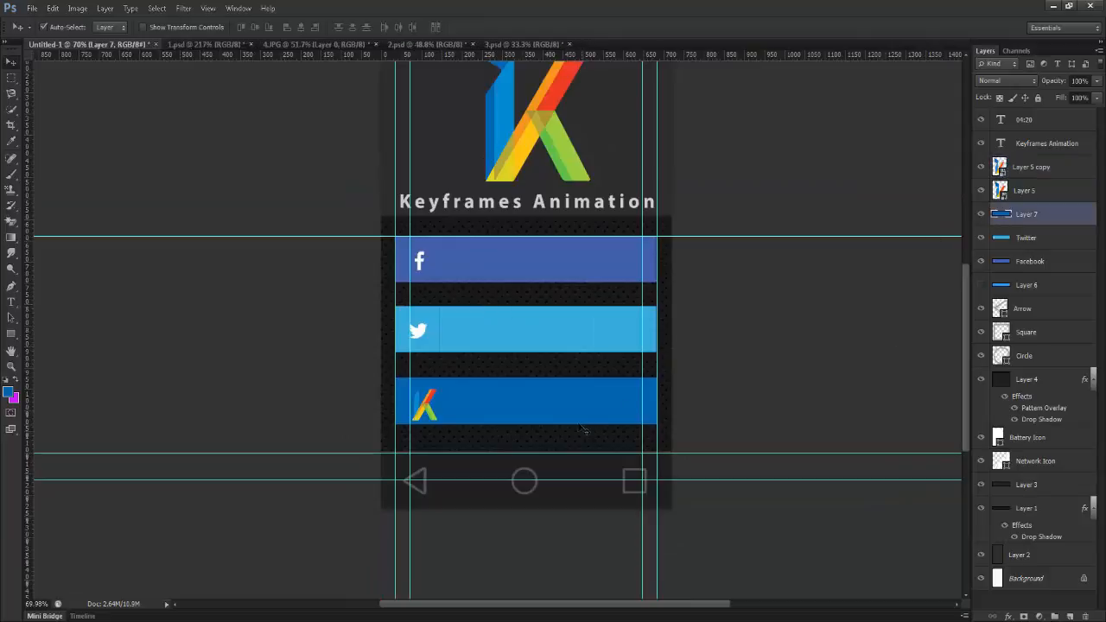
pyautogui.keyDown('ctrl'); pyautogui.click(1001, 218); pyautogui.keyUp('ctrl')
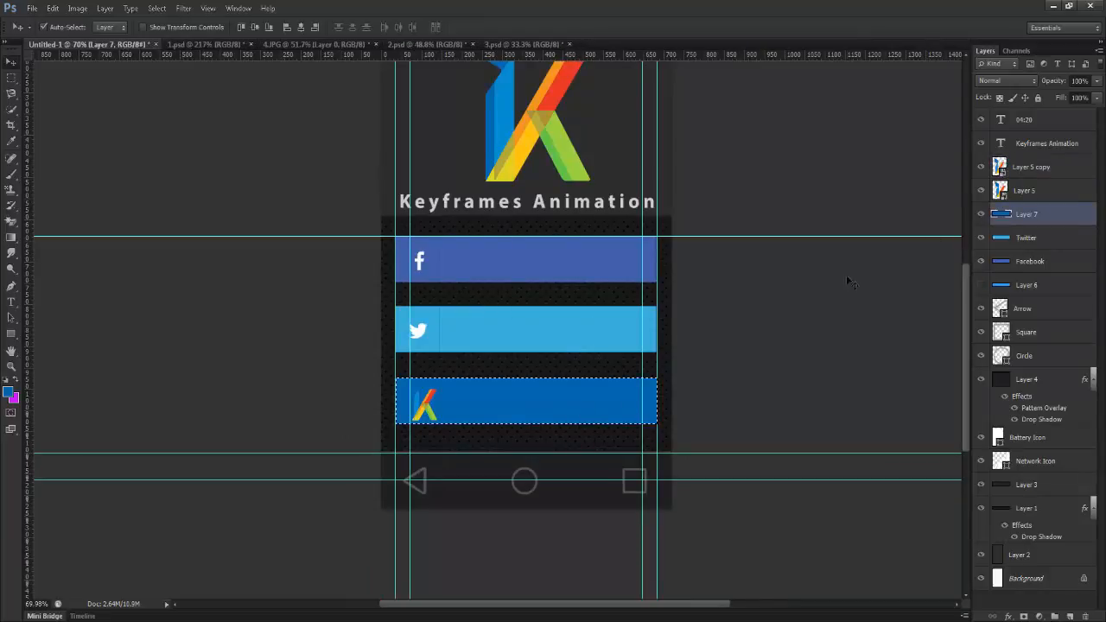
pyautogui.click(7, 393)
pyautogui.moveTo(680, 216); pyautogui.dragTo(726, 186)
pyautogui.click(907, 112)
pyautogui.hotkey('alt', 'BackSpace')
pyautogui.hotkey('ctrl', 'd')
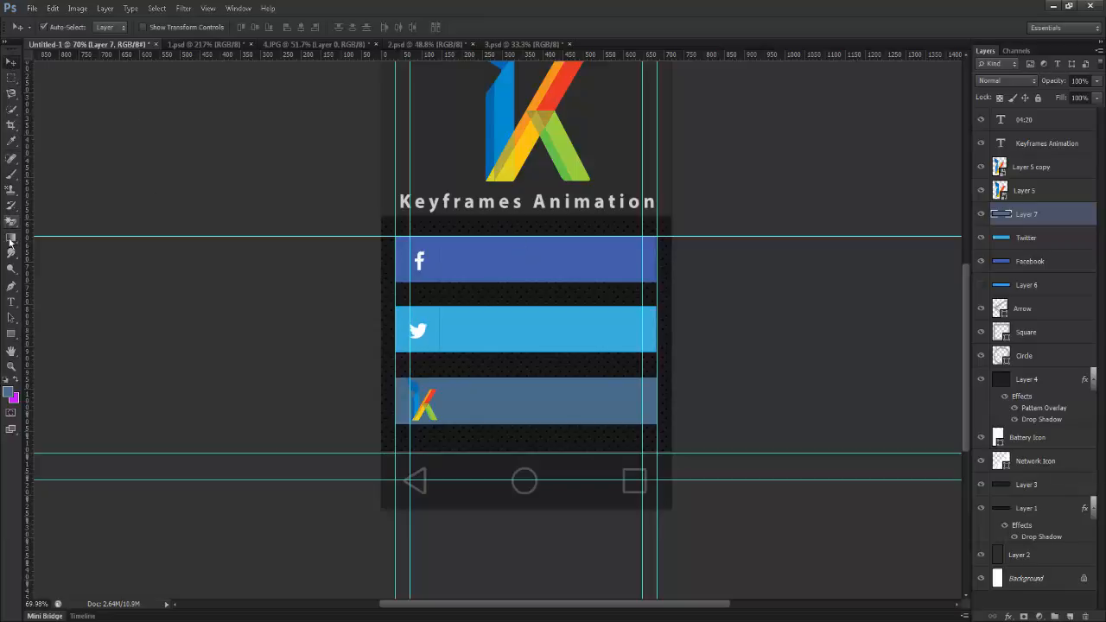
# Add the text "Login with Facebook" on the Facebook button at 30 px
pyautogui.click(10, 303)
pyautogui.click(465, 264)
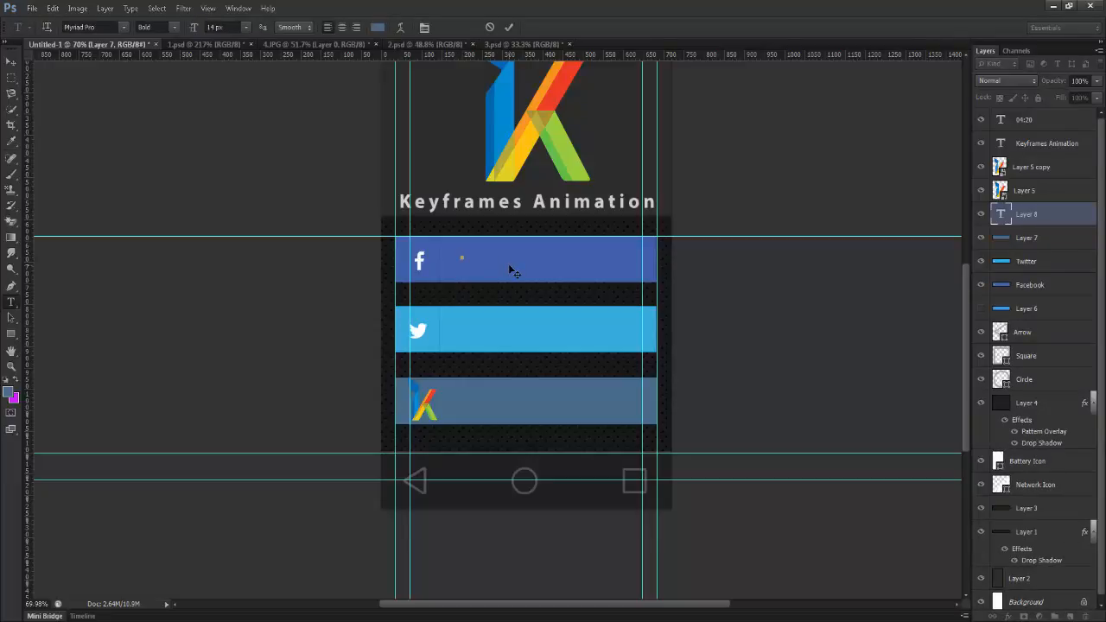
pyautogui.write('Fac')
pyautogui.hotkey('ctrl', 'a')
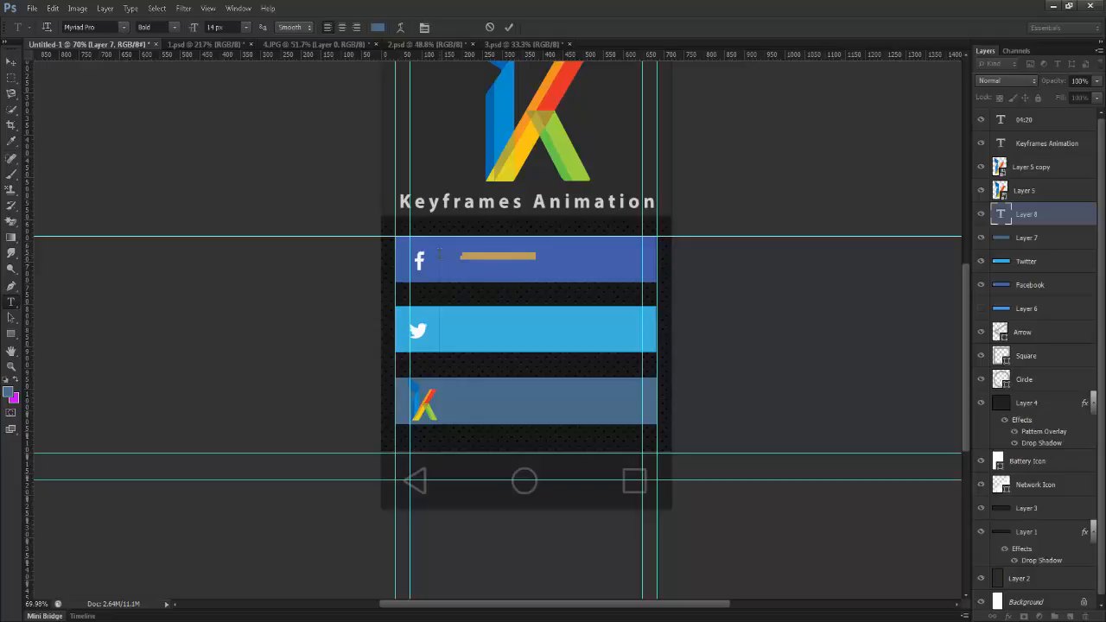
pyautogui.click(246, 28)
pyautogui.click(230, 176)
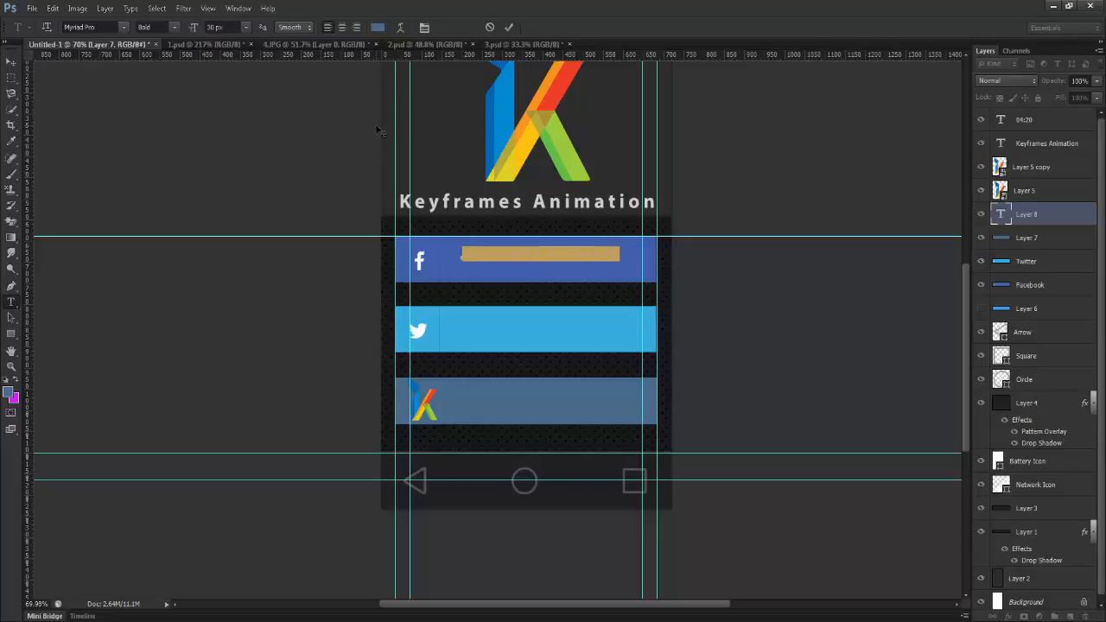
# Set the Facebook button label's text color to near-white #efefef and commit the text
pyautogui.click(378, 28)
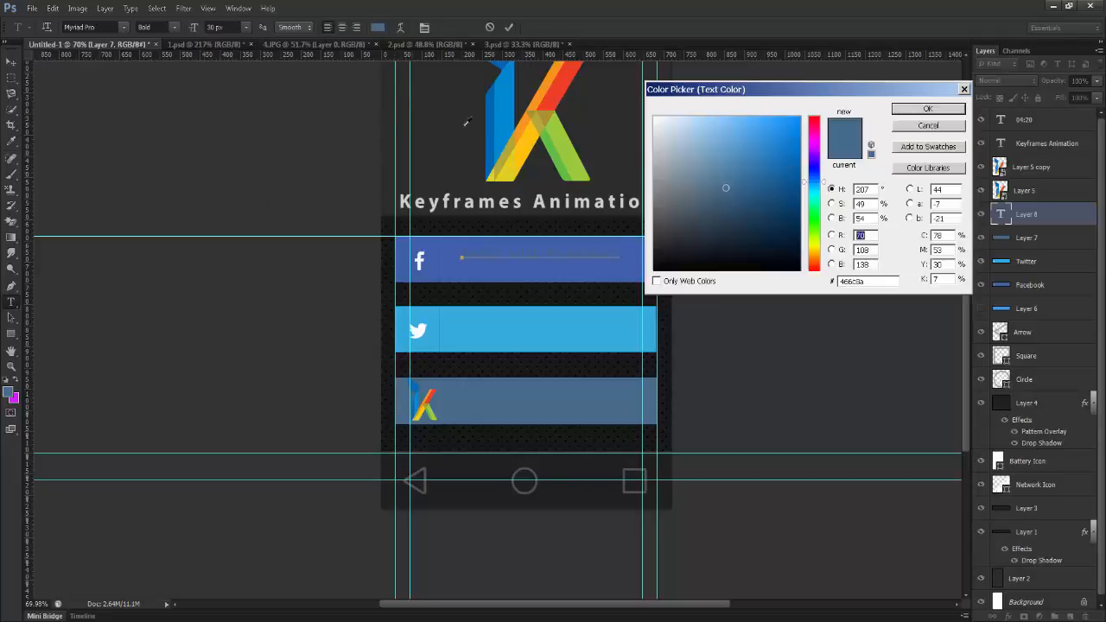
pyautogui.moveTo(661, 149); pyautogui.dragTo(658, 126)
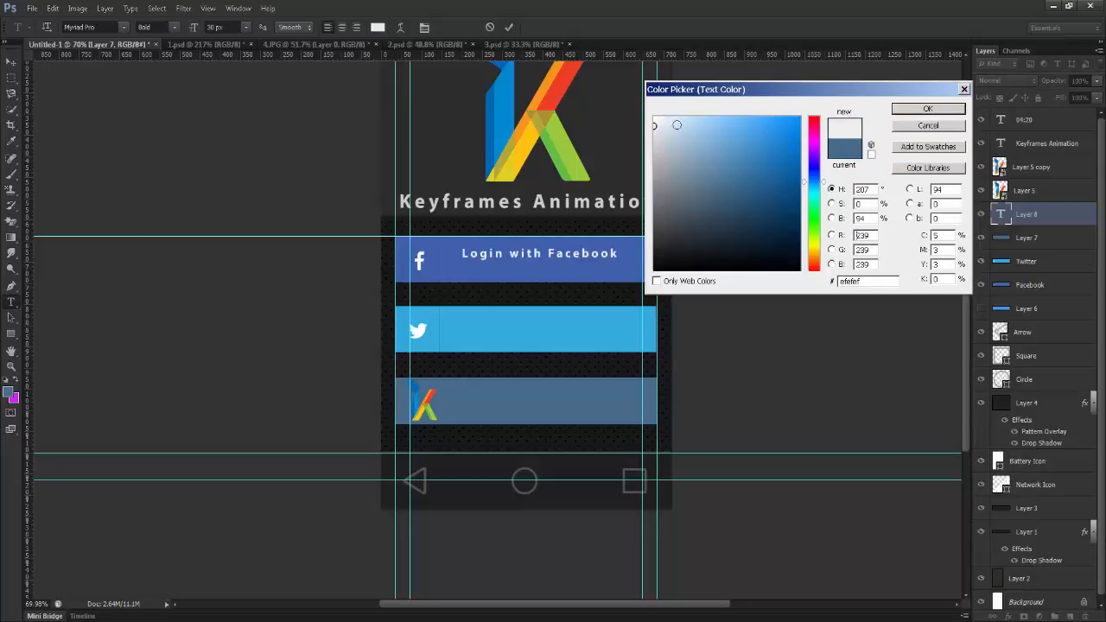
pyautogui.click(926, 111)
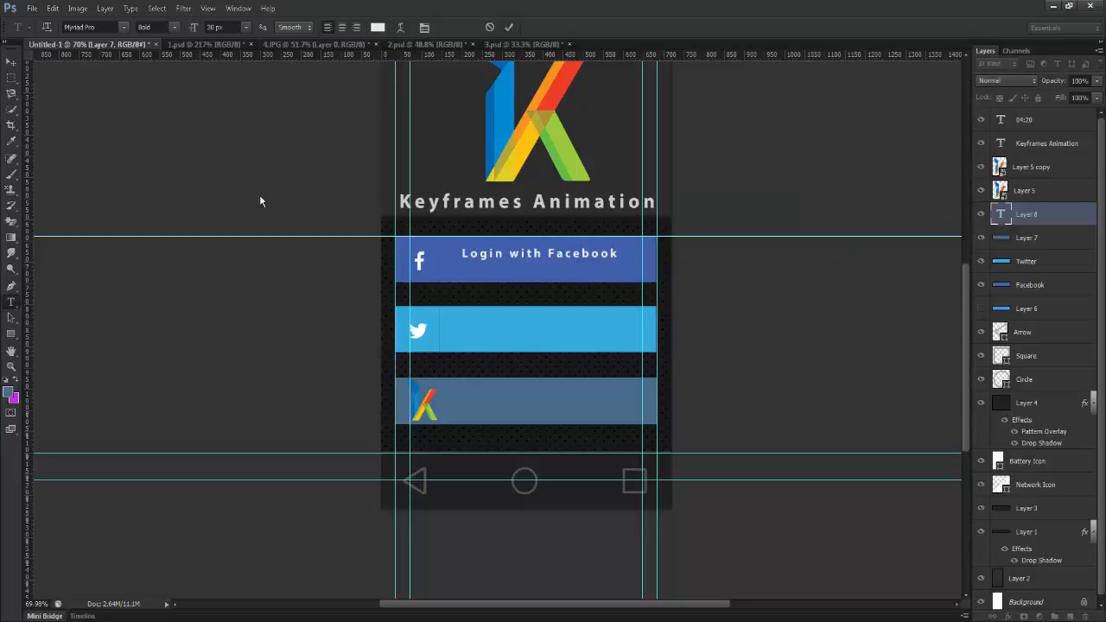
pyautogui.click(12, 65)
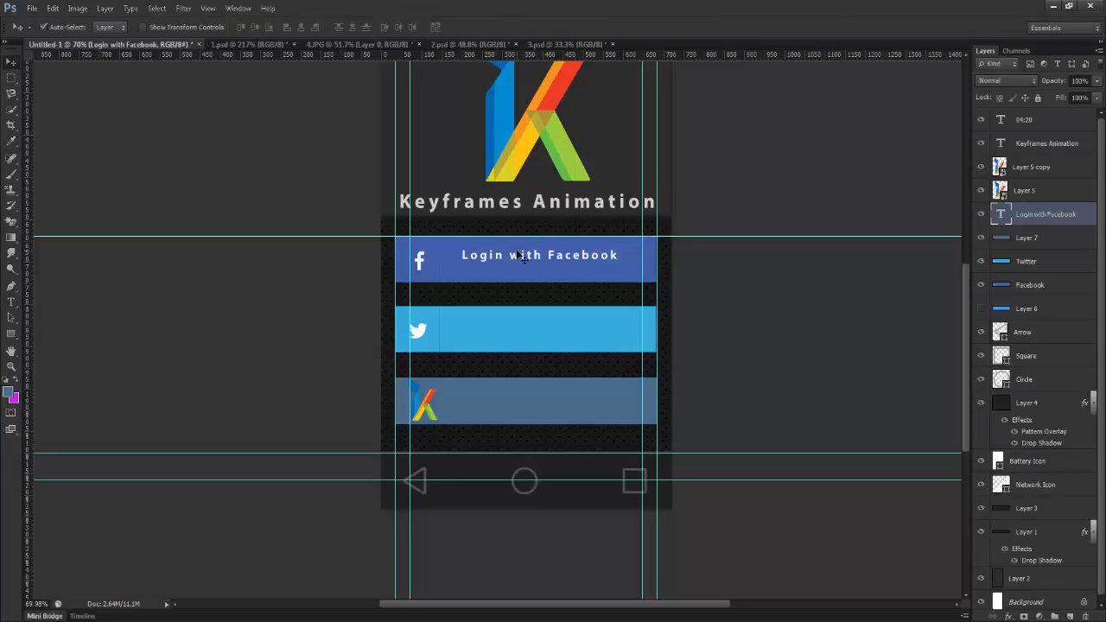
# Nudge the "Login with Facebook" label down to centre it vertically with the Facebook icon
pyautogui.press('Down')
pyautogui.press('Down')
pyautogui.press('Down')
pyautogui.press('Down')
pyautogui.press('Down')
pyautogui.press('Down')
pyautogui.press('Down')
pyautogui.press('Down')
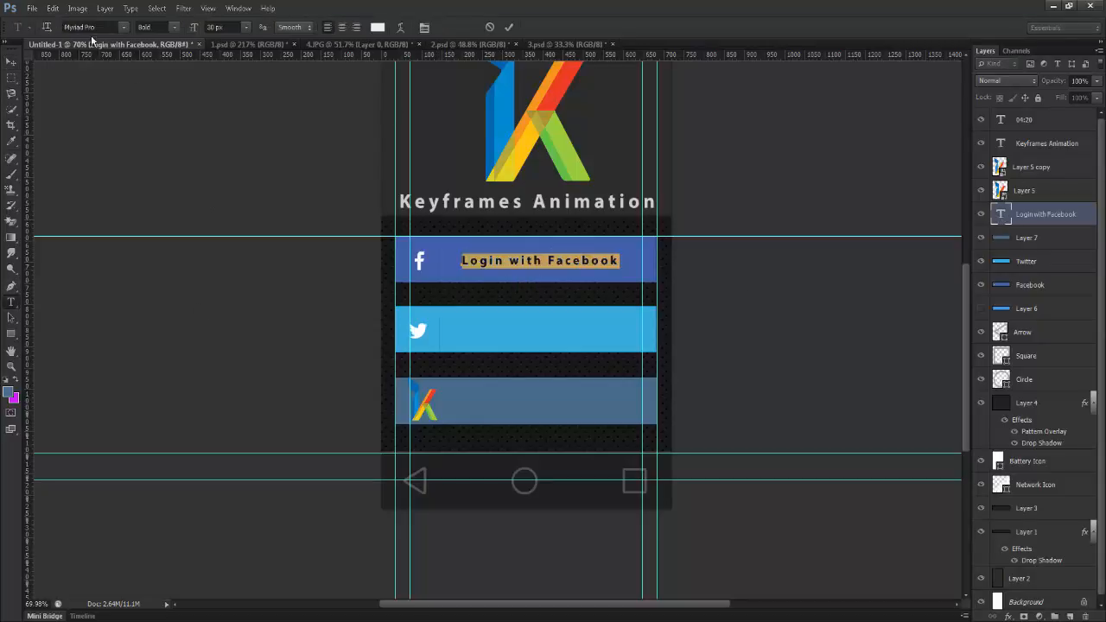
# Increase the "Login with Facebook" label's font size to 32 px
pyautogui.click(244, 27)
pyautogui.click(218, 40)
pyautogui.write('2')
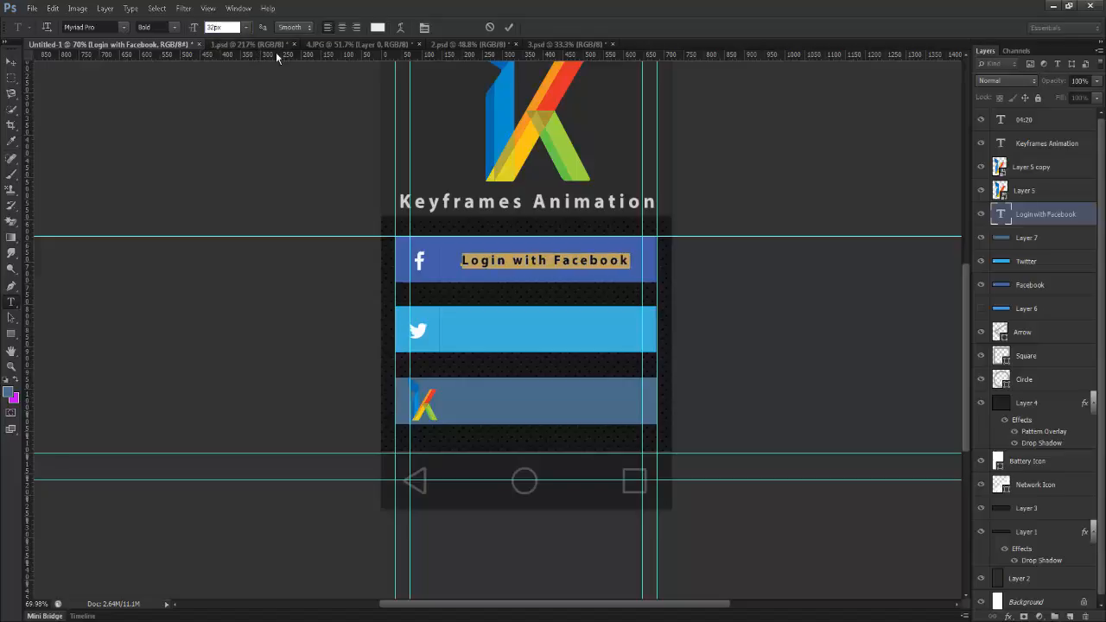
pyautogui.press('Return')
pyautogui.click(9, 63)
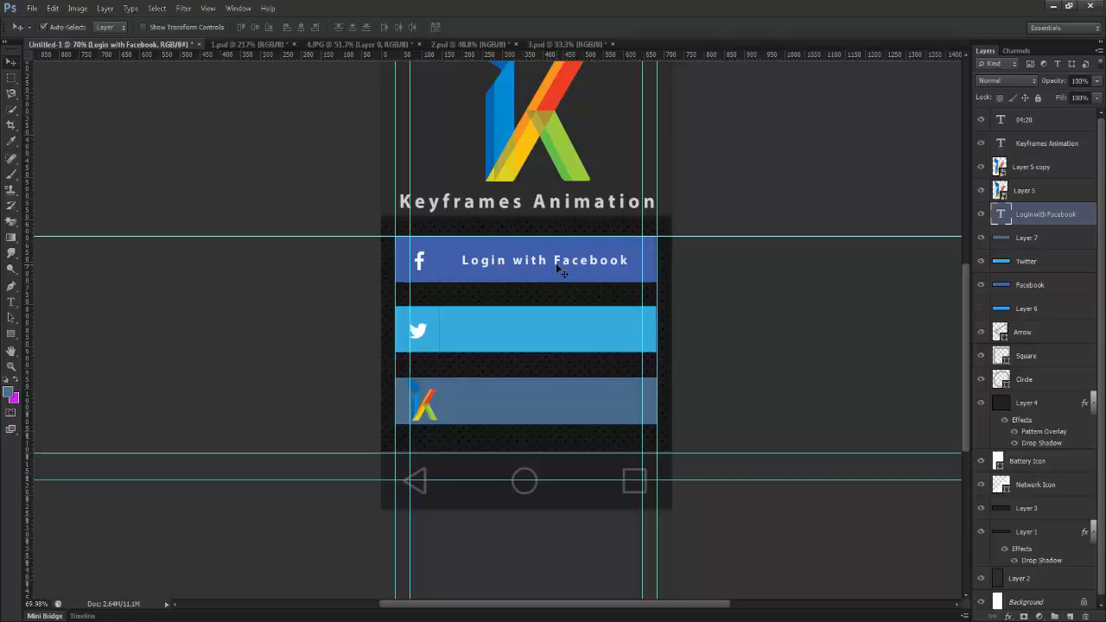
# Nudge the enlarged "Login with Facebook" label slightly left within its button
pyautogui.press('Left')
pyautogui.press('Left')
pyautogui.press('Left')
pyautogui.press('Left')
pyautogui.press('Left')
pyautogui.press('Left')
pyautogui.press('Left')
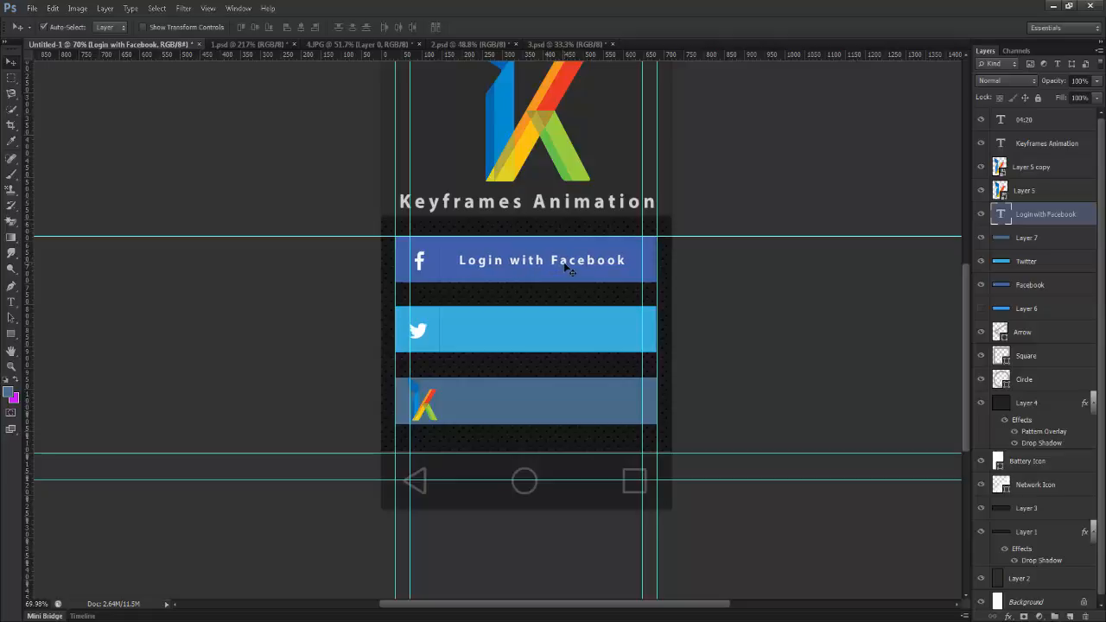
pyautogui.press('Left')
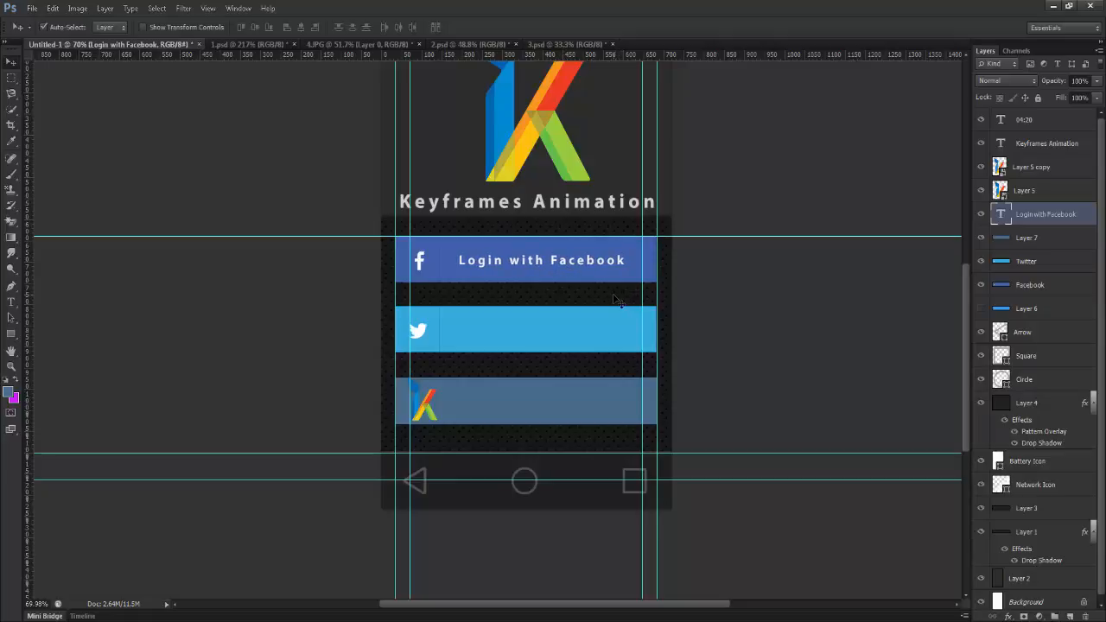
pyautogui.press('Left')
# Copy the Facebook label onto the Twitter button and change its wording to "Login with Twitter"
pyautogui.moveTo(545, 264); pyautogui.dragTo(541, 331)
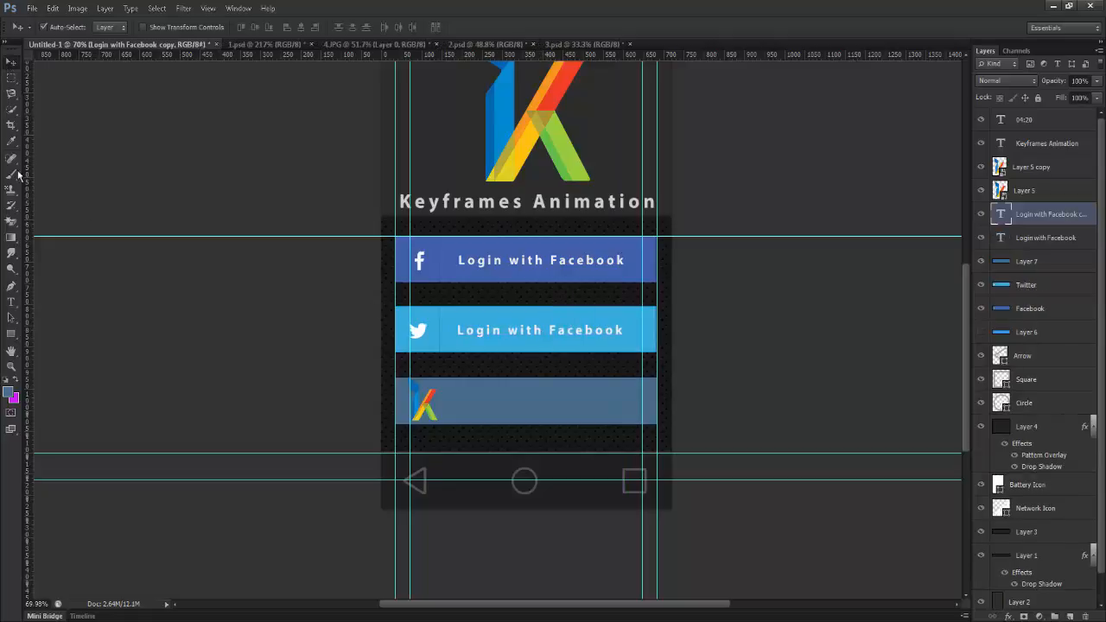
pyautogui.click(12, 302)
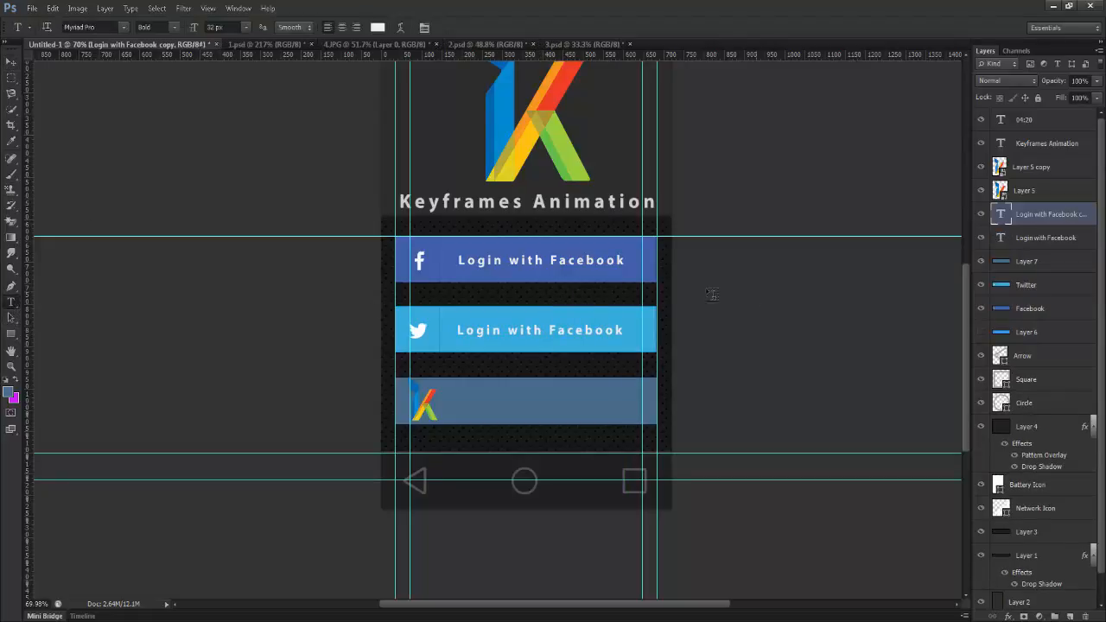
pyautogui.moveTo(624, 331); pyautogui.dragTo(544, 331)
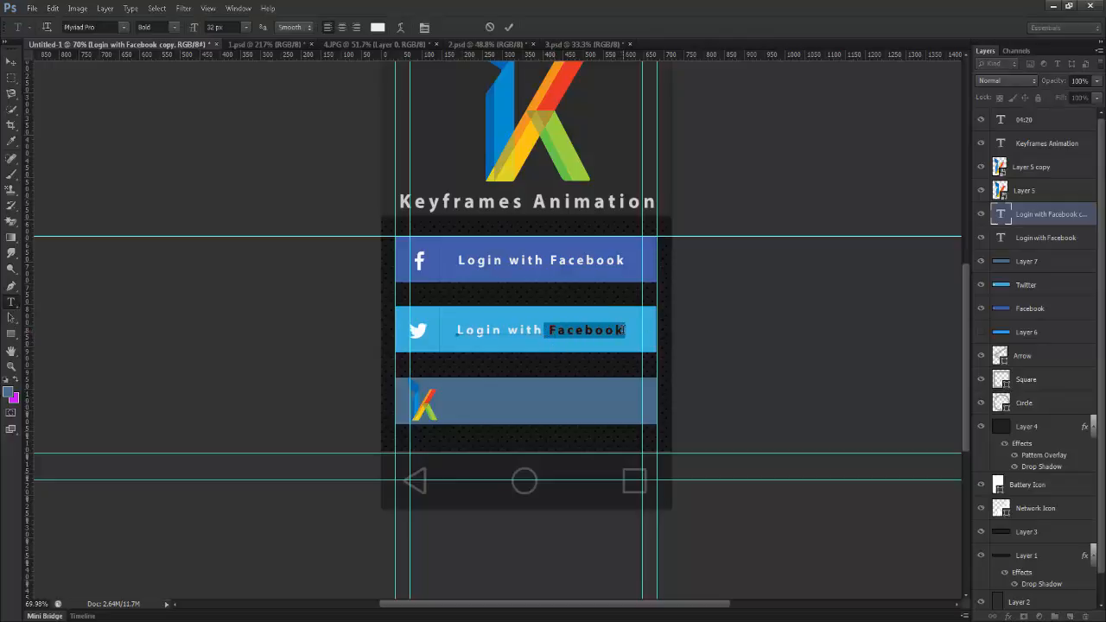
pyautogui.moveTo(622, 330); pyautogui.dragTo(552, 340)
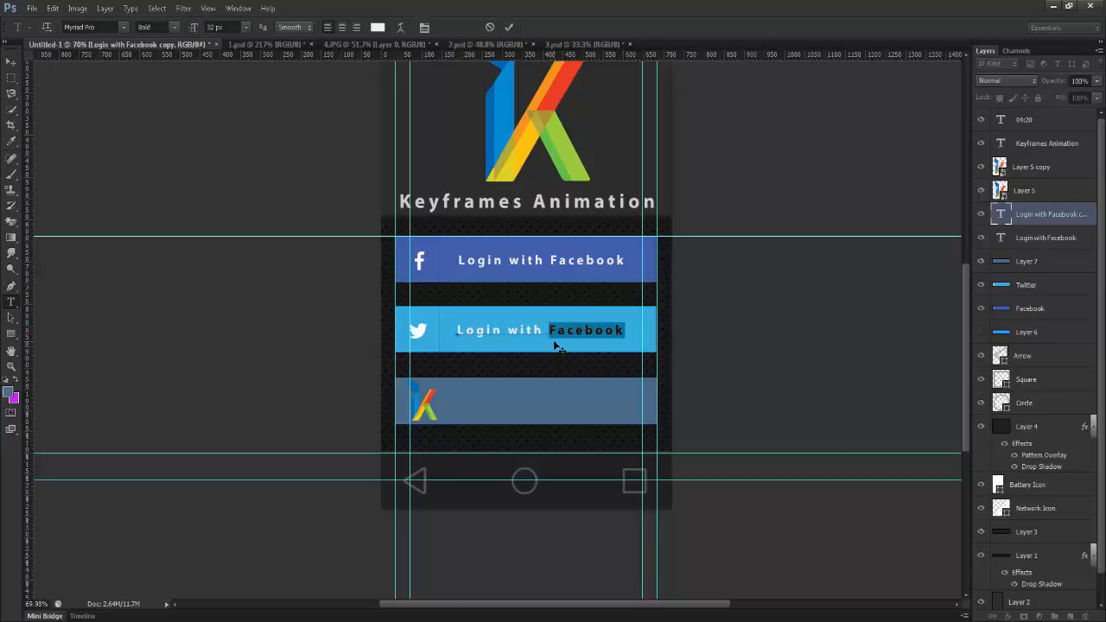
pyautogui.write('Twit')
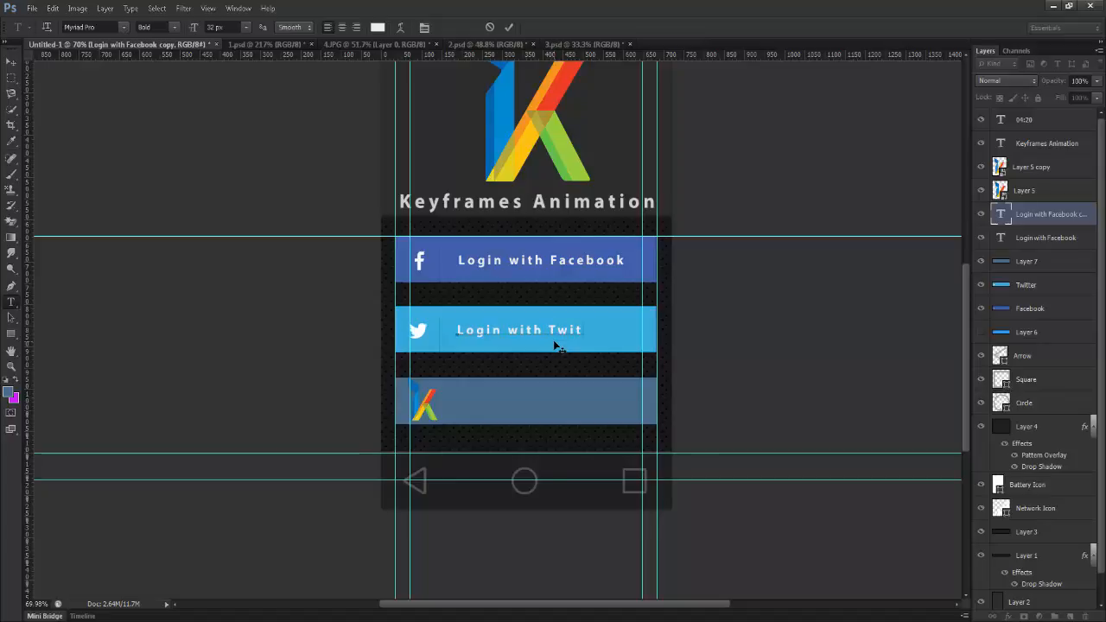
pyautogui.write('ter')
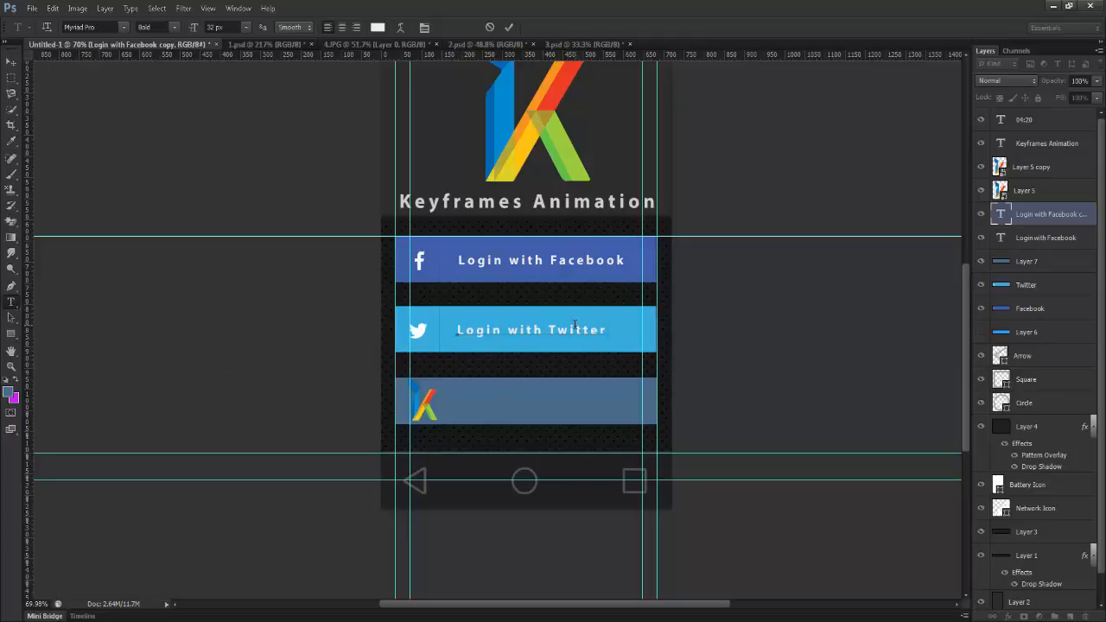
pyautogui.press('v')
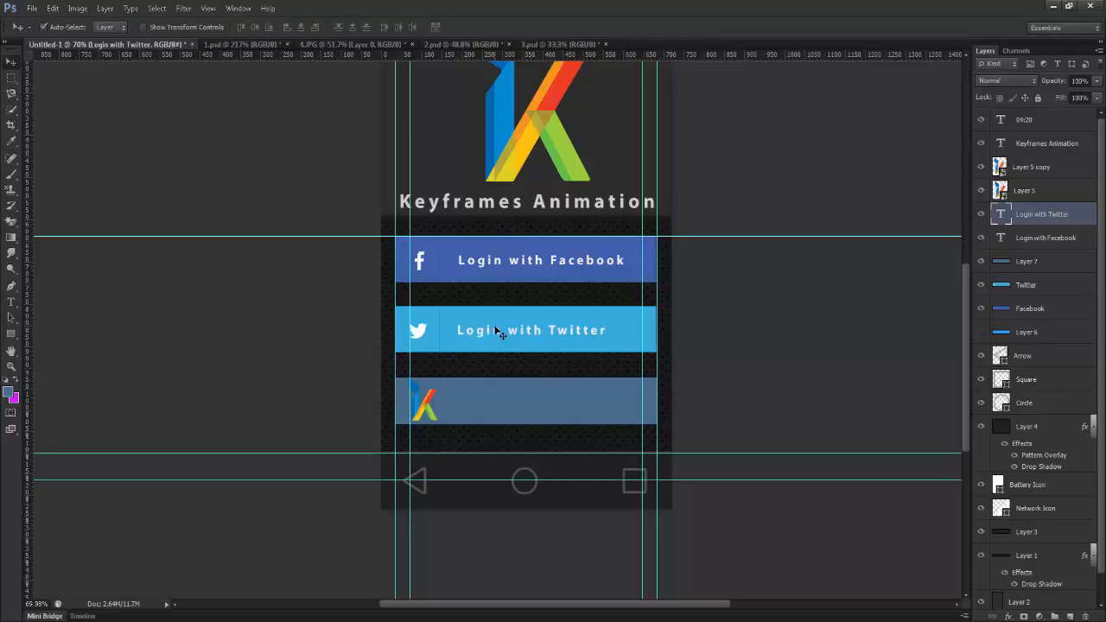
# Copy the Twitter label onto the grey-blue button, nudge it slightly up and change its wording to "Login with Gmail"
pyautogui.moveTo(521, 337); pyautogui.dragTo(522, 406)
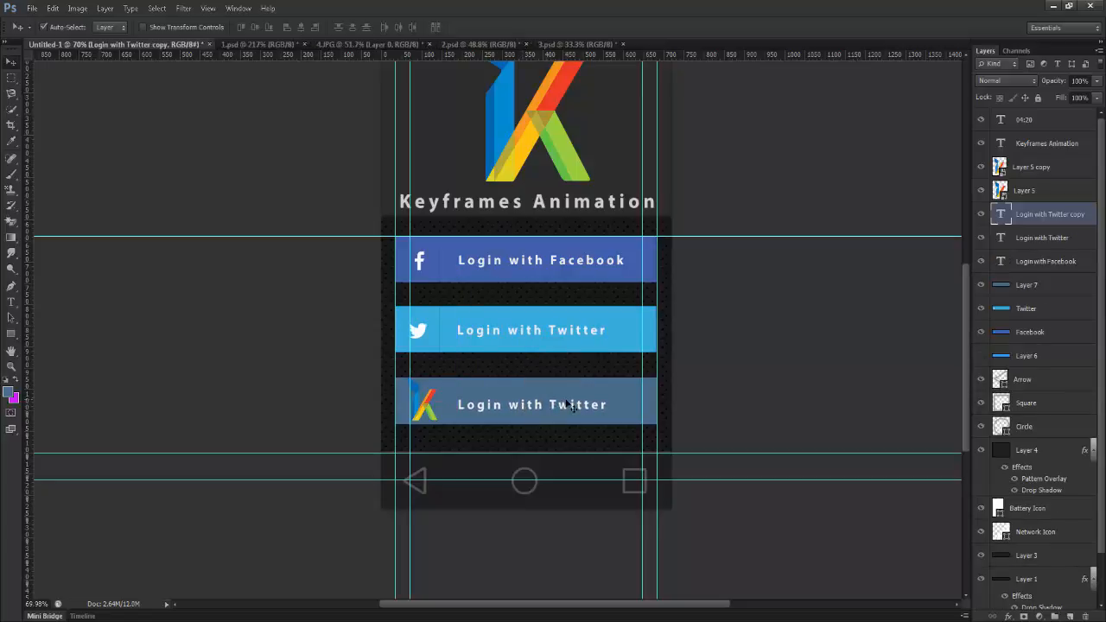
pyautogui.press('Up')
pyautogui.press('Up')
pyautogui.click(11, 301)
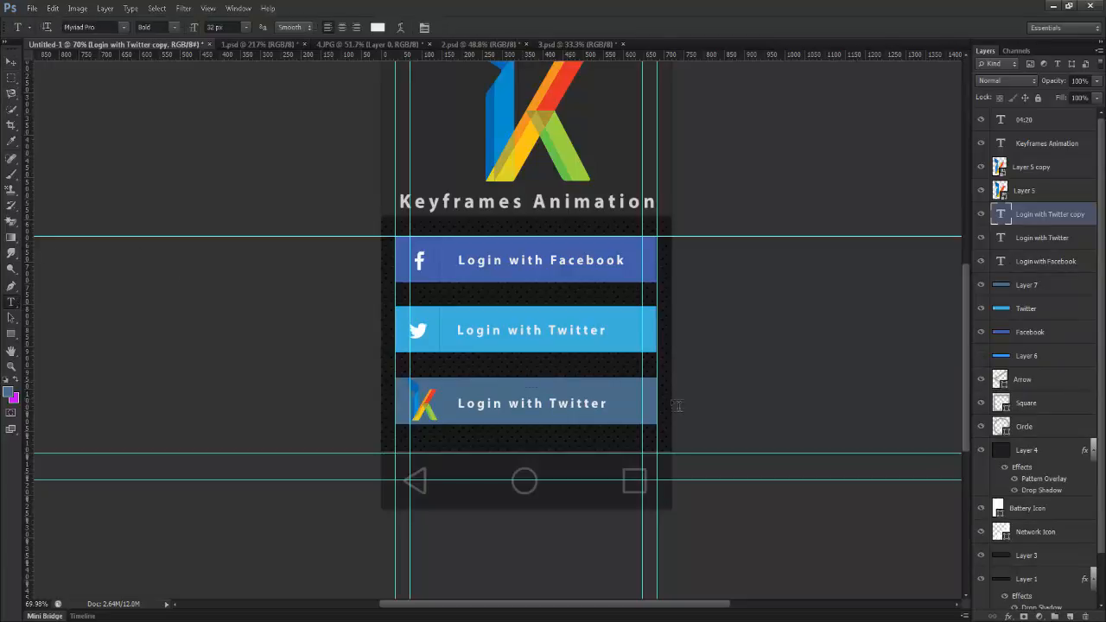
pyautogui.moveTo(607, 404); pyautogui.dragTo(552, 405)
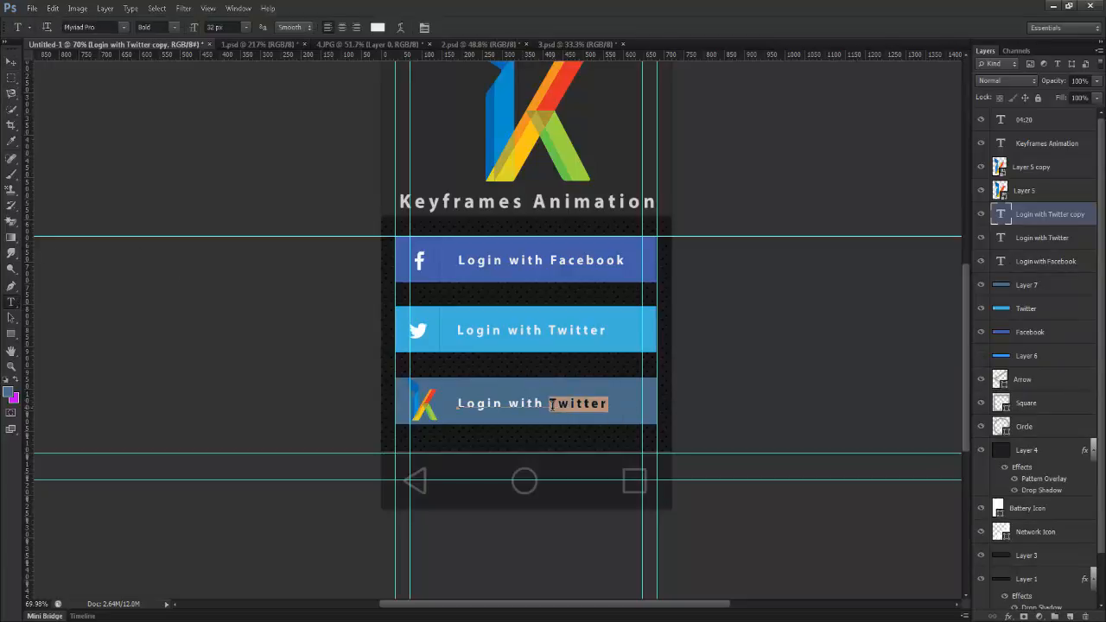
pyautogui.write('G')
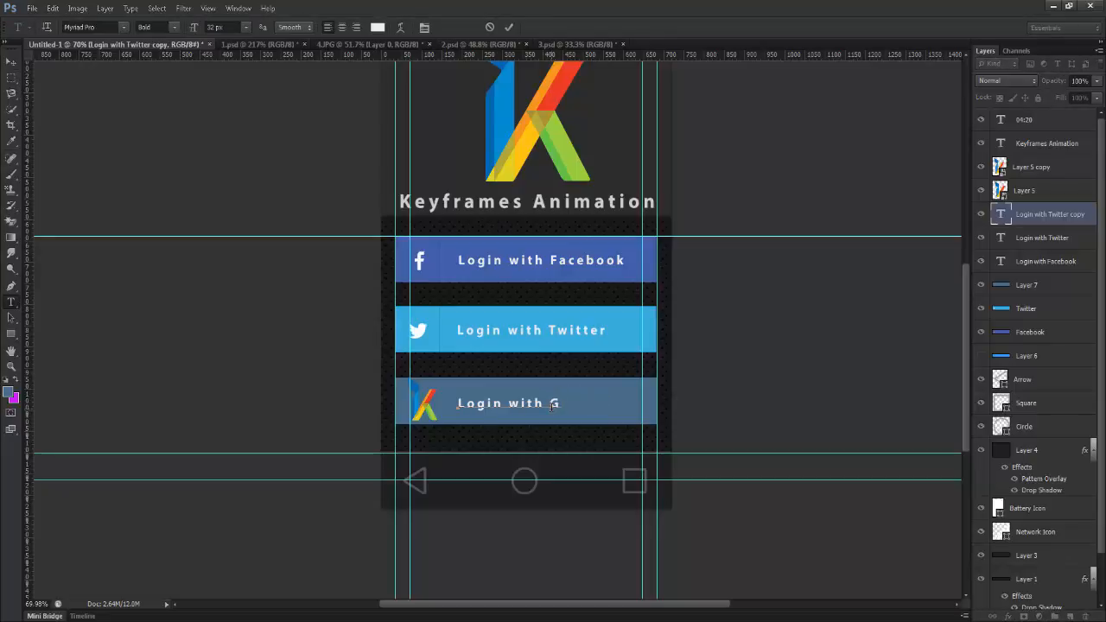
pyautogui.write('mail')
pyautogui.click(11, 64)
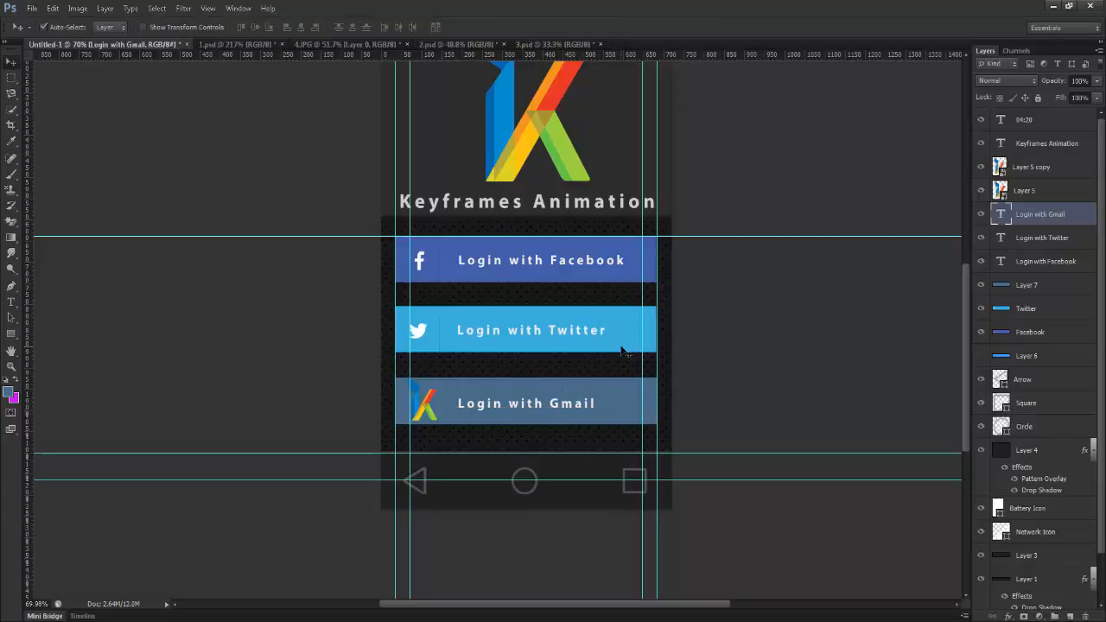
# Hide the guides and check the complete login screen layout
pyautogui.scroll(2, 591, 301)
pyautogui.scroll(-4, 591, 301)
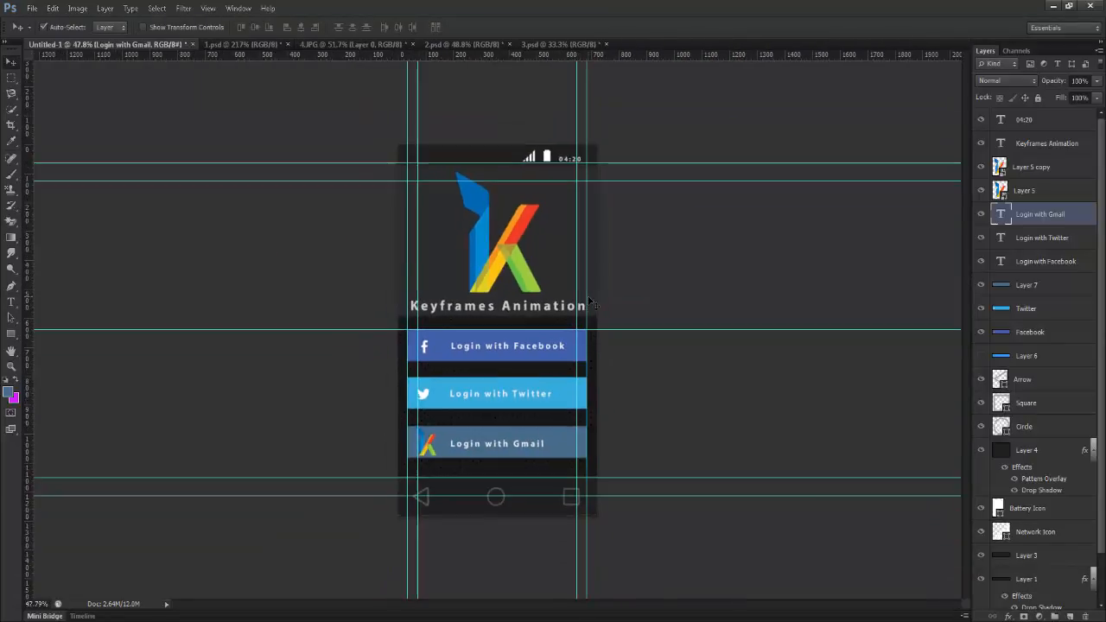
pyautogui.scroll(1, 579, 299)
pyautogui.scroll(-1, 575, 300)
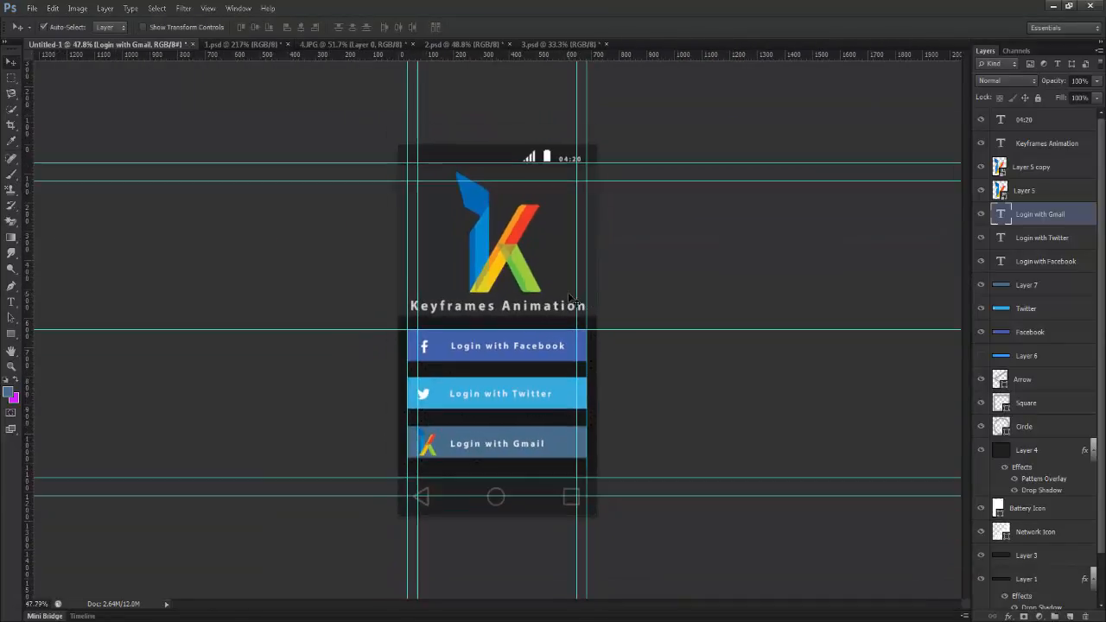
pyautogui.hotkey('ctrl', ';')
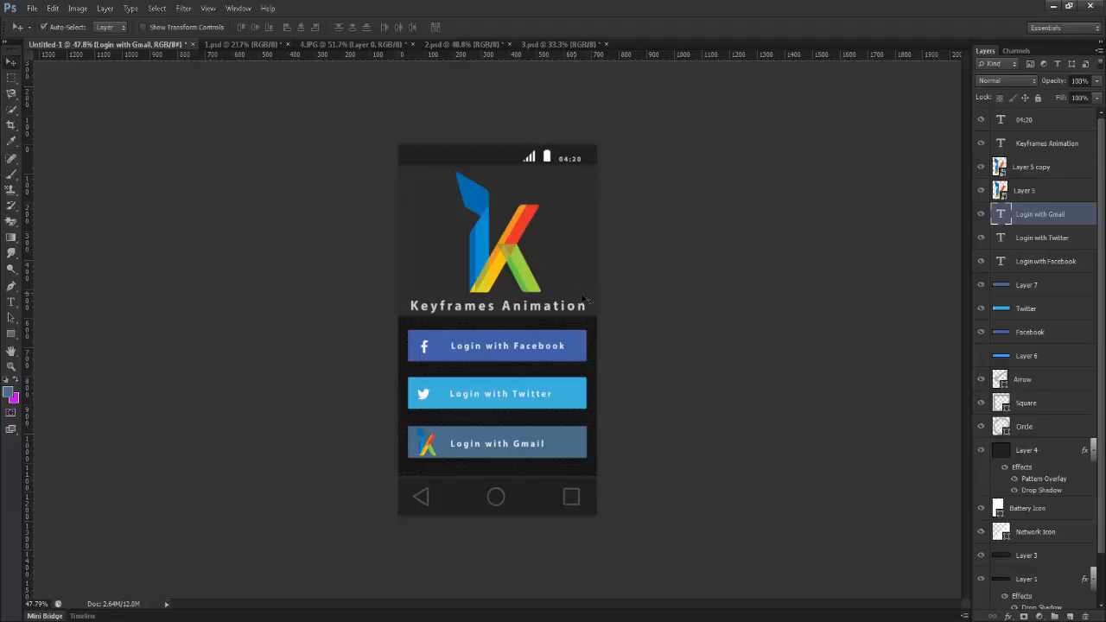
pyautogui.scroll(1, 569, 285)
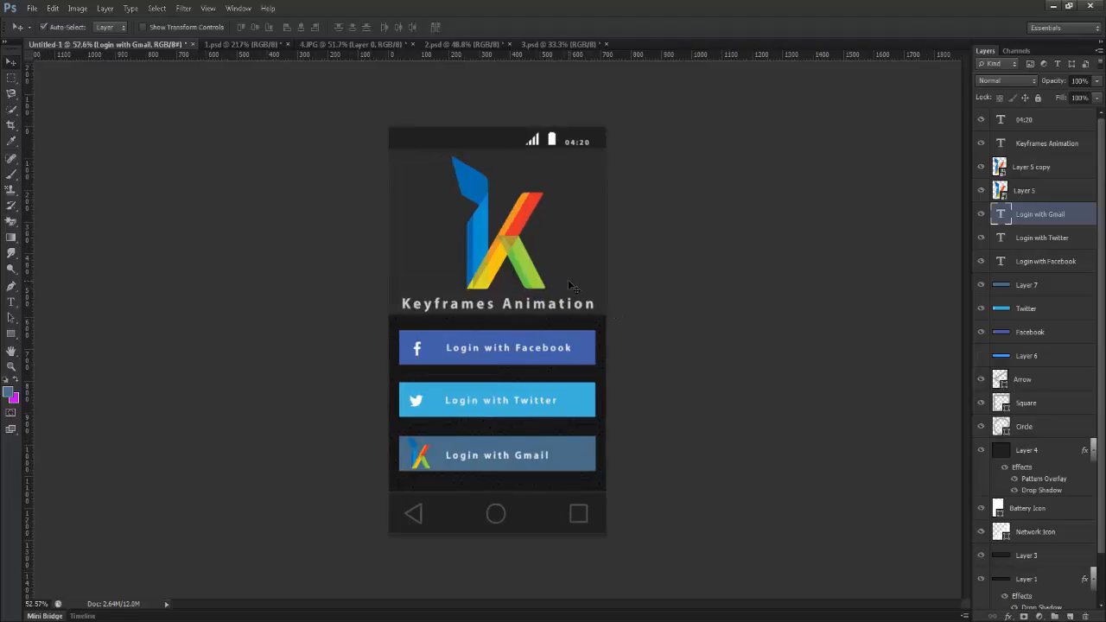